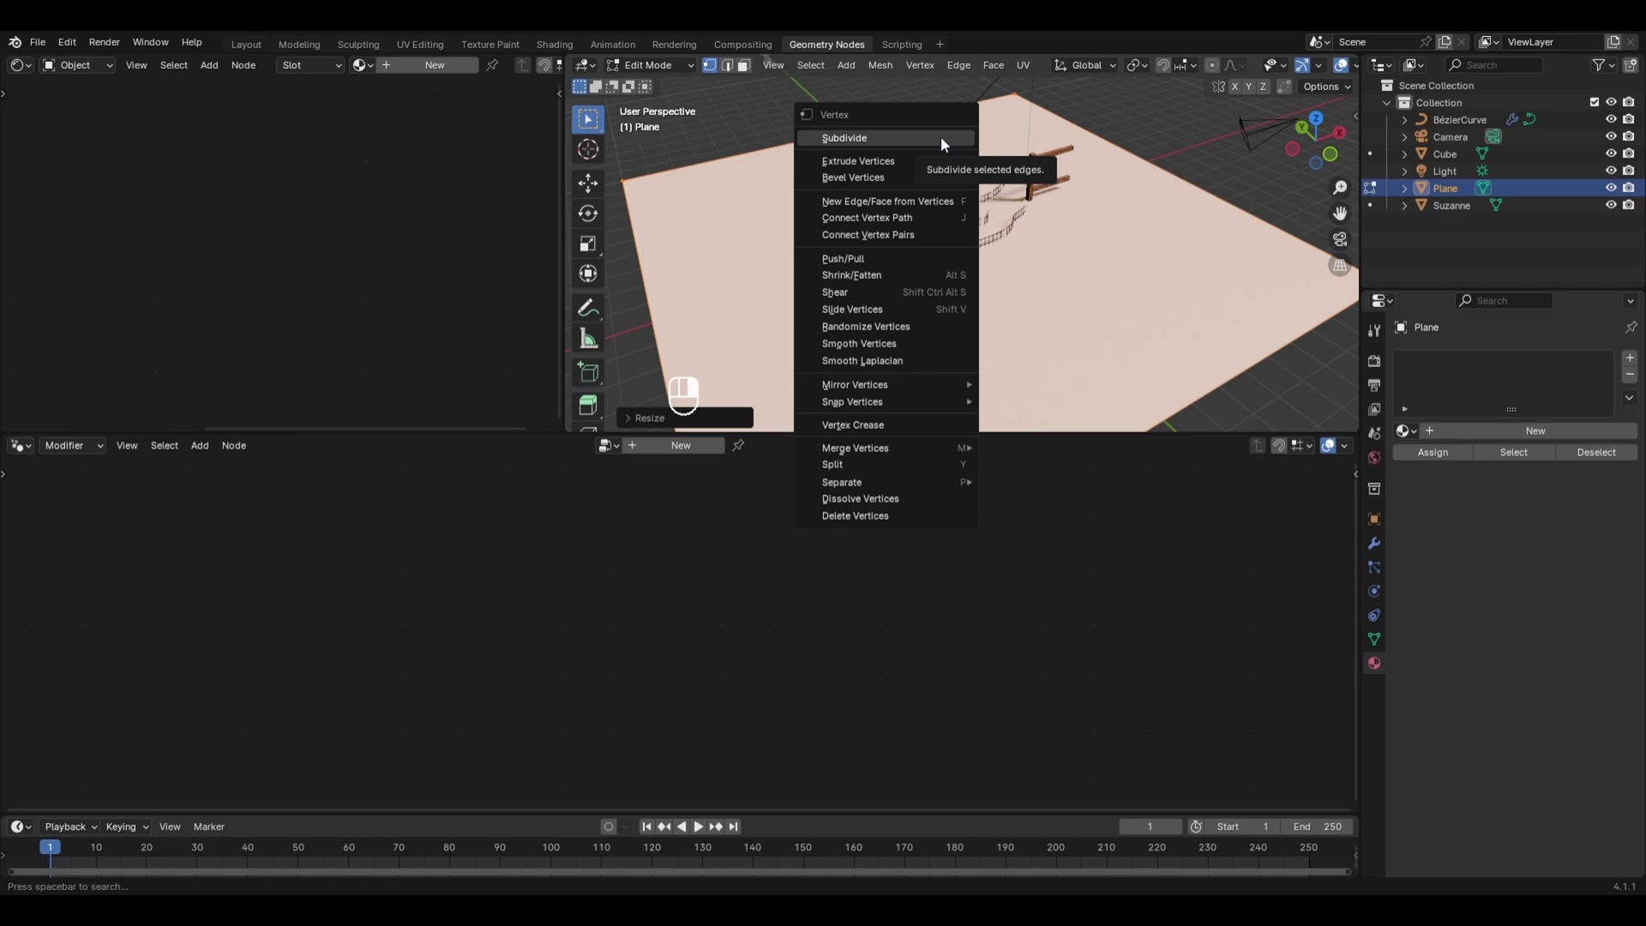
Step: Subdivide the plane with 40 cuts and return it to Object Mode
click(939, 138)
click(627, 420)
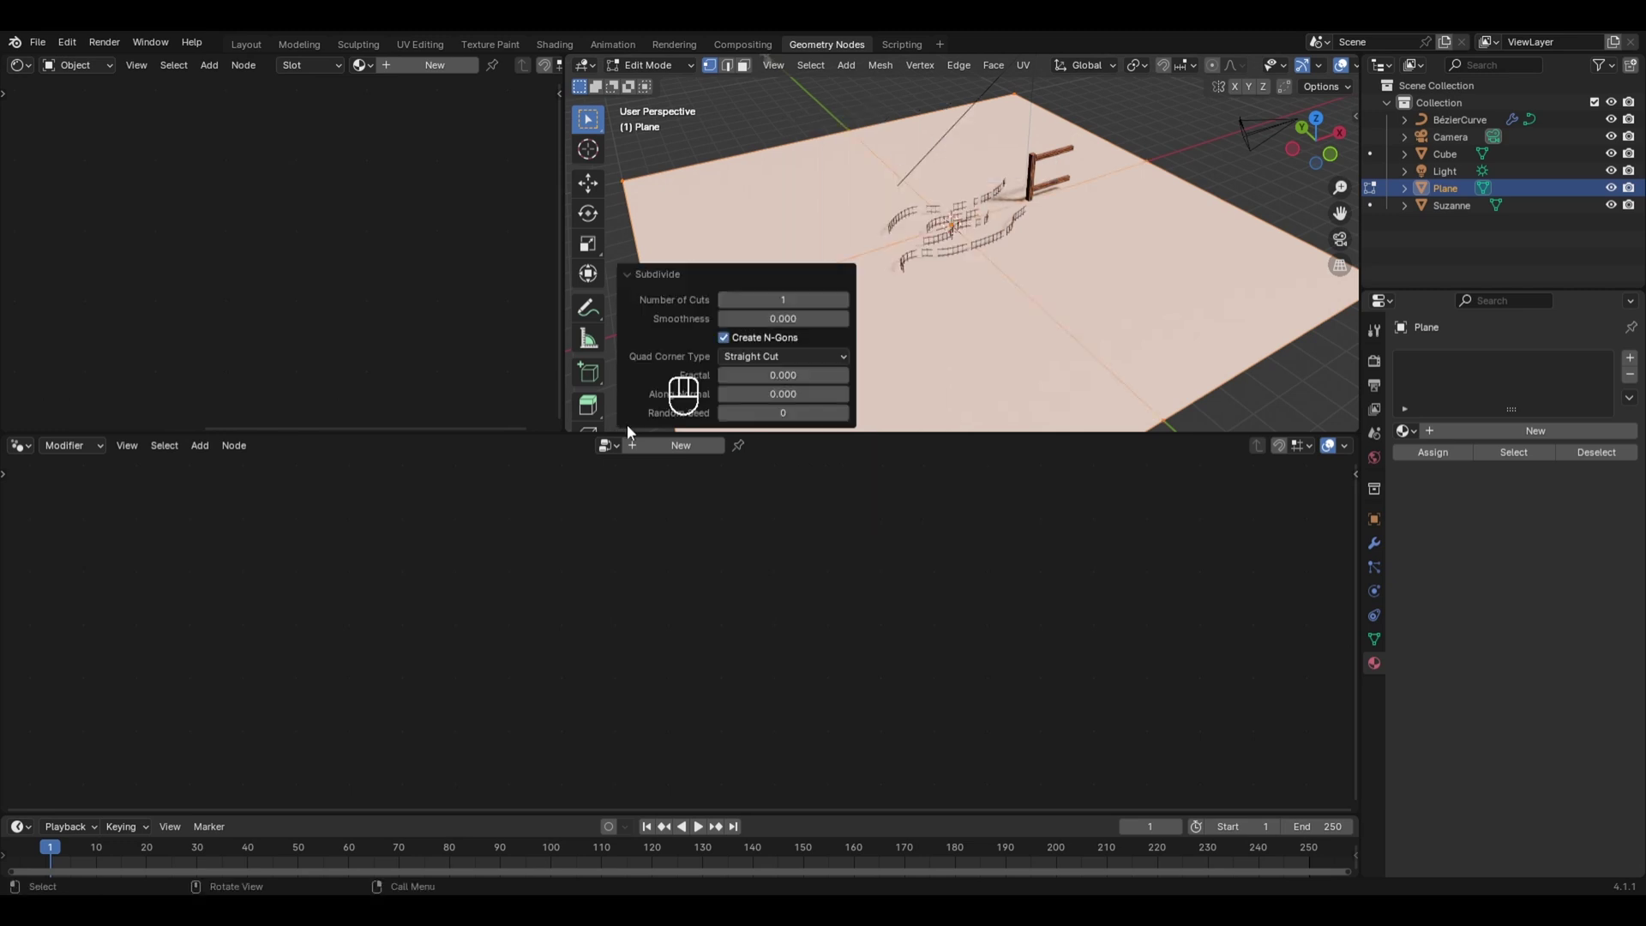
click(757, 300)
text(40)
key(Return)
click(756, 300)
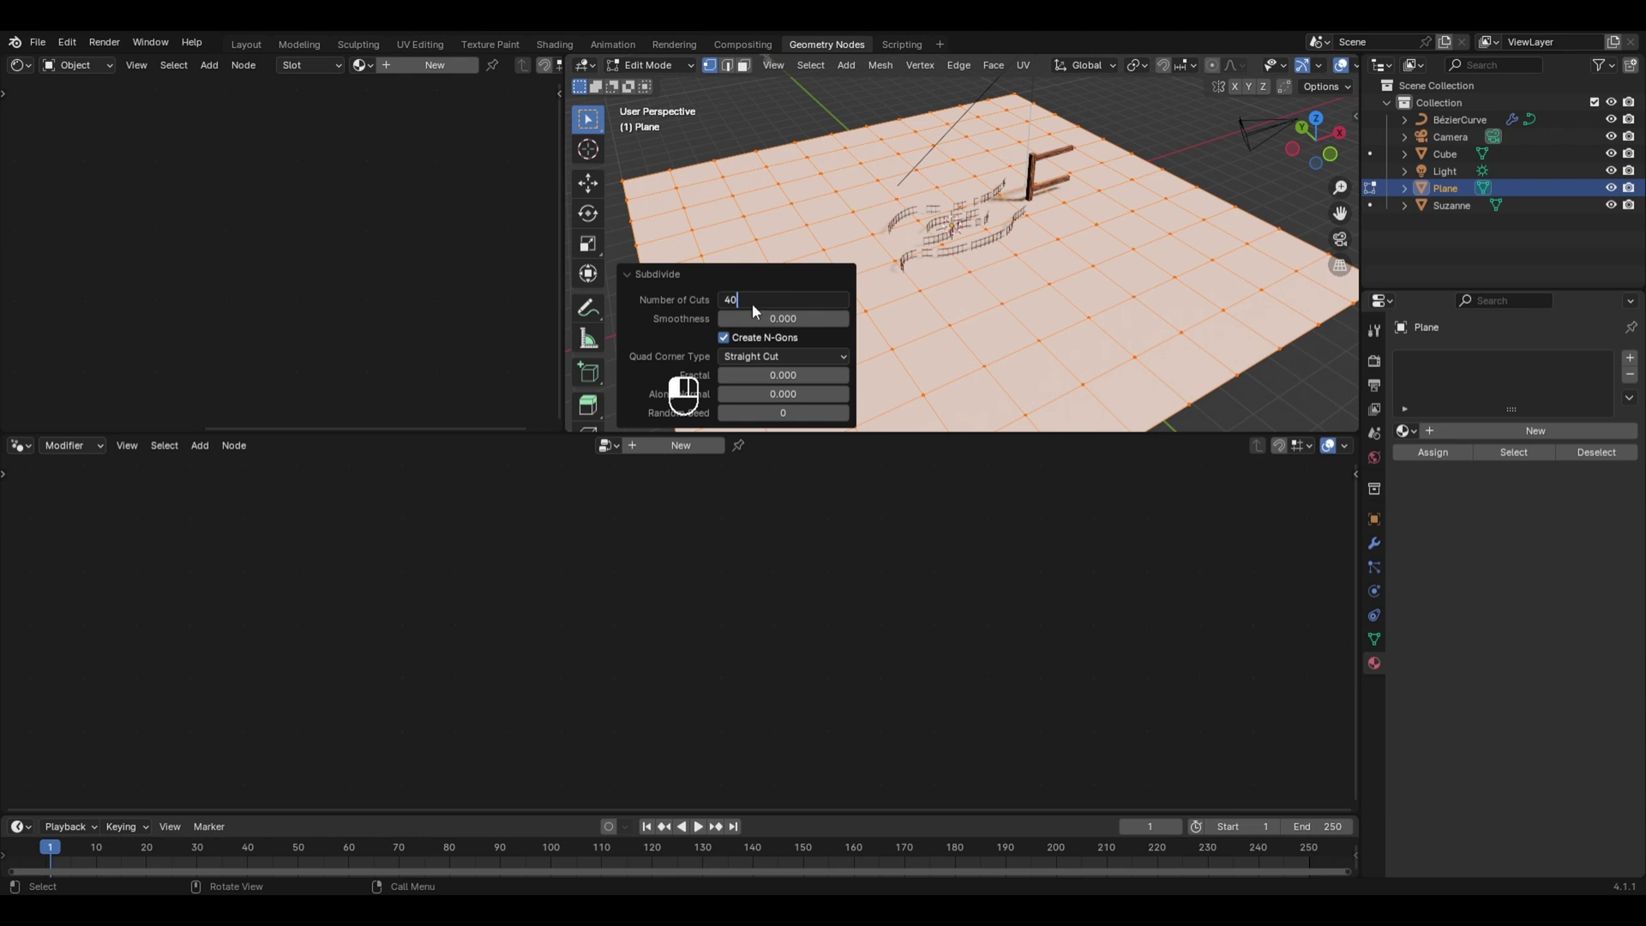
key(Return)
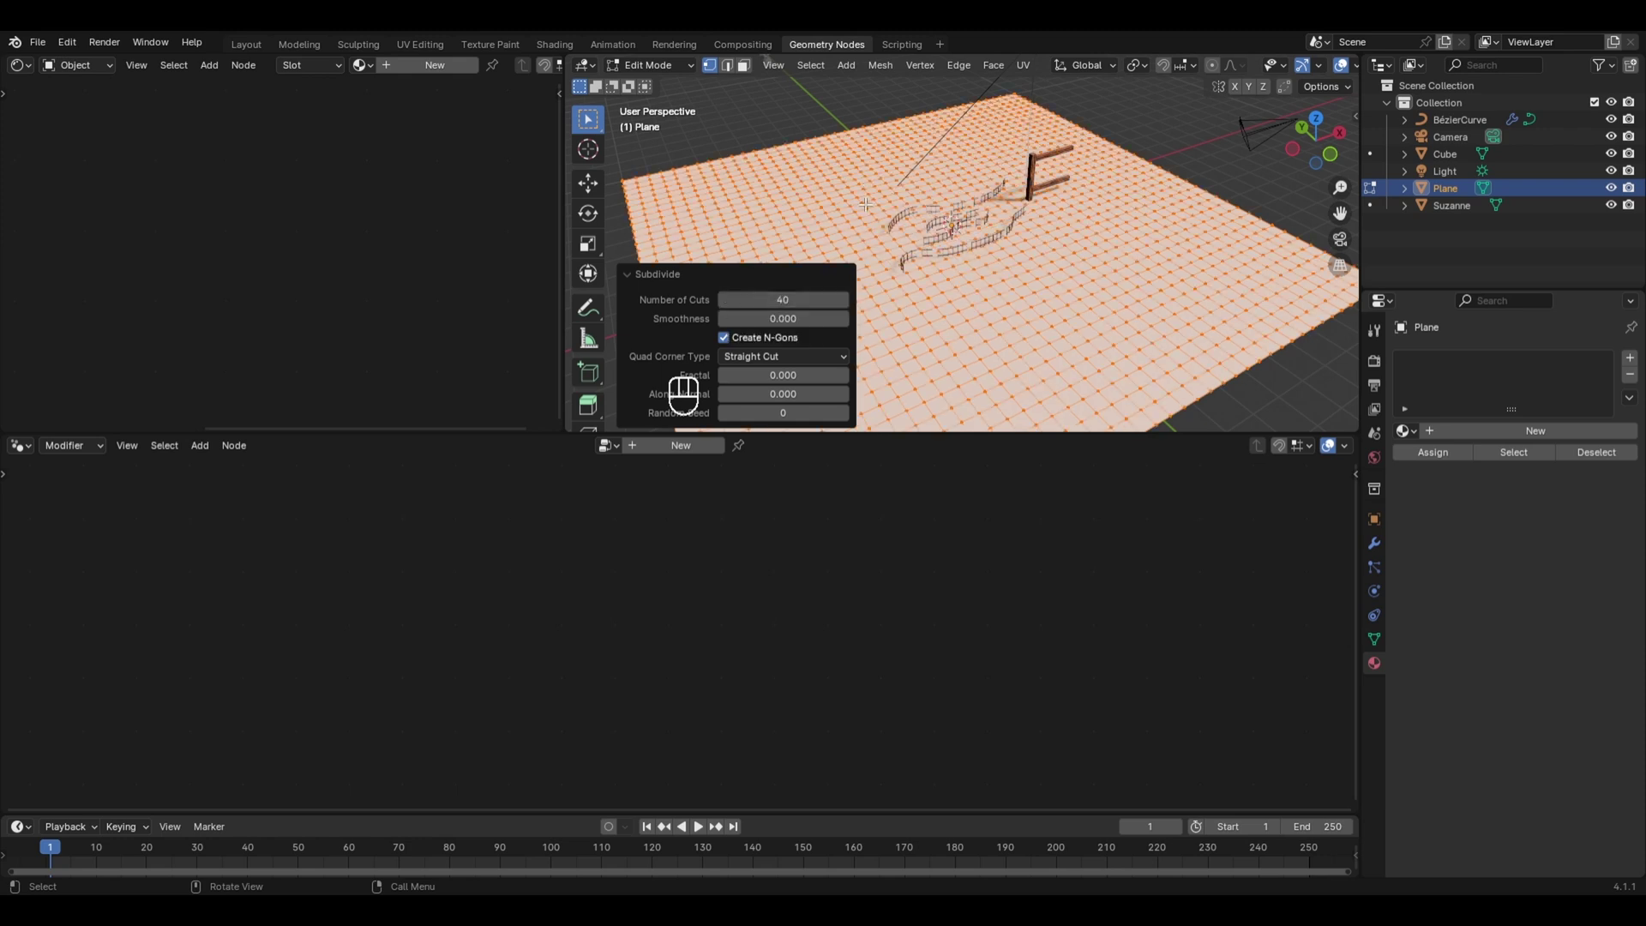
key(Tab)
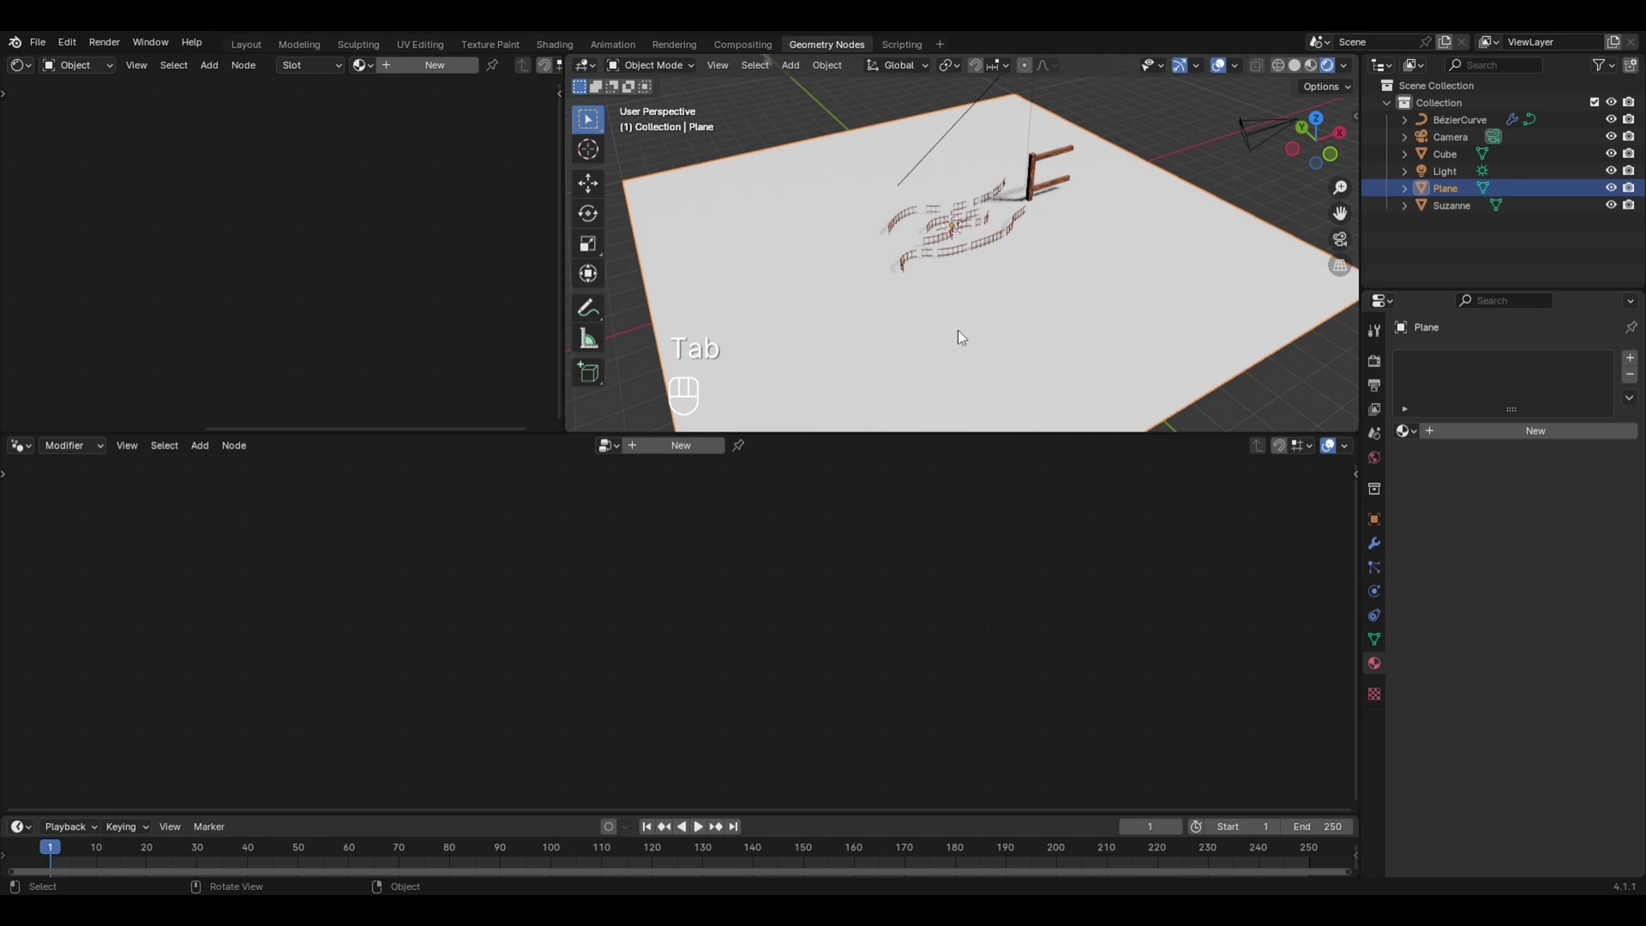
Step: Create a new geometry node tree for the plane
scroll(959, 331, up, 2)
key(z)
click(1001, 345)
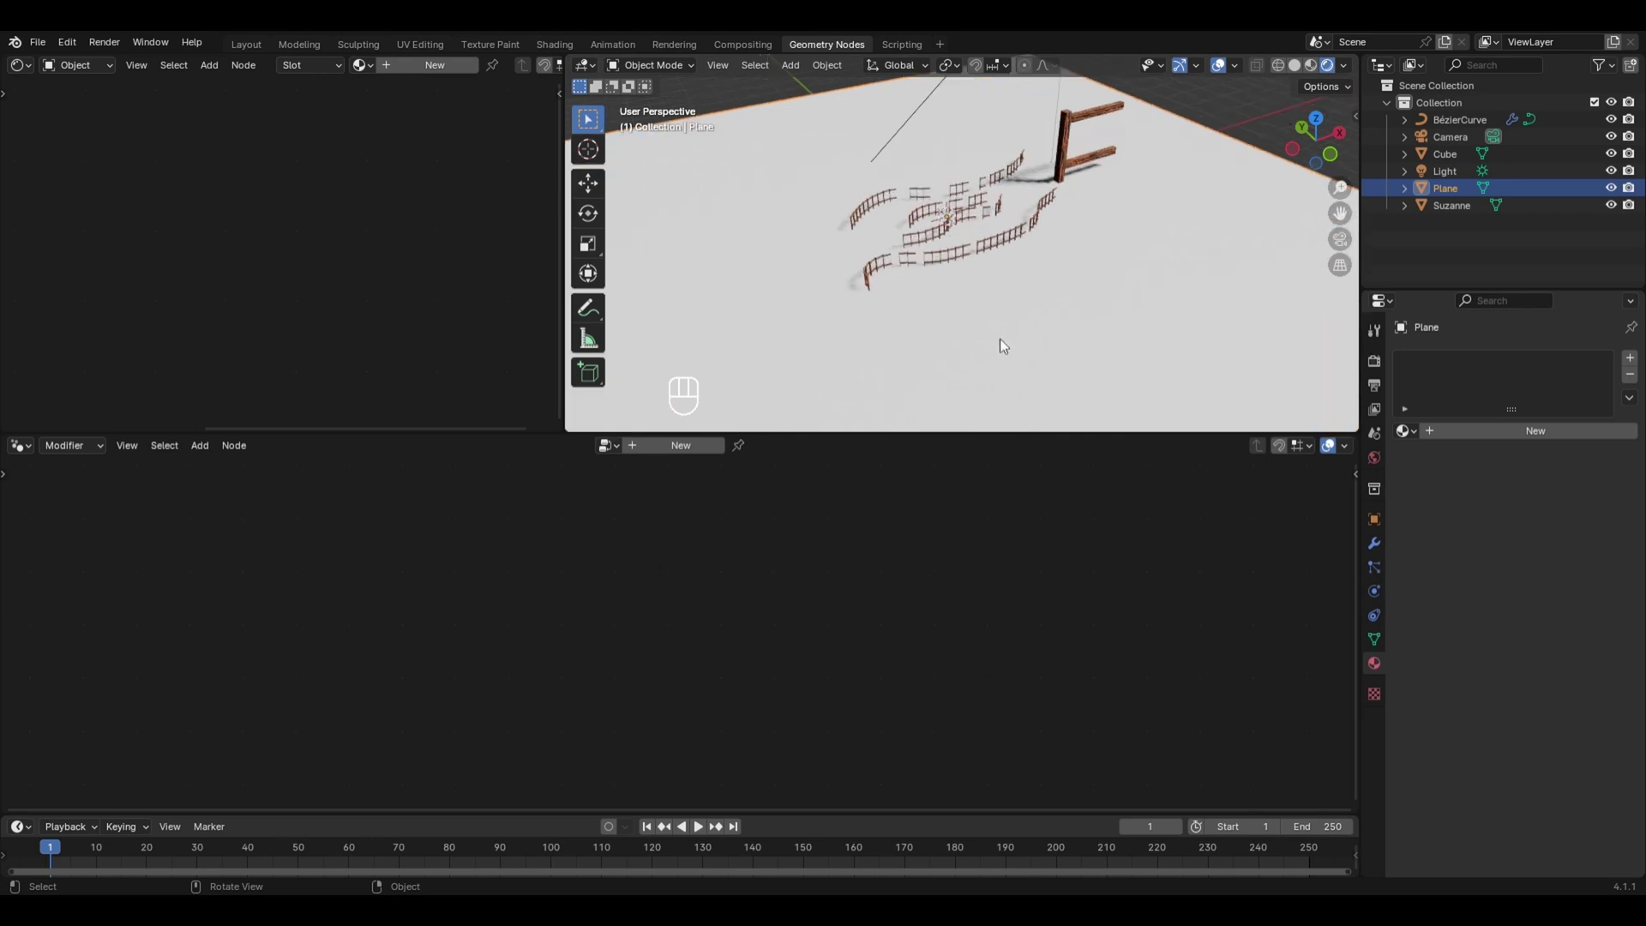
click(710, 446)
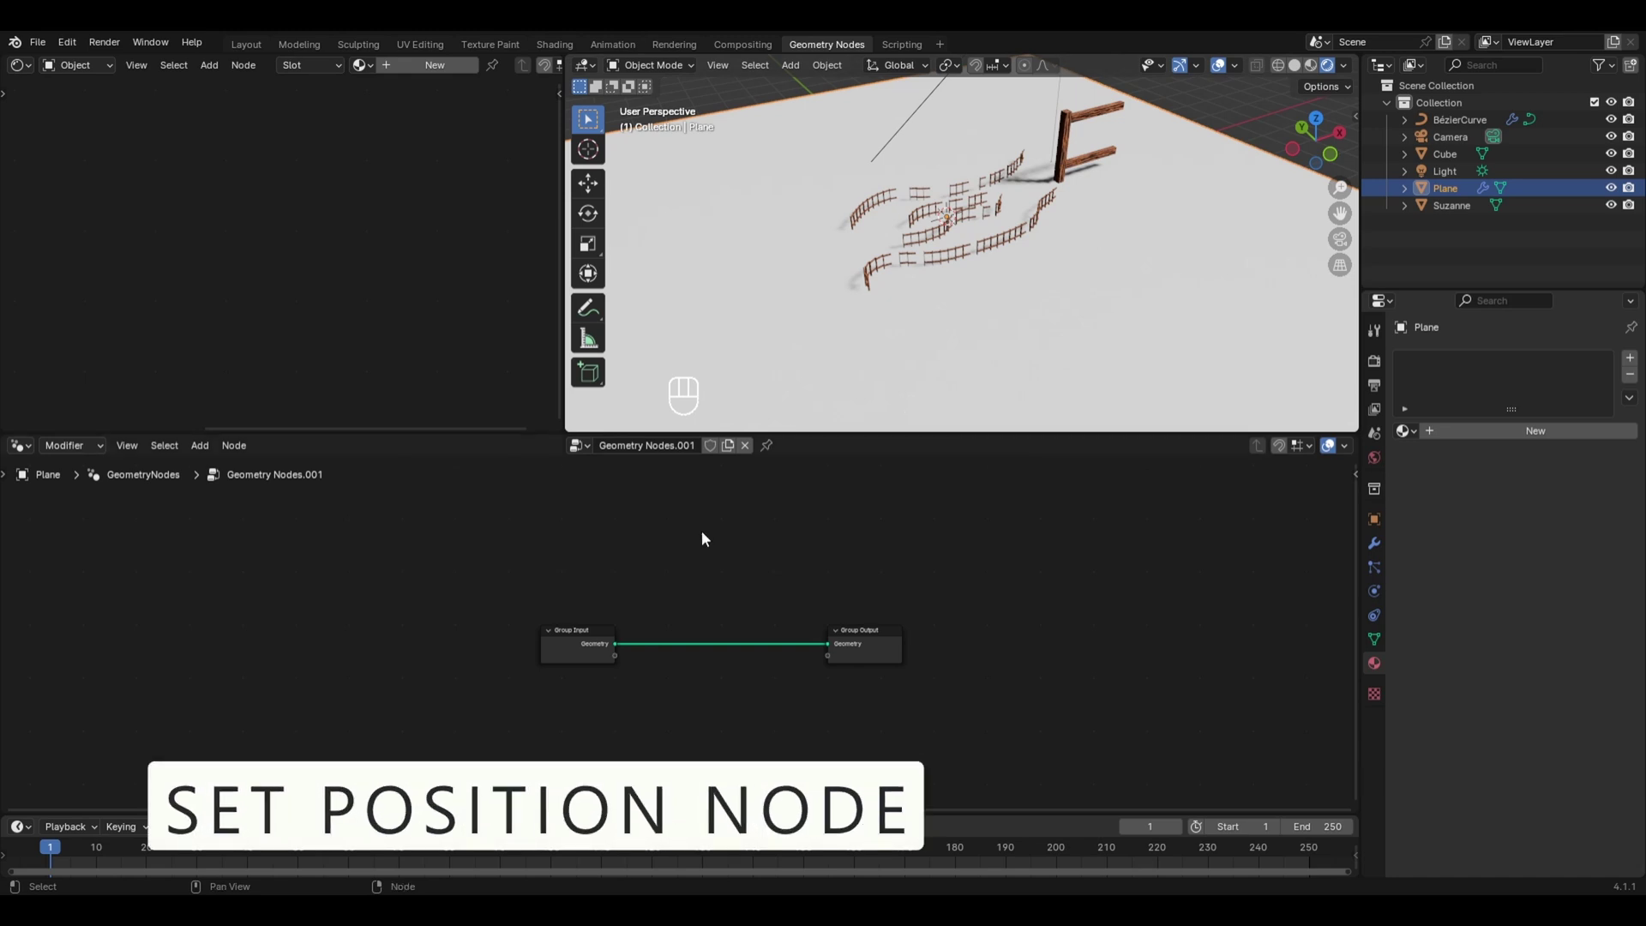
Step: Add a Set Position node and insert it on the geometry link between Group Input and Group Output
key(shift+a)
mouse_move(693, 475)
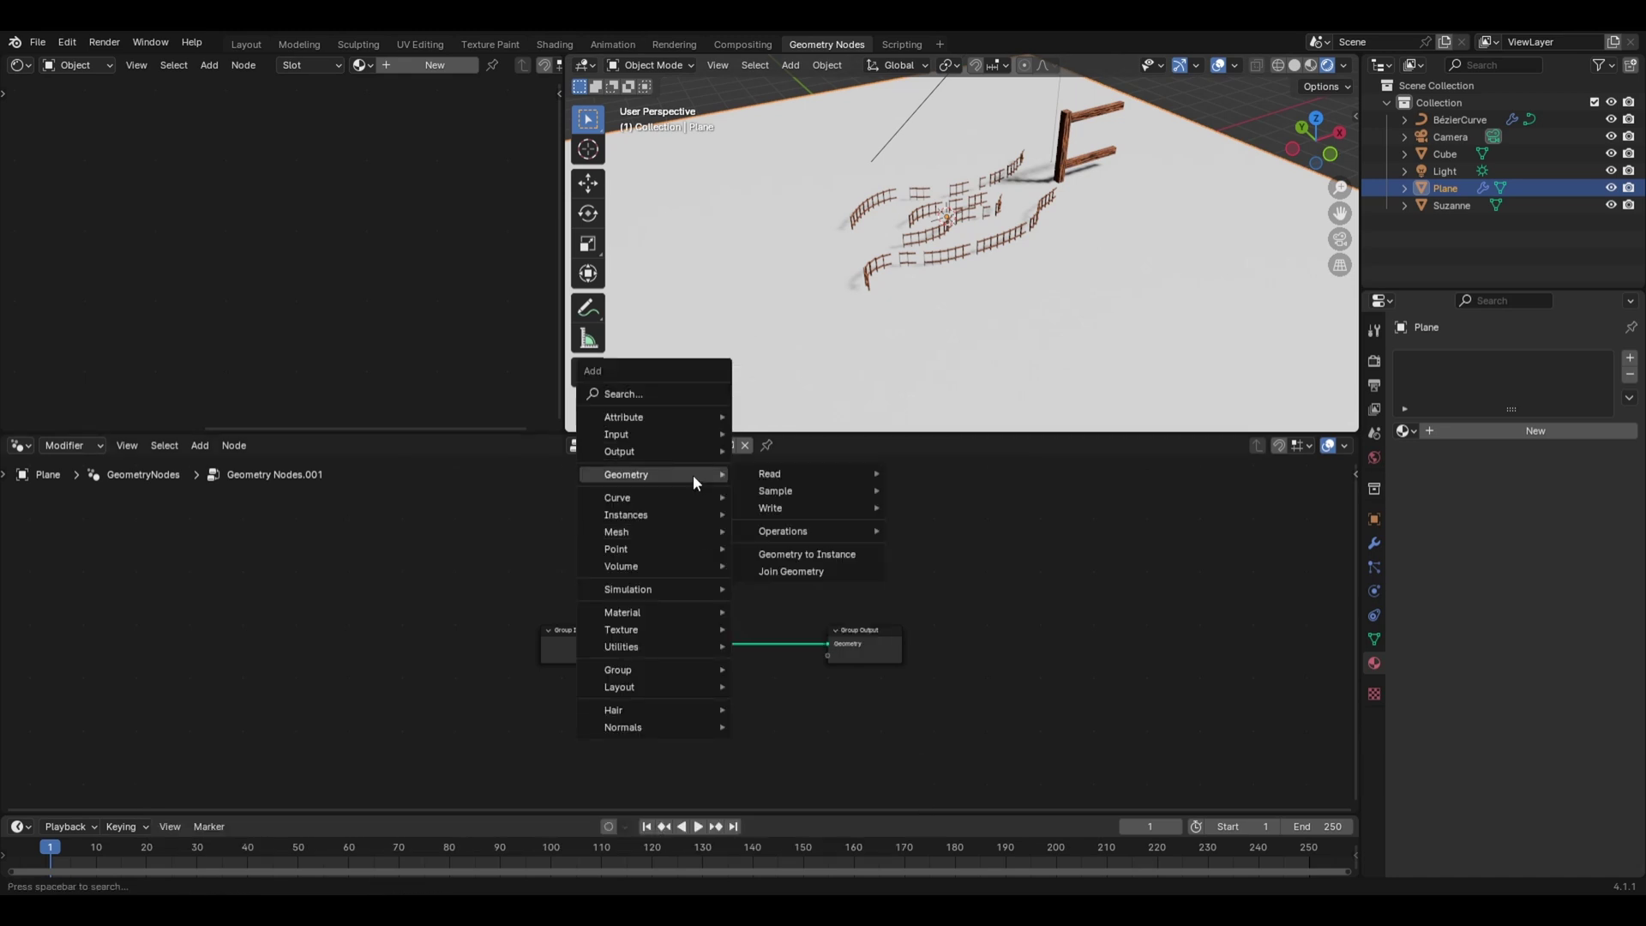
mouse_move(785, 506)
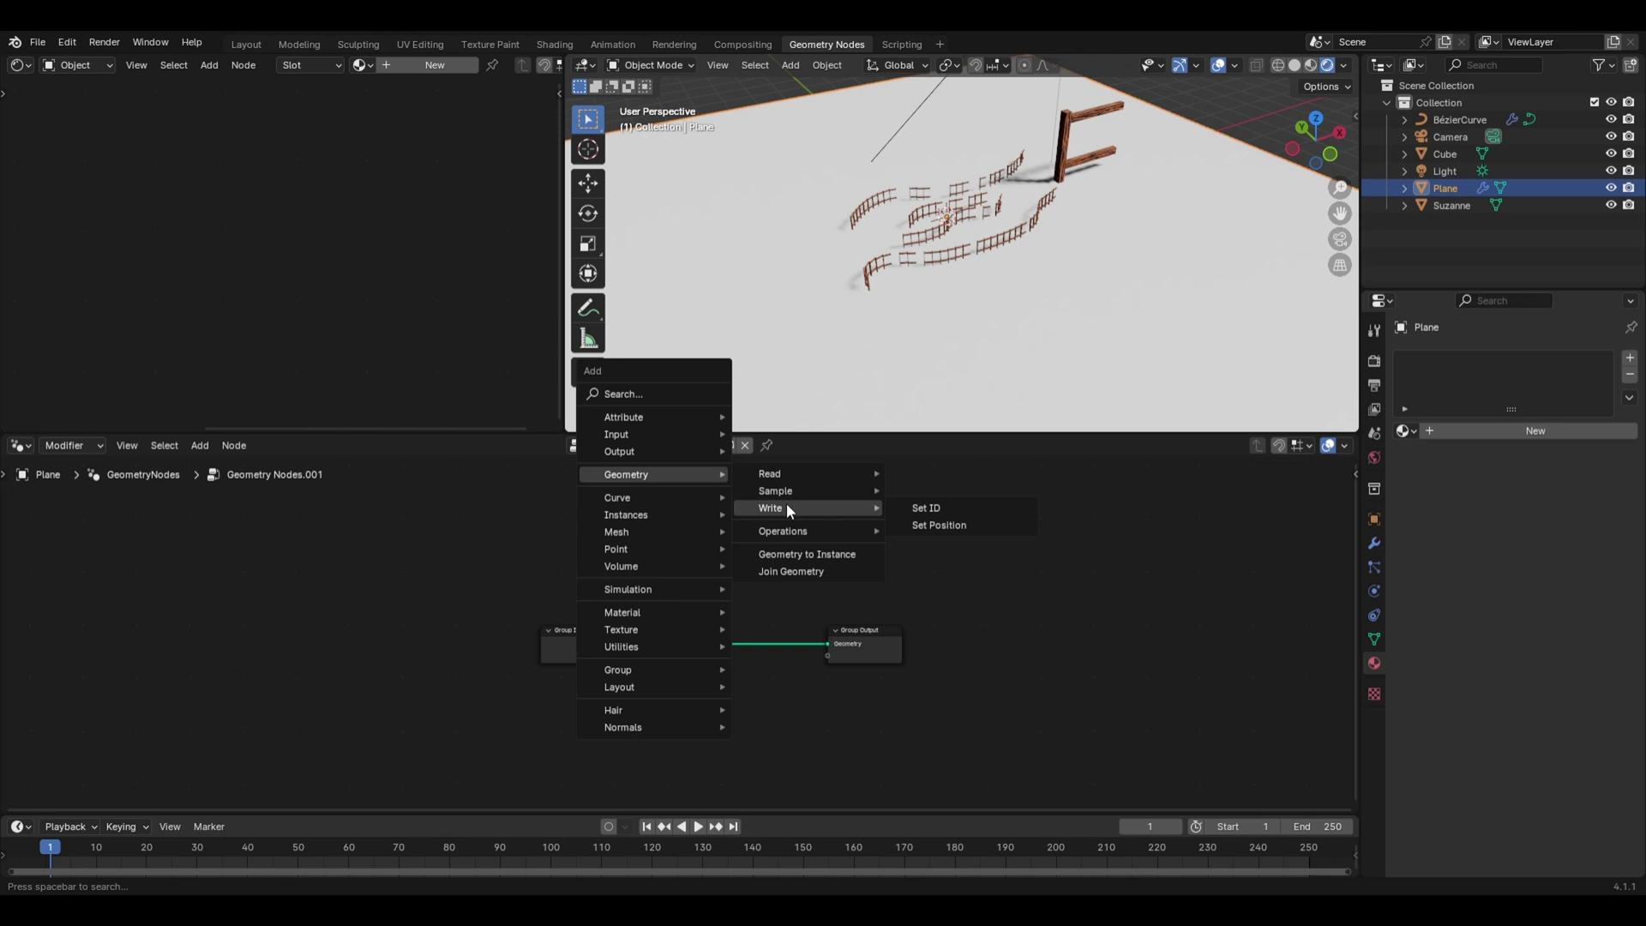
click(918, 525)
click(762, 546)
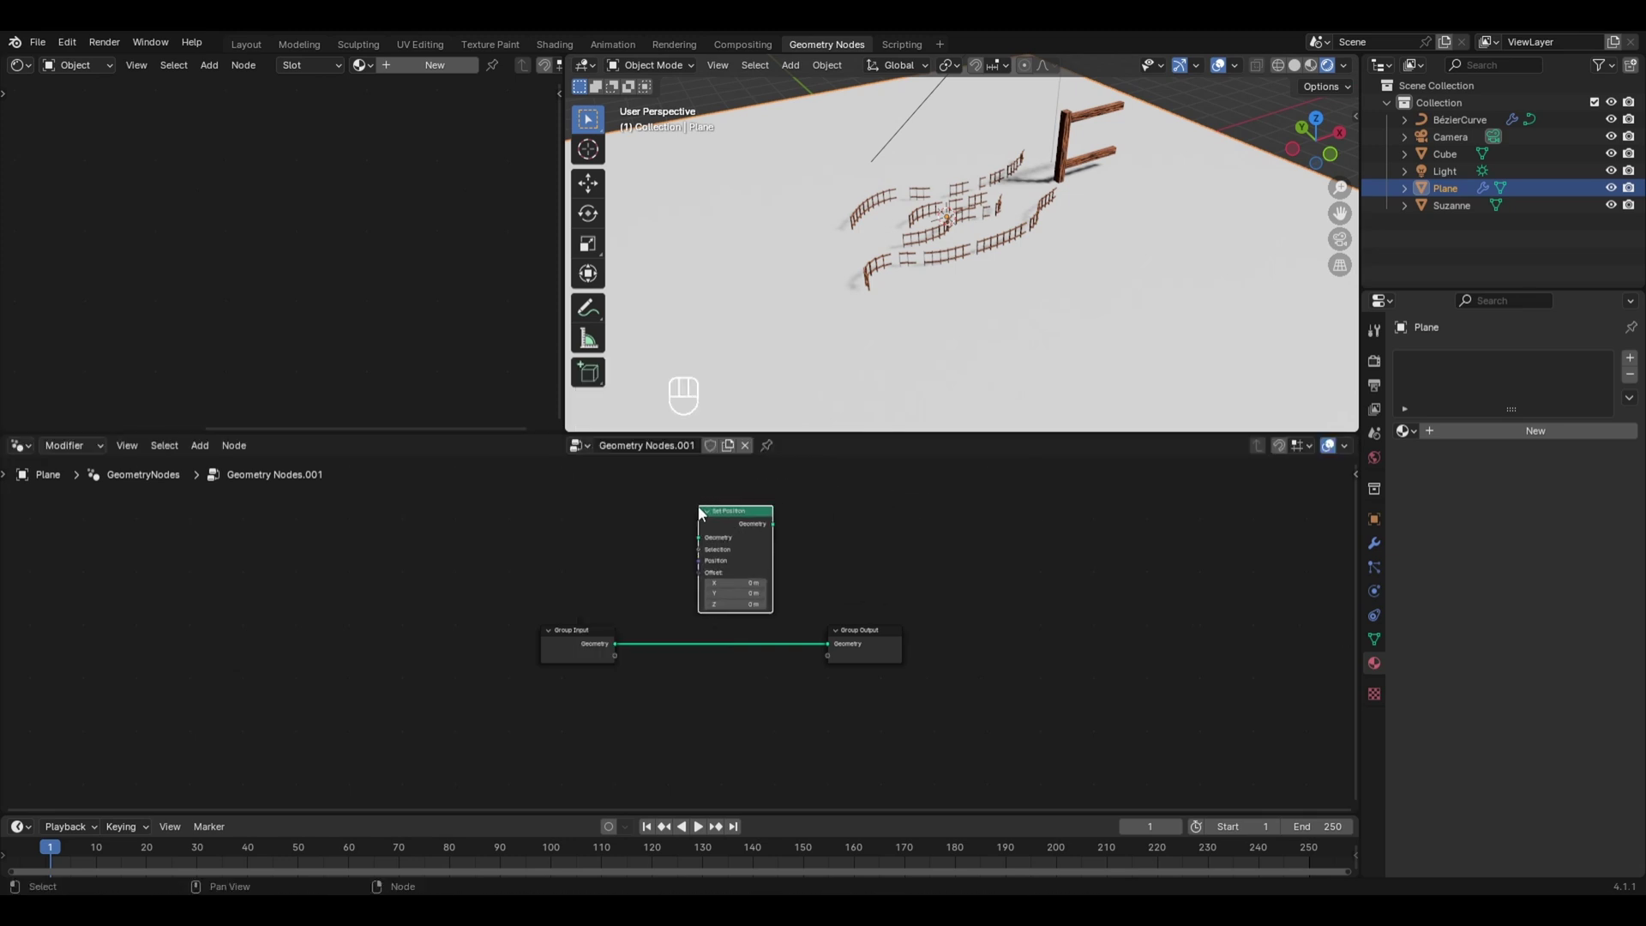
scroll(761, 545, up, 2)
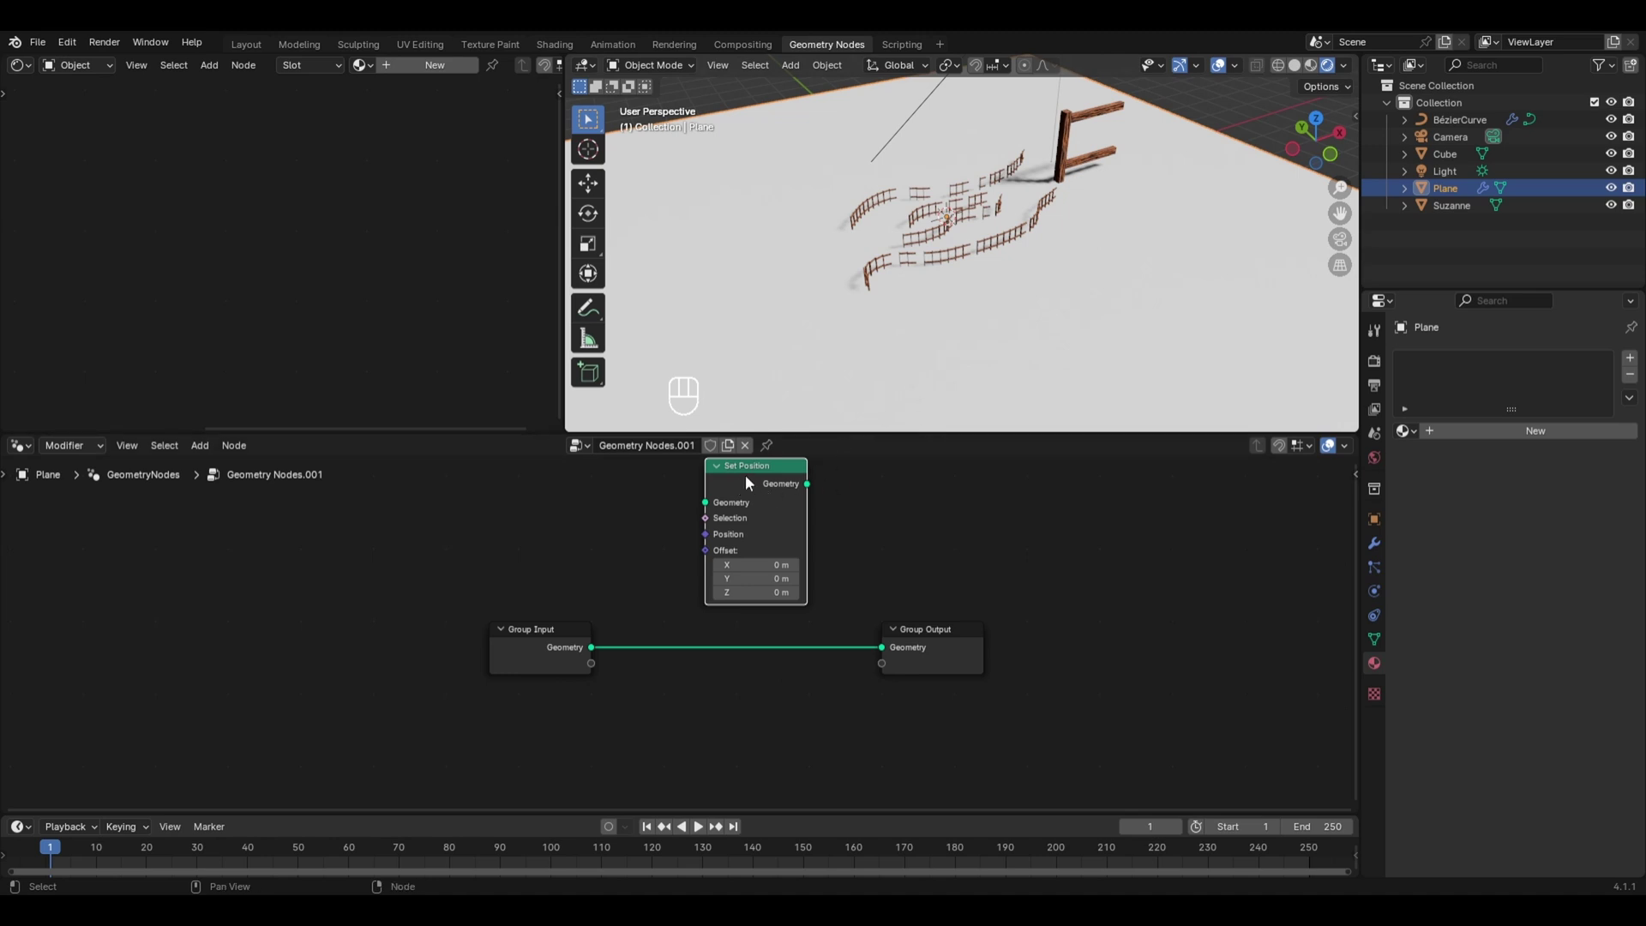
drag(745, 468, 758, 587)
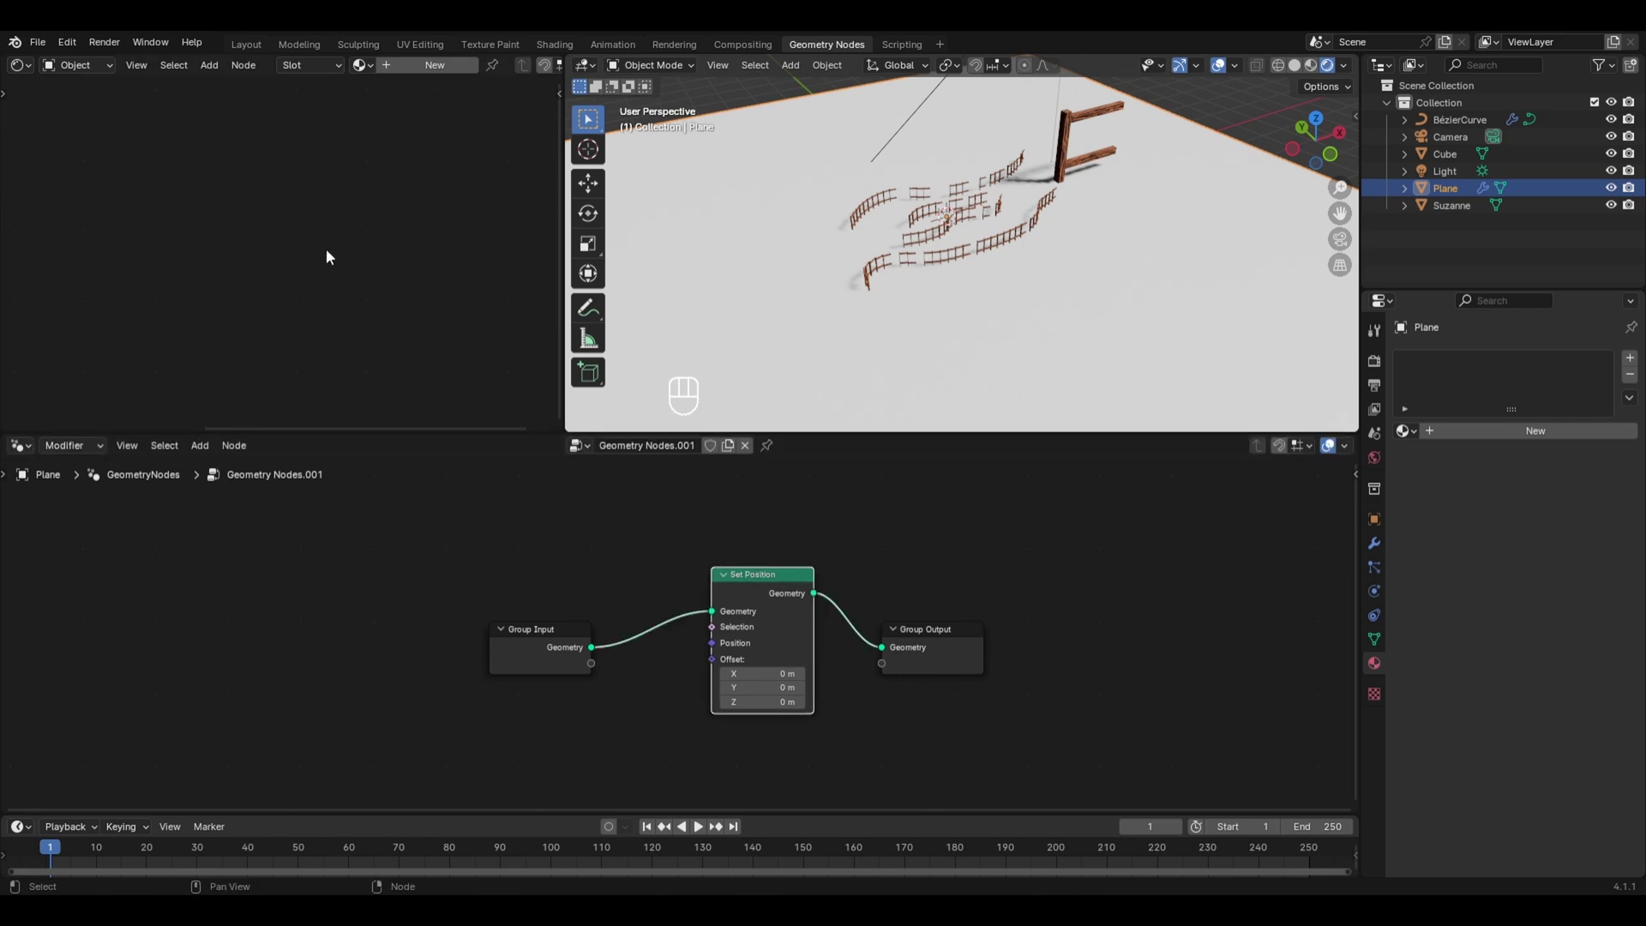
Step: Change the shader editor area to a Spreadsheet and examine the plane's vertex positions
click(20, 65)
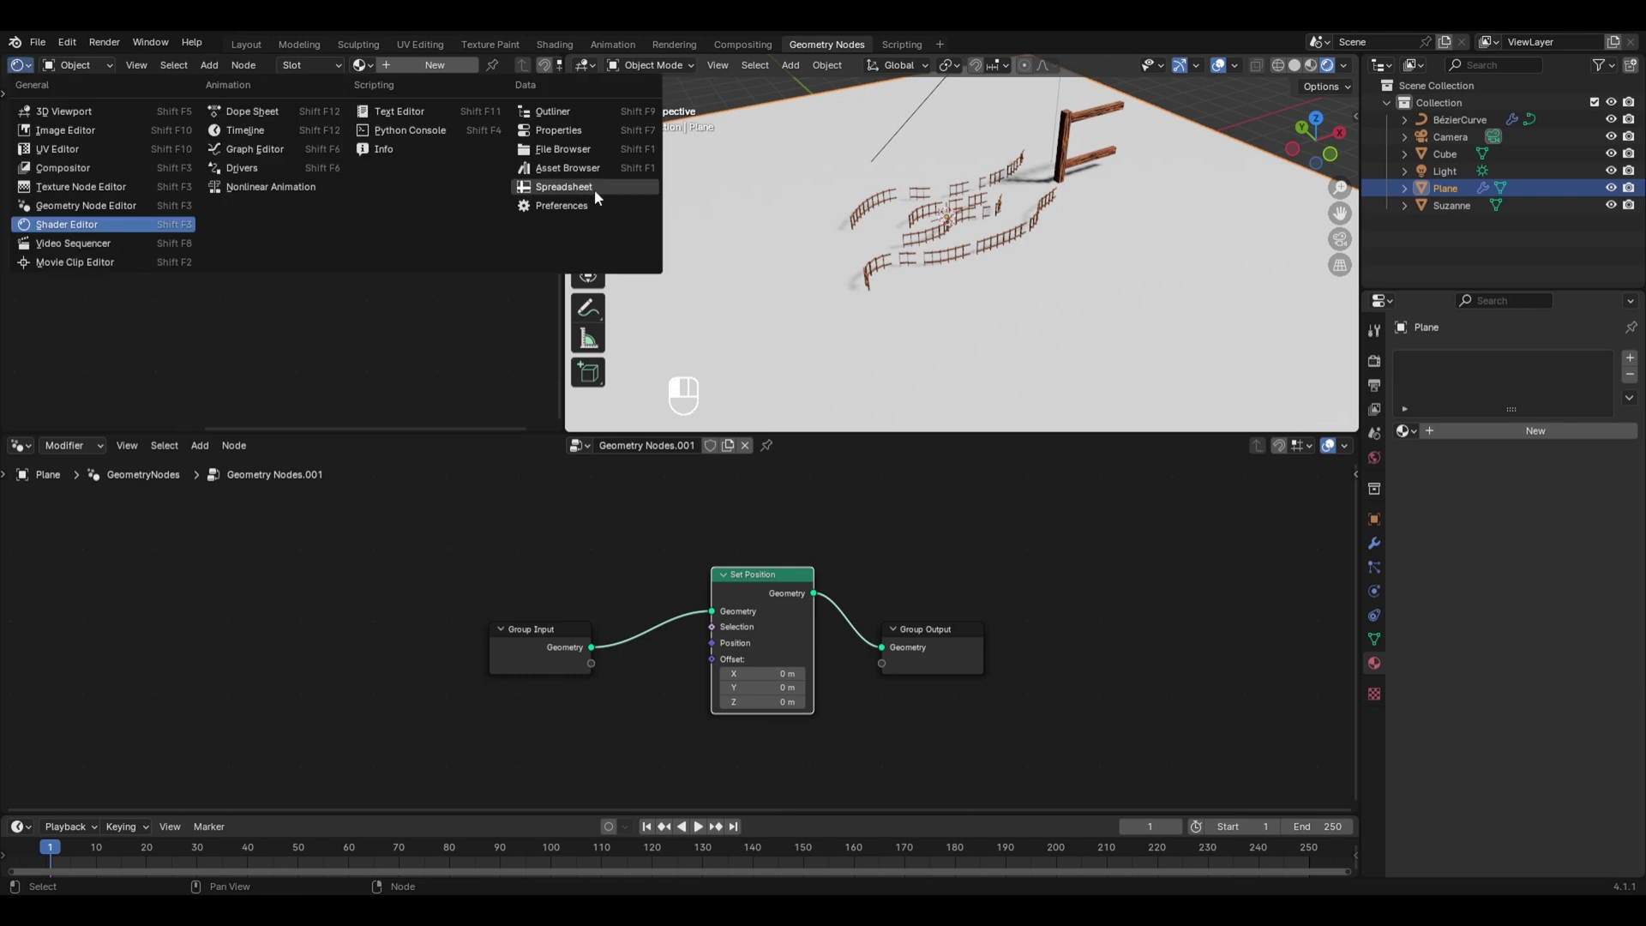
click(592, 190)
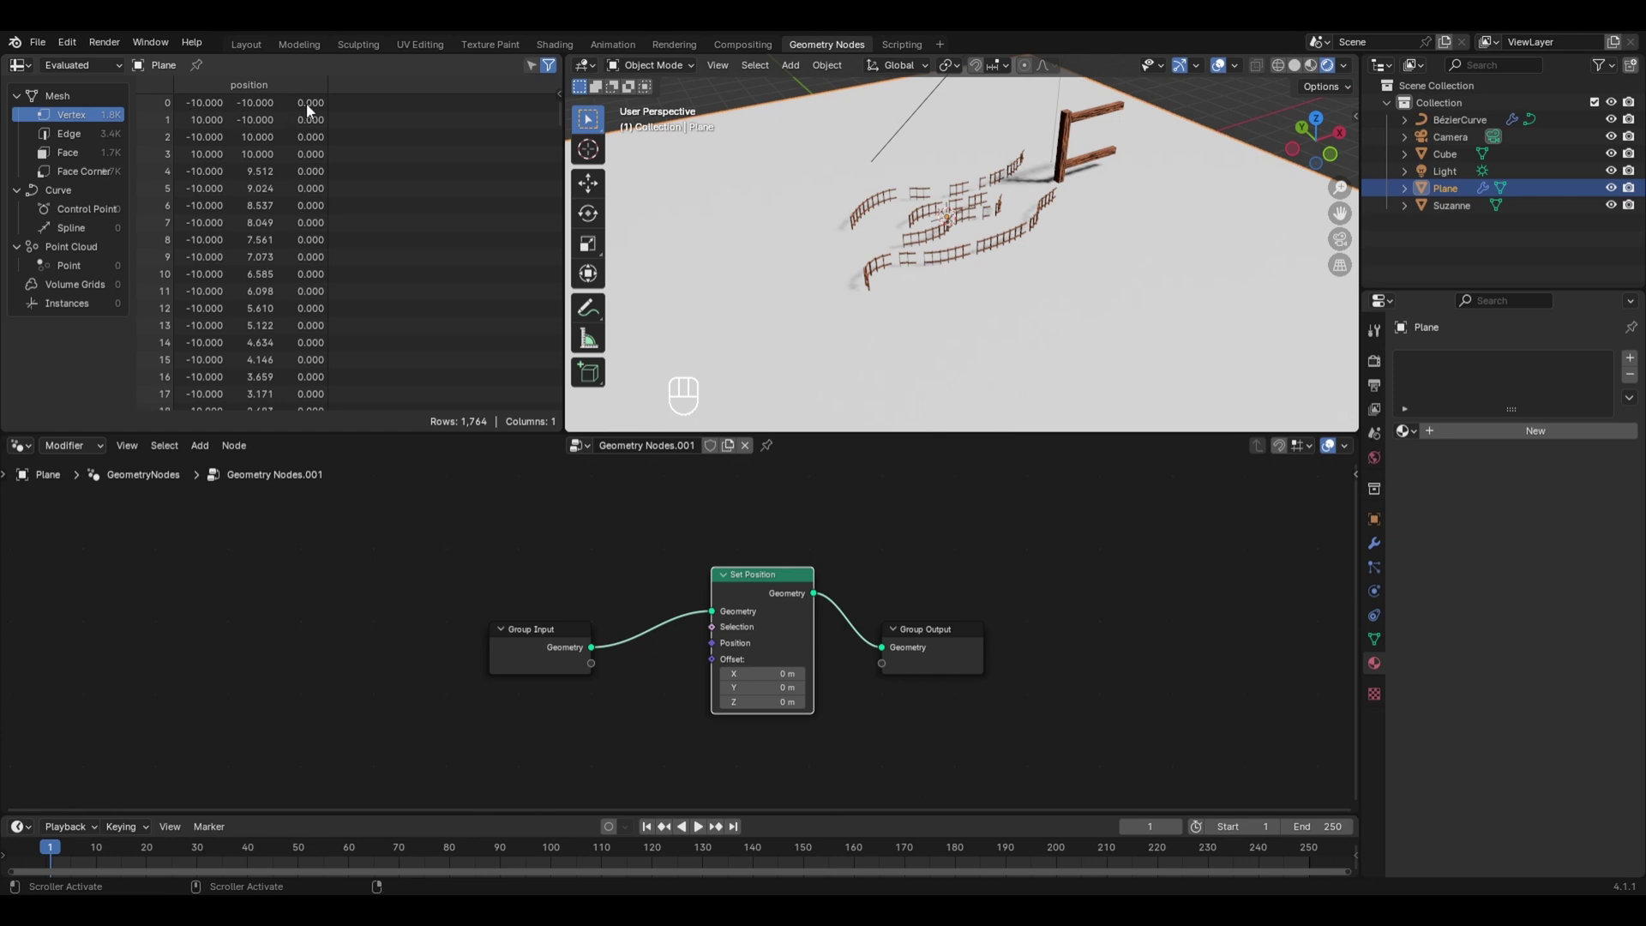
scroll(318, 100, down, 5)
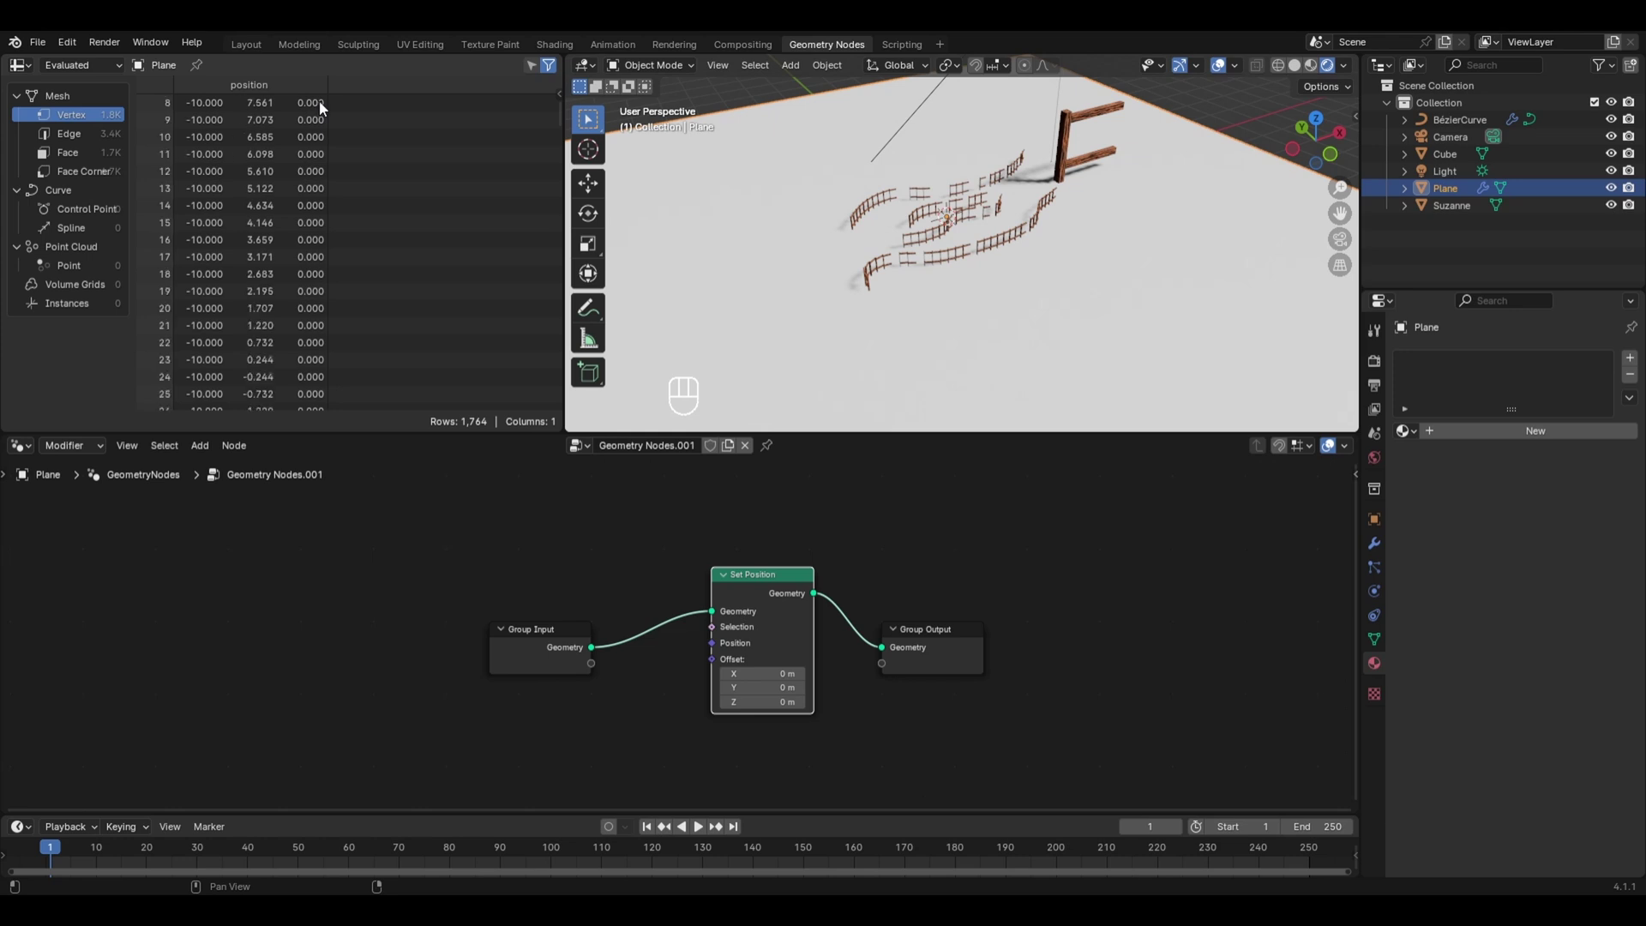
scroll(326, 139, down, 2)
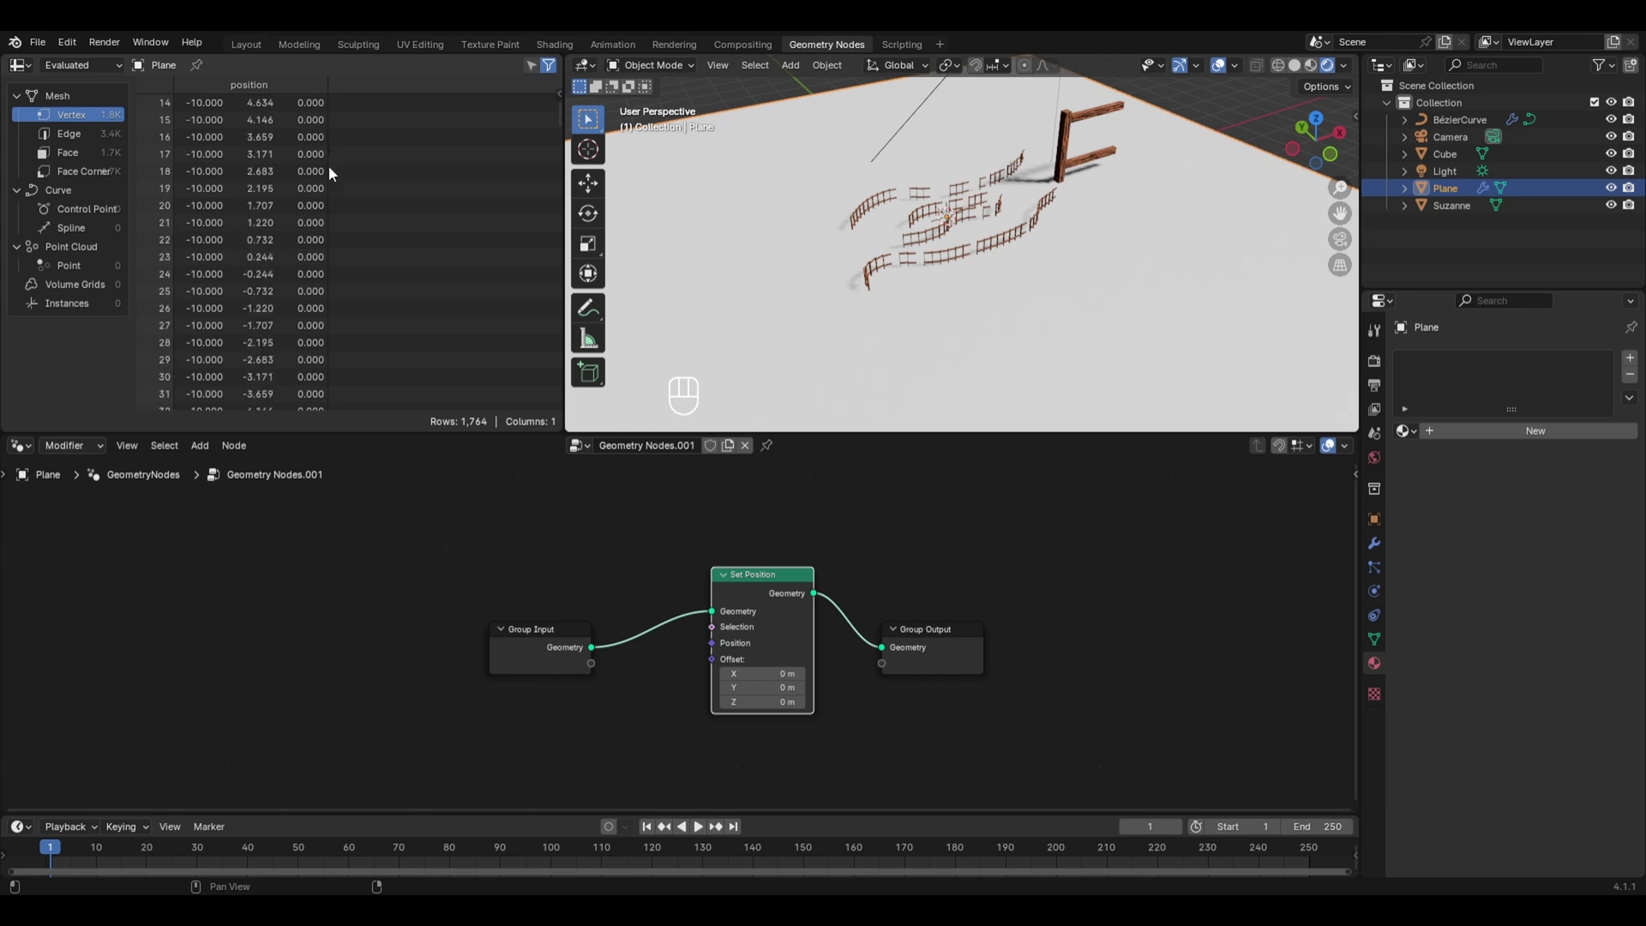
scroll(377, 231, up, 7)
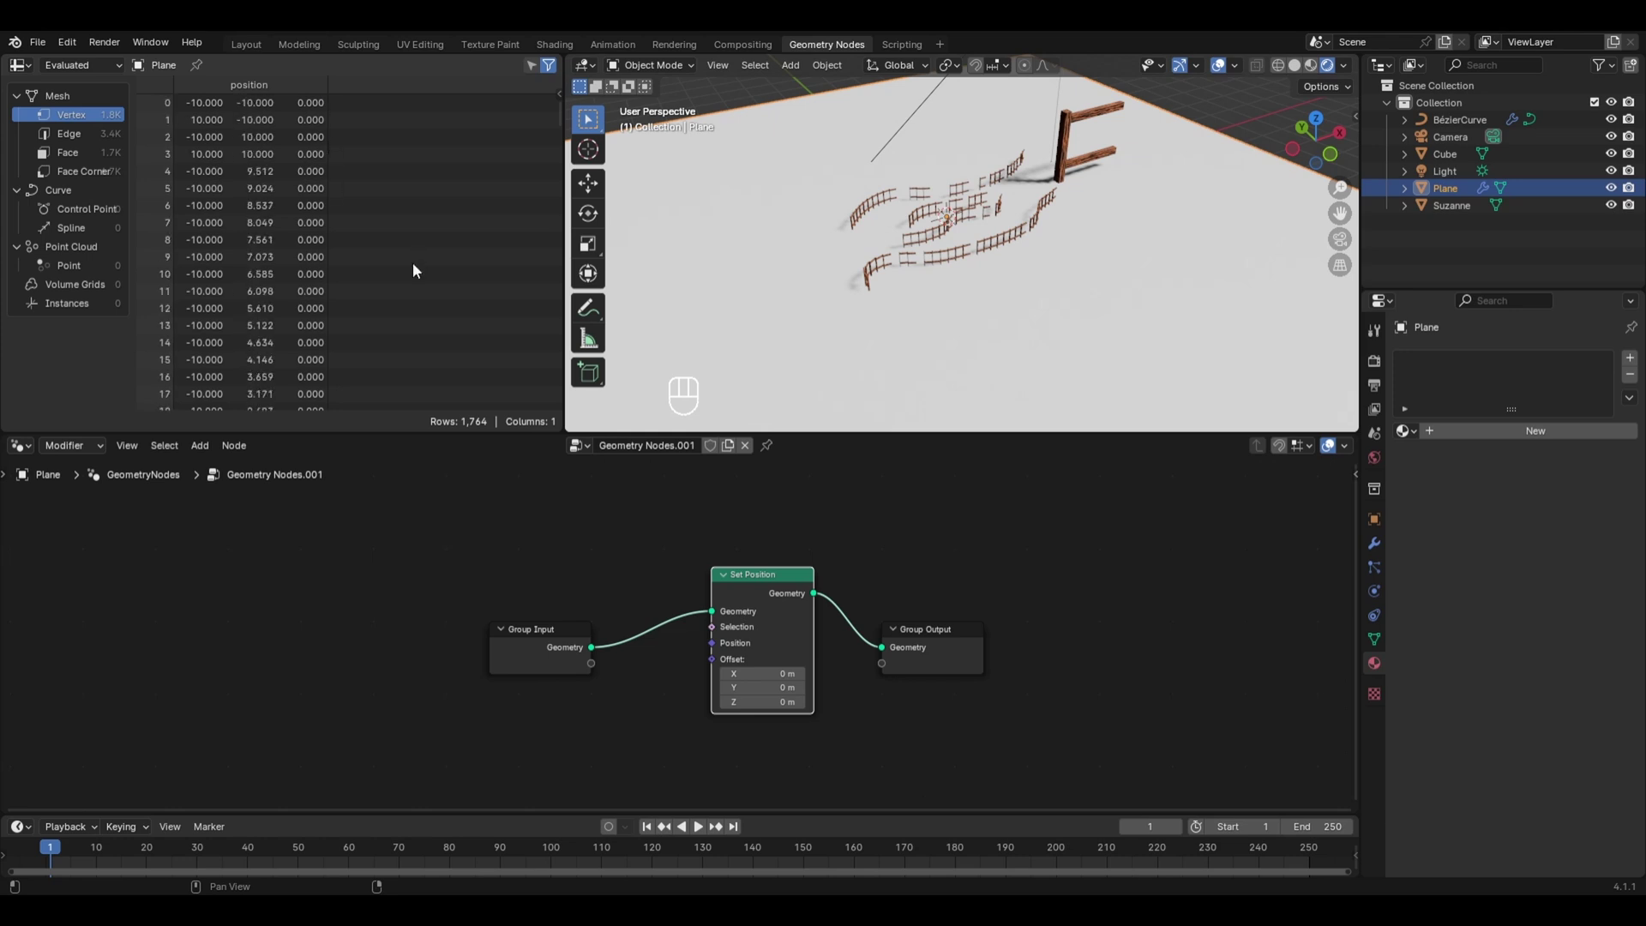
scroll(904, 231, down, 3)
middle_drag(837, 286, 959, 311)
scroll(959, 312, up, 5)
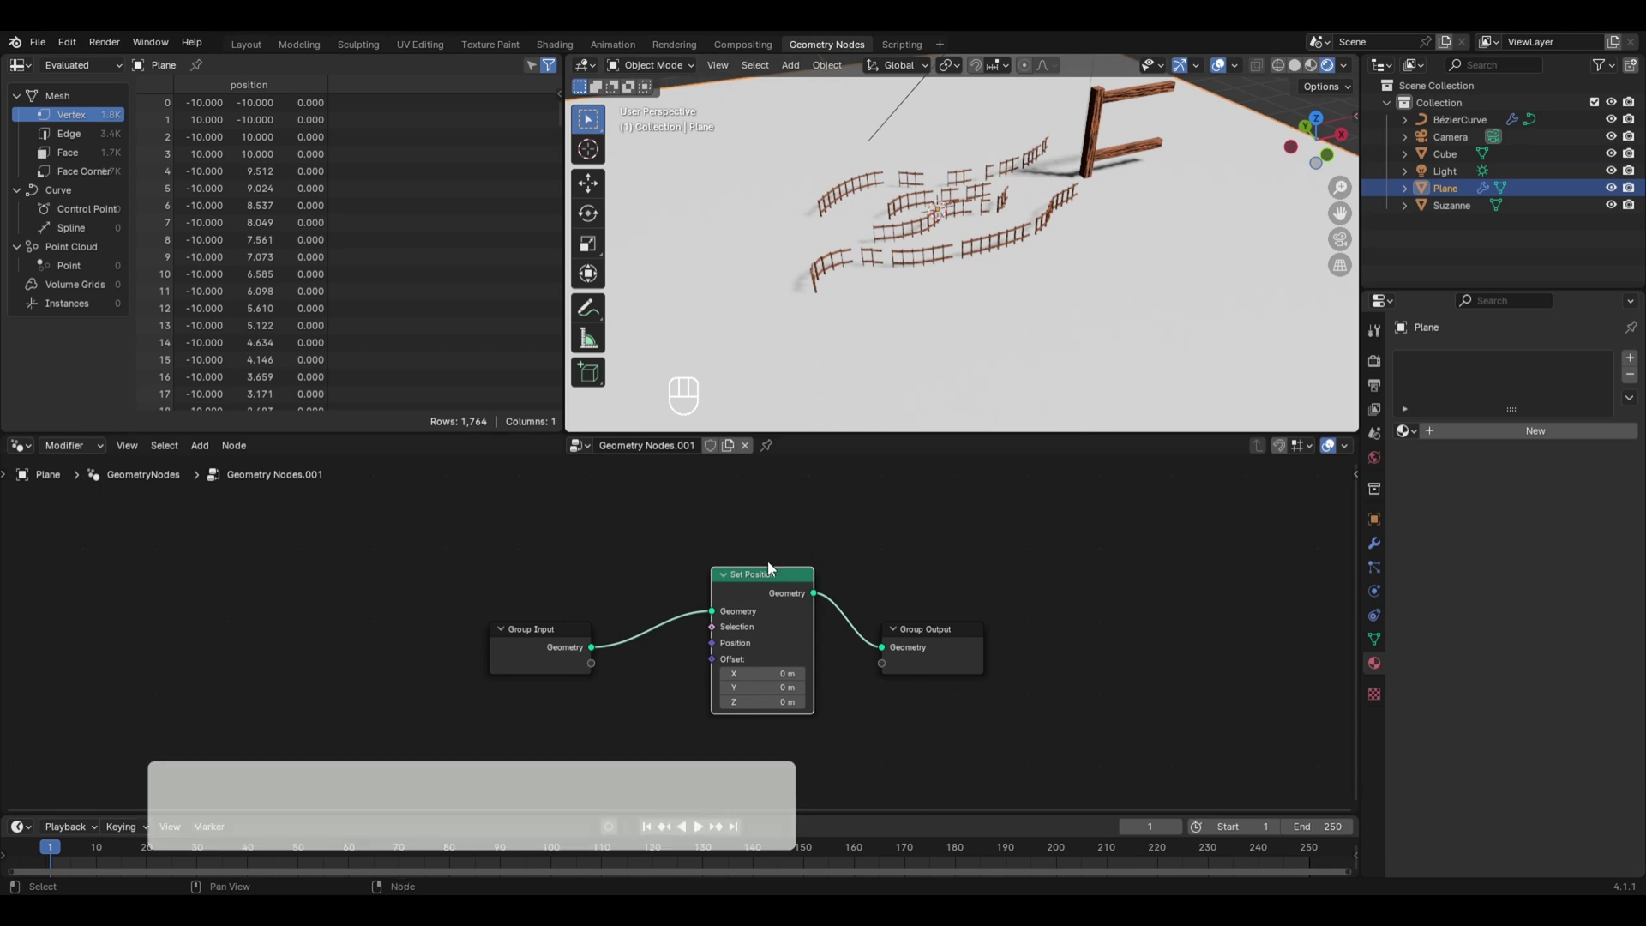
Step: Add a Position node and place it just below the Group Input node
key(shift+a)
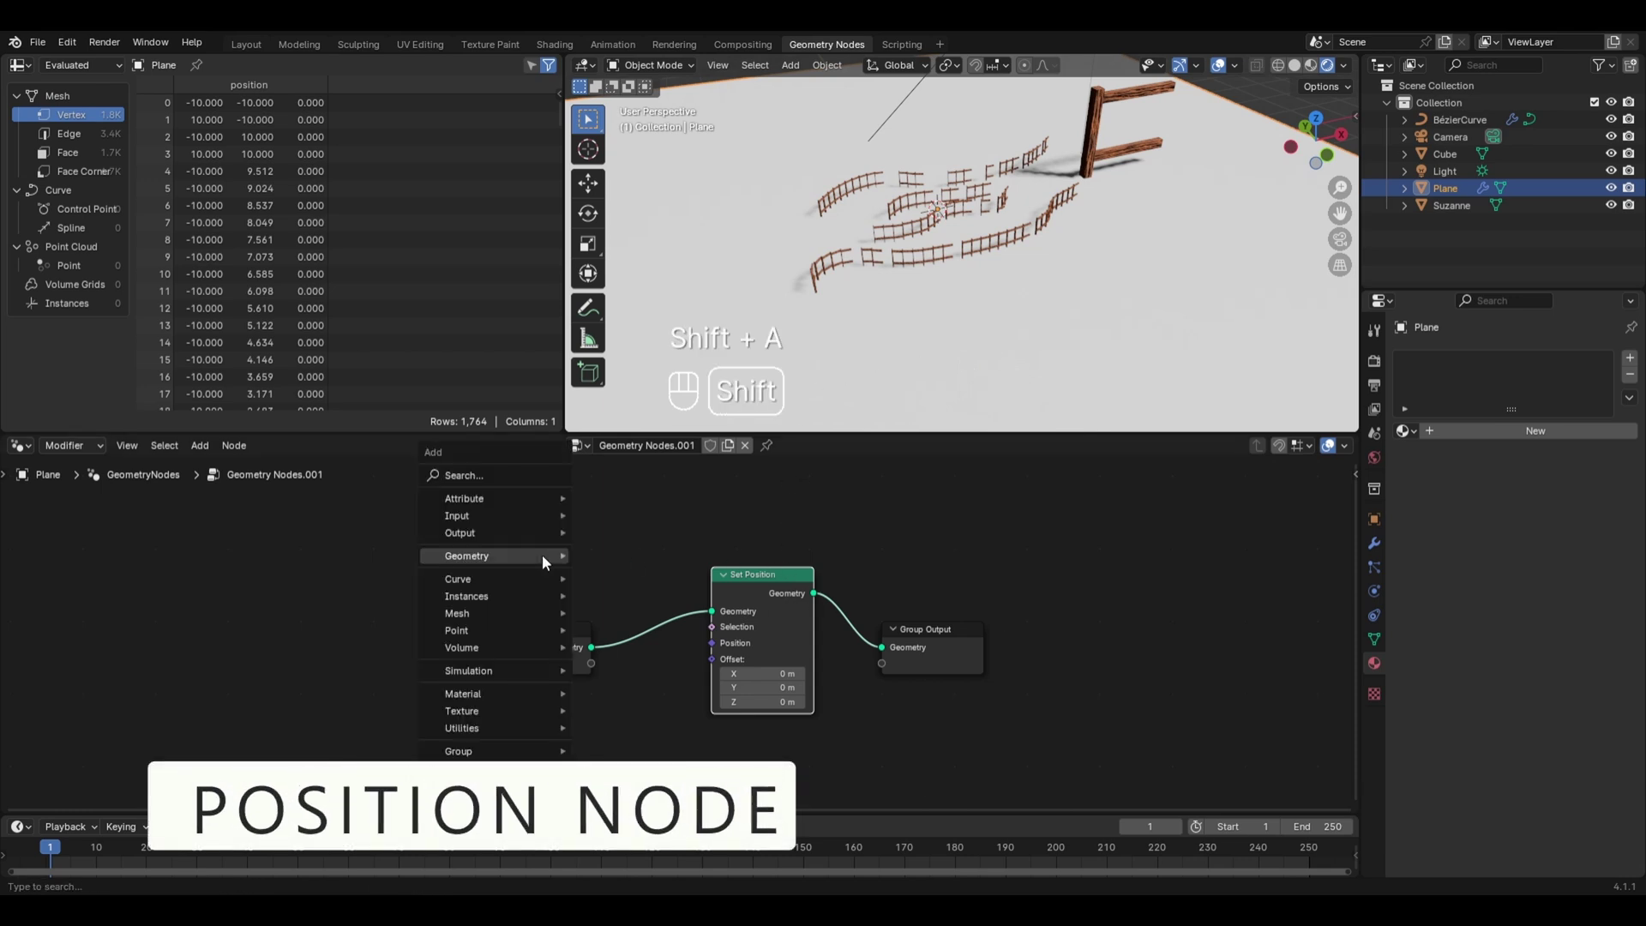
mouse_move(543, 557)
mouse_move(635, 557)
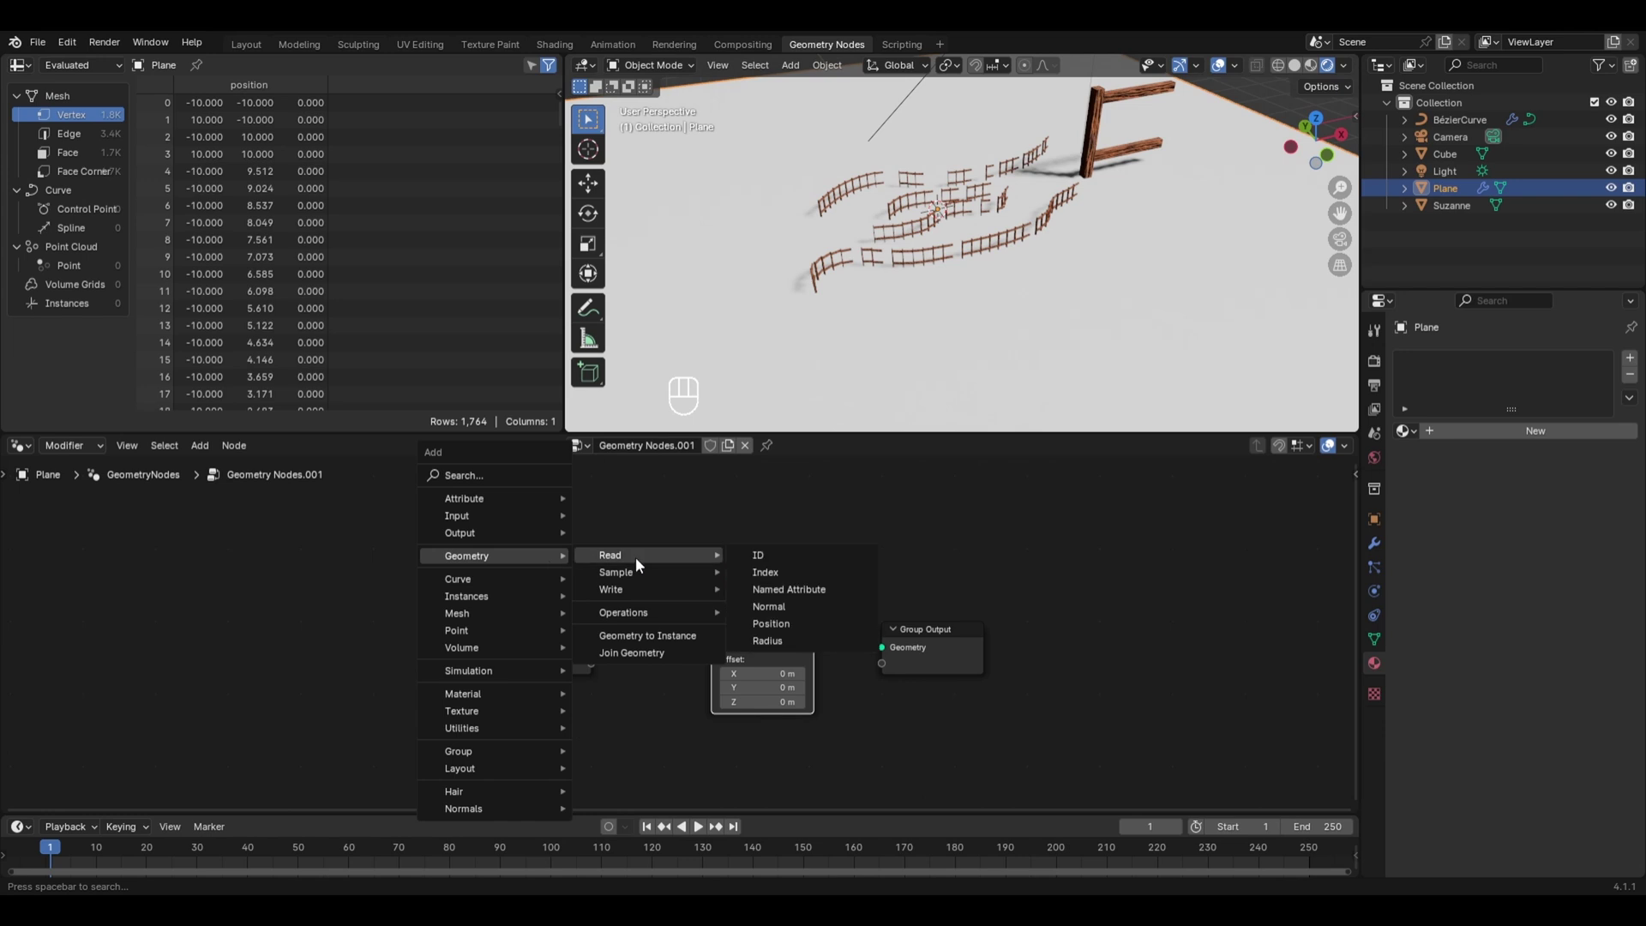
click(777, 626)
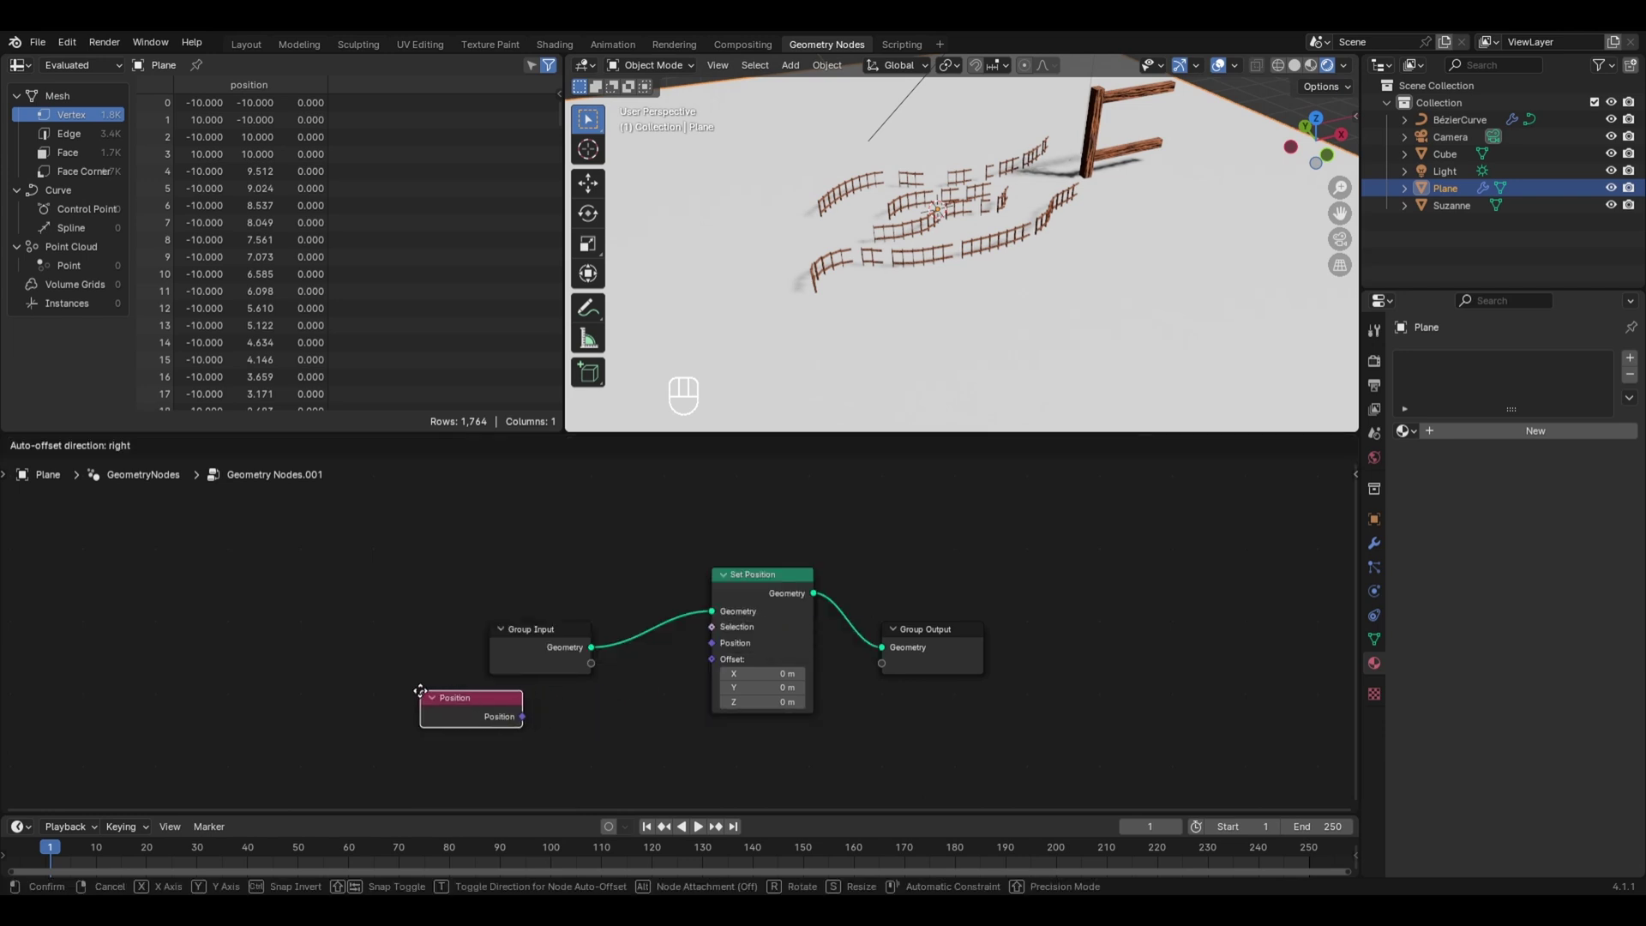
click(420, 692)
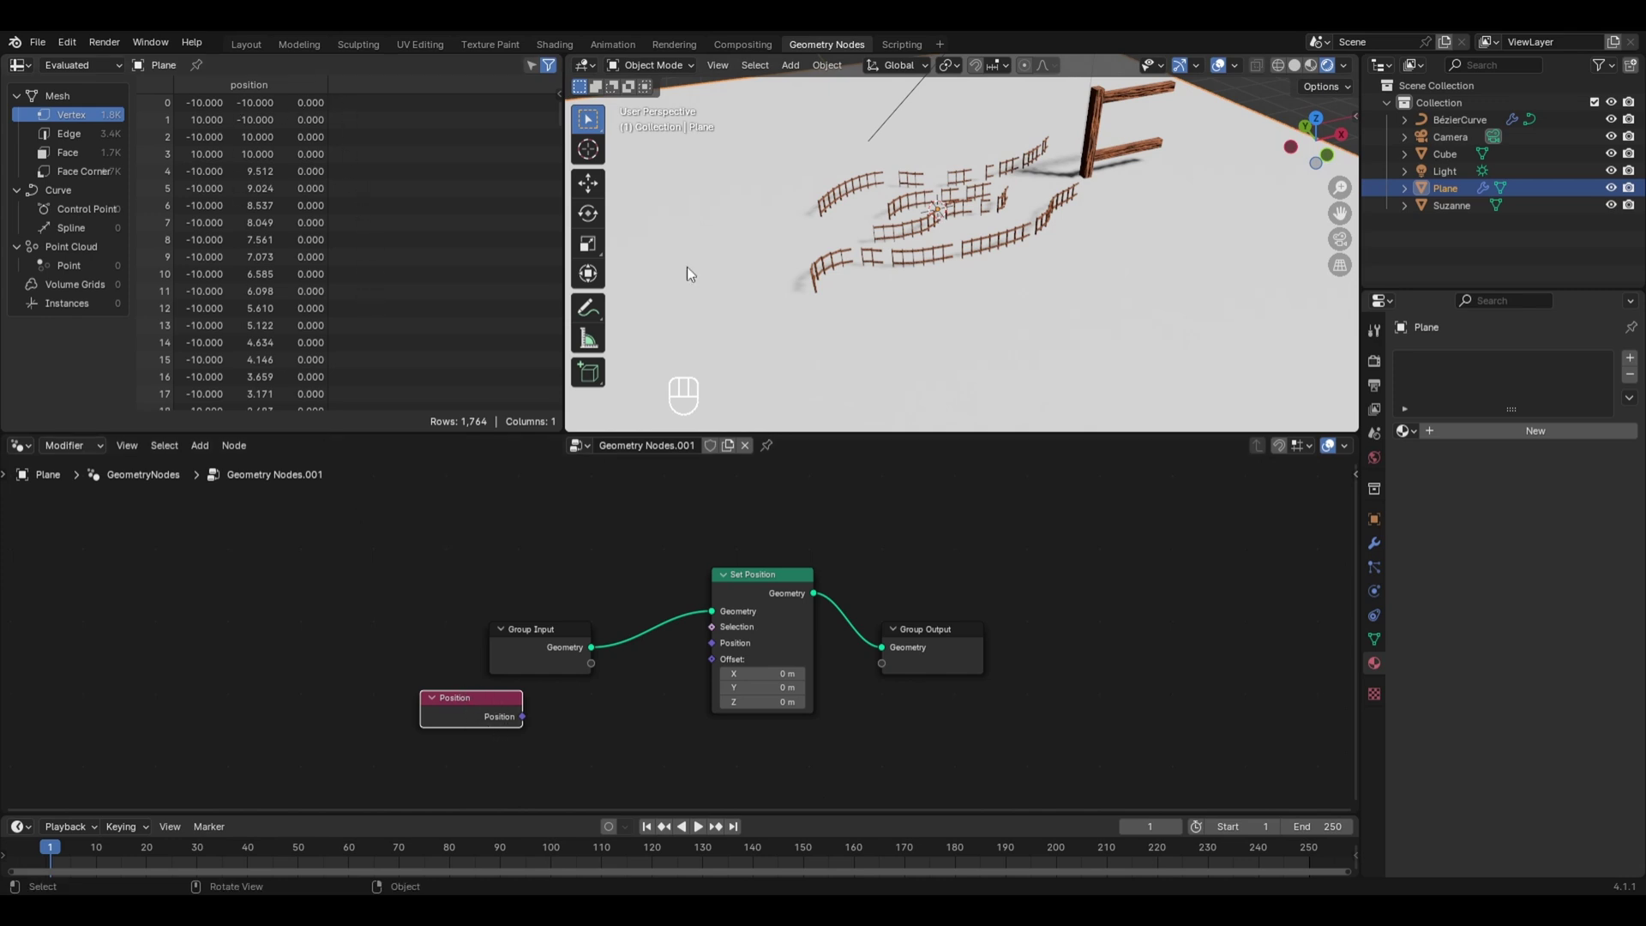
Step: Look at the plane from above and select only its negative X, negative Y corner vertex in Edit Mode
key(KP_7)
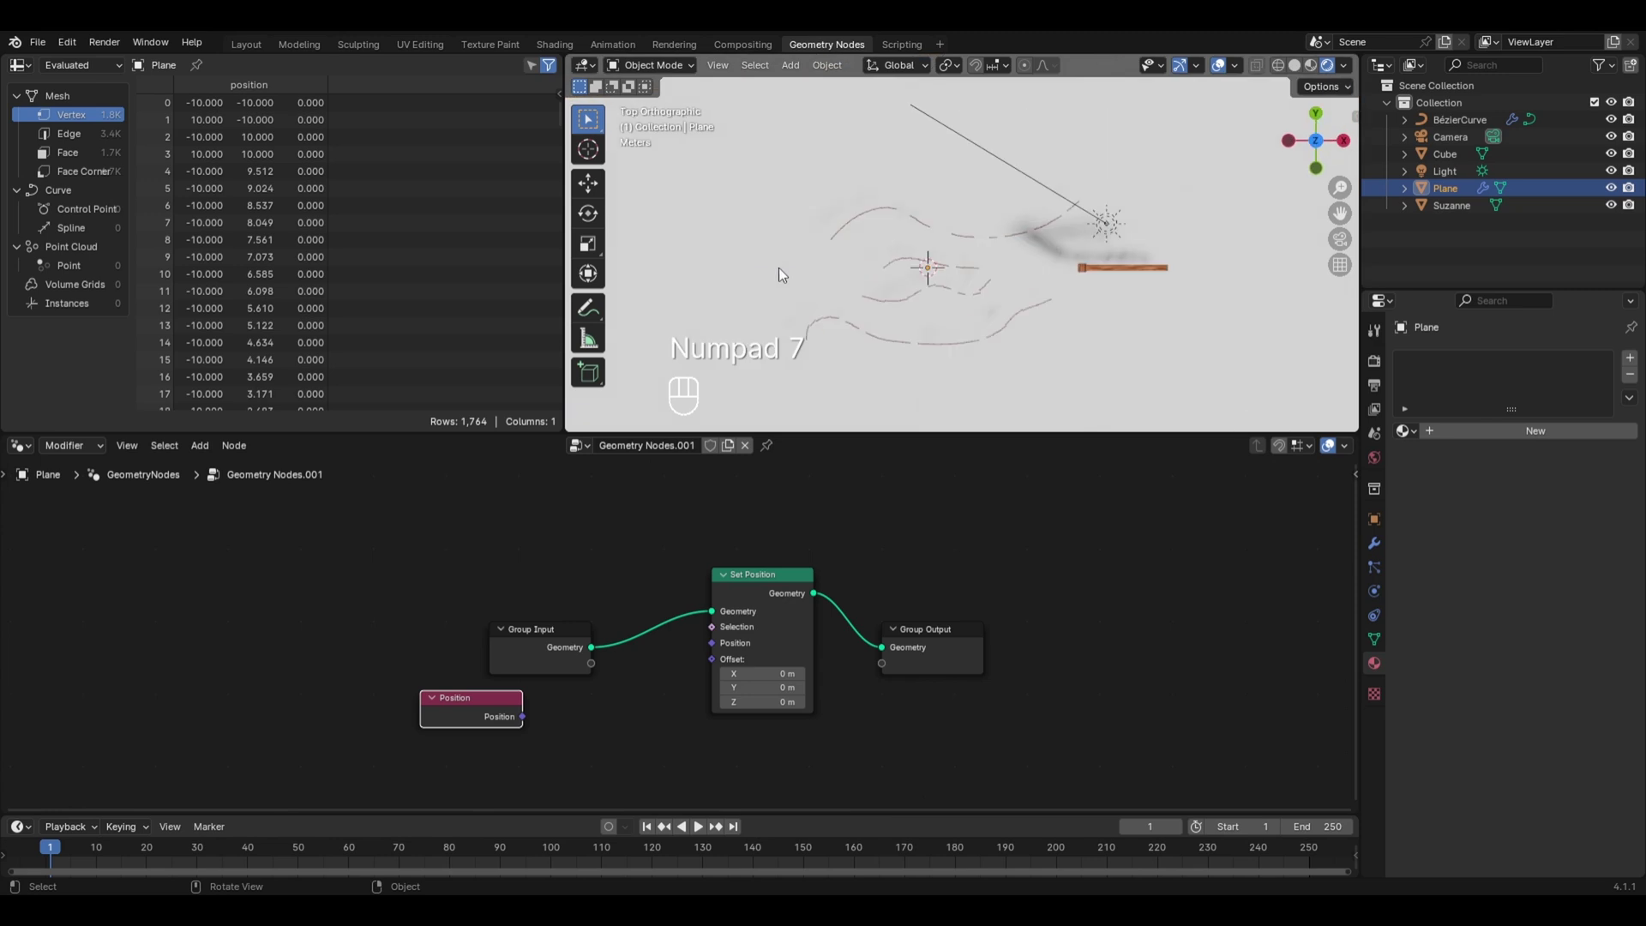
scroll(993, 323, down, 2)
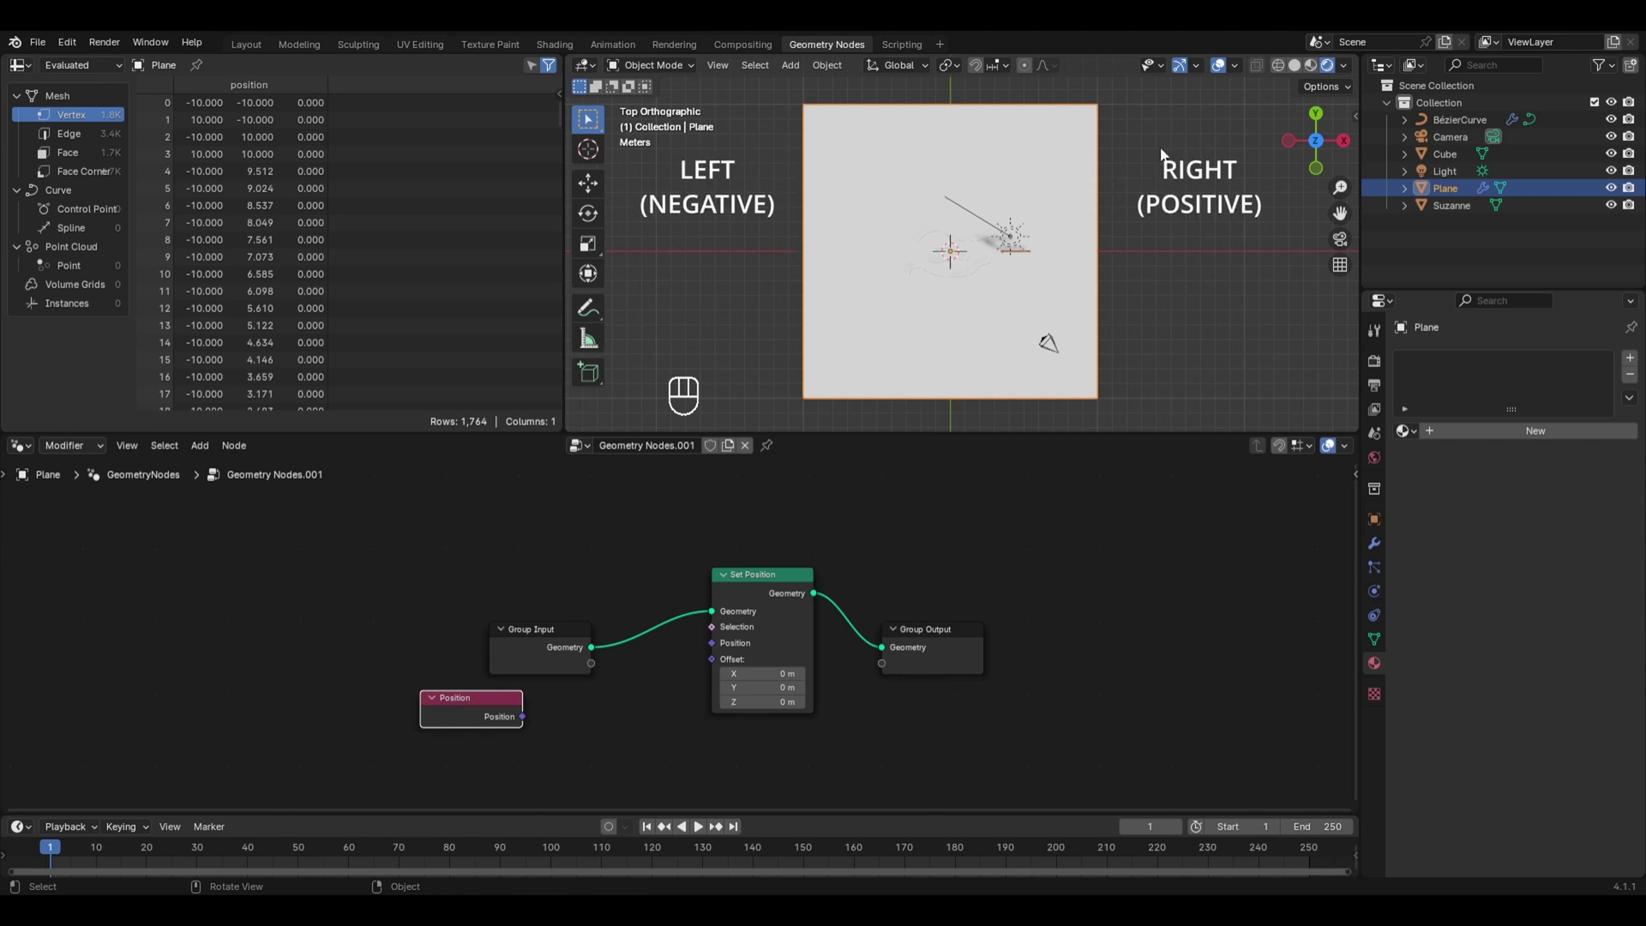
scroll(1182, 199, down, 1)
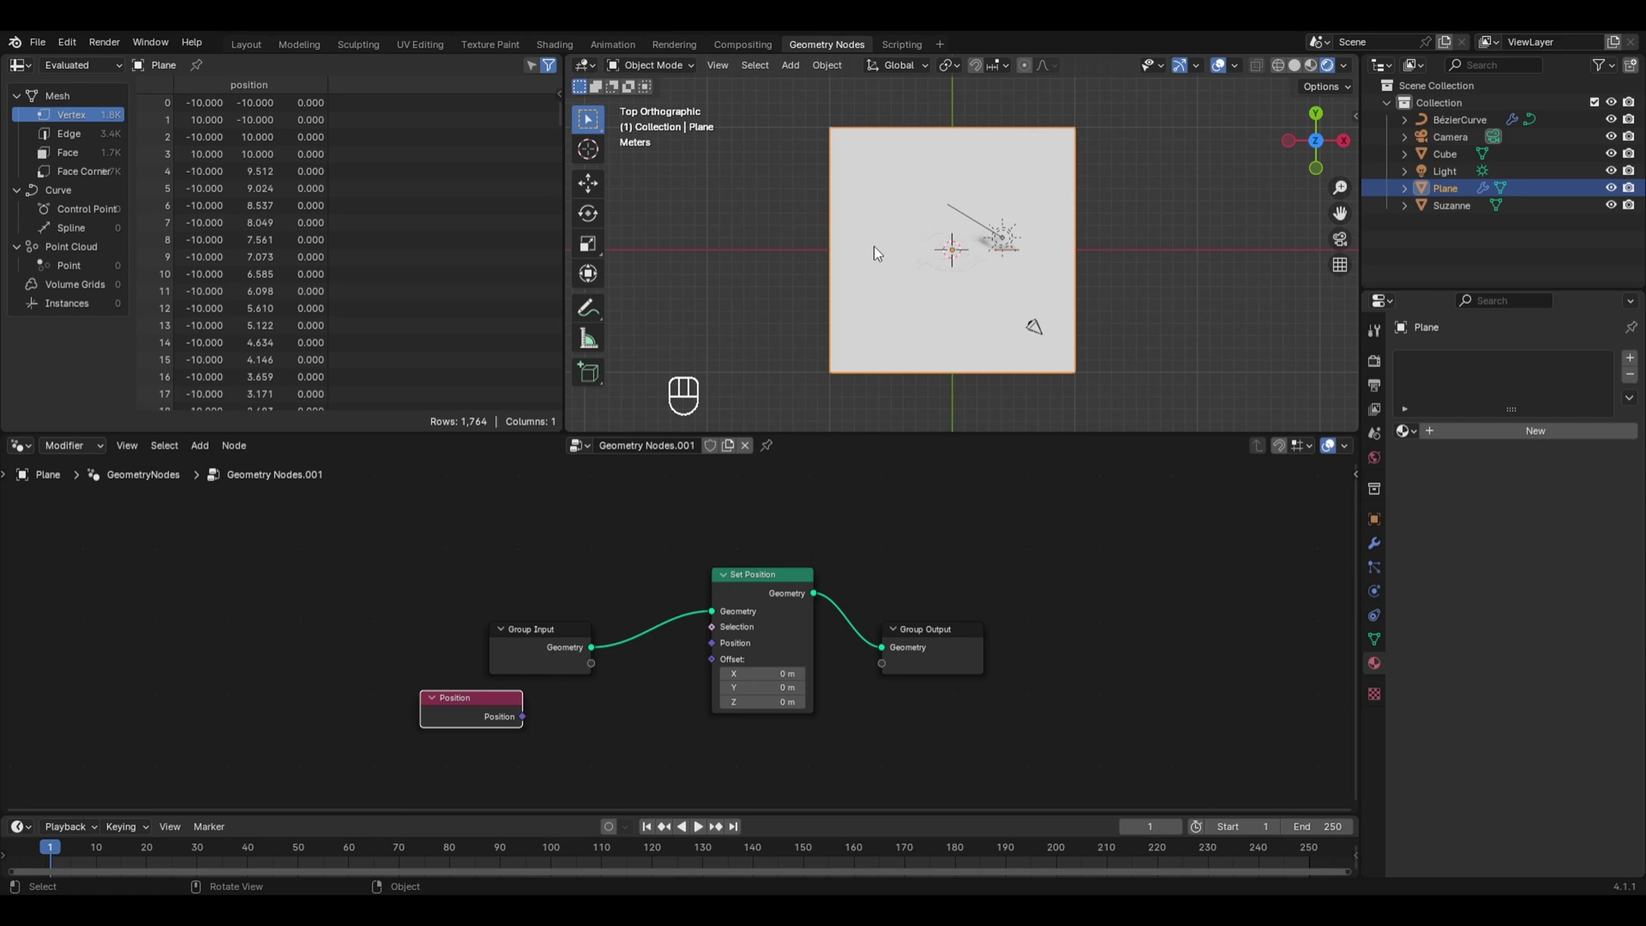
scroll(873, 245, up, 1)
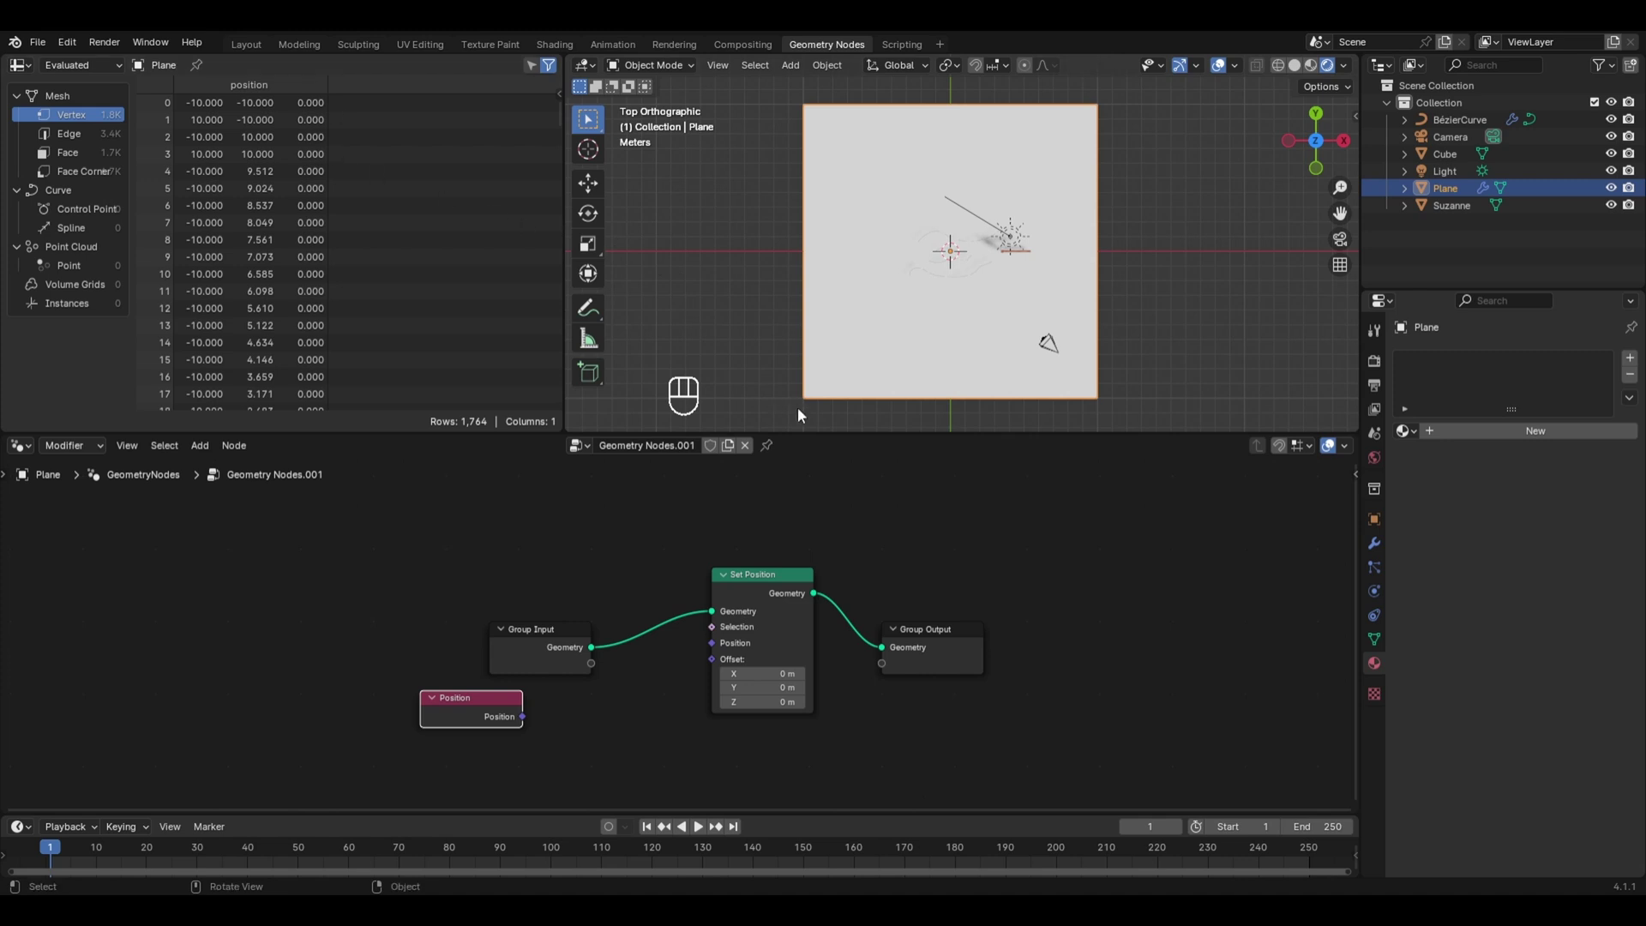
key(Tab)
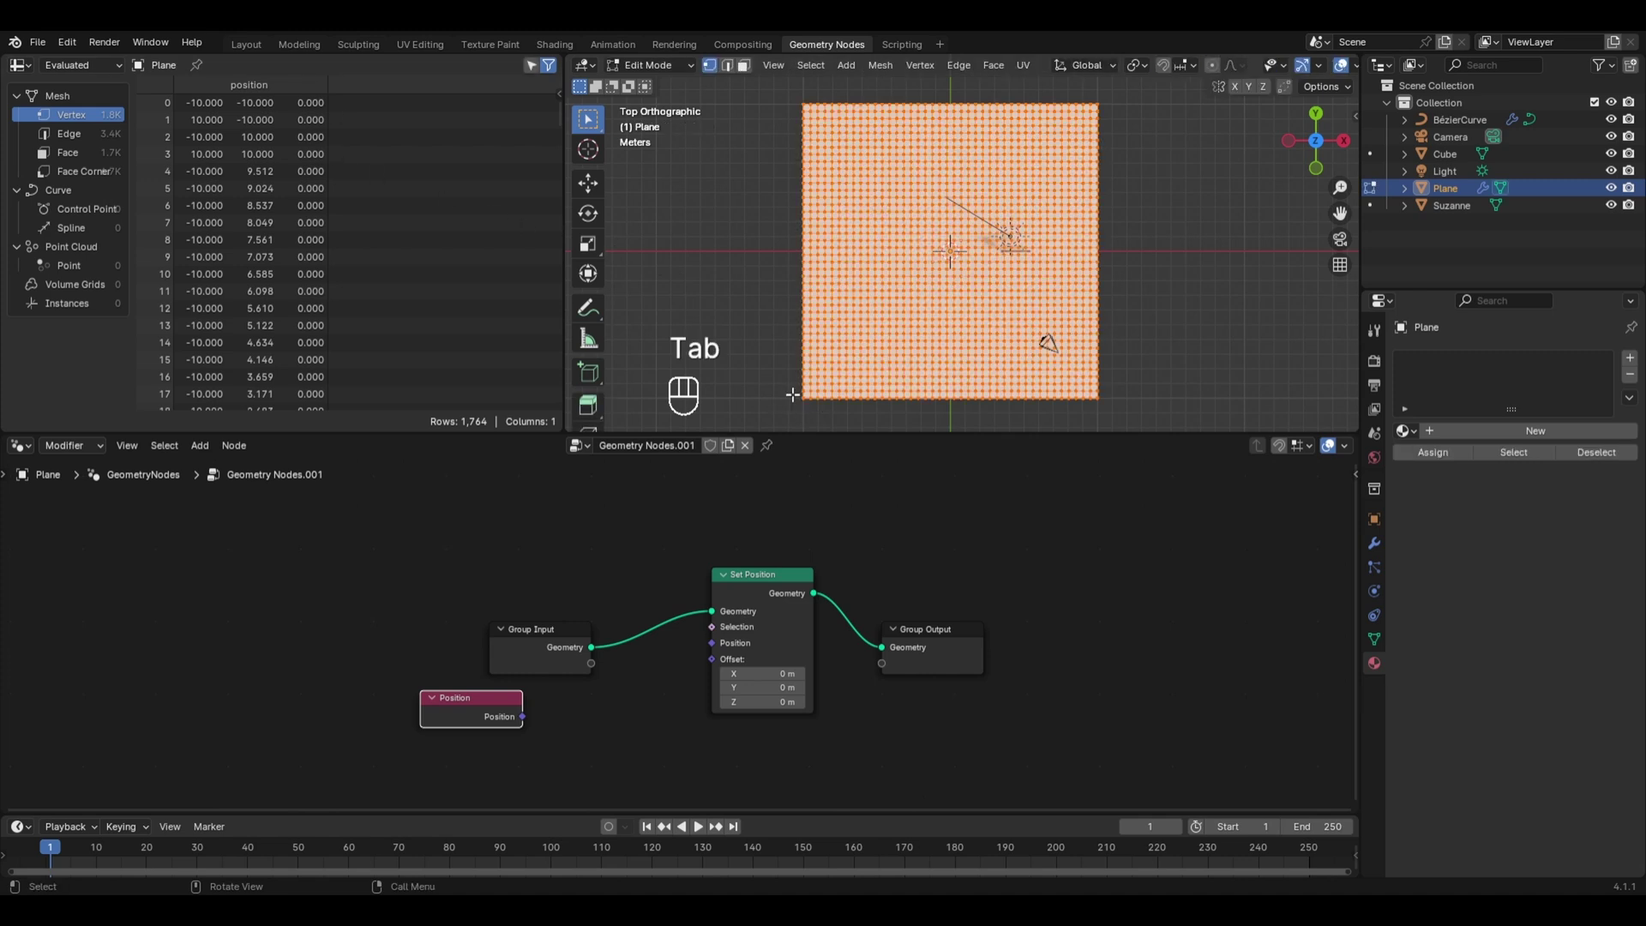
scroll(793, 393, up, 3)
shift+middle_drag(729, 403, 846, 331)
key(shift+b)
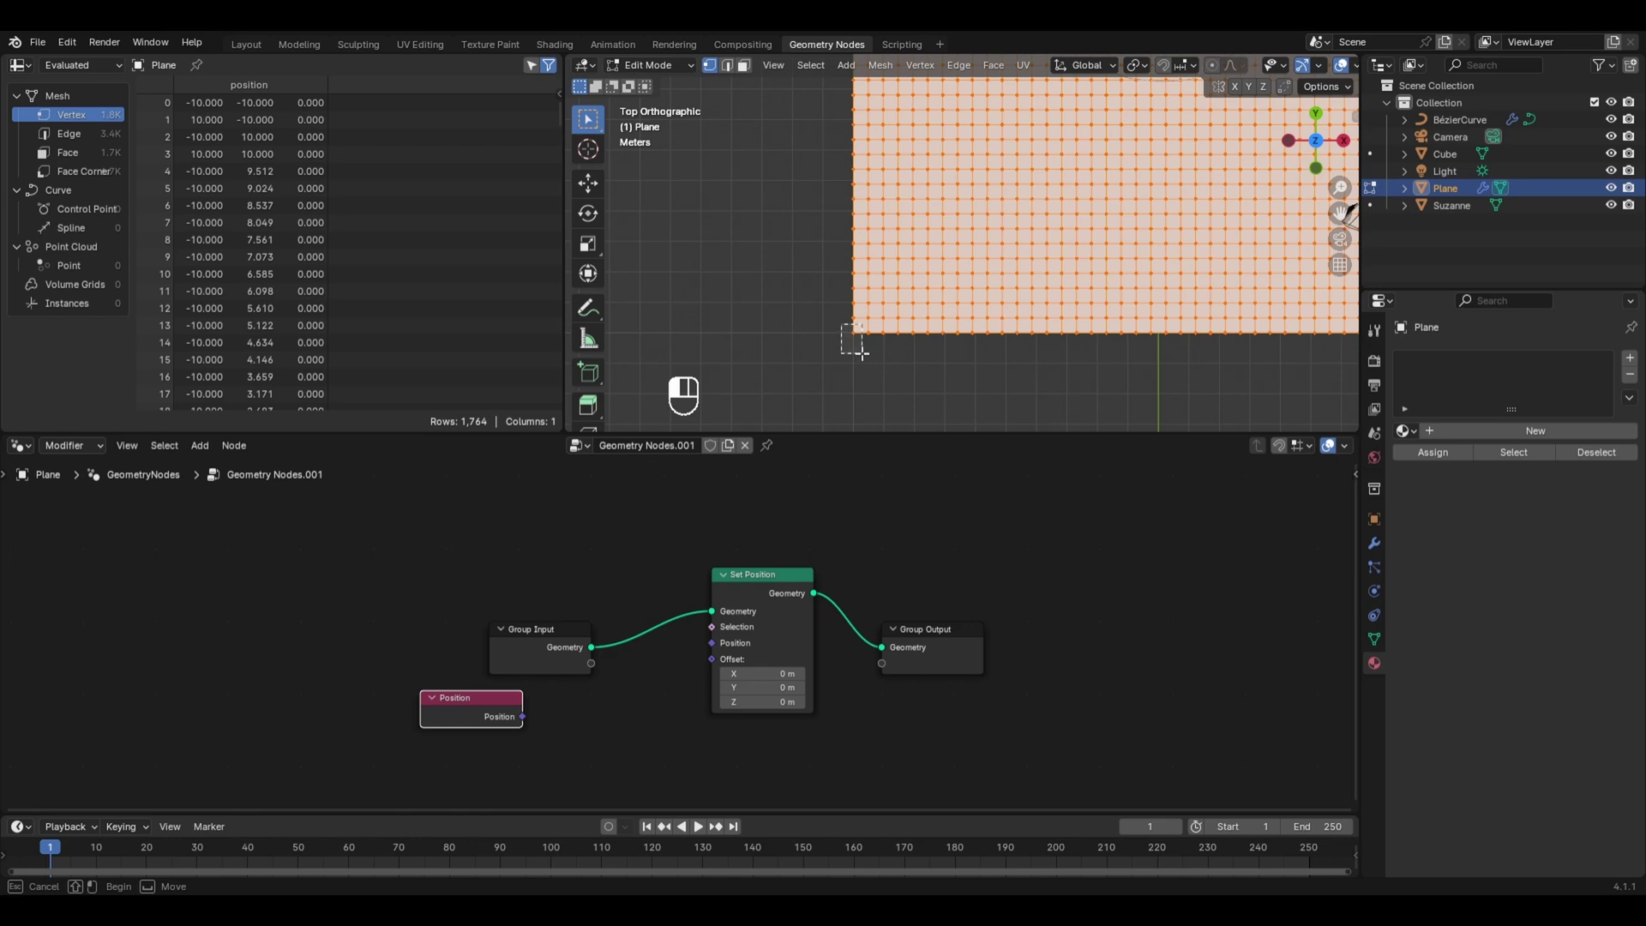
click(853, 347)
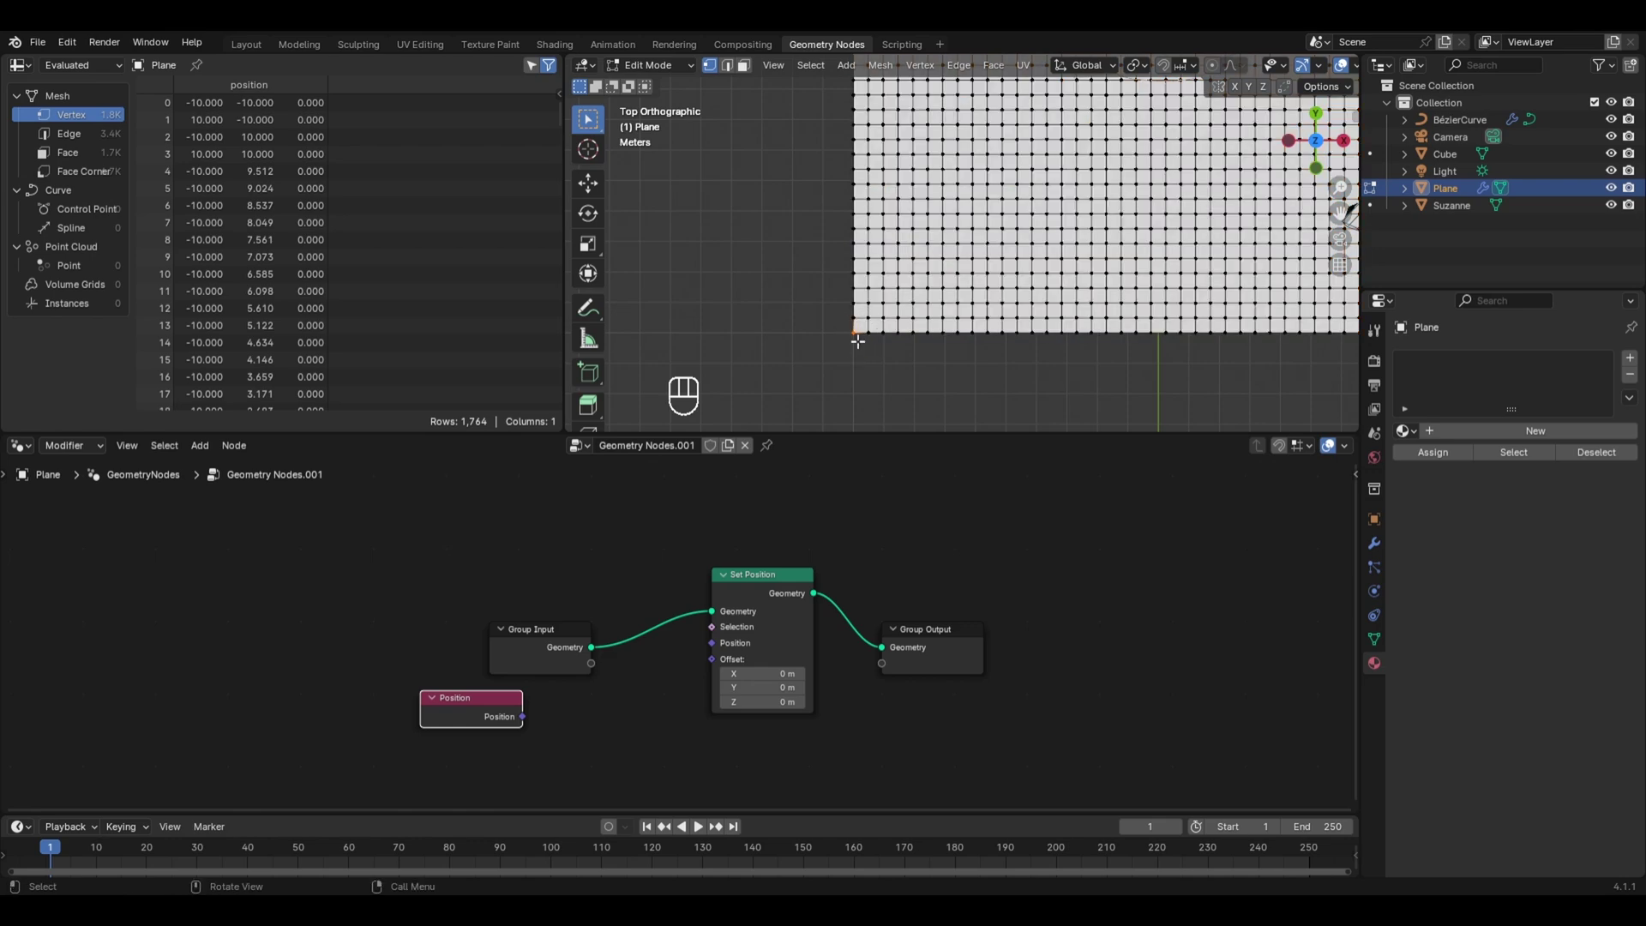
Step: Compare the selected corner vertex with the vertex positions in the spreadsheet and return to Object Mode in a perspective view
scroll(866, 342, down, 3)
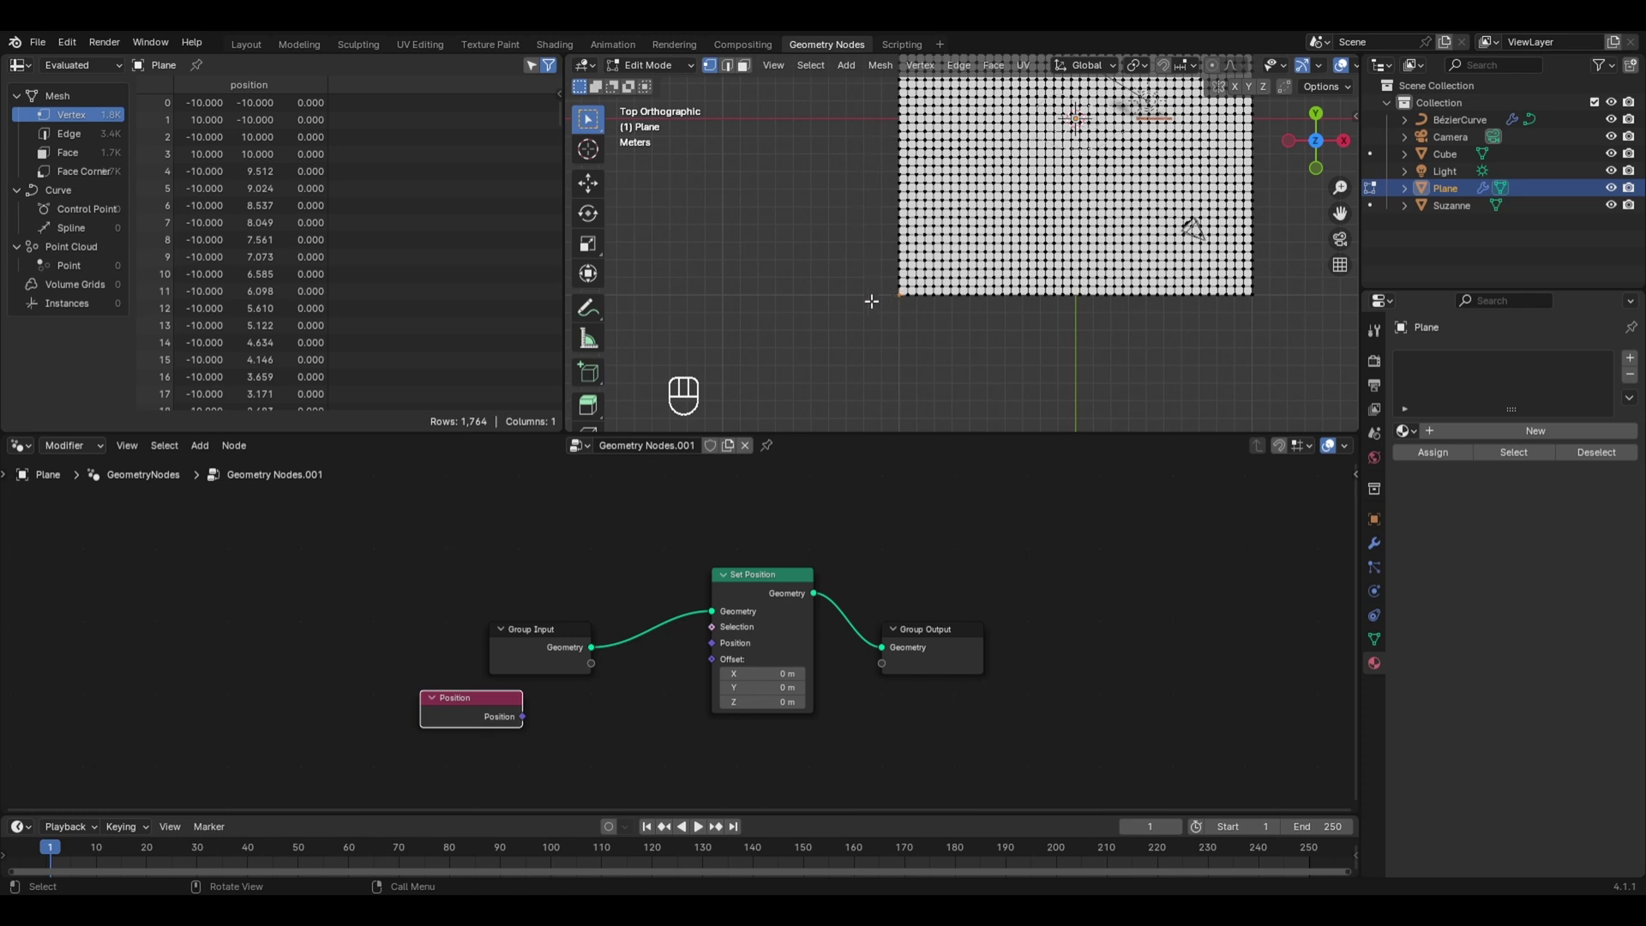
scroll(872, 301, up, 2)
scroll(871, 301, down, 1)
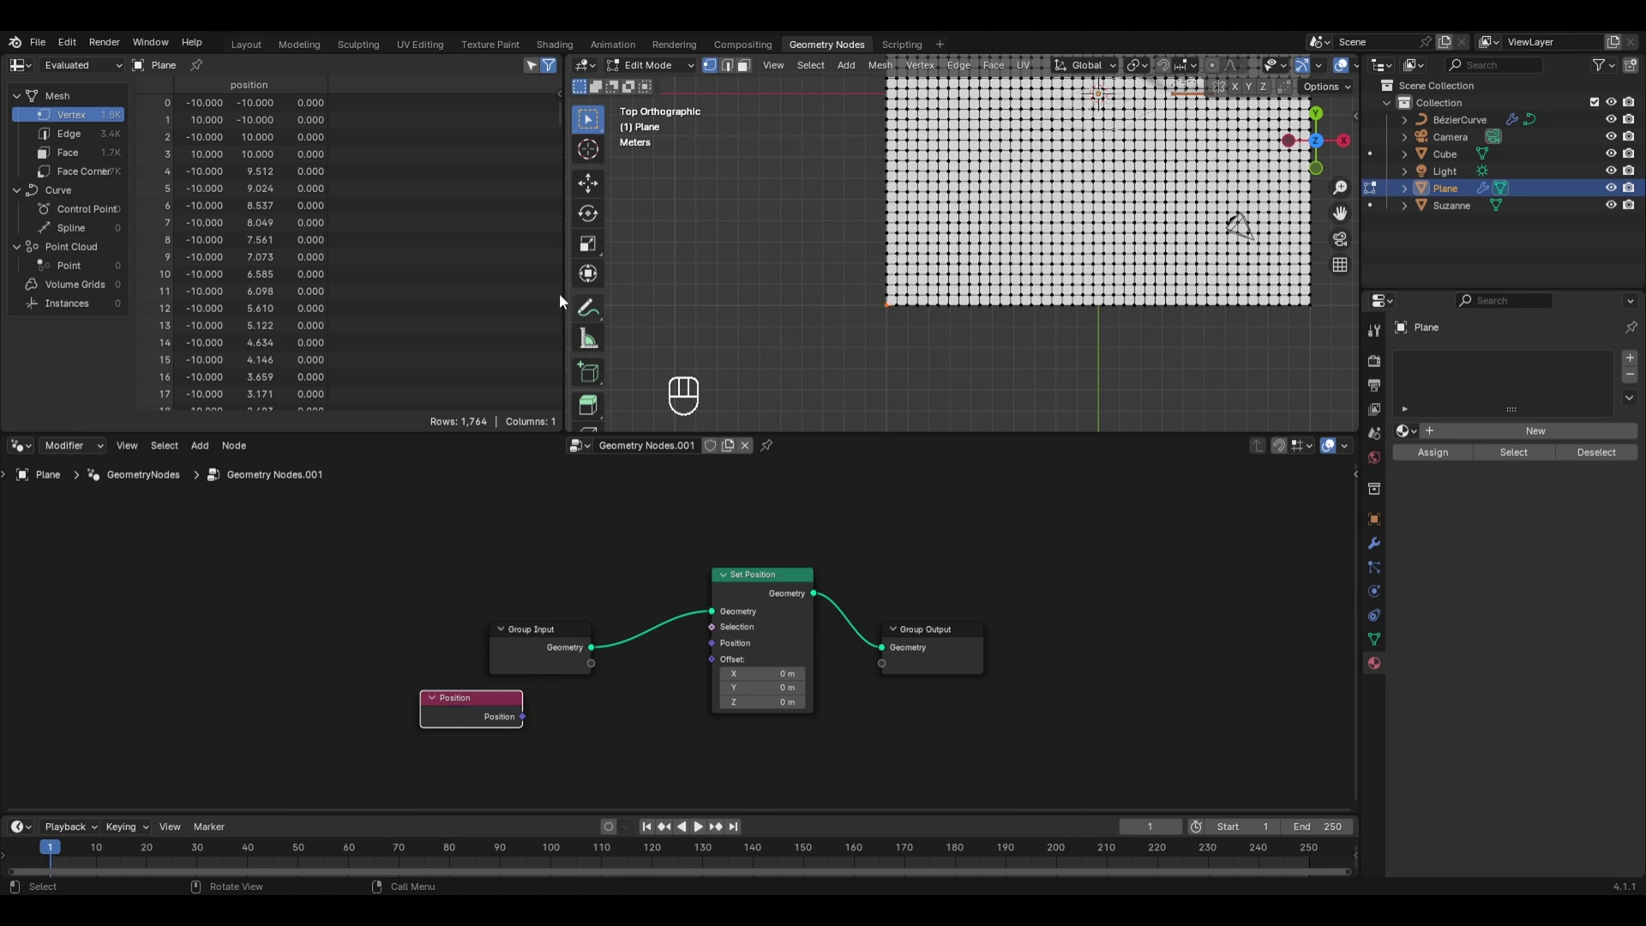
scroll(386, 345, down, 8)
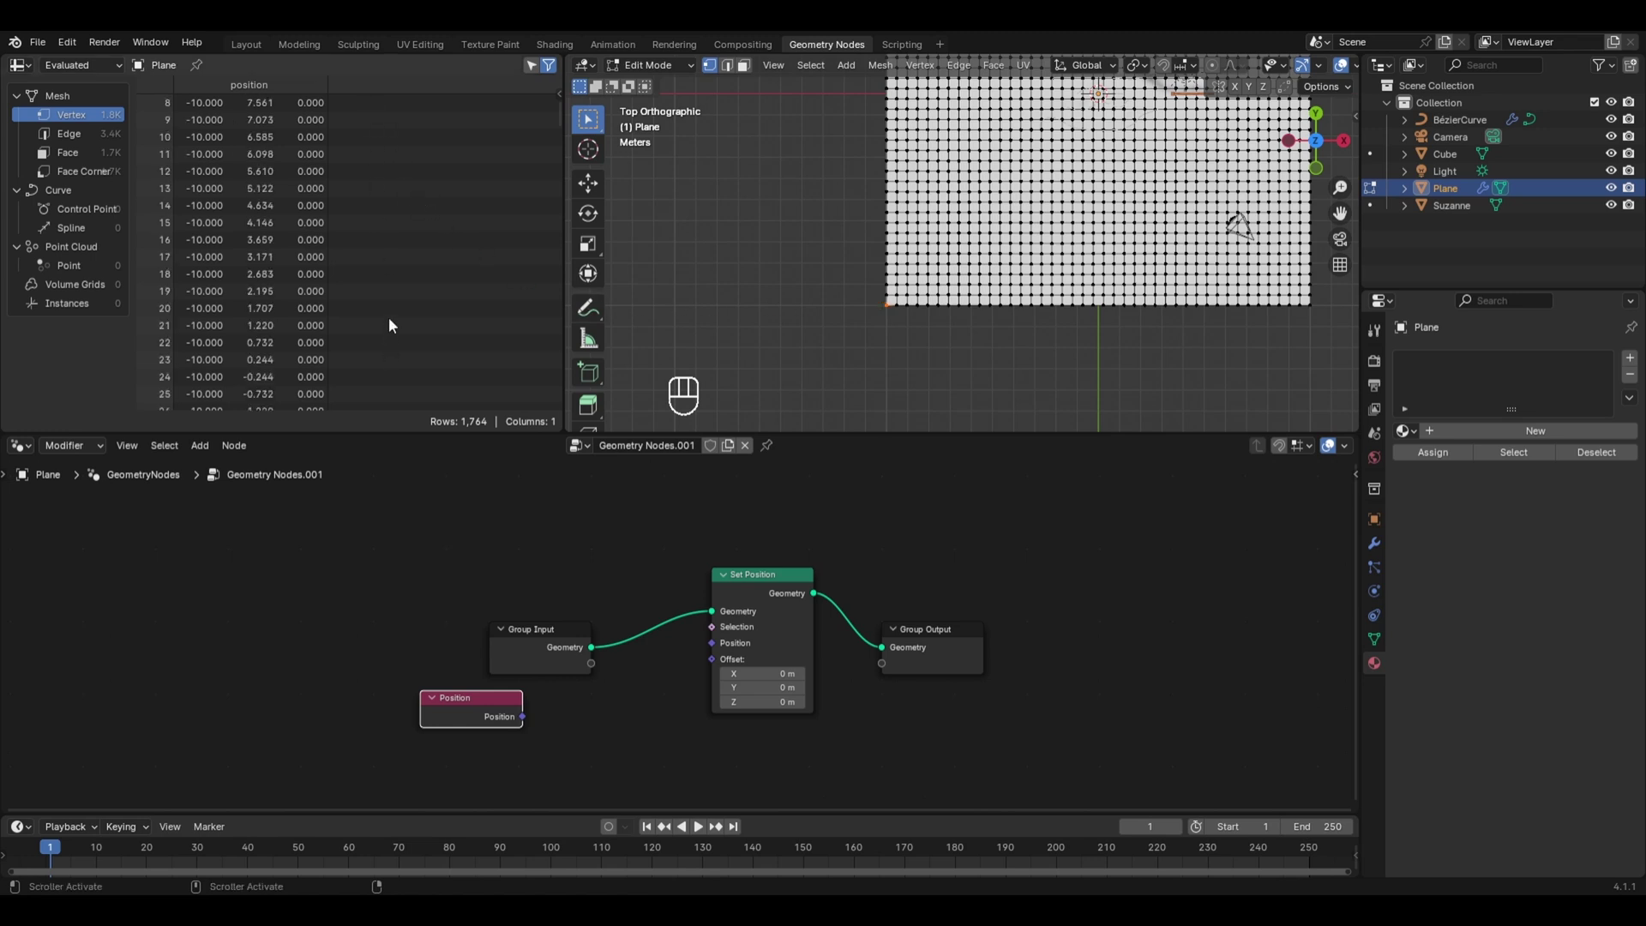
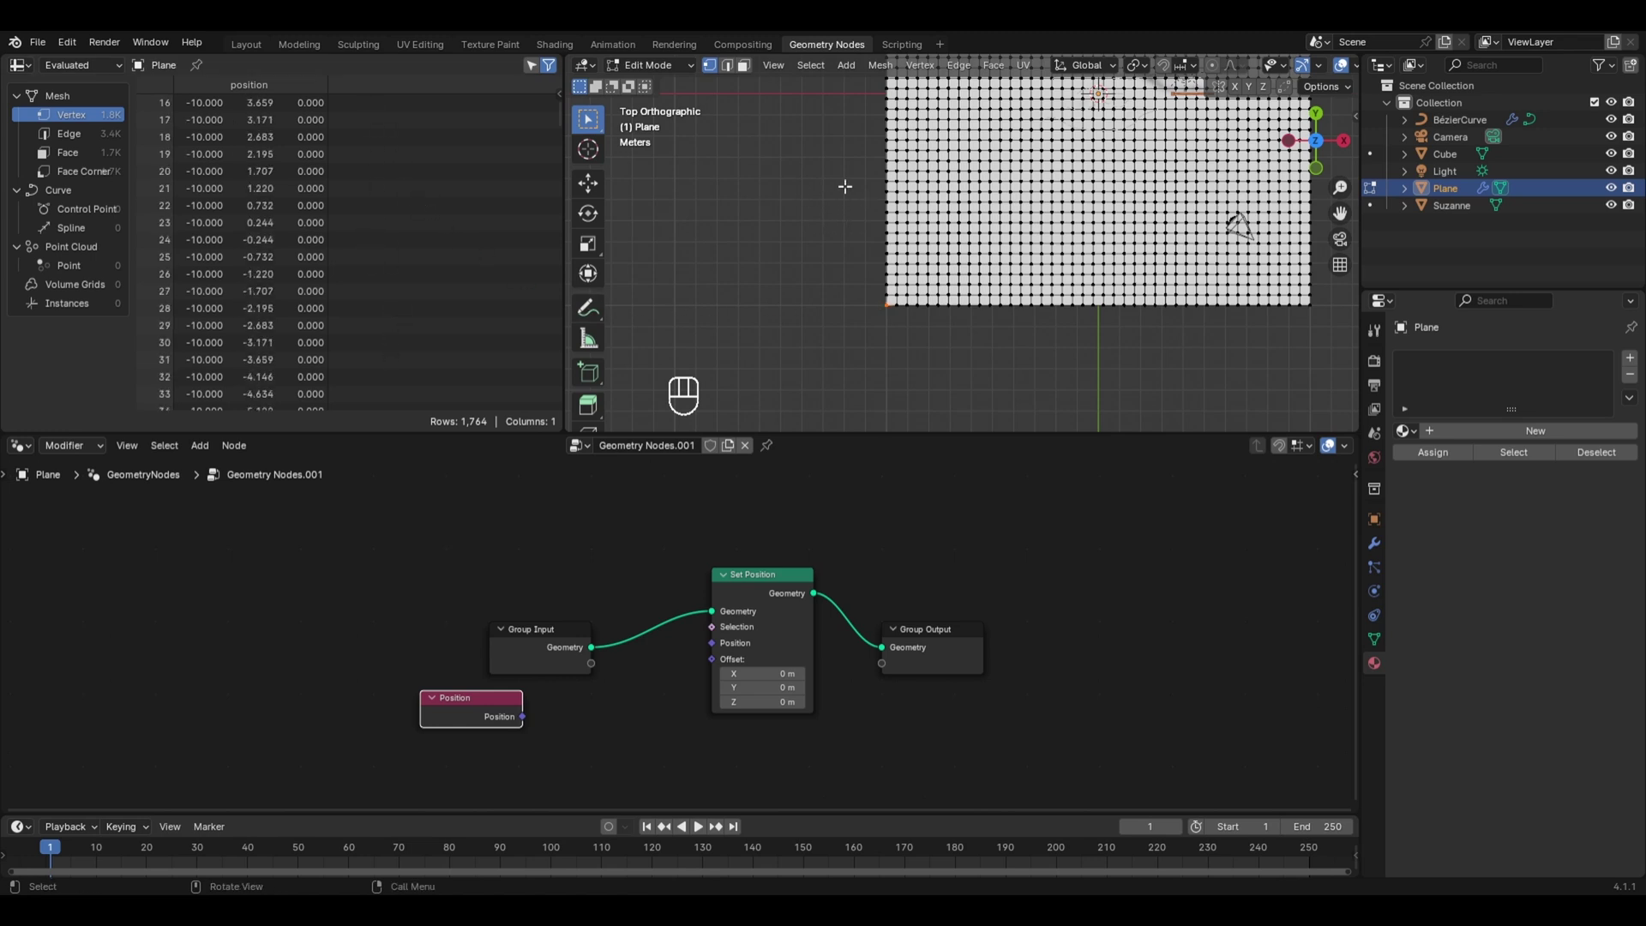
middle_drag(830, 214, 992, 228)
scroll(1088, 245, down, 4)
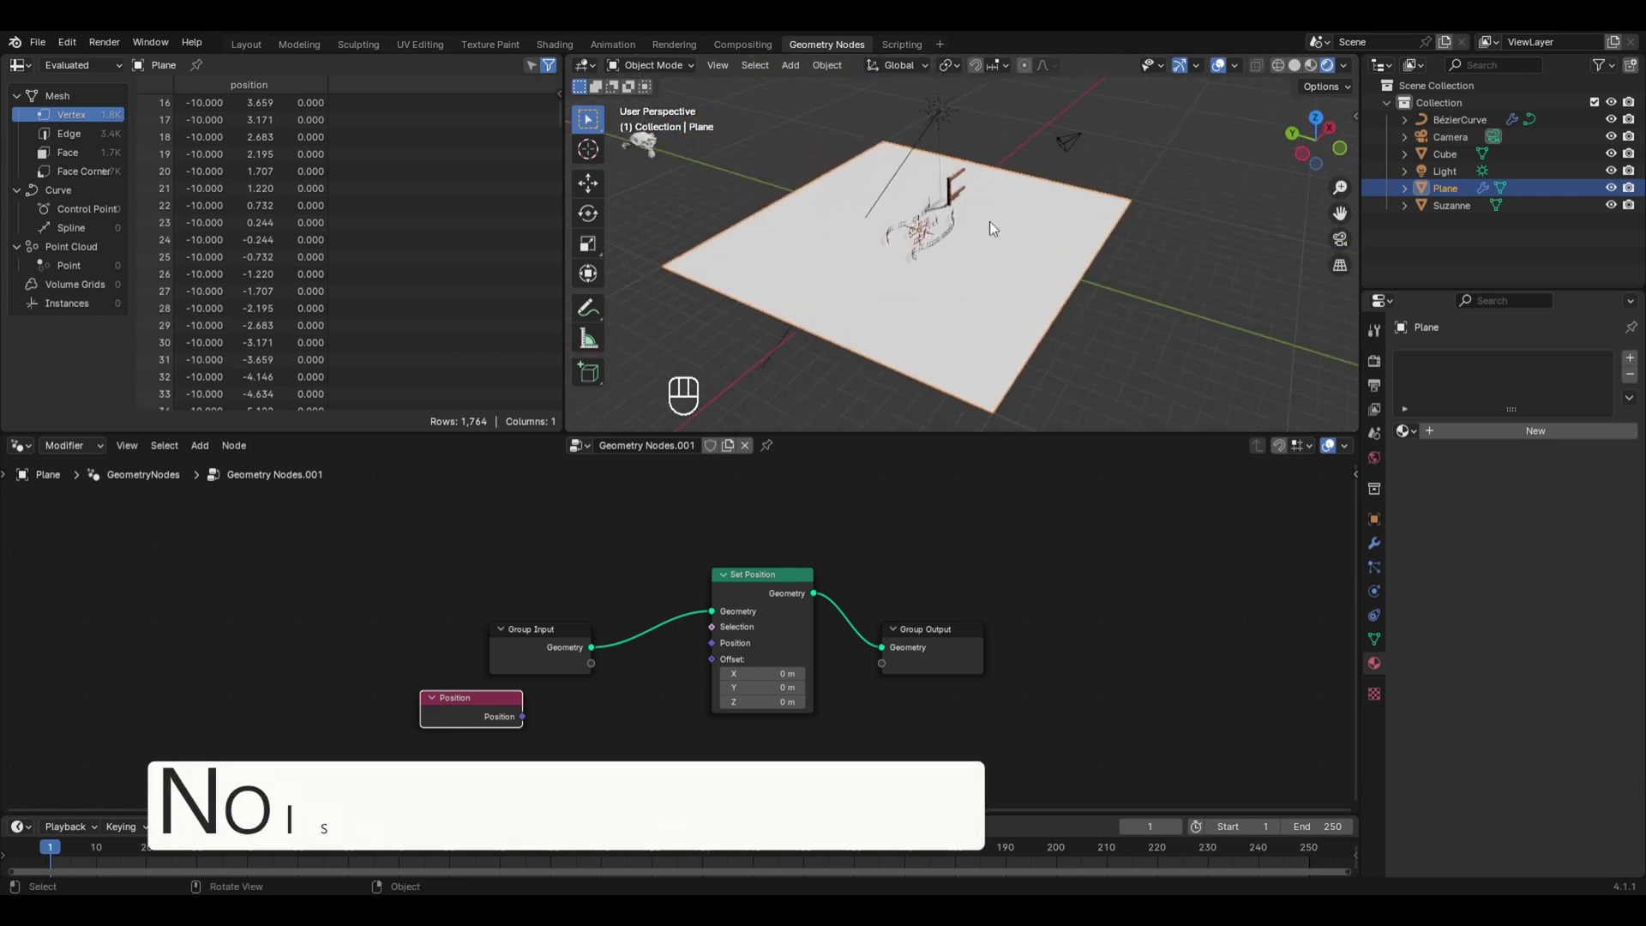
scroll(962, 245, up, 6)
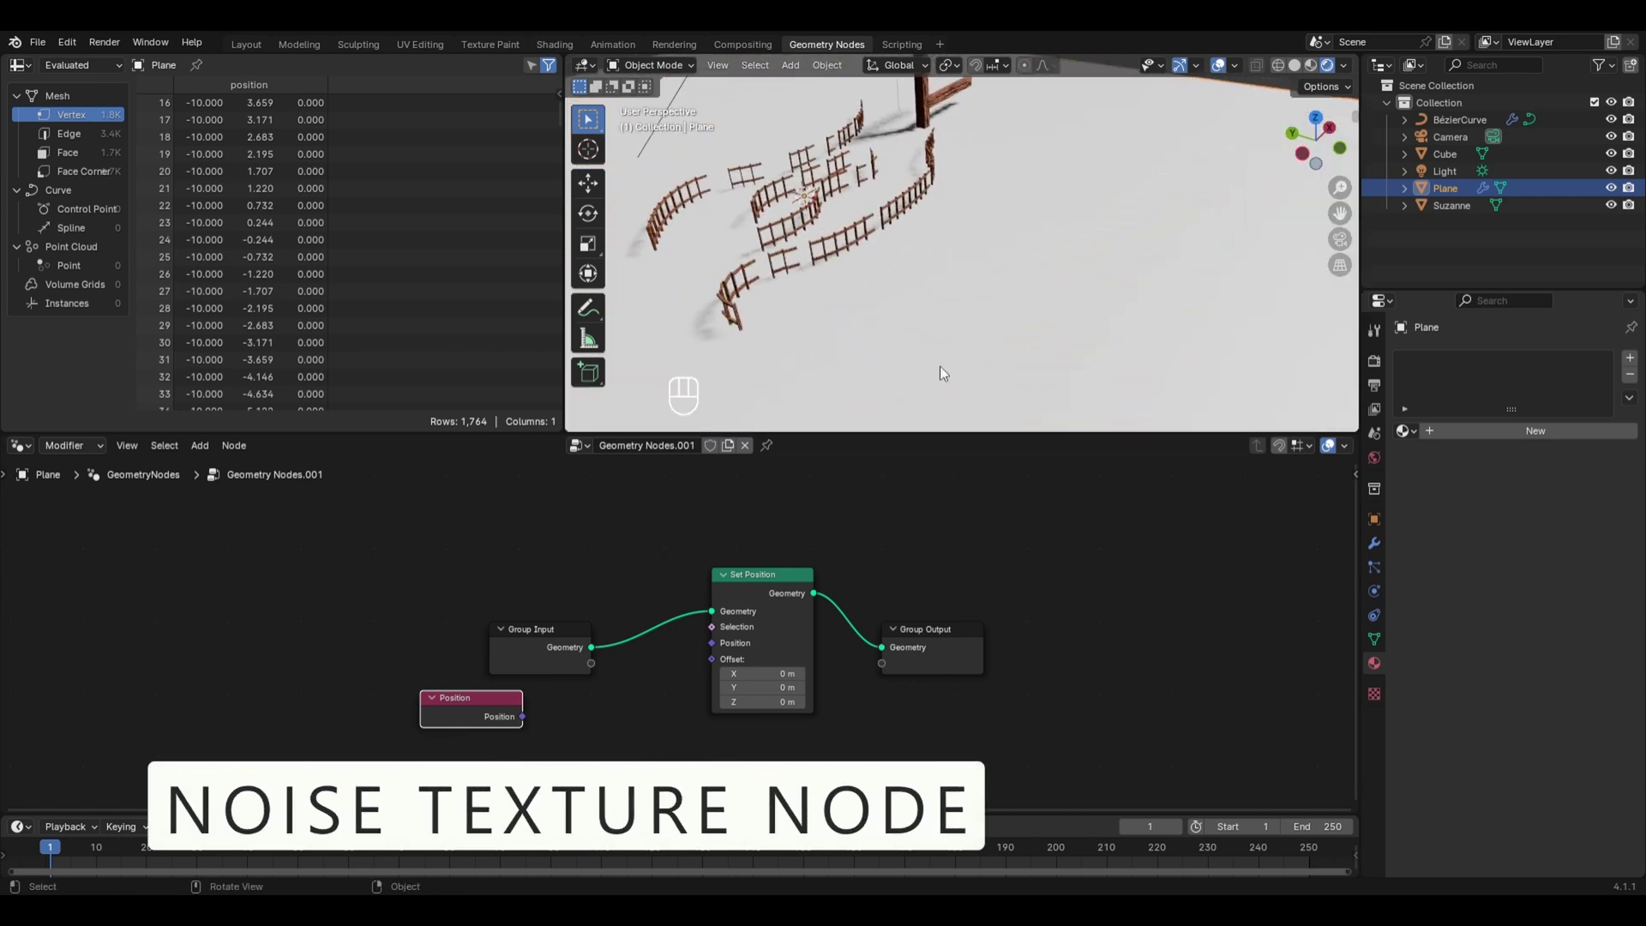
middle_drag(530, 723, 491, 558)
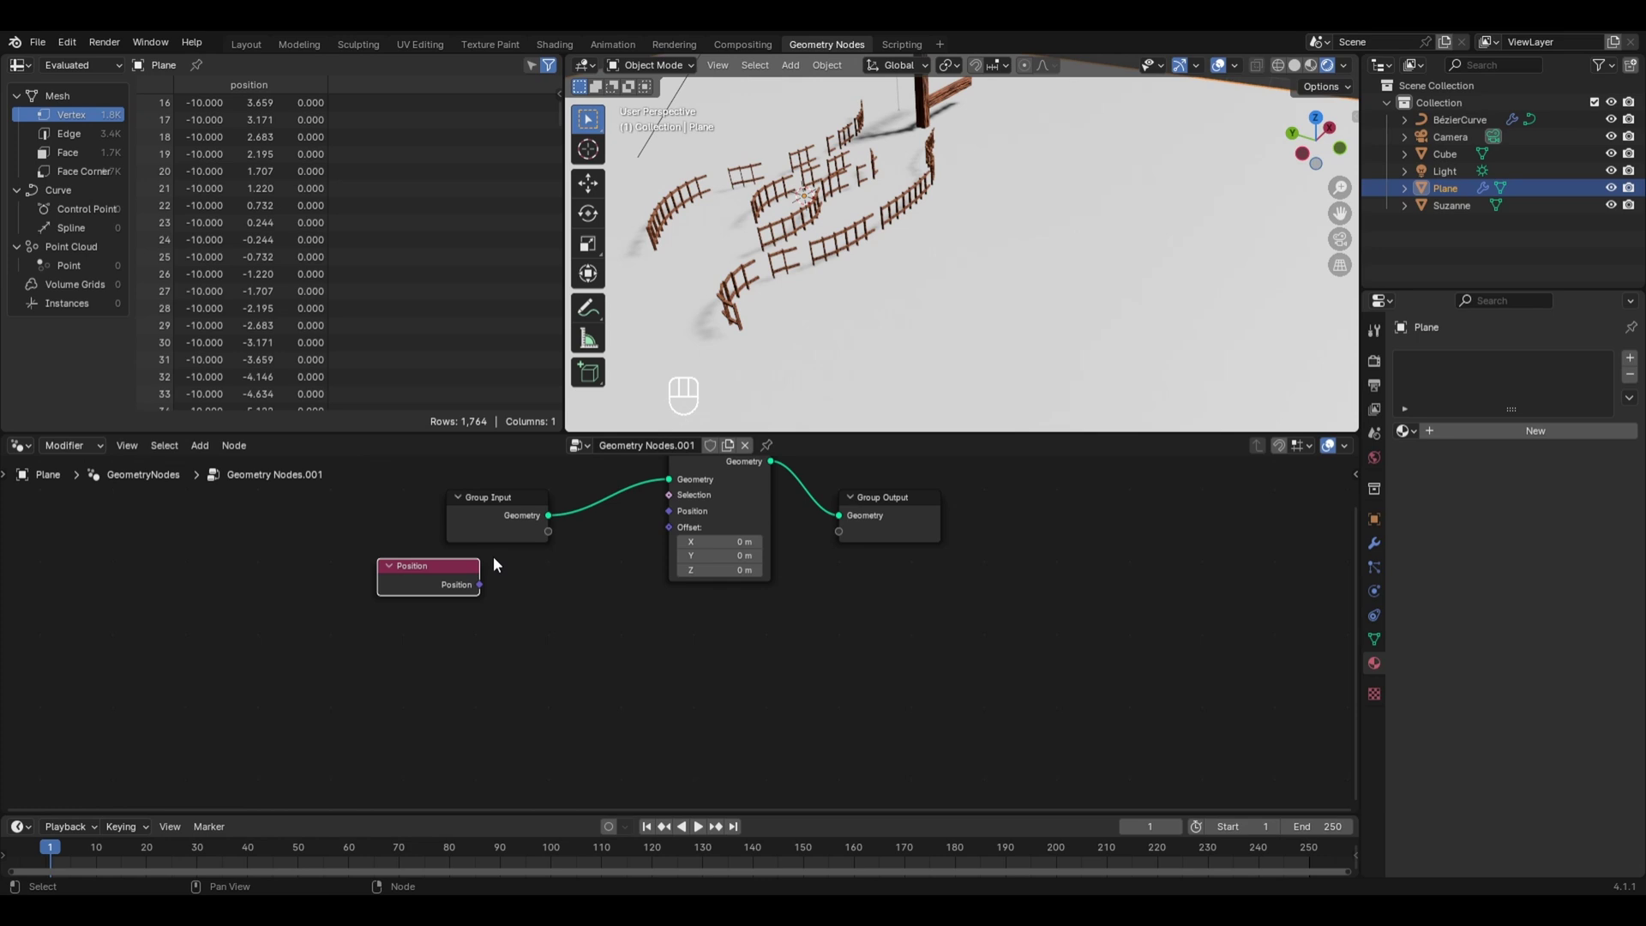
Step: Add a Noise Texture node and place it just below and to the left of the Position node
key(shift+a)
mouse_move(497, 730)
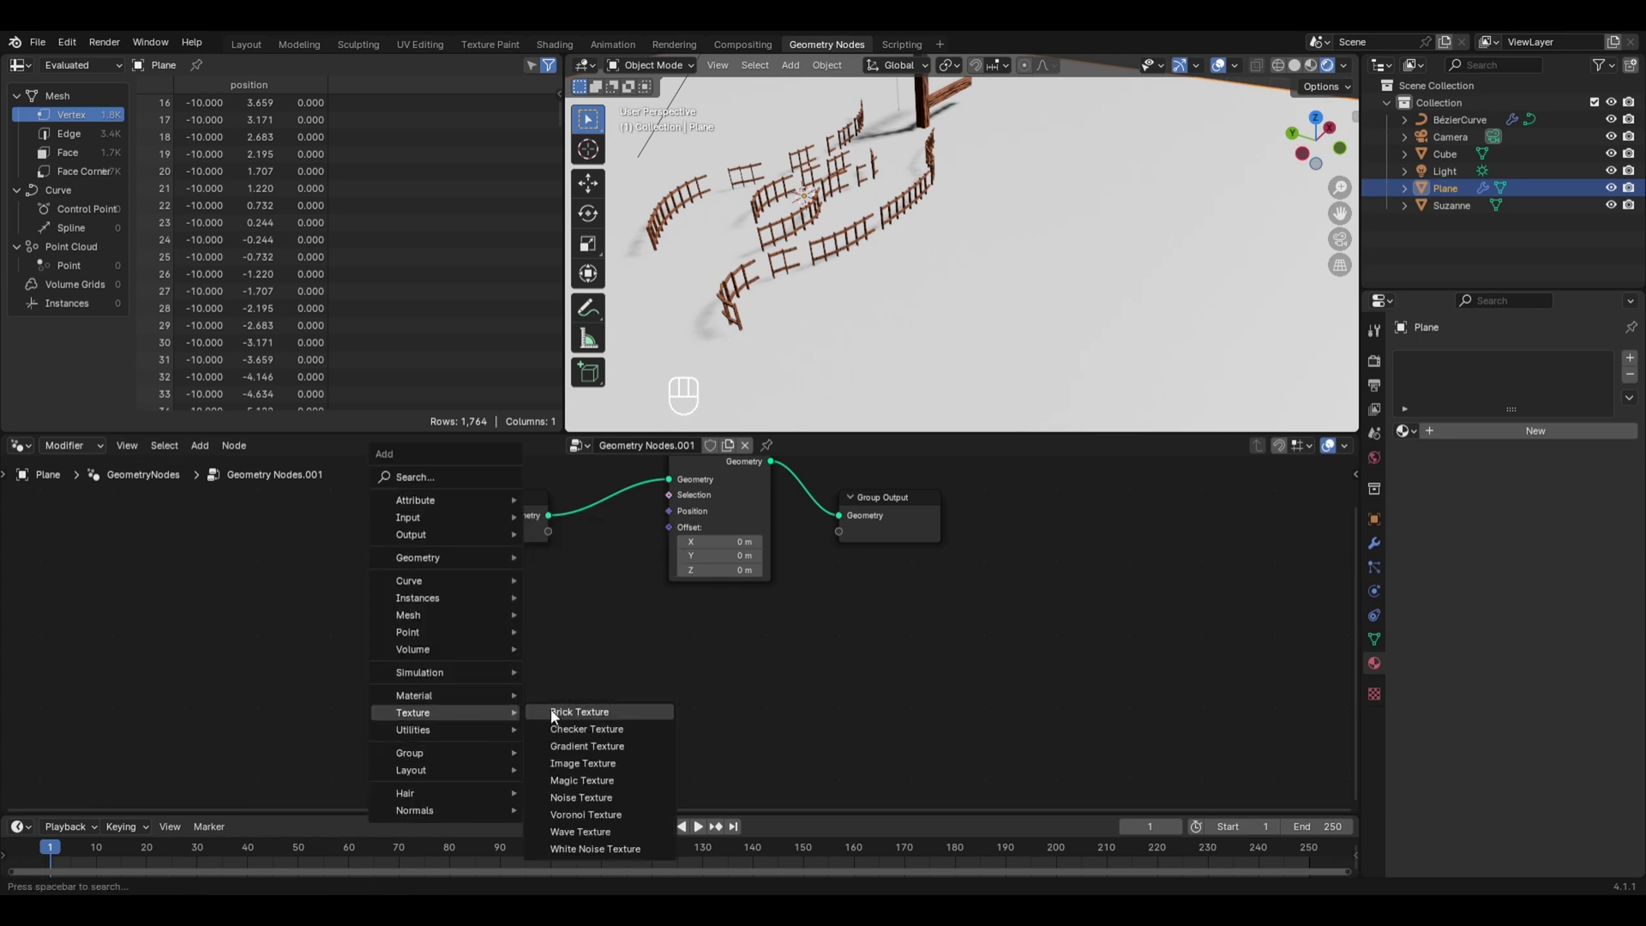
click(553, 793)
click(523, 573)
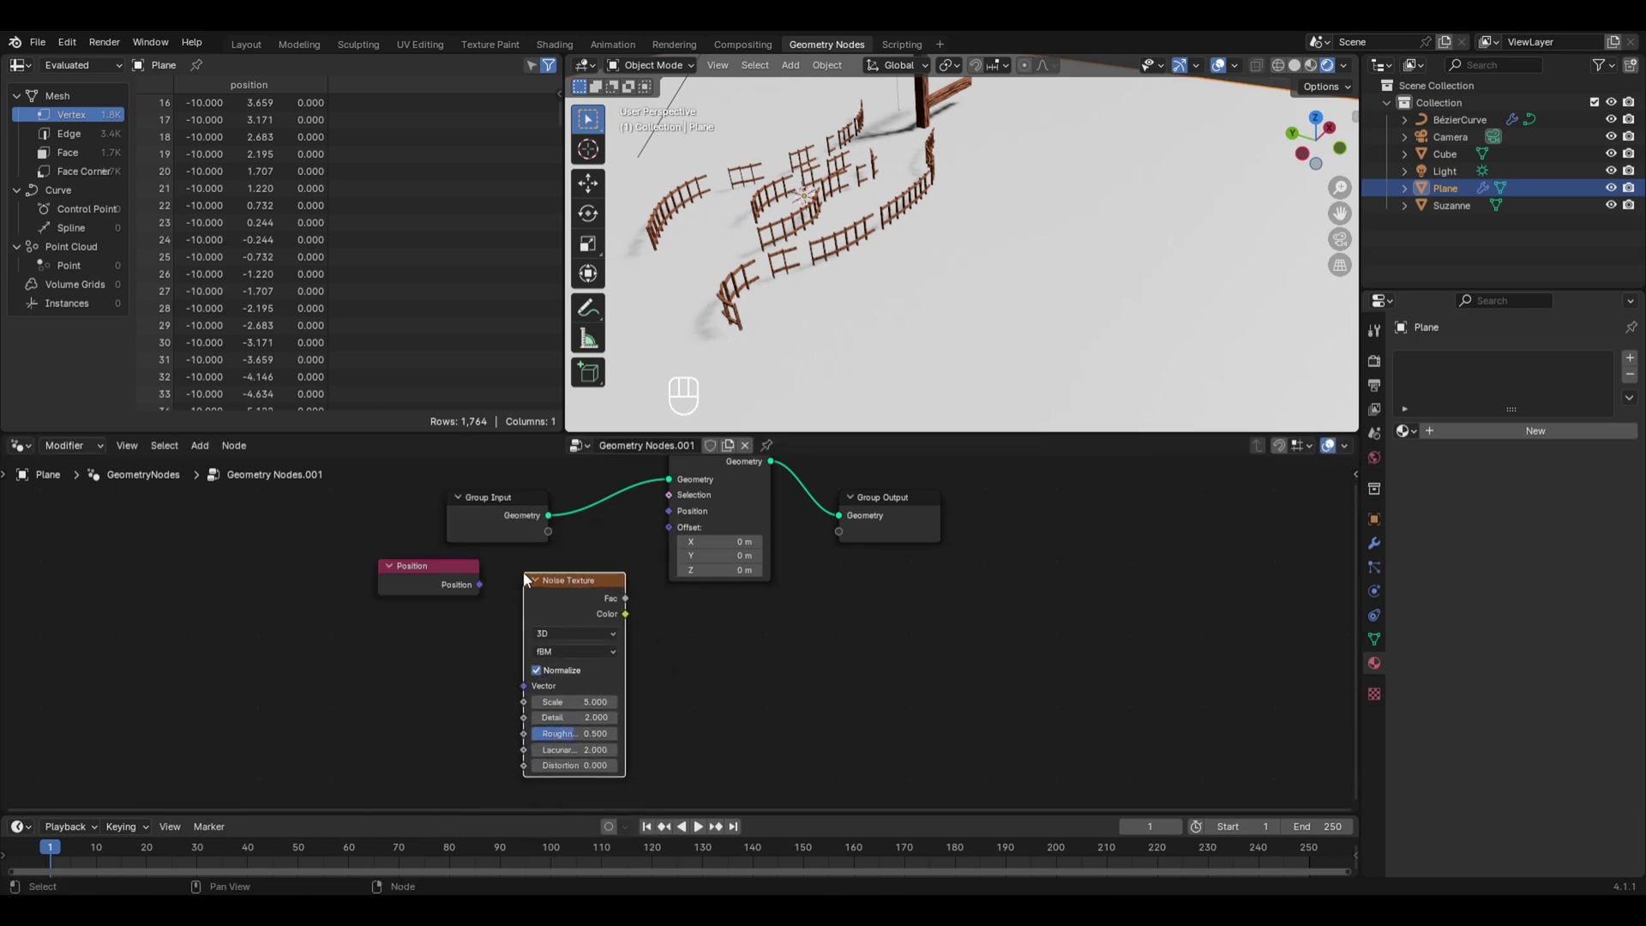
drag(578, 579, 303, 610)
middle_drag(1072, 335, 1037, 240)
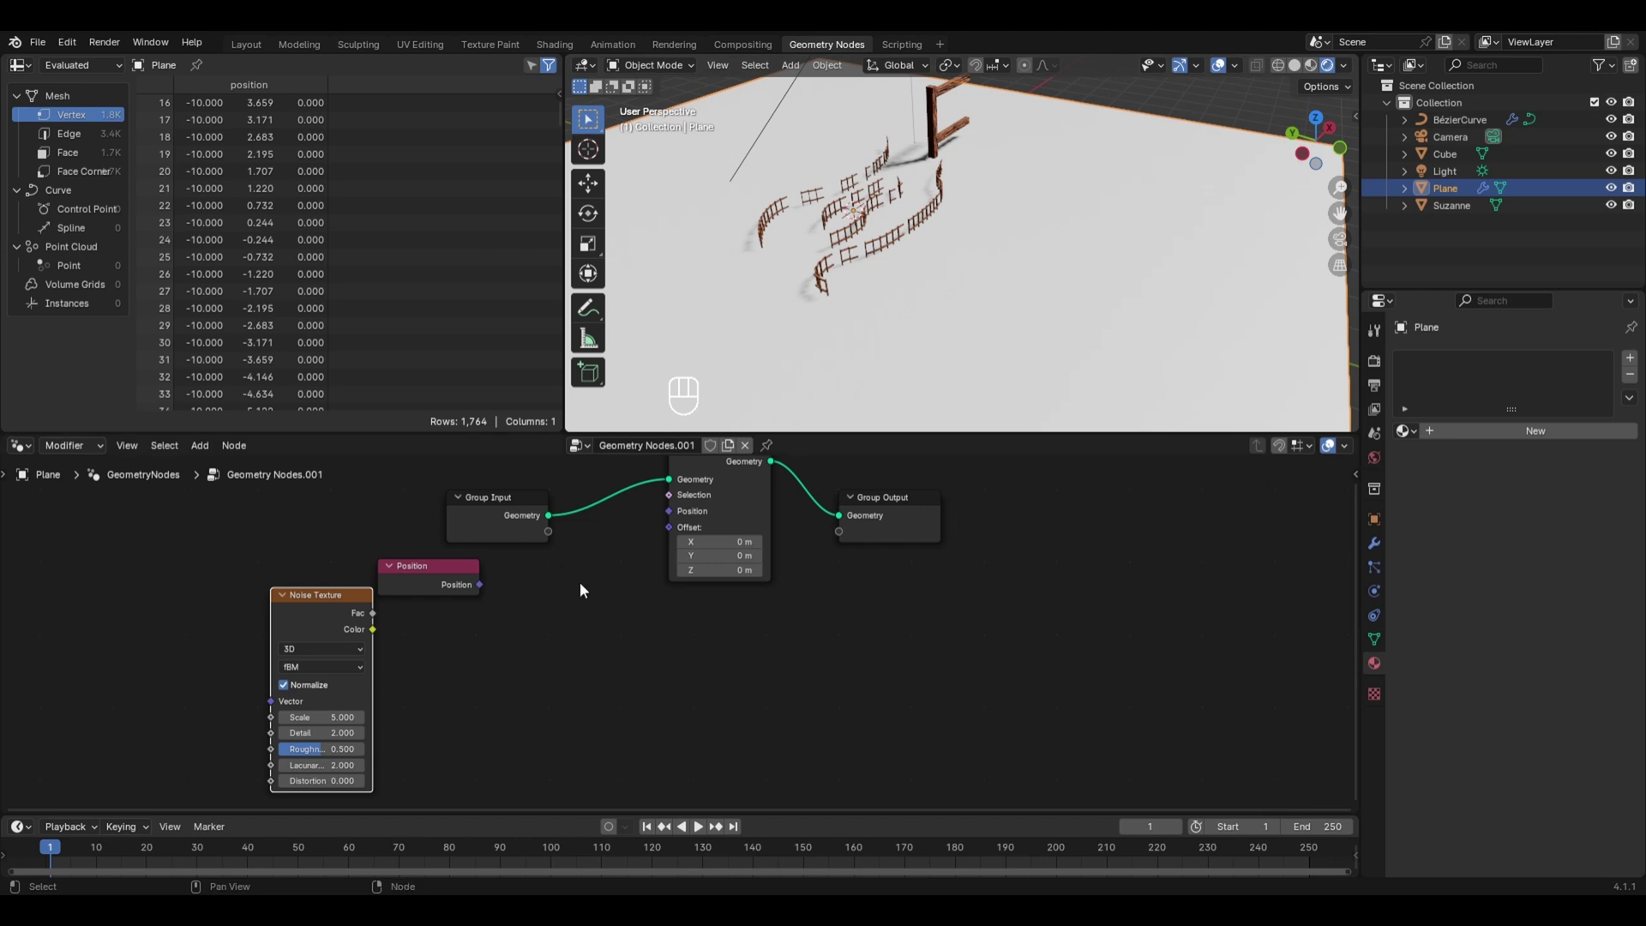
Step: Add a Vector Math node set to Add, feeding Position into its first Vector input and its output into Set Position's Position
key(shift+a)
mouse_move(578, 601)
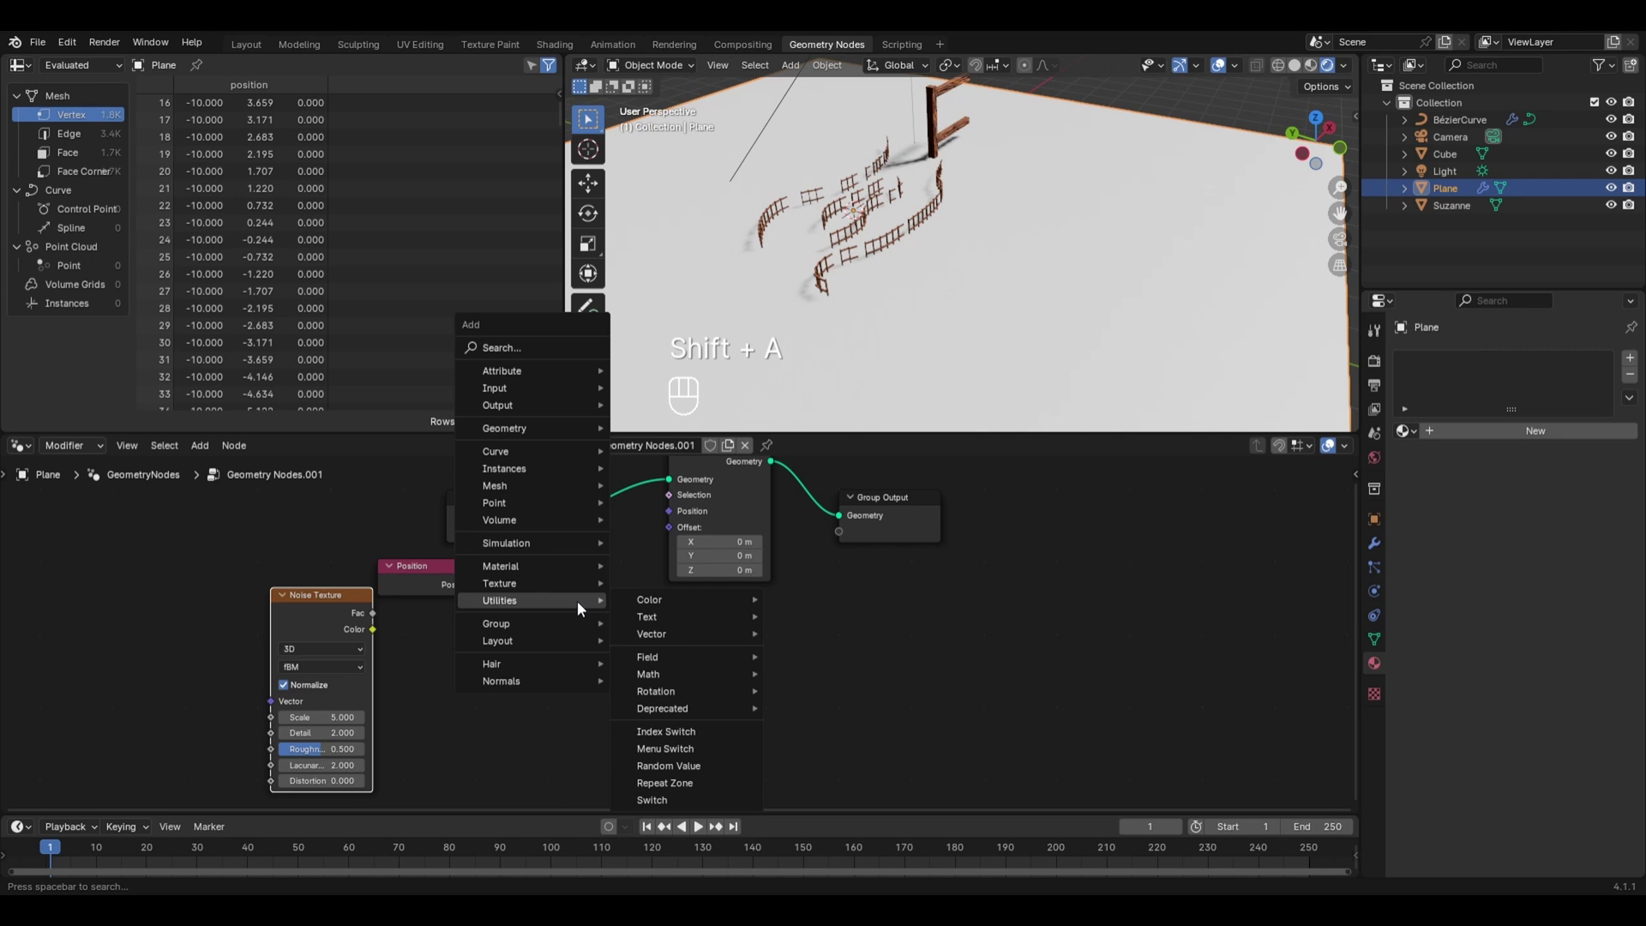
mouse_move(676, 631)
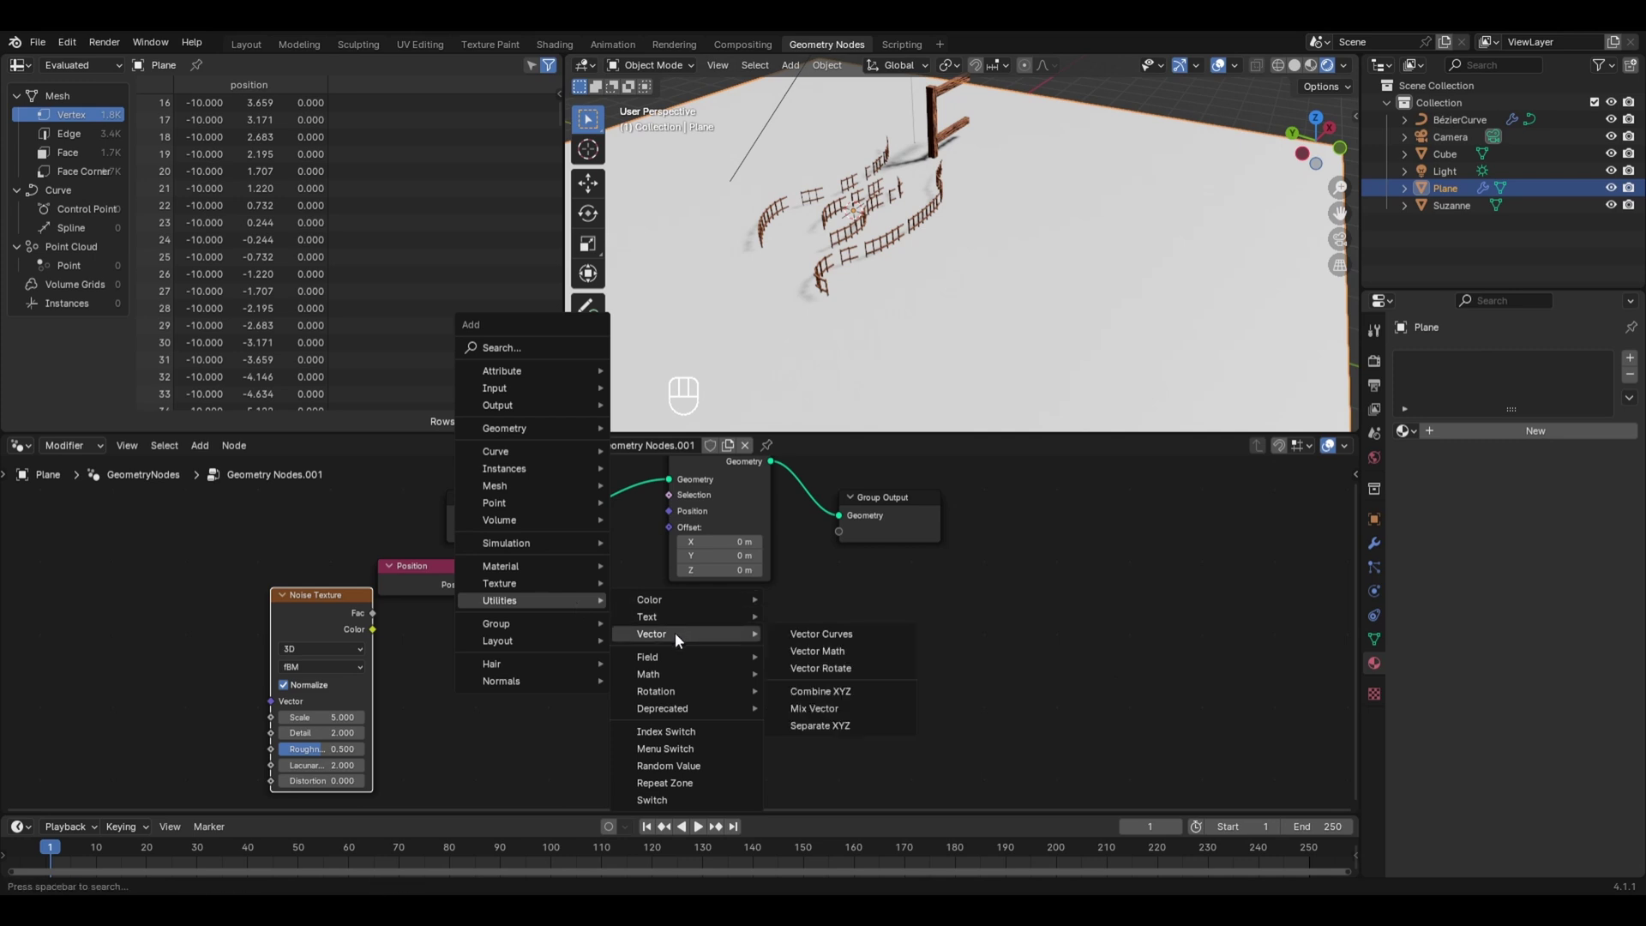
click(806, 648)
click(531, 566)
drag(480, 585, 514, 624)
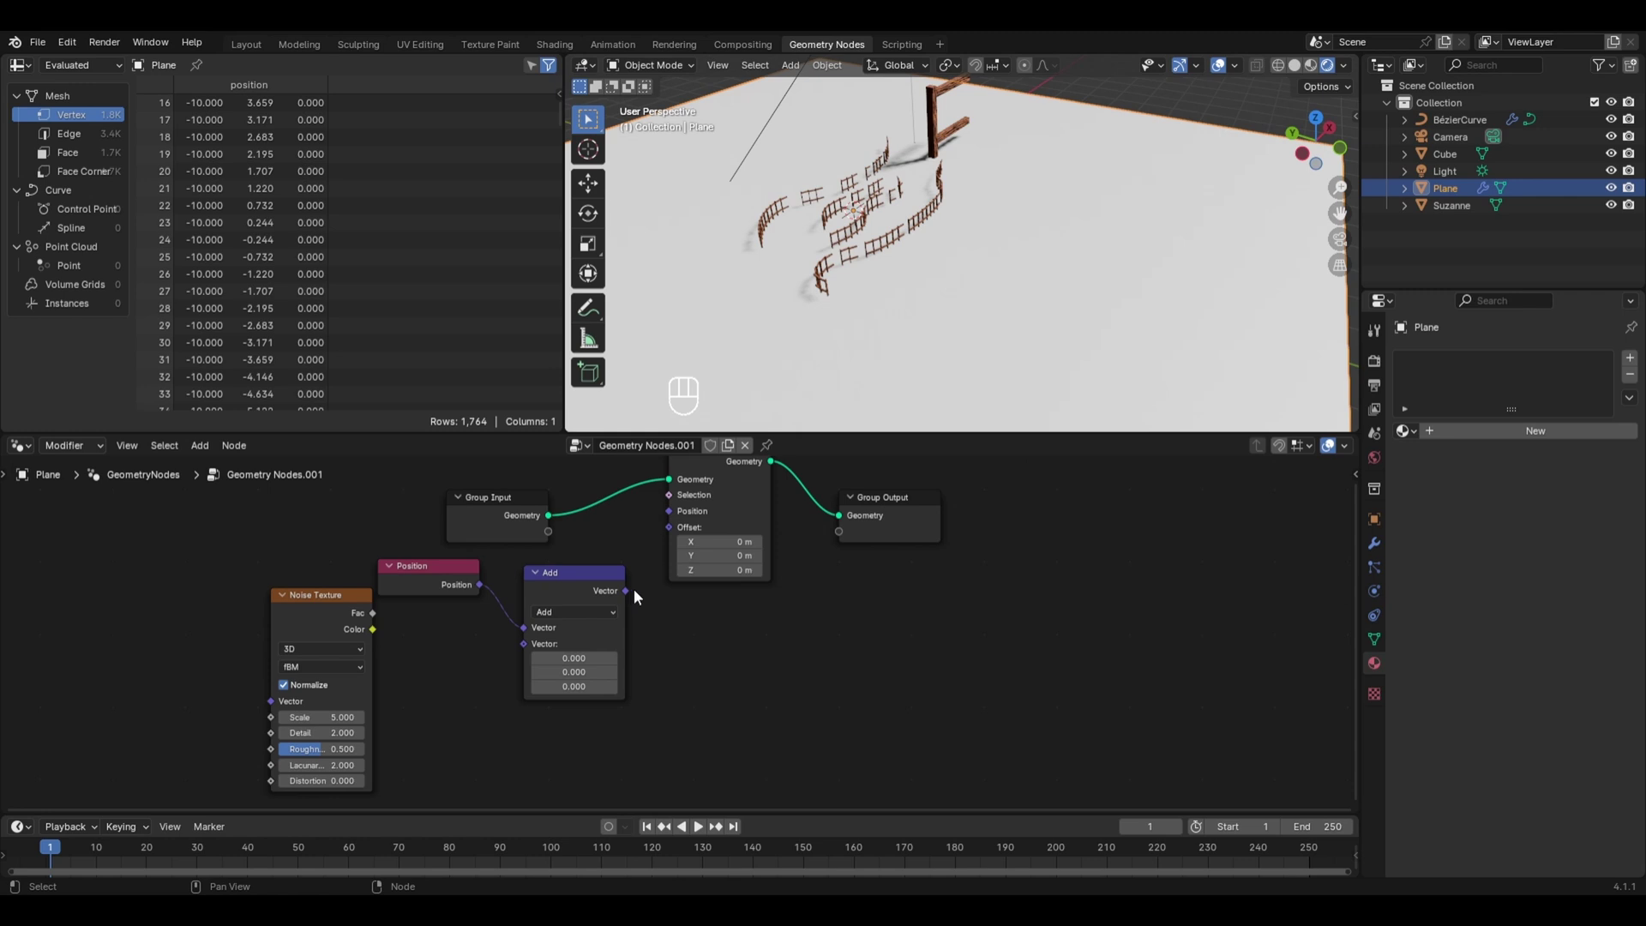
drag(633, 590, 662, 510)
Step: Try to connect the Noise Texture's Fac output directly to the Add node's second Vector input
scroll(878, 285, down, 4)
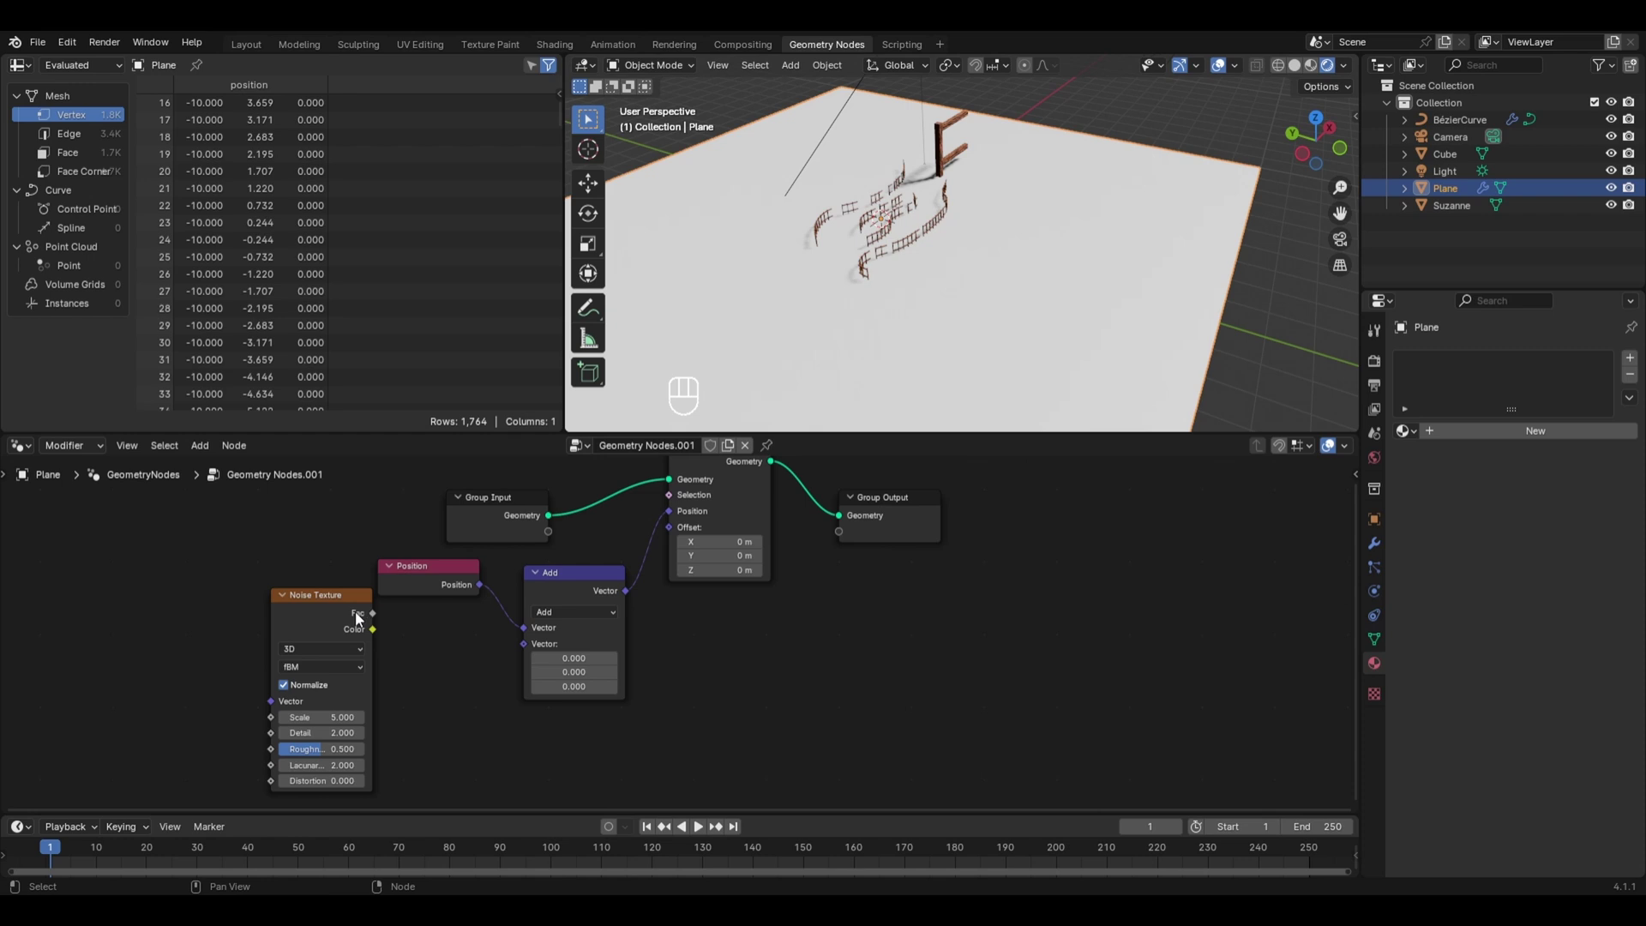
middle_drag(930, 286, 930, 285)
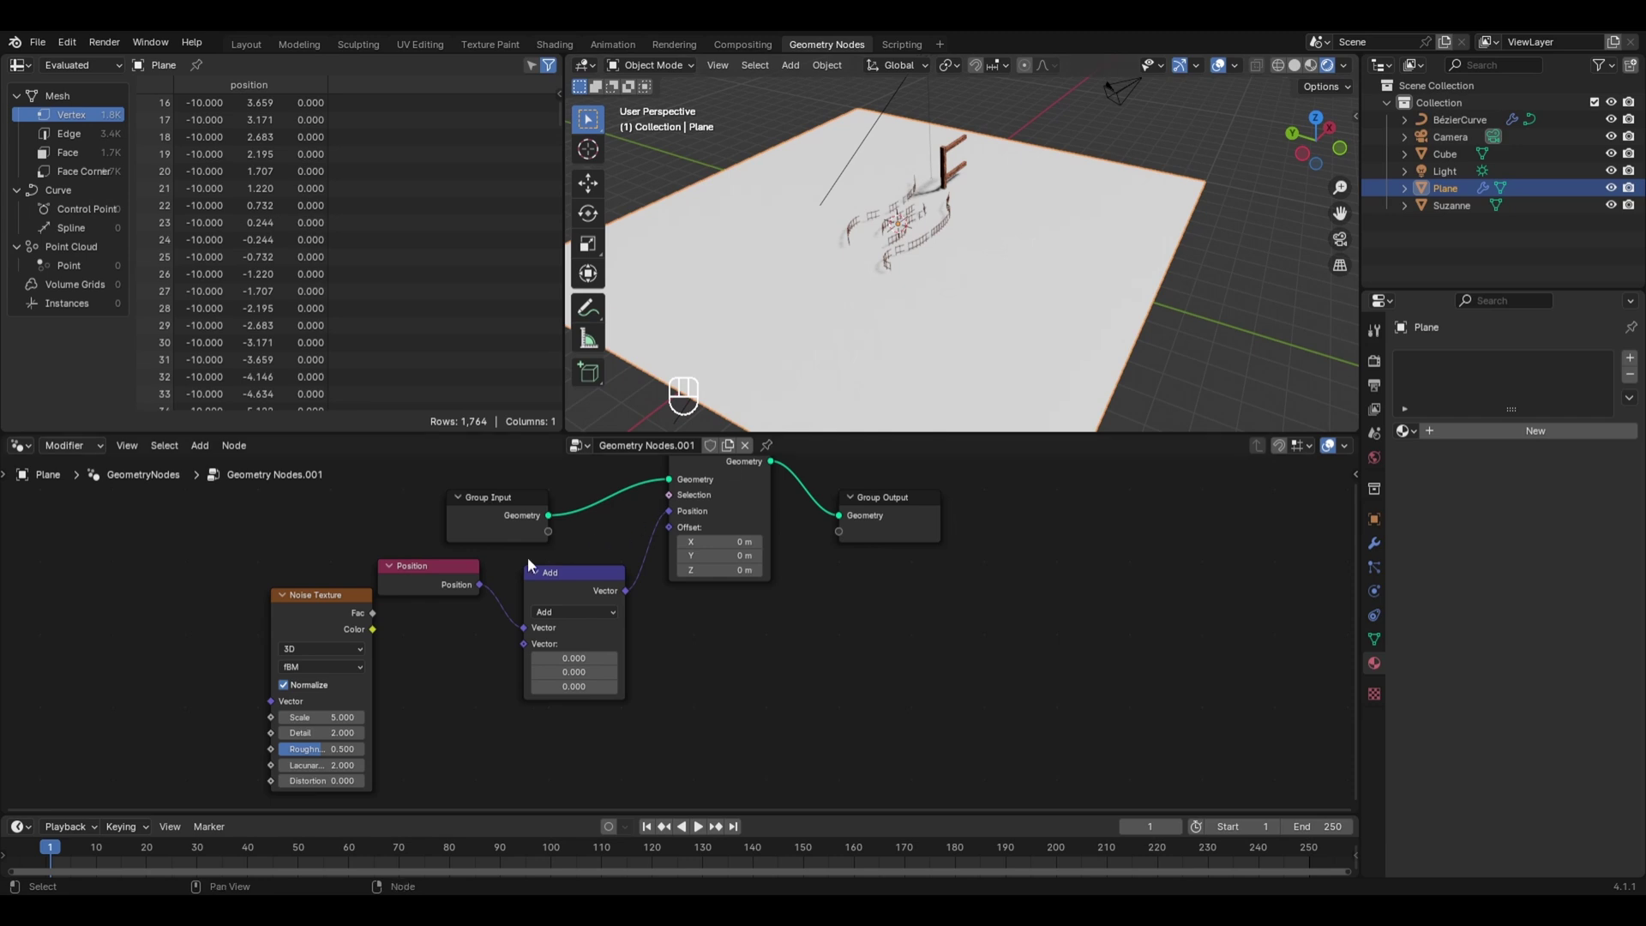
mouse_move(372, 614)
drag(372, 613, 507, 650)
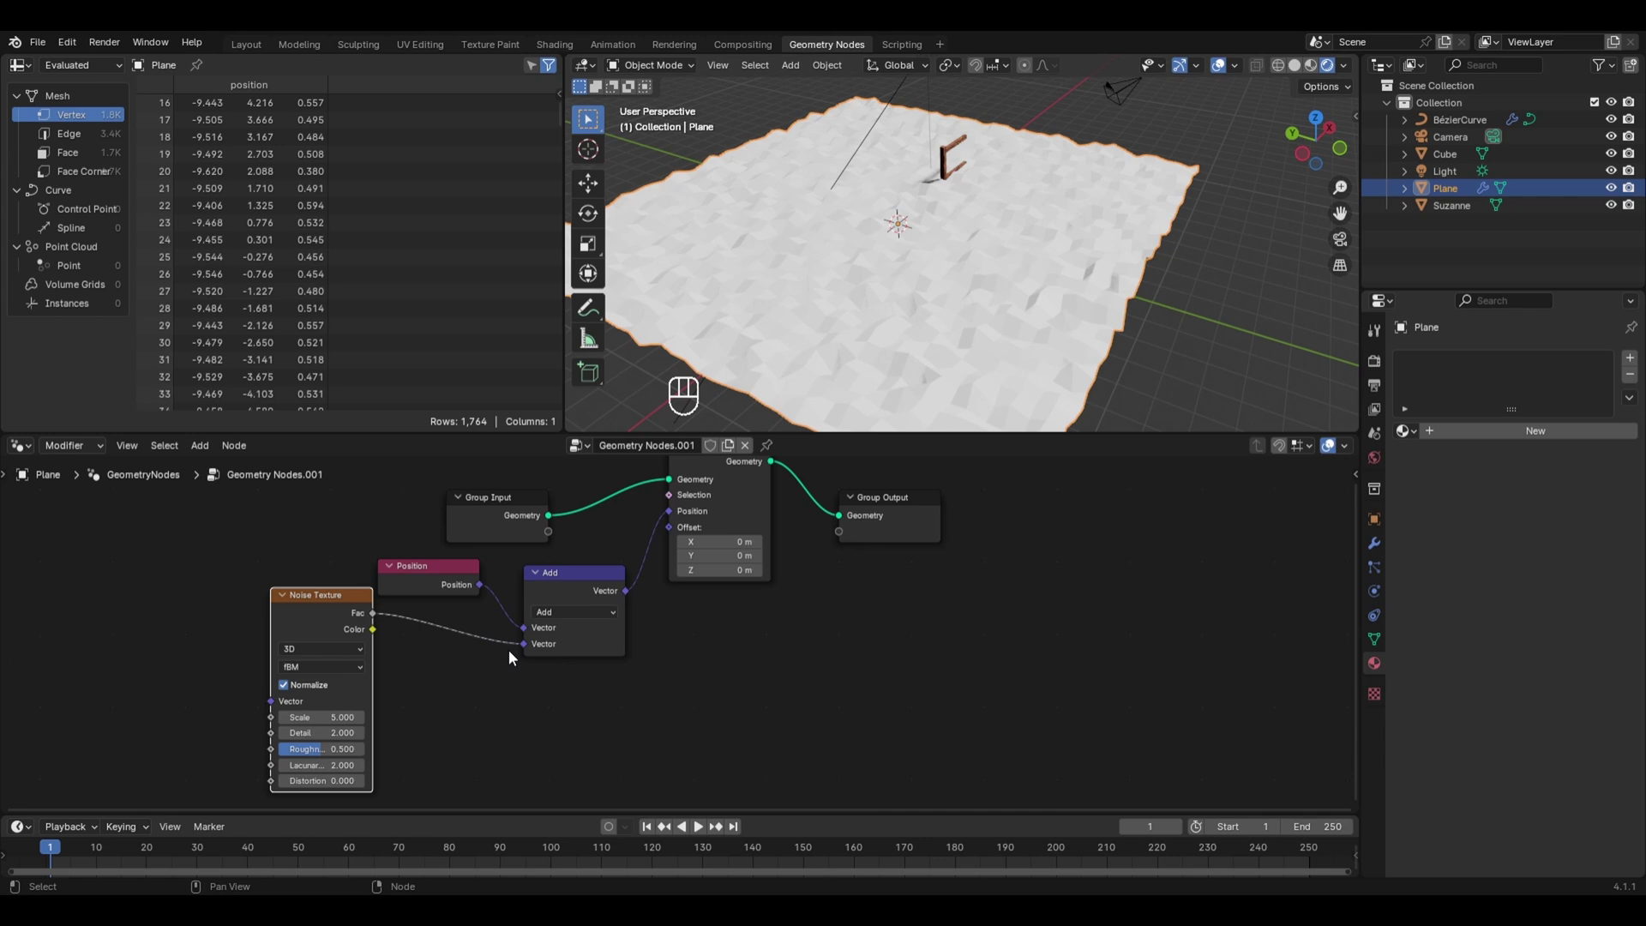
key(ctrl+z)
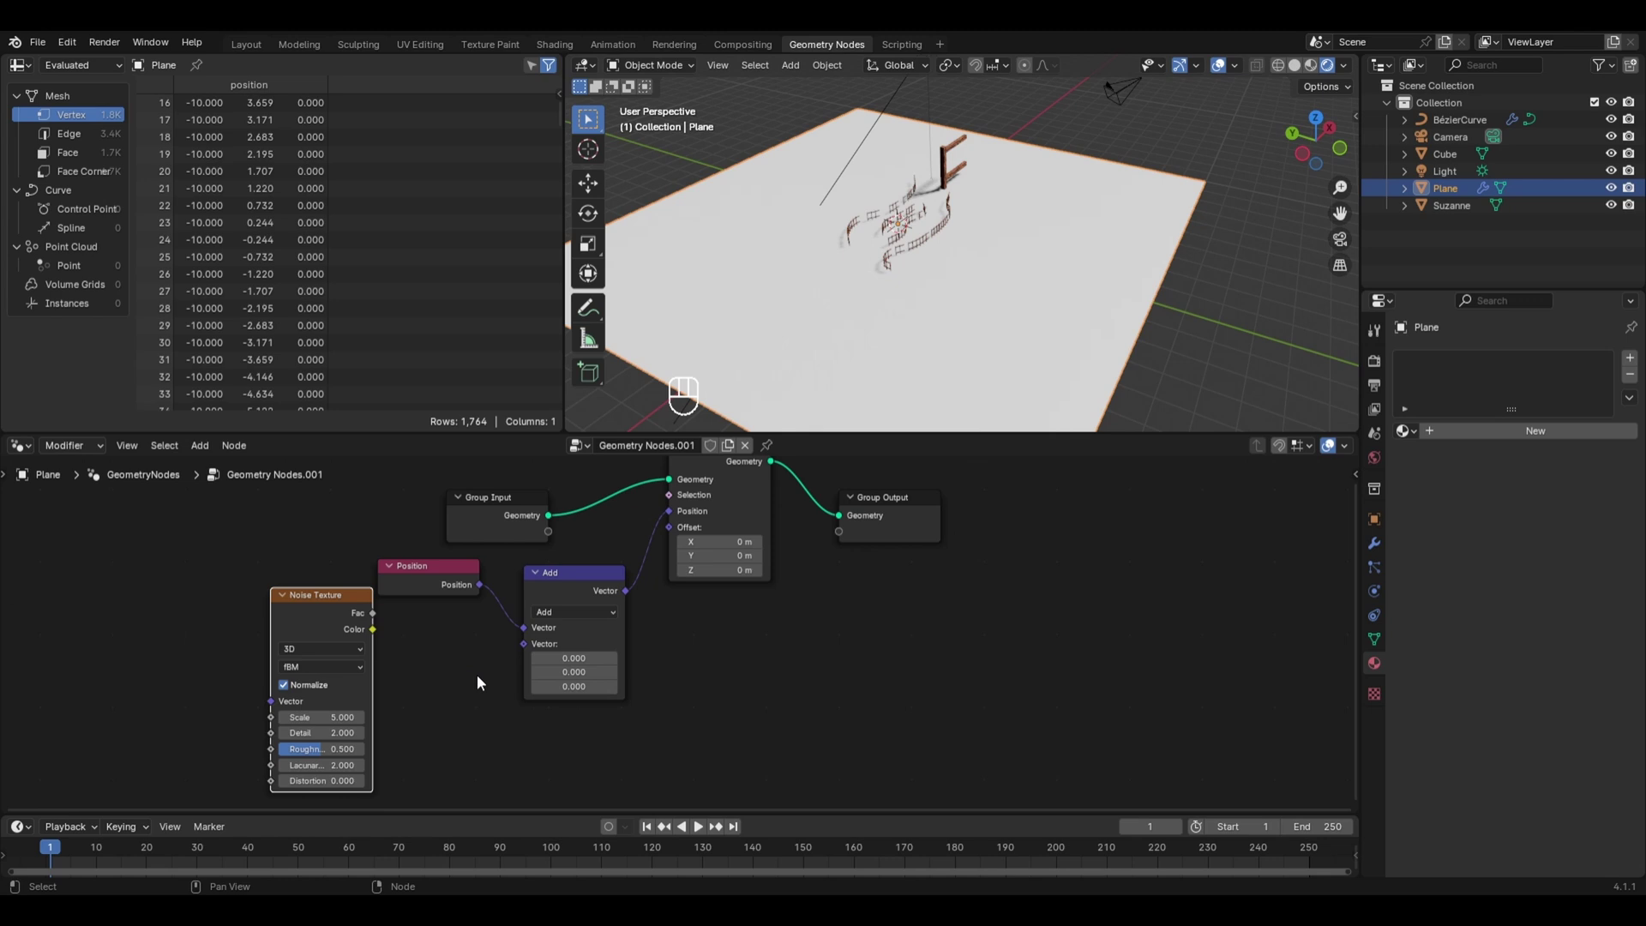
Step: Add a Combine XYZ node below the Position node and connect its Vector output to the Add node's second Vector input
key(shift+a)
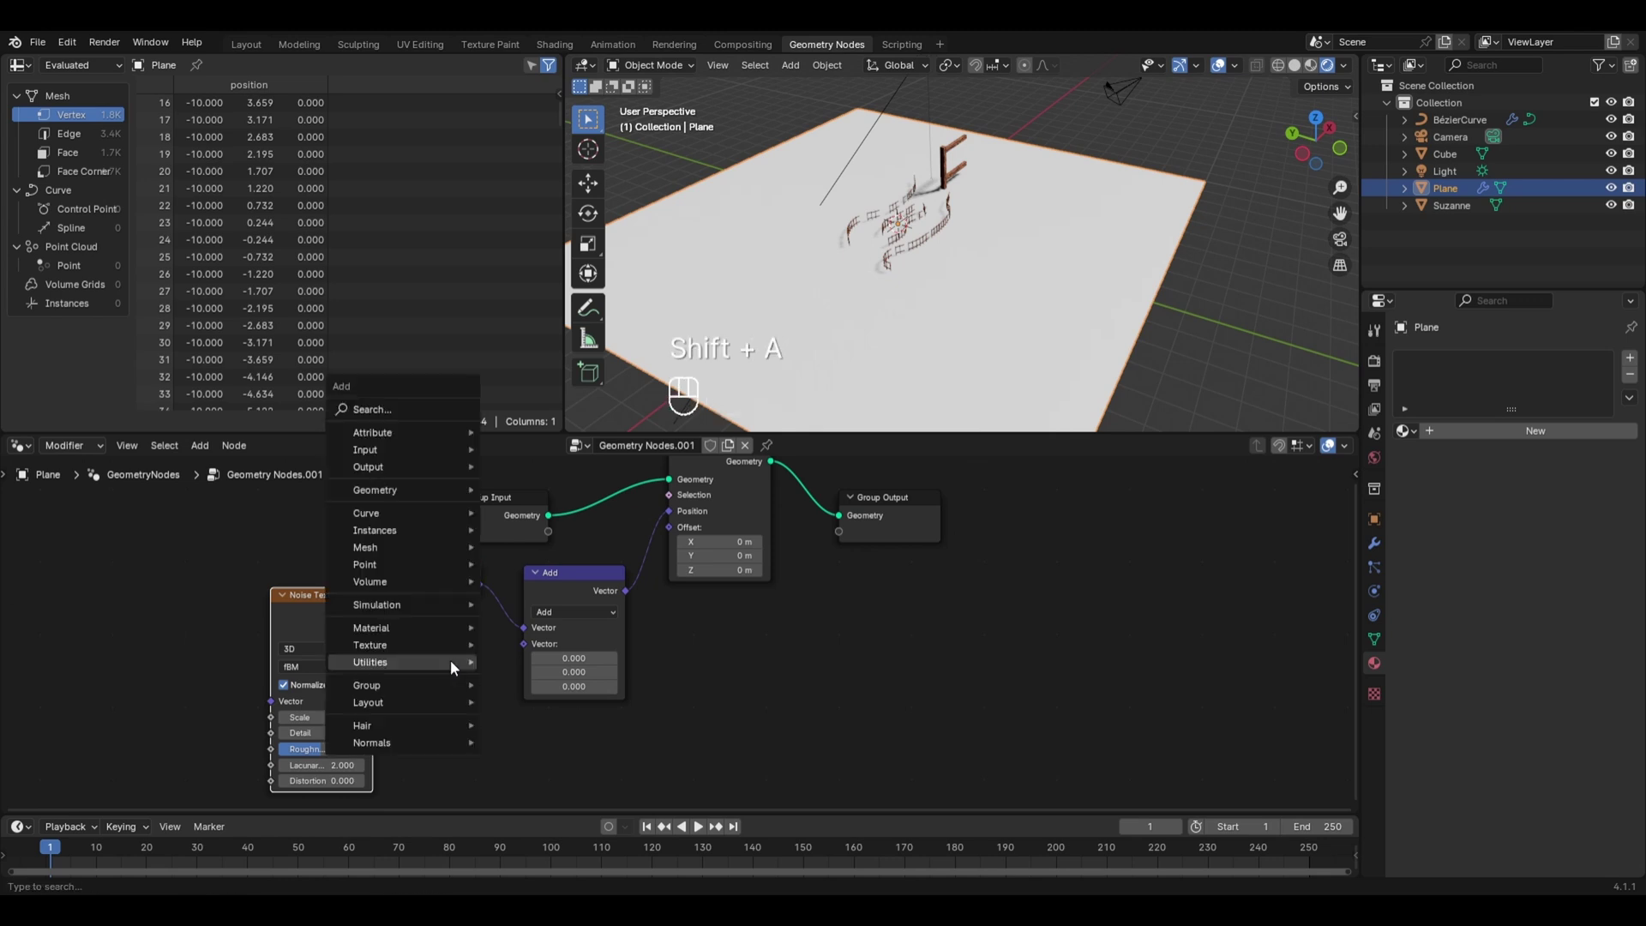
mouse_move(437, 665)
mouse_move(562, 493)
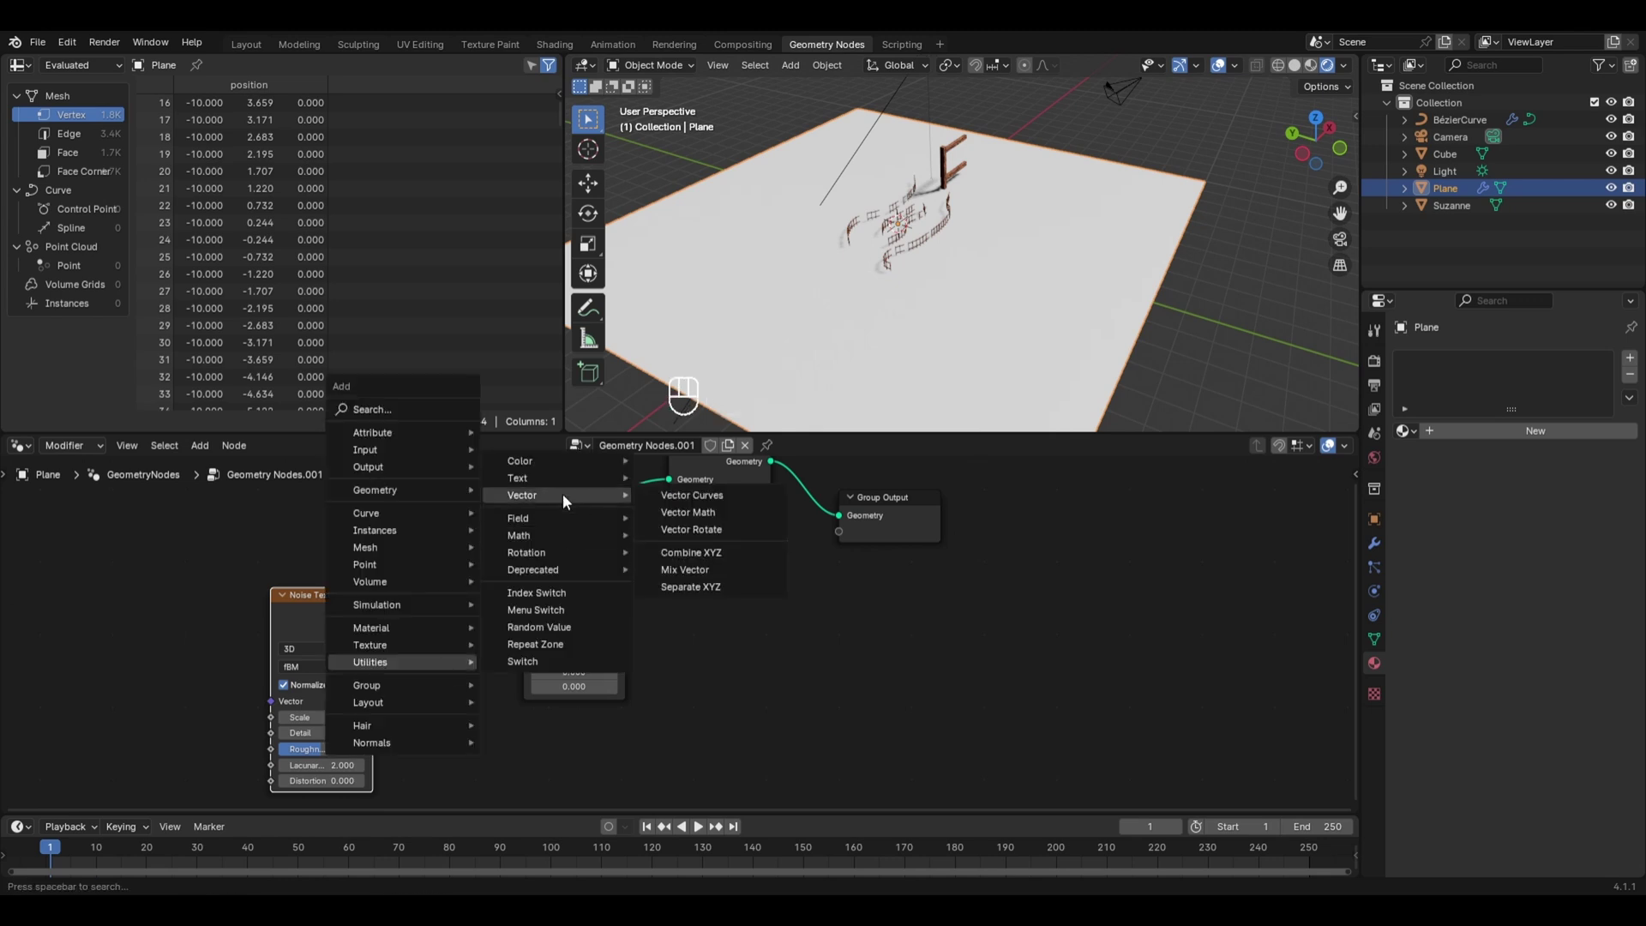
click(690, 552)
click(407, 647)
drag(497, 664, 523, 644)
Step: Connect the Noise Texture's Fac output to Combine XYZ's Z input and arrange the Position node above the Noise Texture
drag(335, 602, 255, 598)
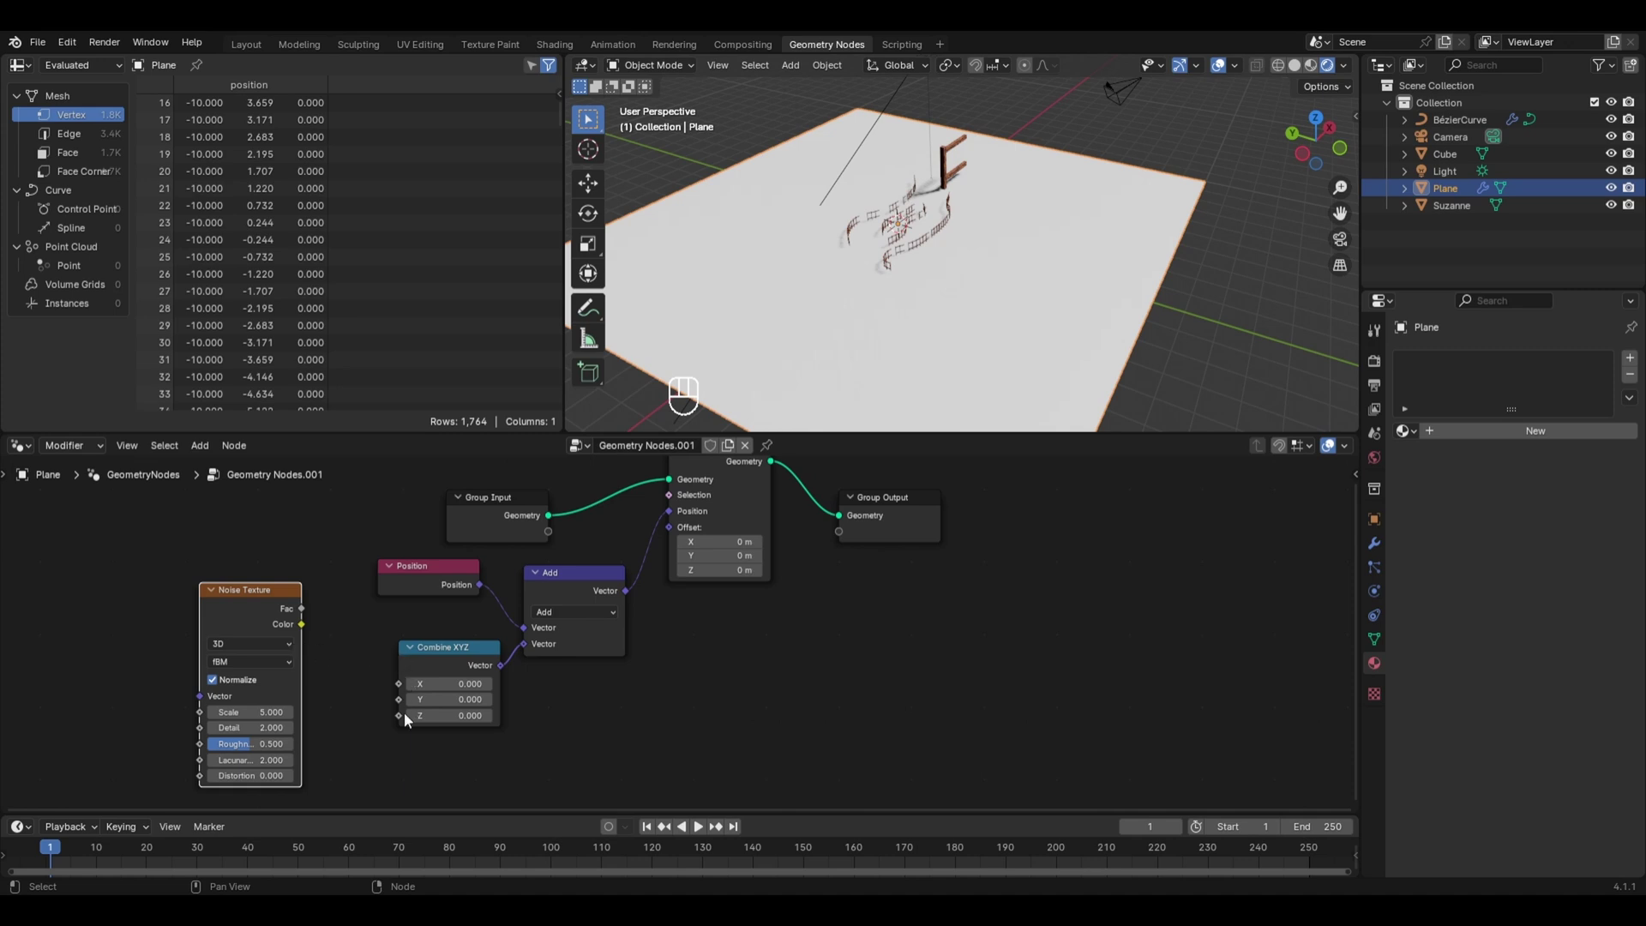
drag(301, 609, 398, 715)
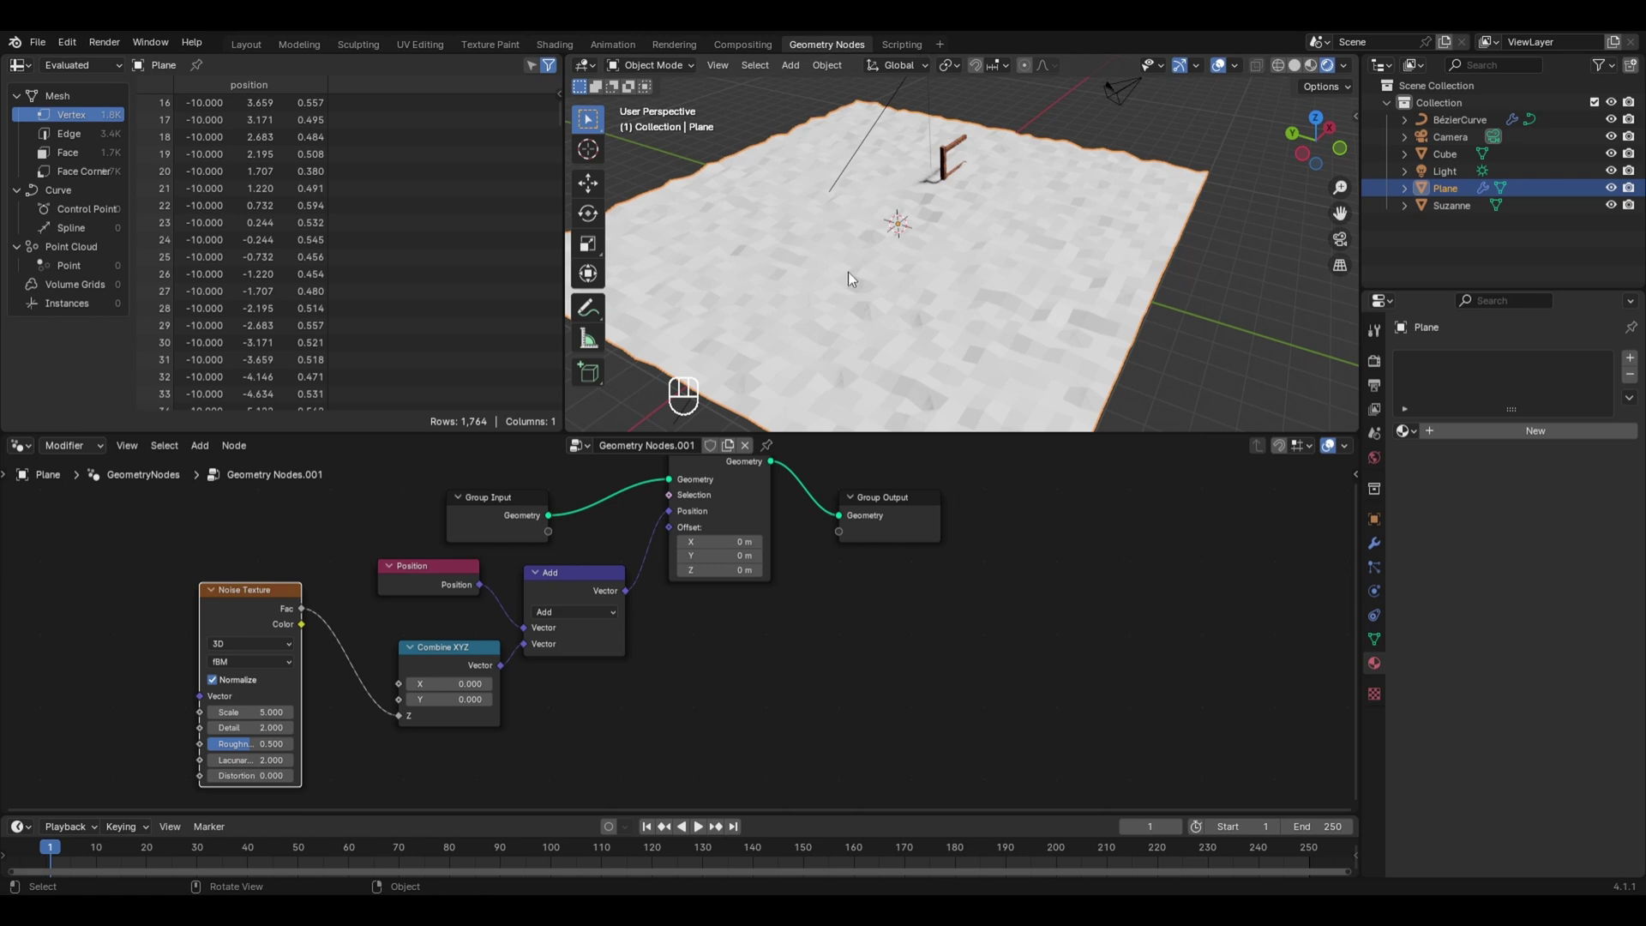
scroll(872, 543, down, 1)
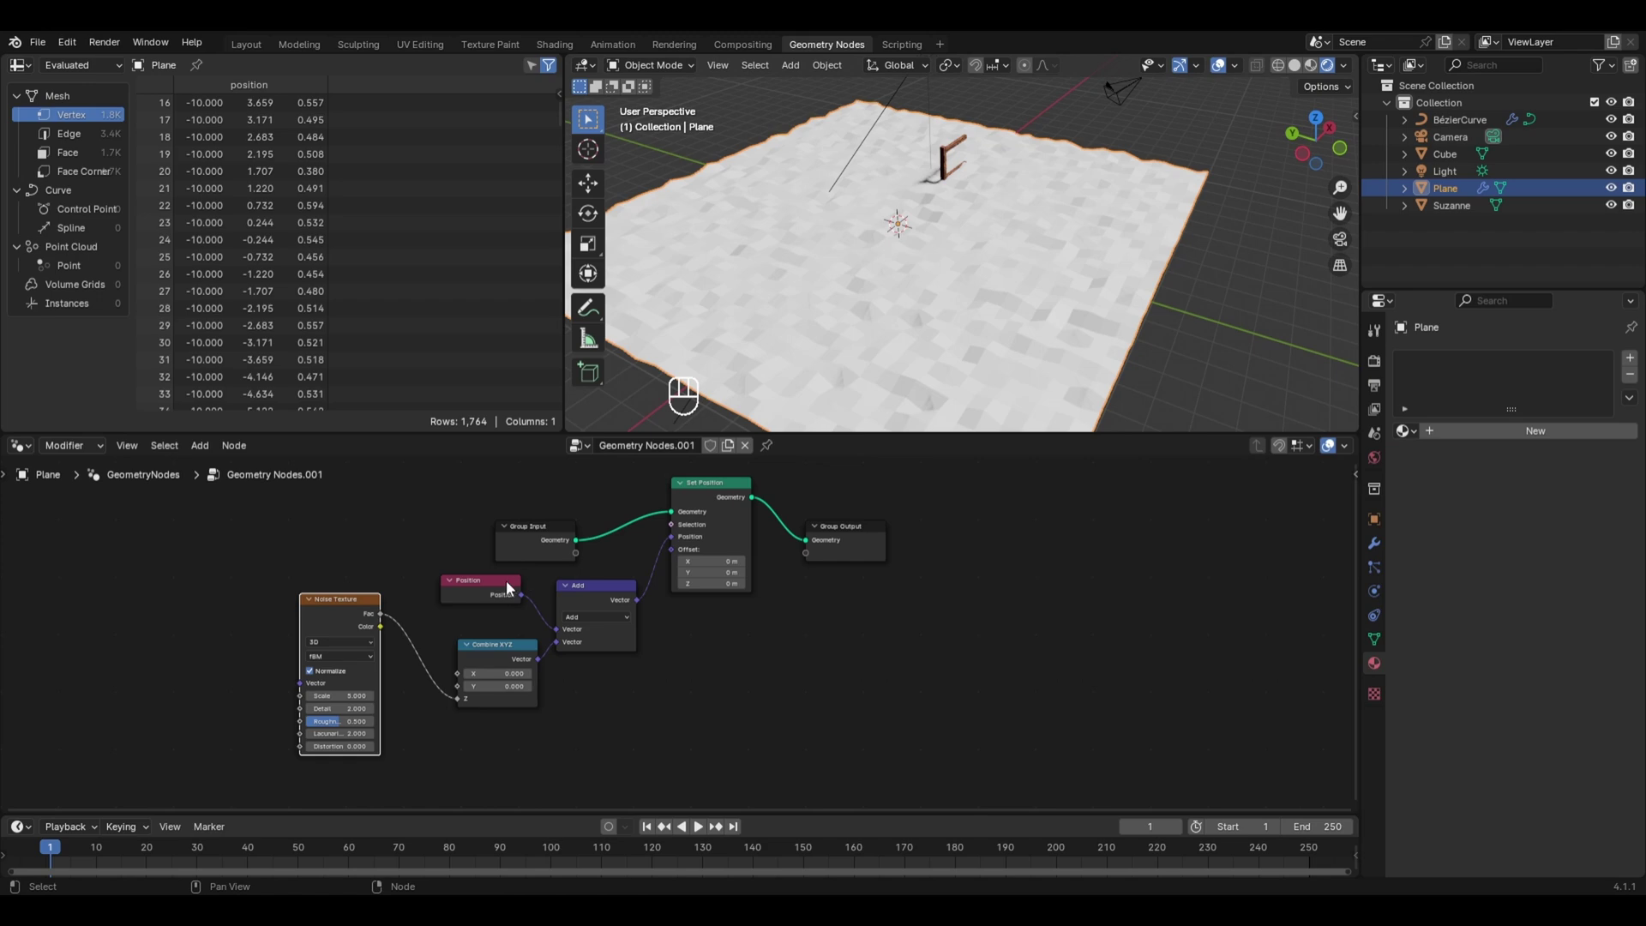
drag(490, 583, 348, 549)
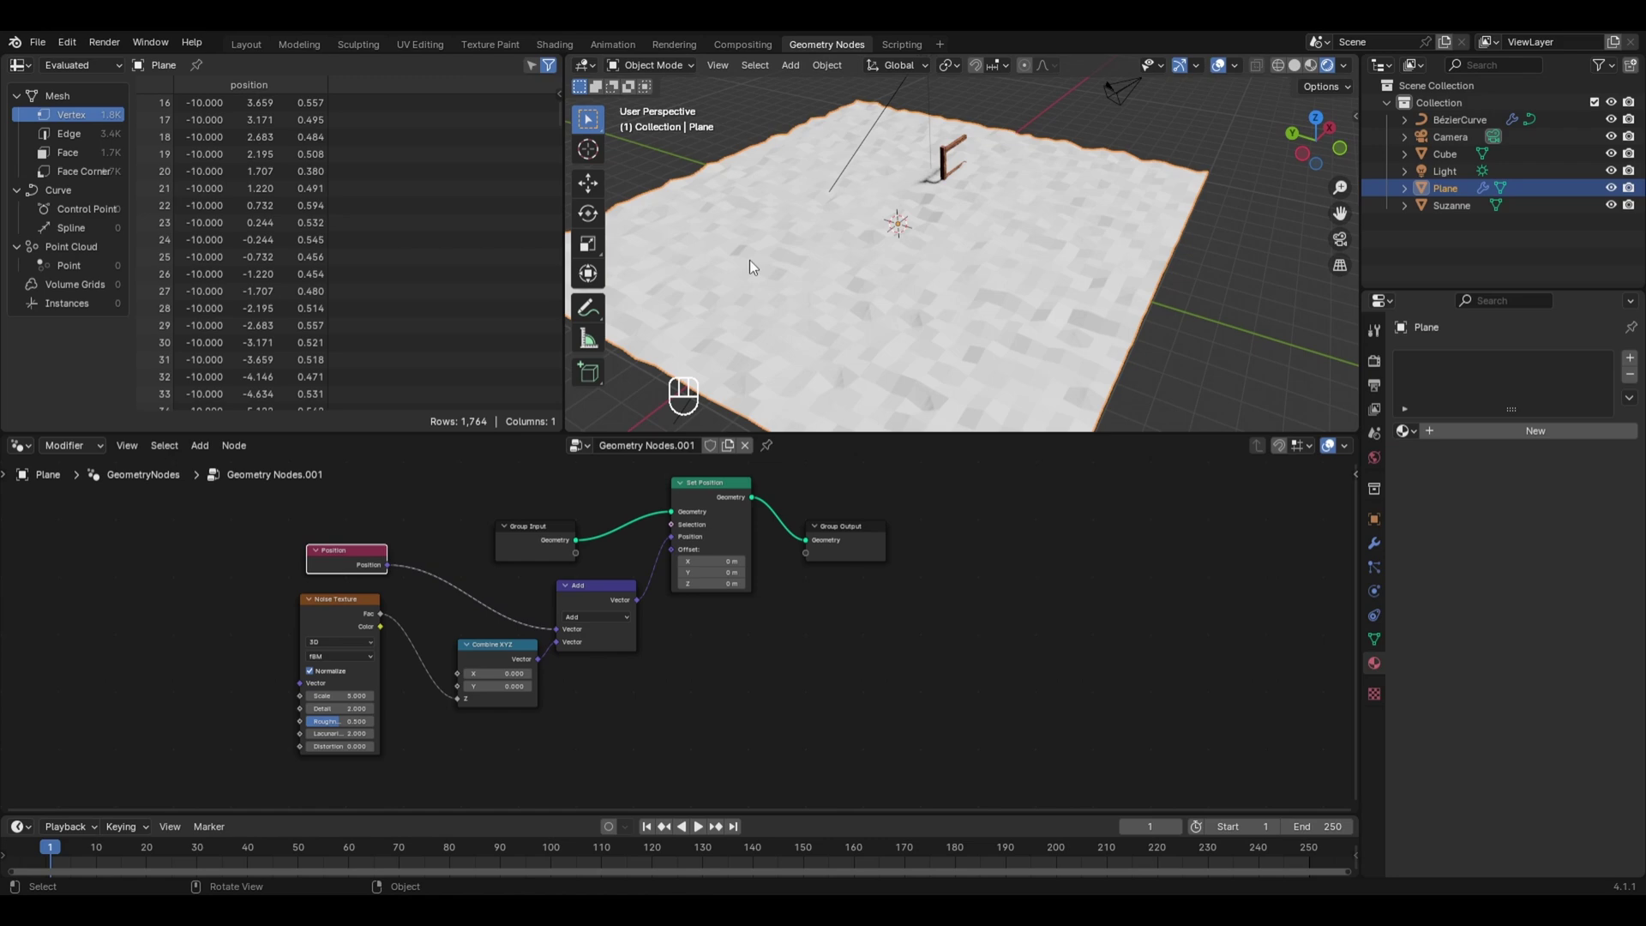
click(615, 616)
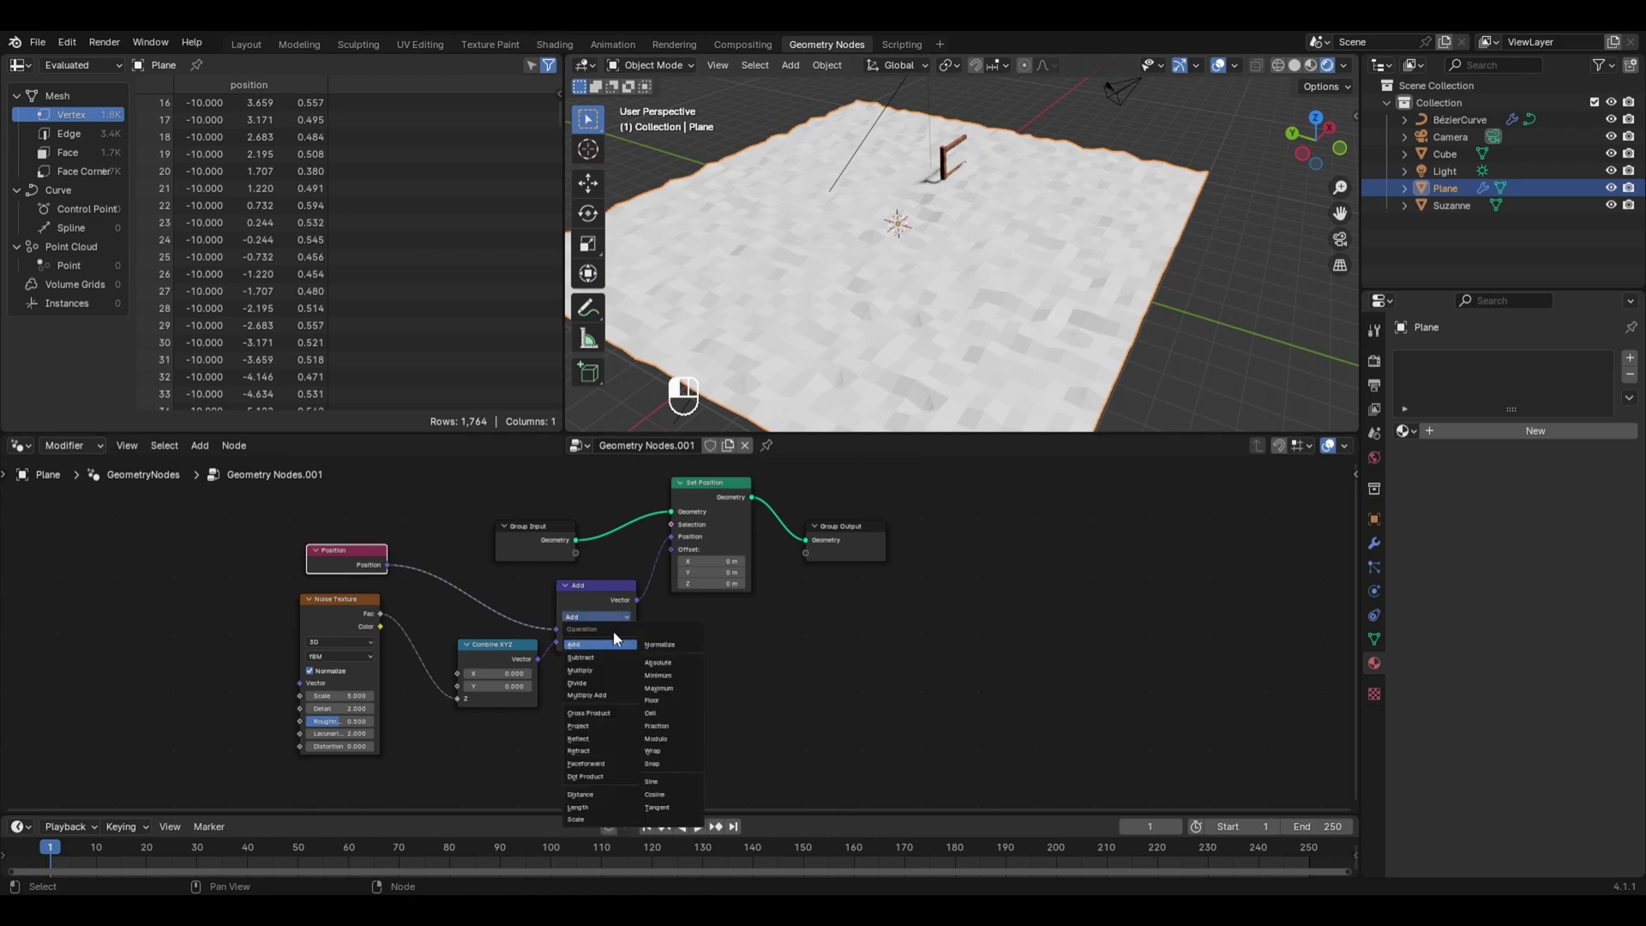
click(604, 643)
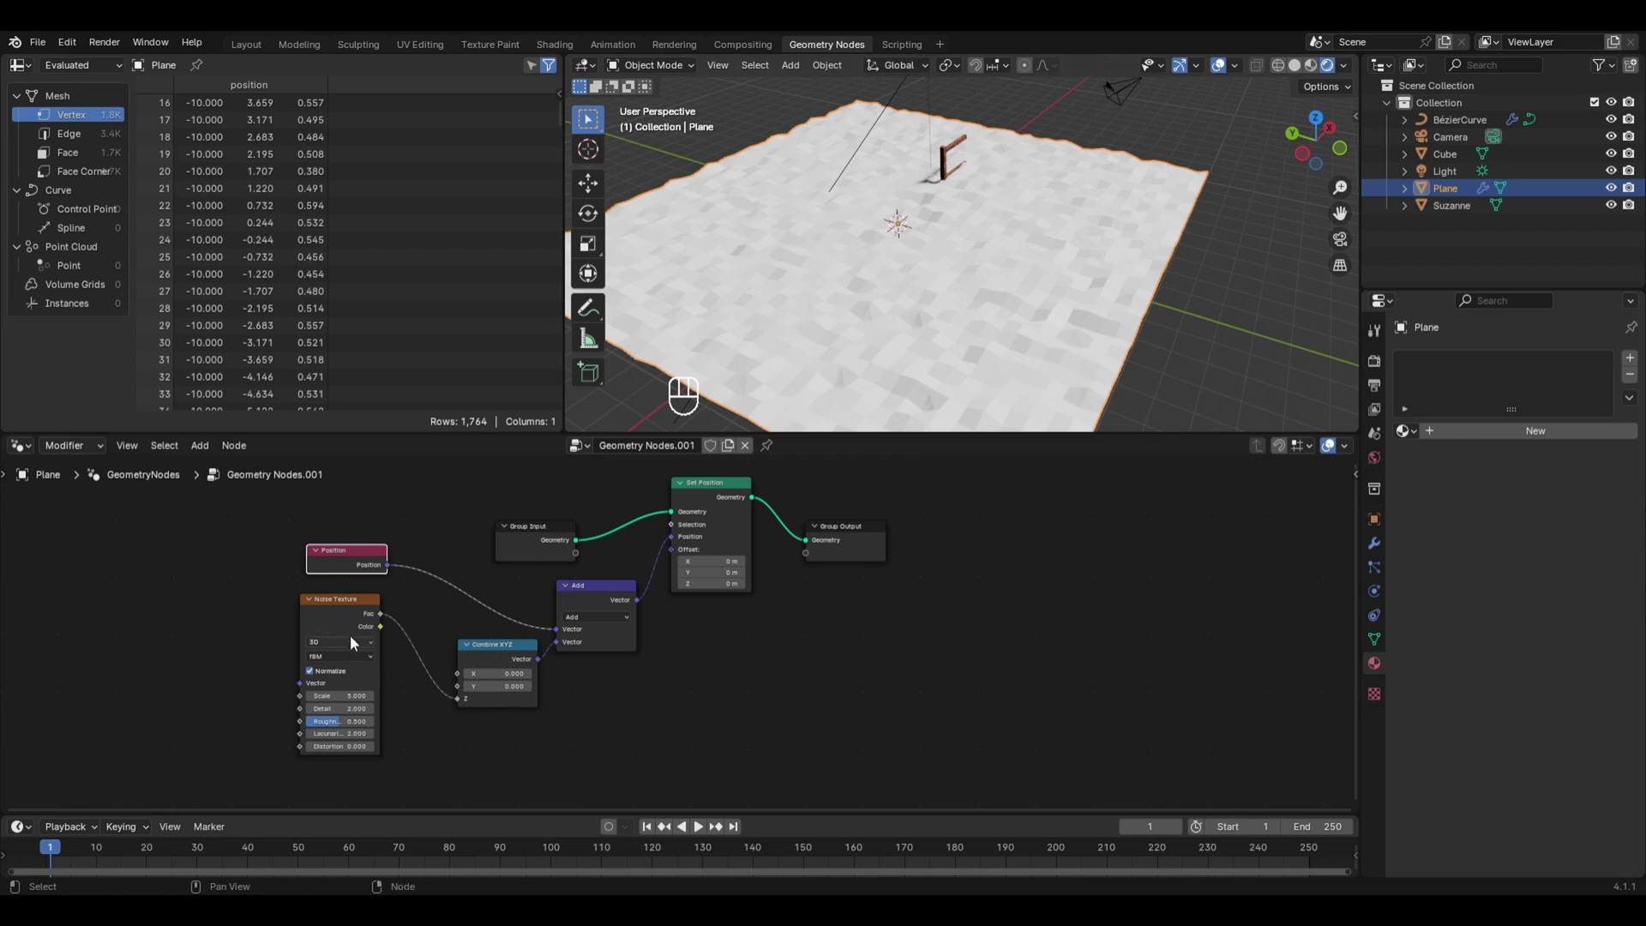
Step: Set the Noise Texture's Scale to 0.7 and lower it further to 0.3
scroll(337, 631, up, 2)
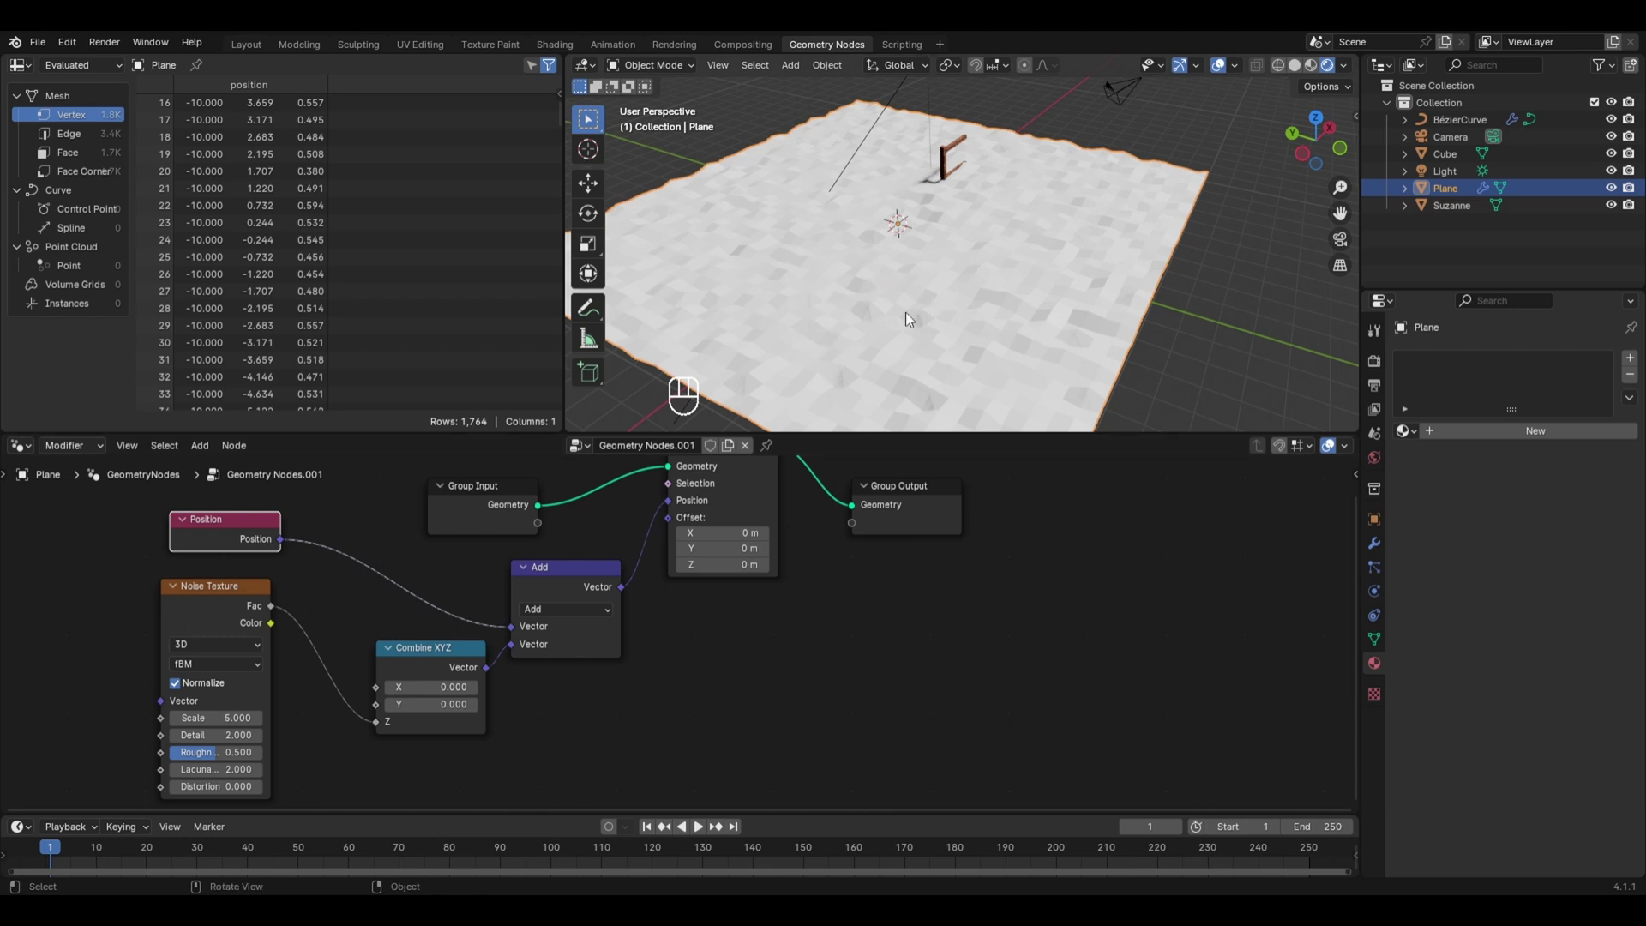
middle_drag(908, 305, 969, 306)
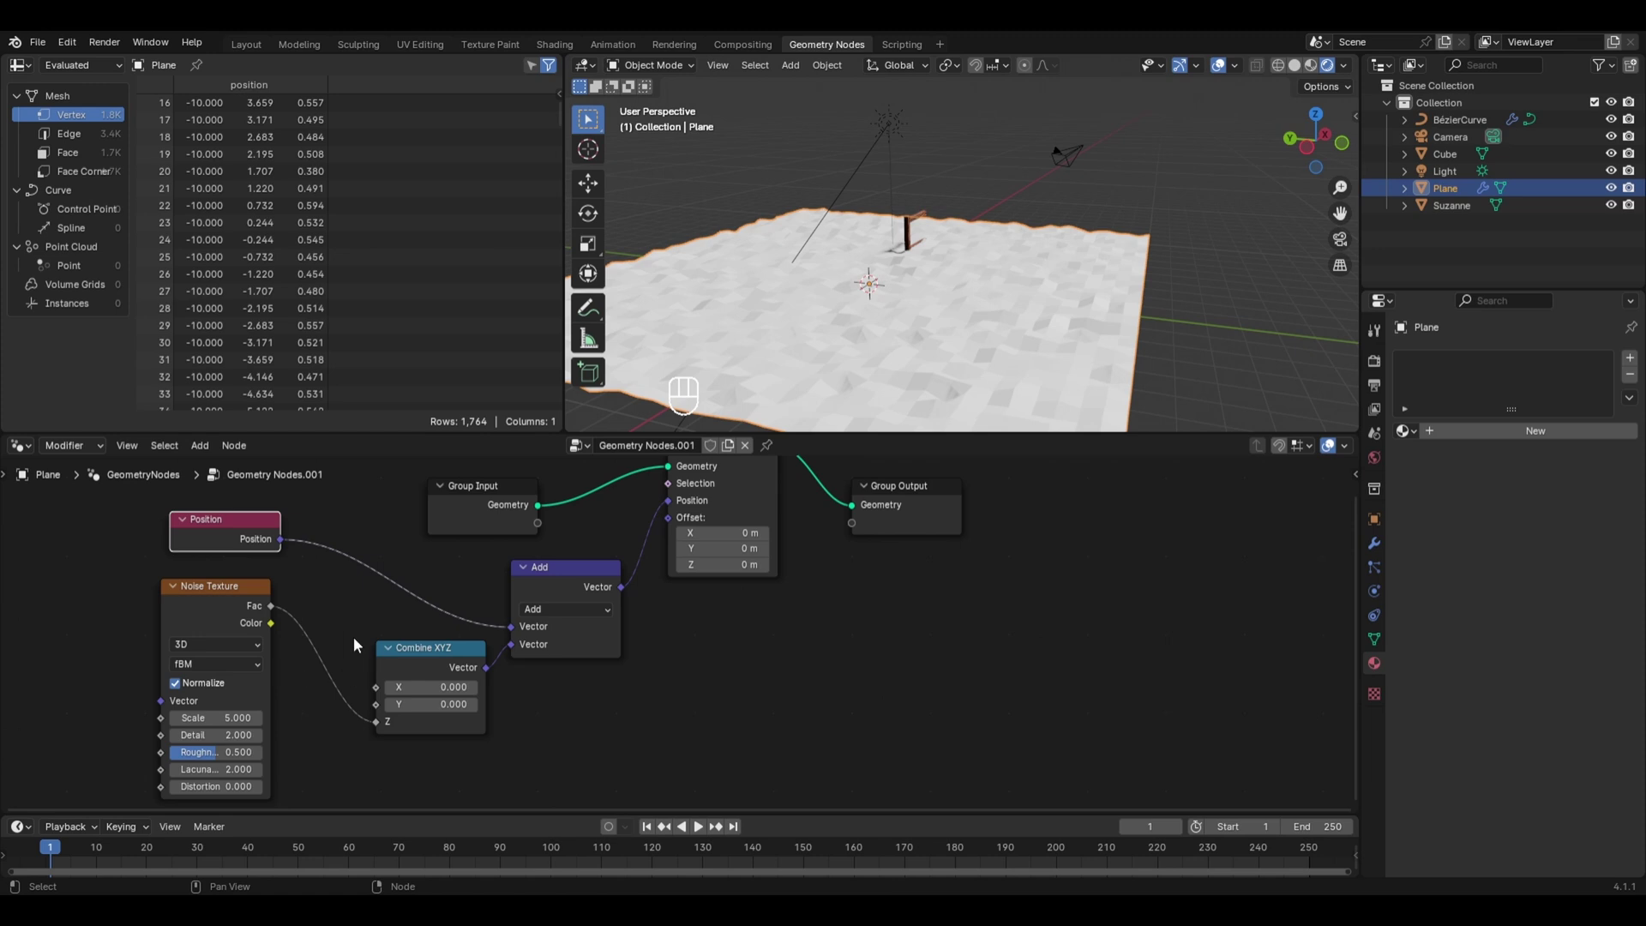
double_click(232, 718)
text(0.7)
key(Return)
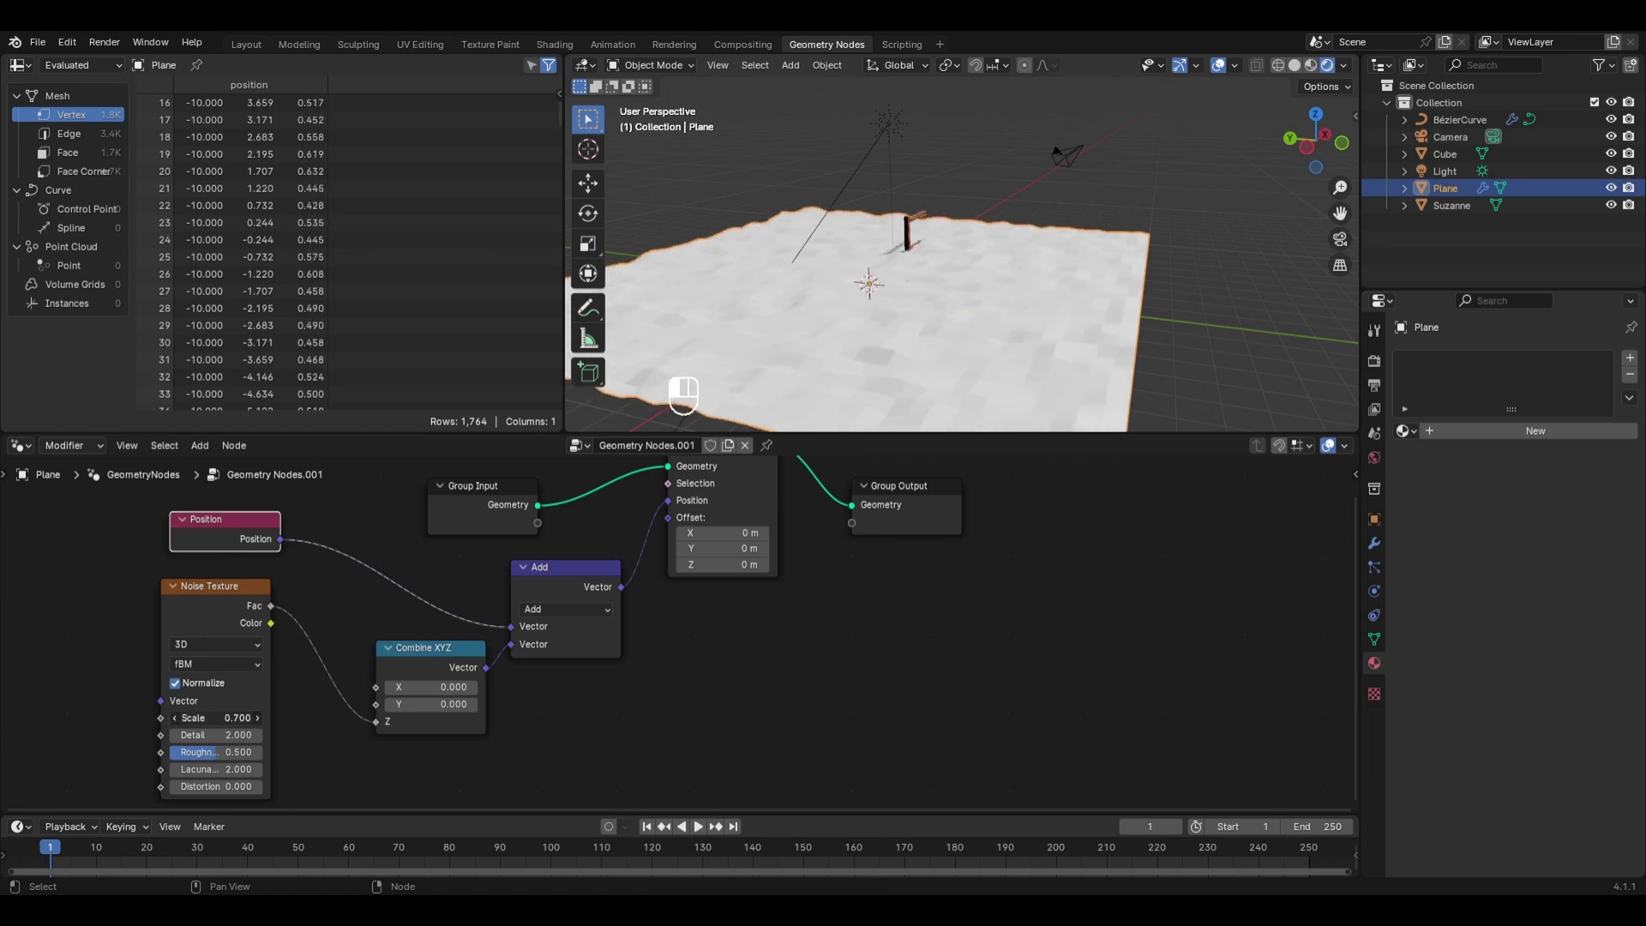
drag(219, 718, 193, 717)
Step: Switch the 3D viewport to Solid shading and view the displaced plane at an angle
mouse_move(932, 271)
middle_down()
mouse_move(887, 330)
mouse_move(696, 304)
mouse_move(898, 347)
mouse_move(784, 301)
mouse_move(790, 328)
mouse_move(959, 343)
mouse_move(842, 329)
mouse_move(914, 286)
middle_up()
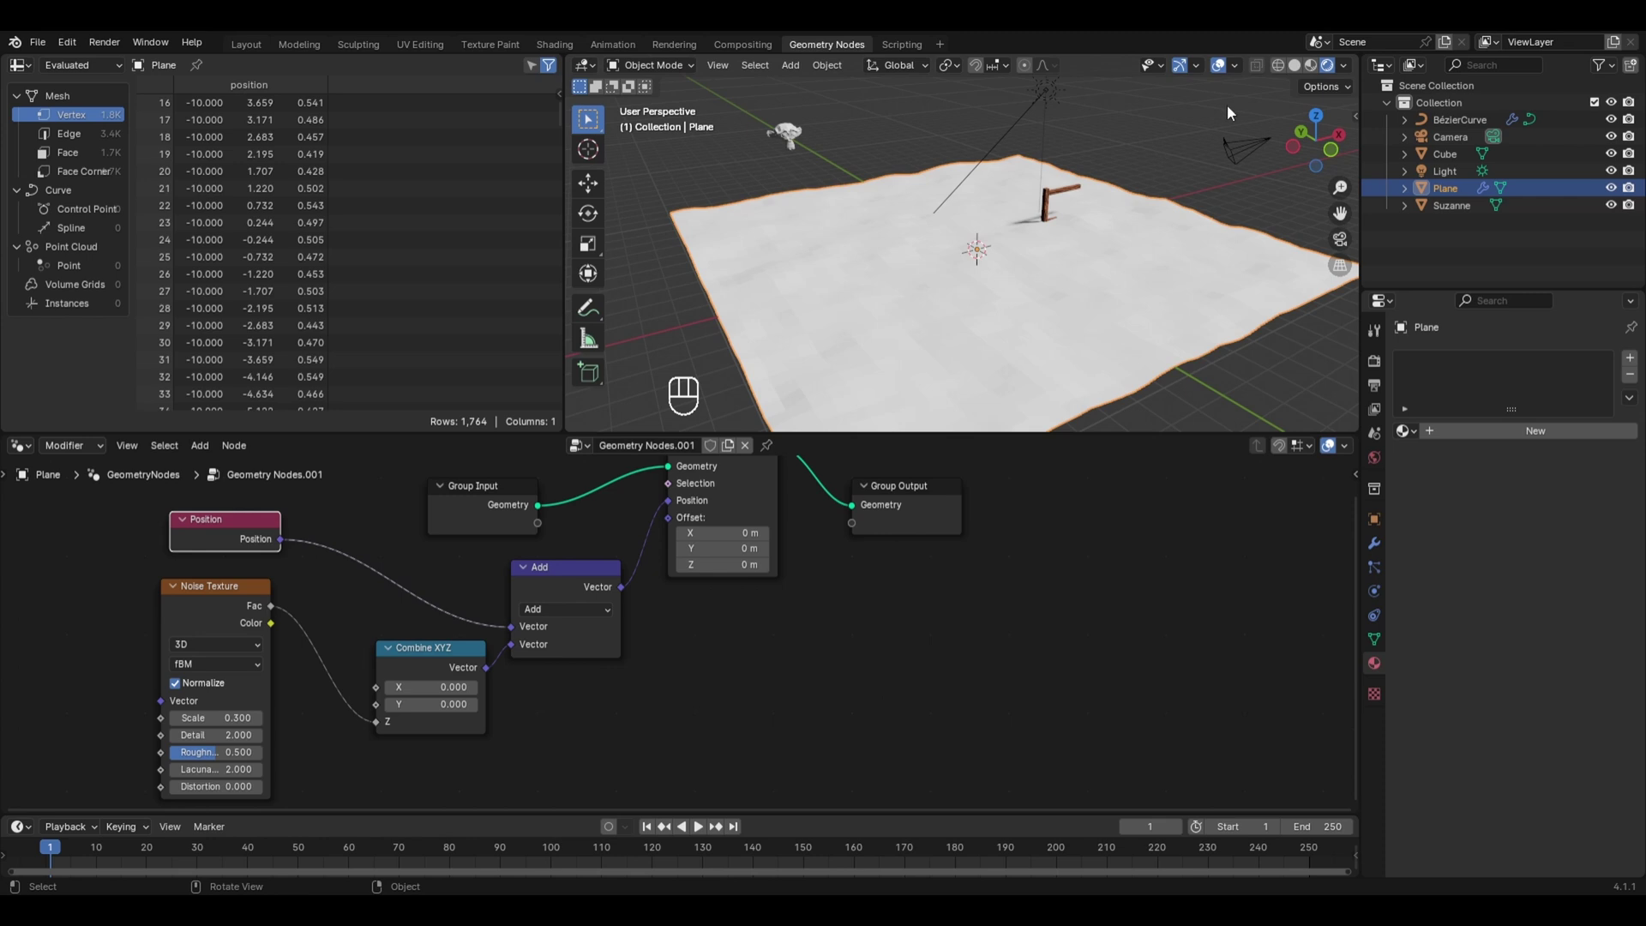
click(1295, 65)
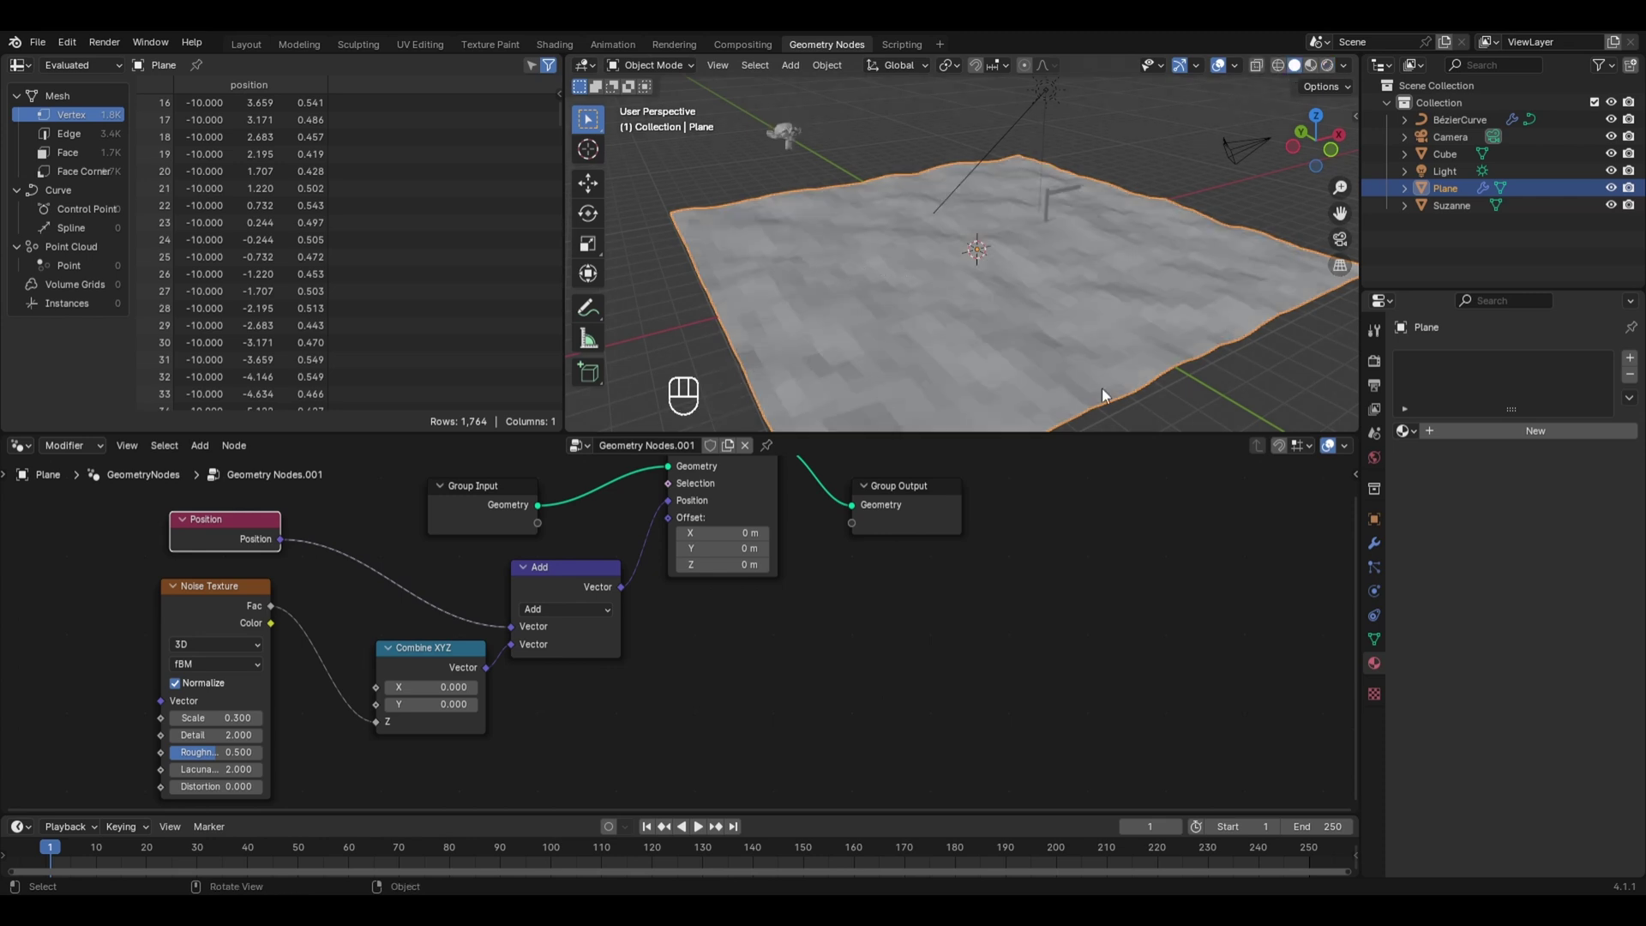
mouse_move(1092, 384)
middle_down()
mouse_move(1022, 374)
mouse_move(1102, 386)
middle_up()
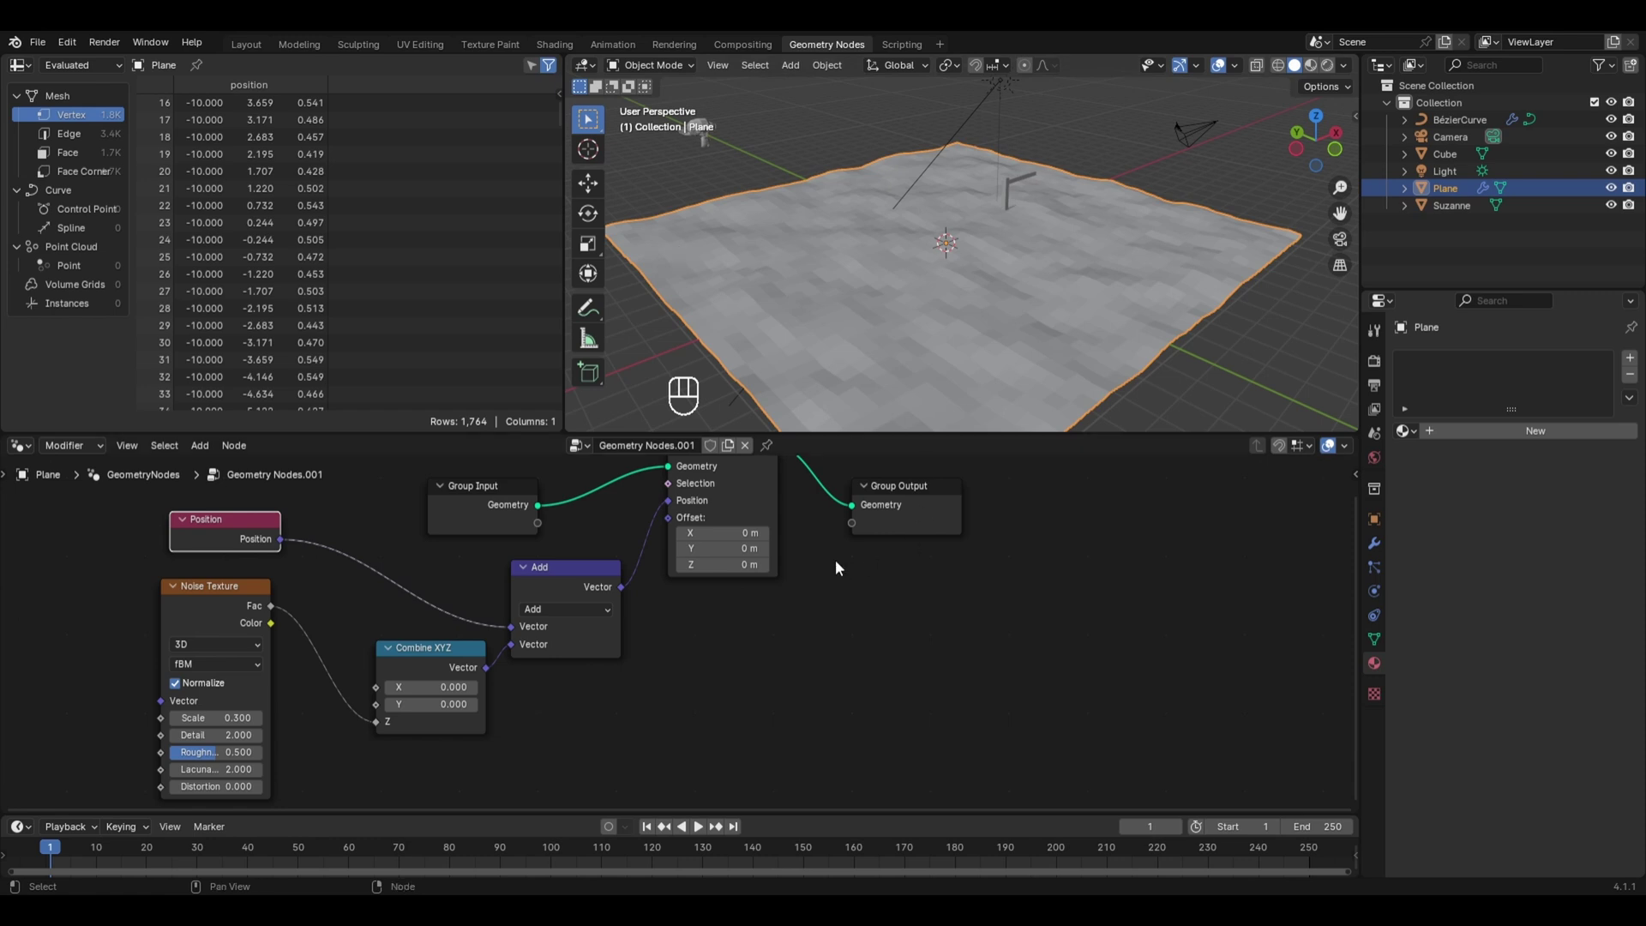
Step: Insert a Math node on the link between the Noise Texture's Fac output and the Combine XYZ node's Z input
key(shift+a)
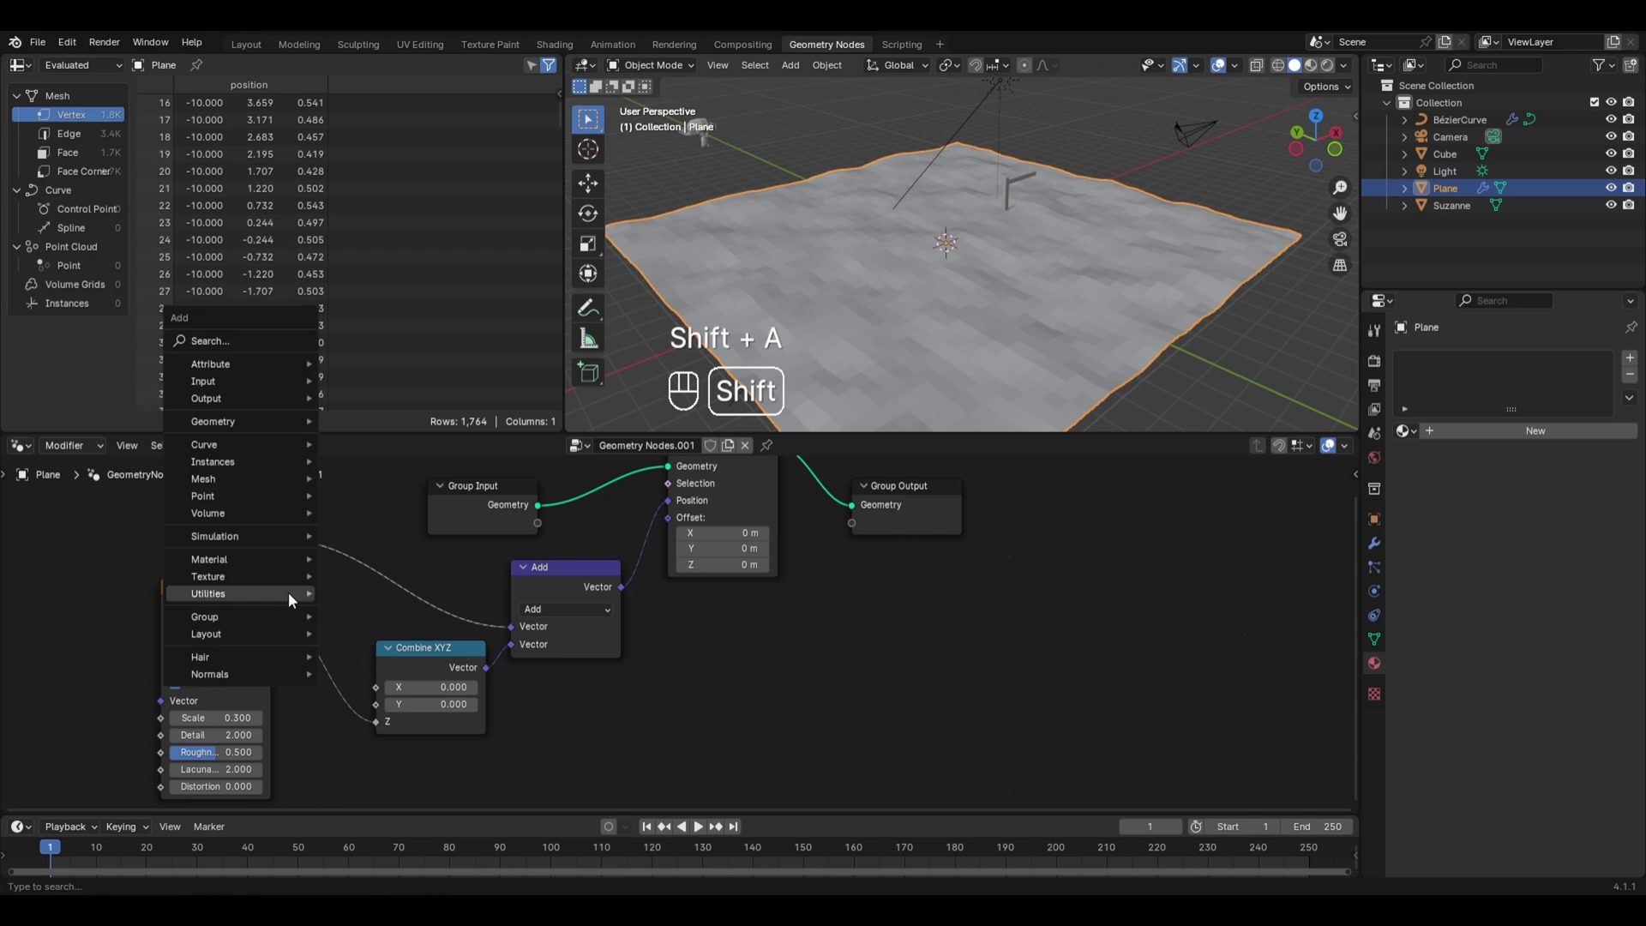
mouse_move(288, 591)
mouse_move(383, 669)
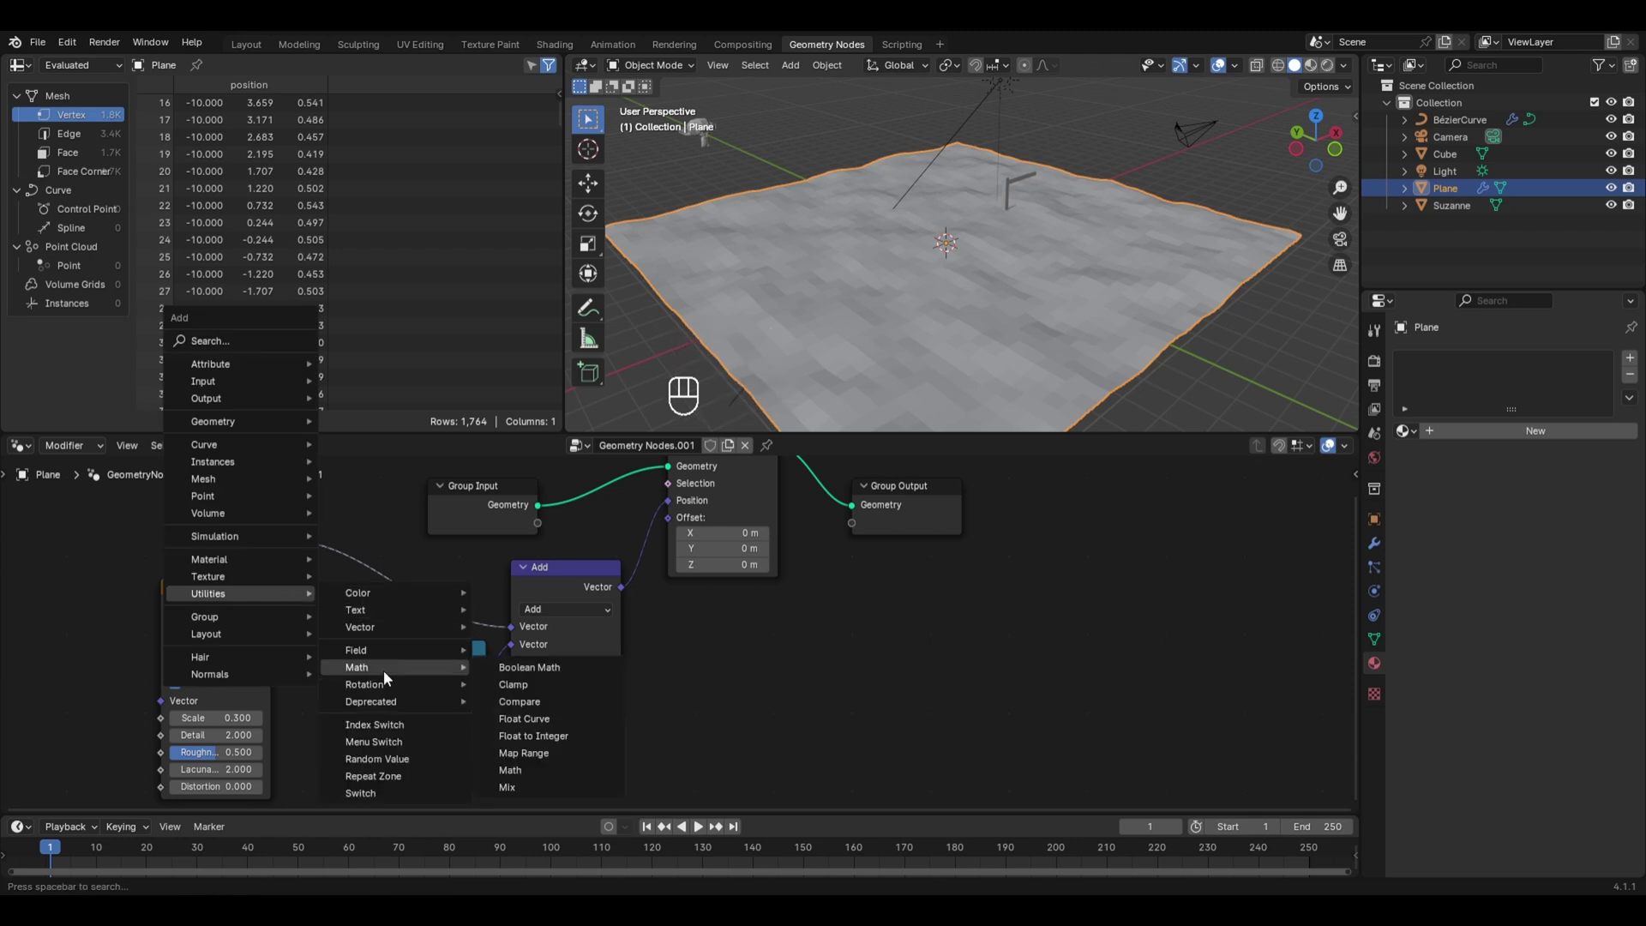
click(533, 769)
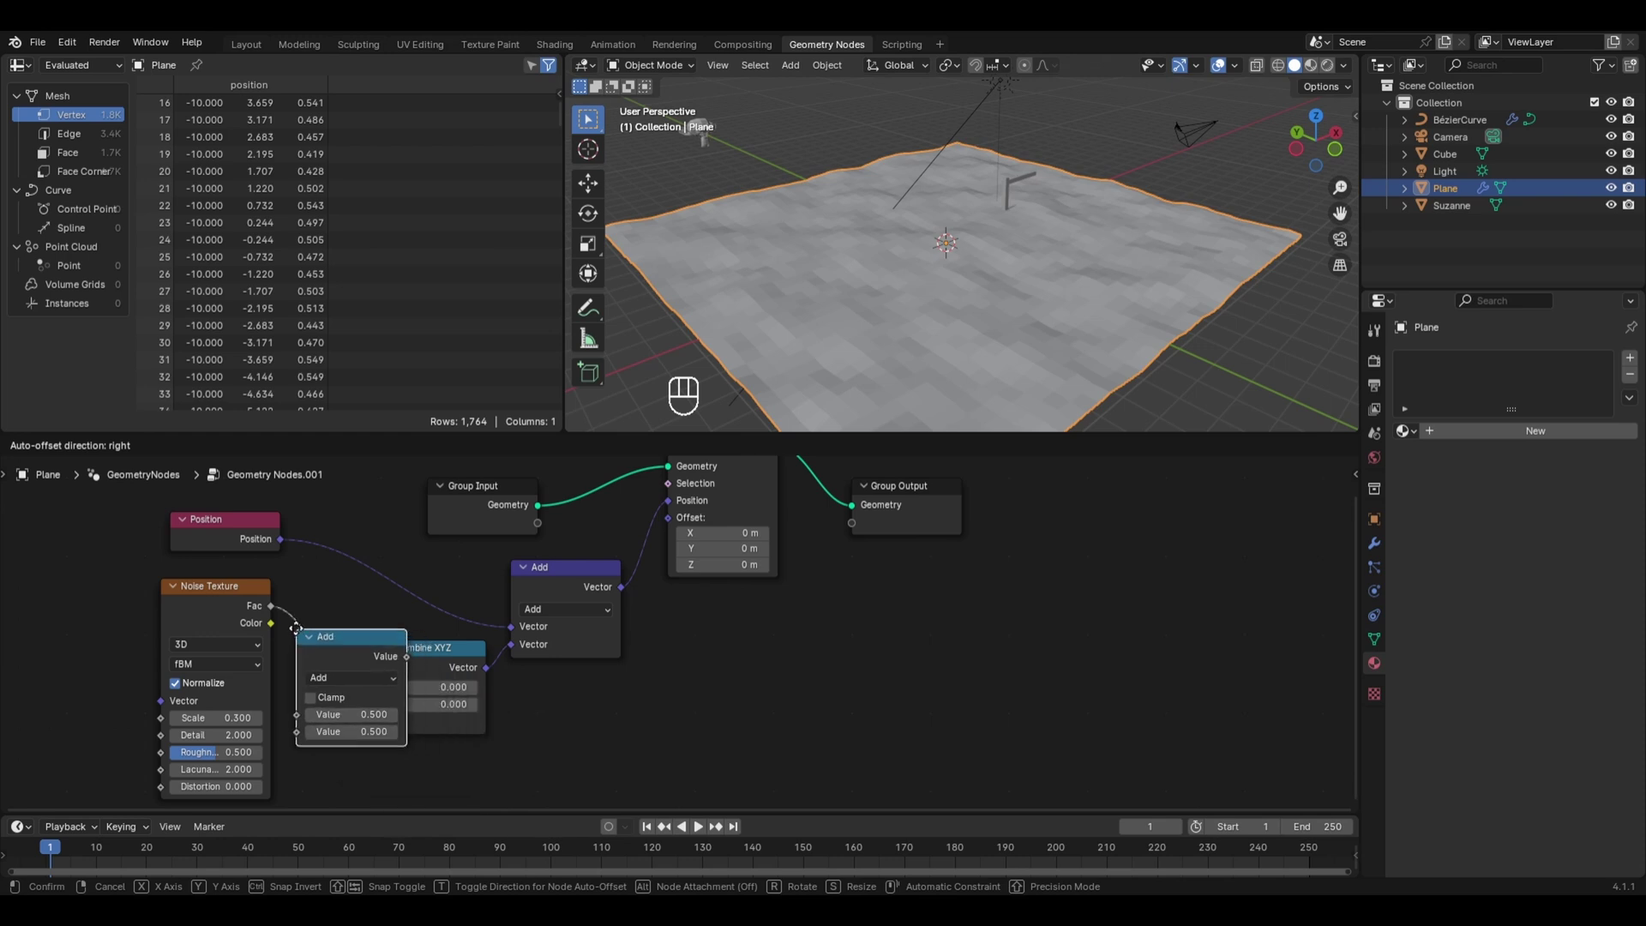
click(334, 636)
Step: Change the Math node's operation to Multiply and raise its second value to about 11.7
click(363, 673)
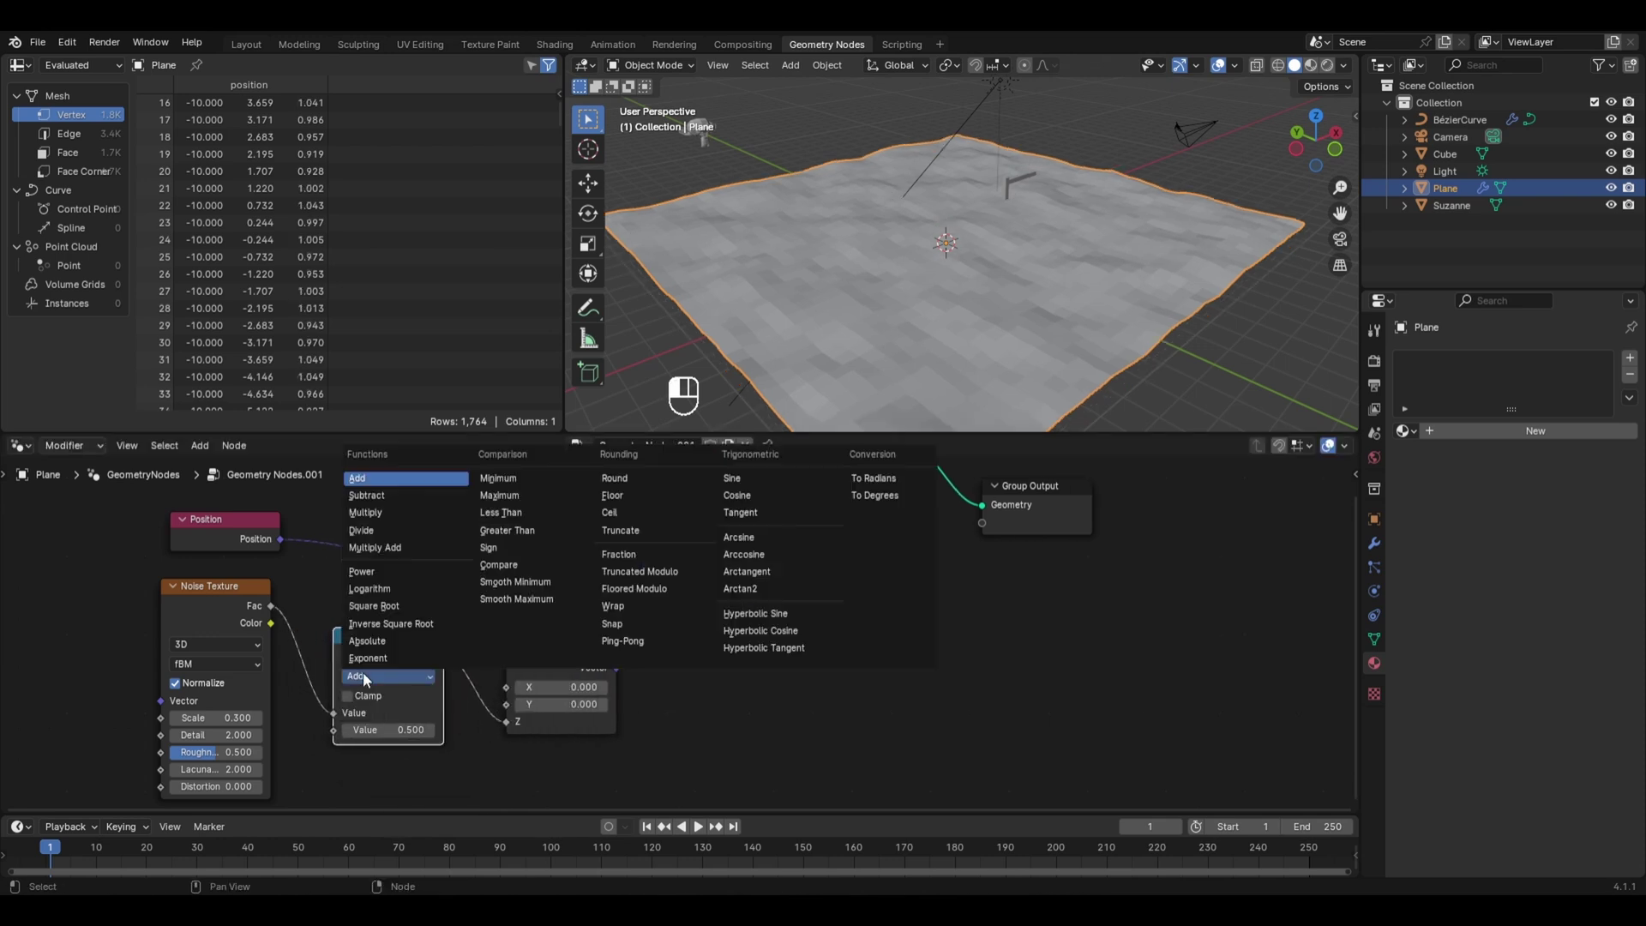
click(390, 516)
drag(365, 732, 527, 731)
scroll(933, 265, down, 2)
middle_drag(1011, 254, 943, 253)
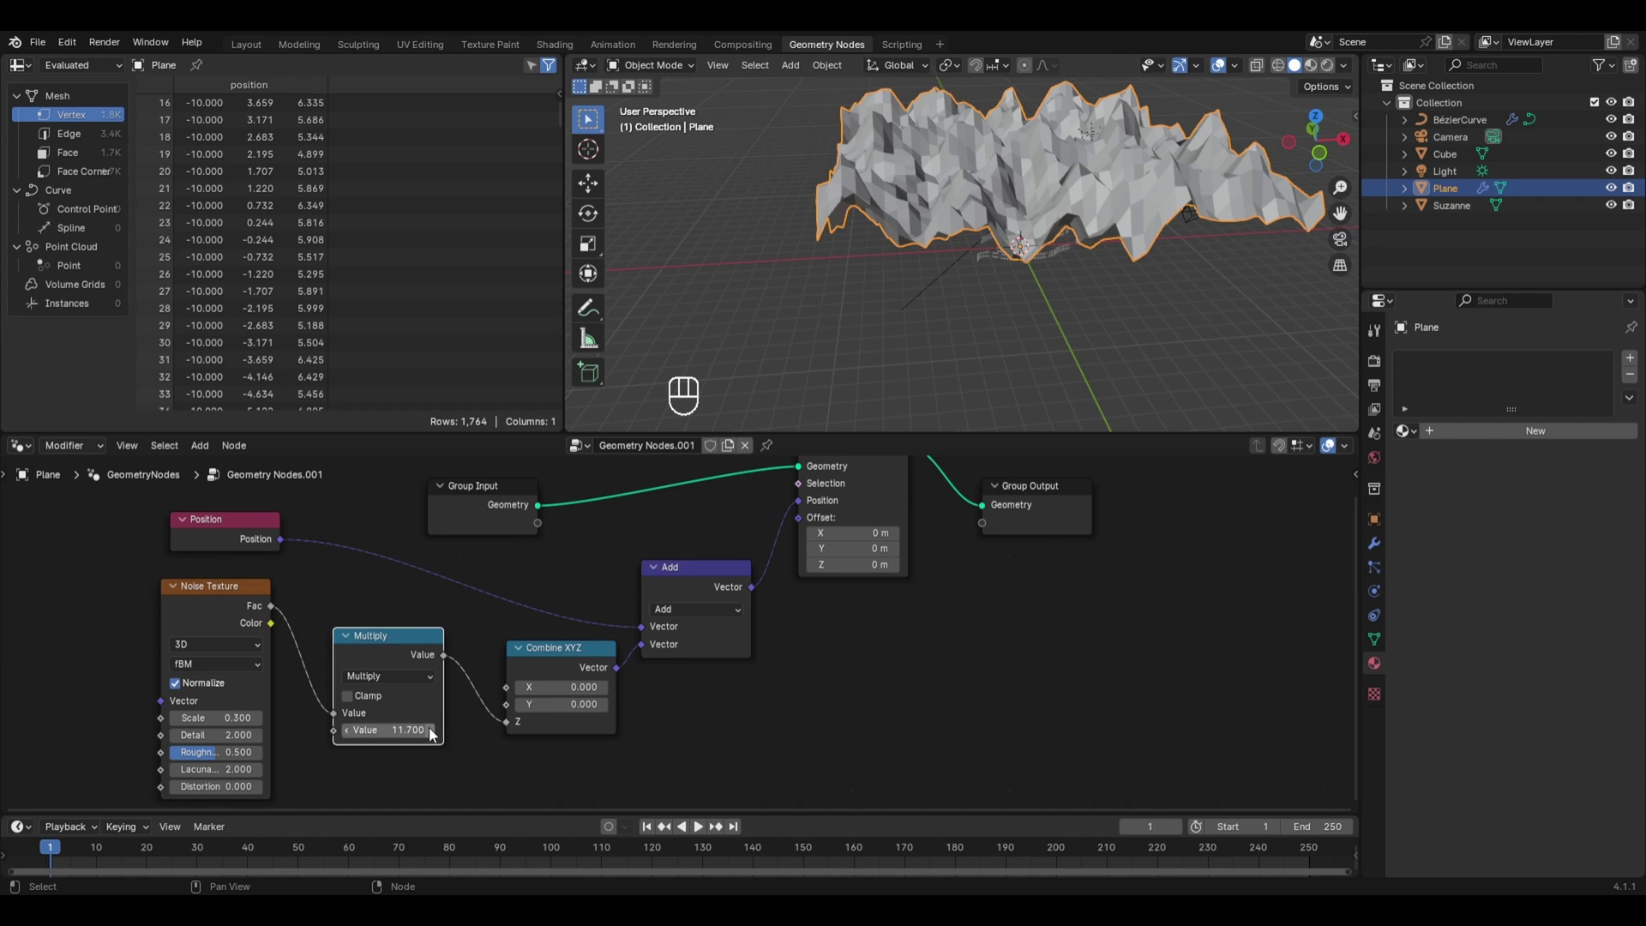
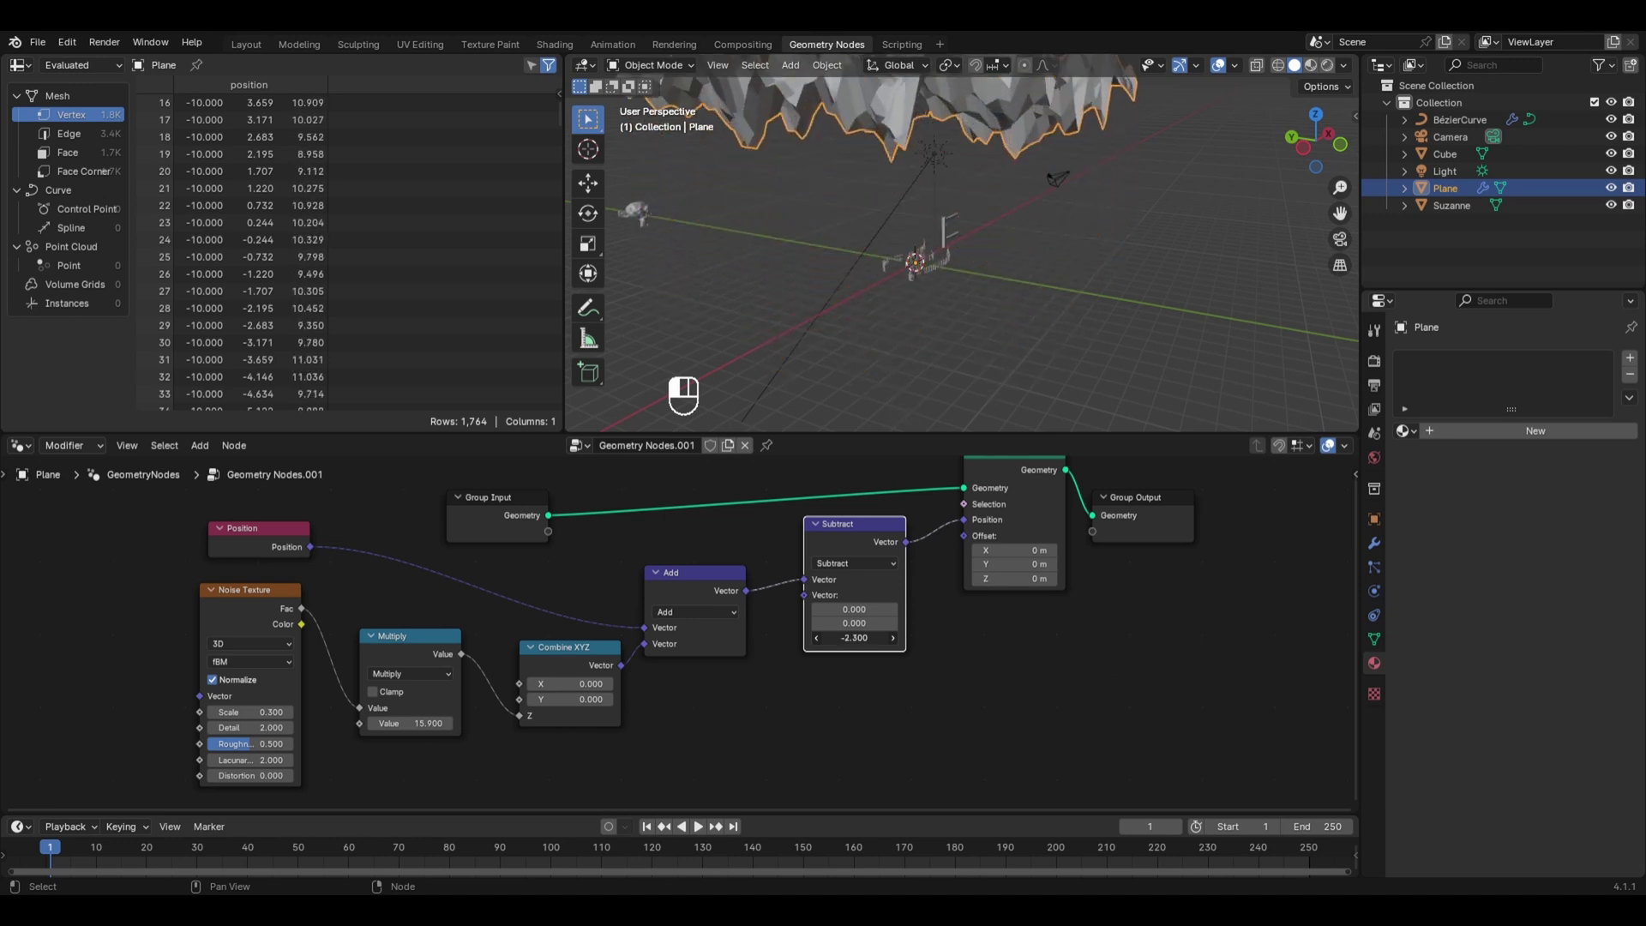
Step: Discard the Z value change on the Subtract node and feed its second Vector input from a duplicate of the Combine XYZ node
key(Escape)
scroll(894, 216, down, 2)
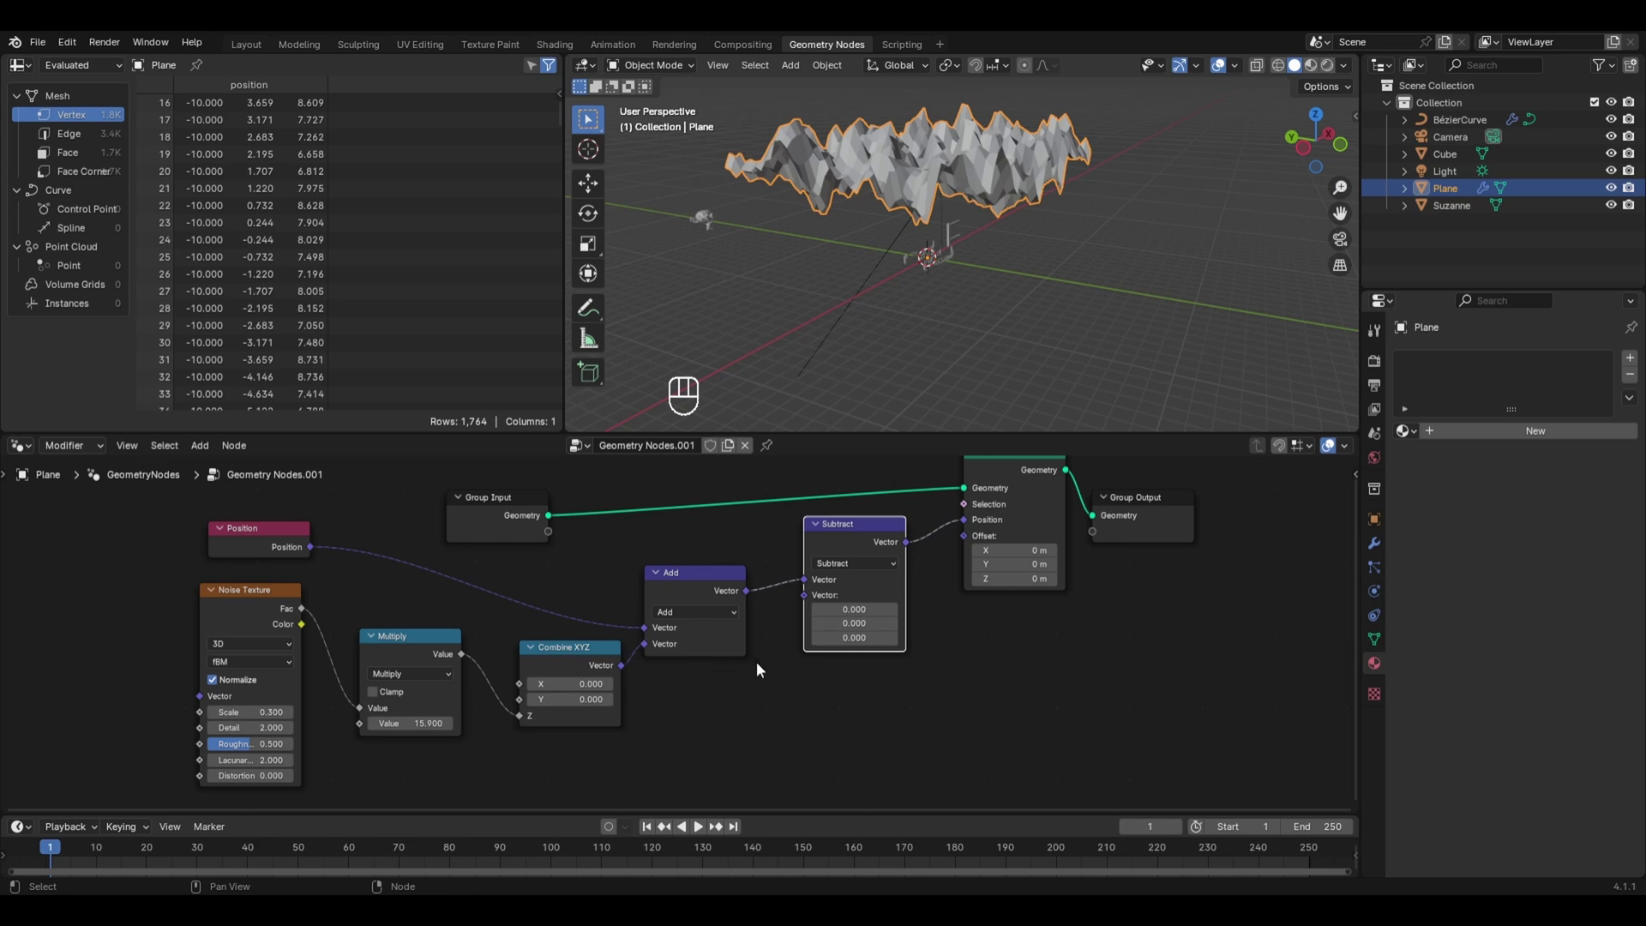
click(578, 664)
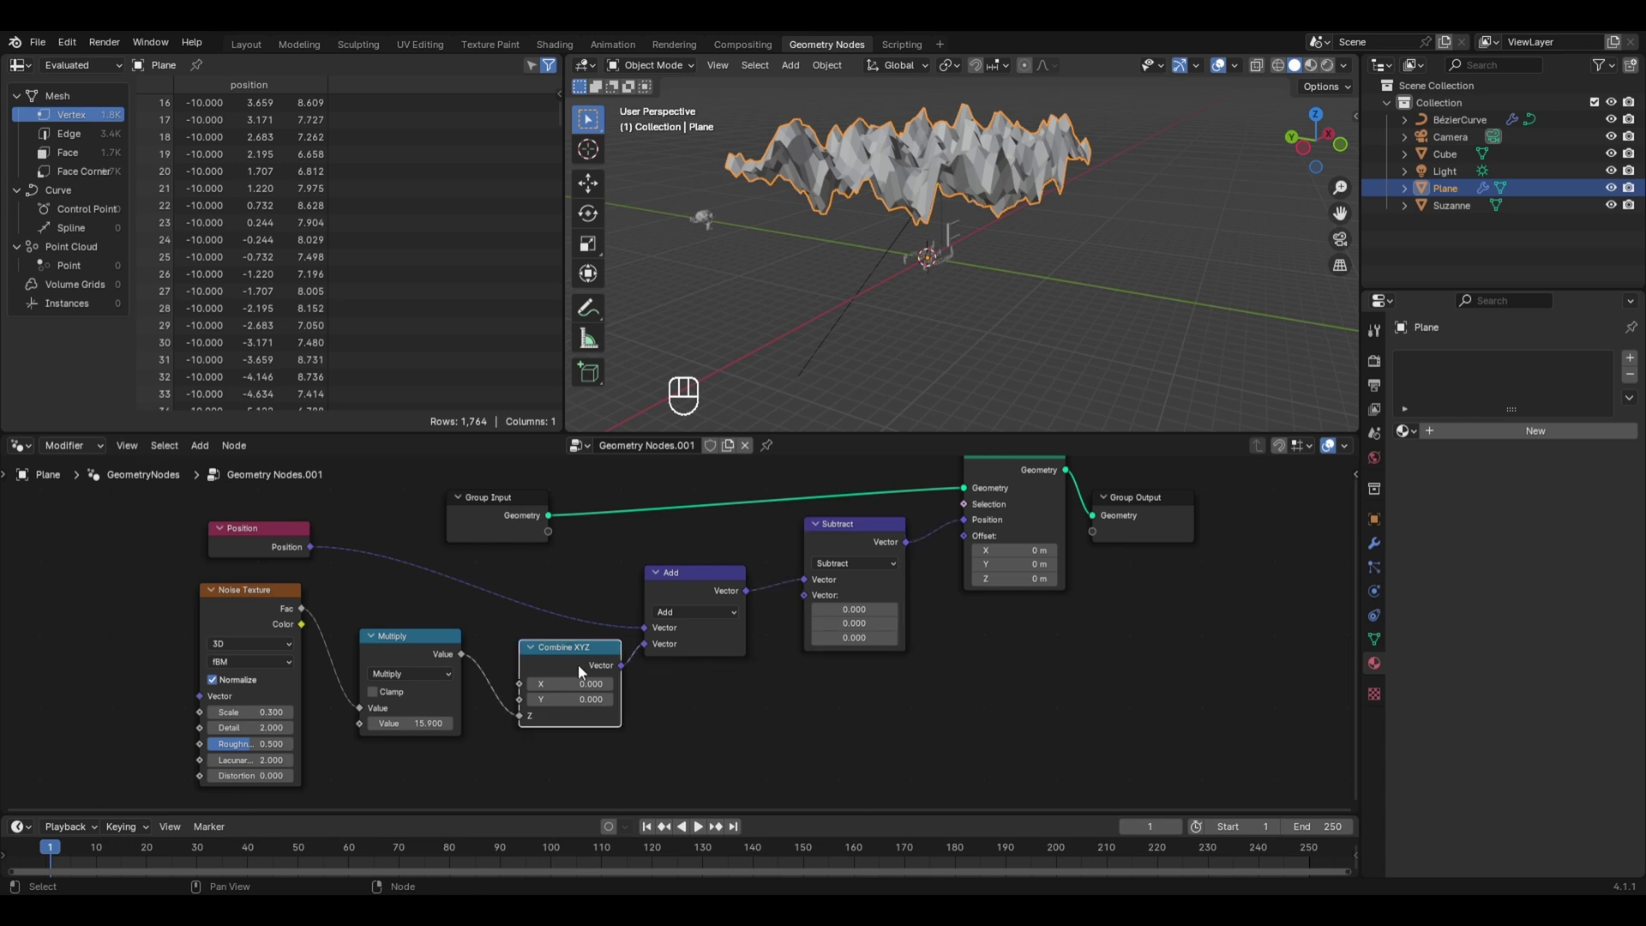
key(shift+d)
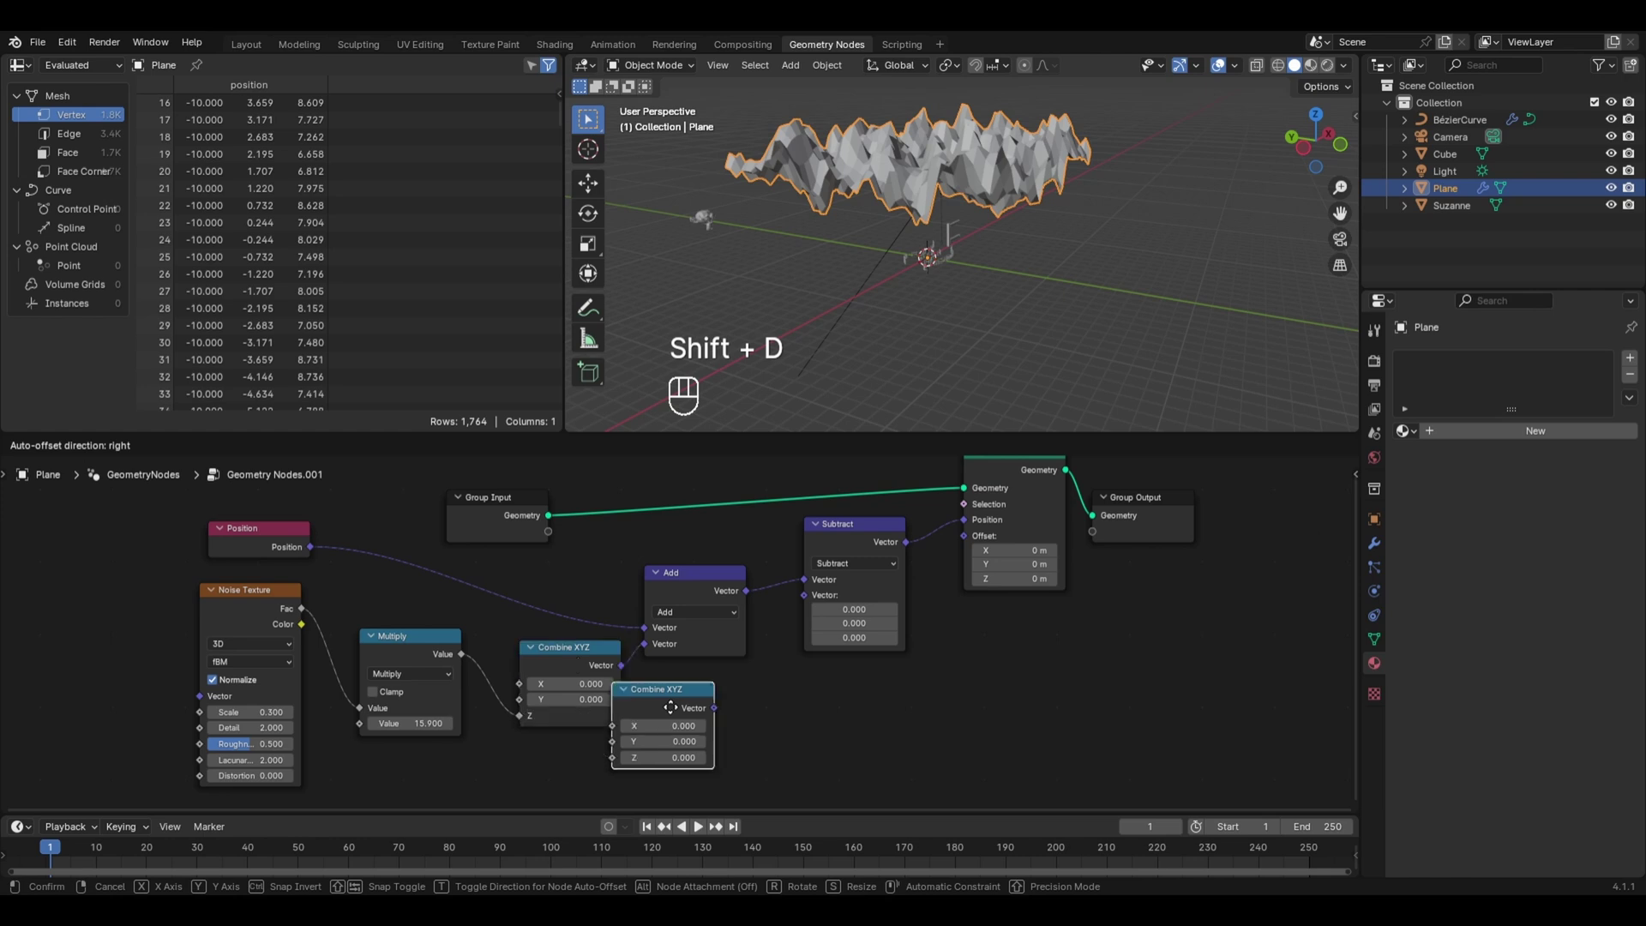
click(729, 709)
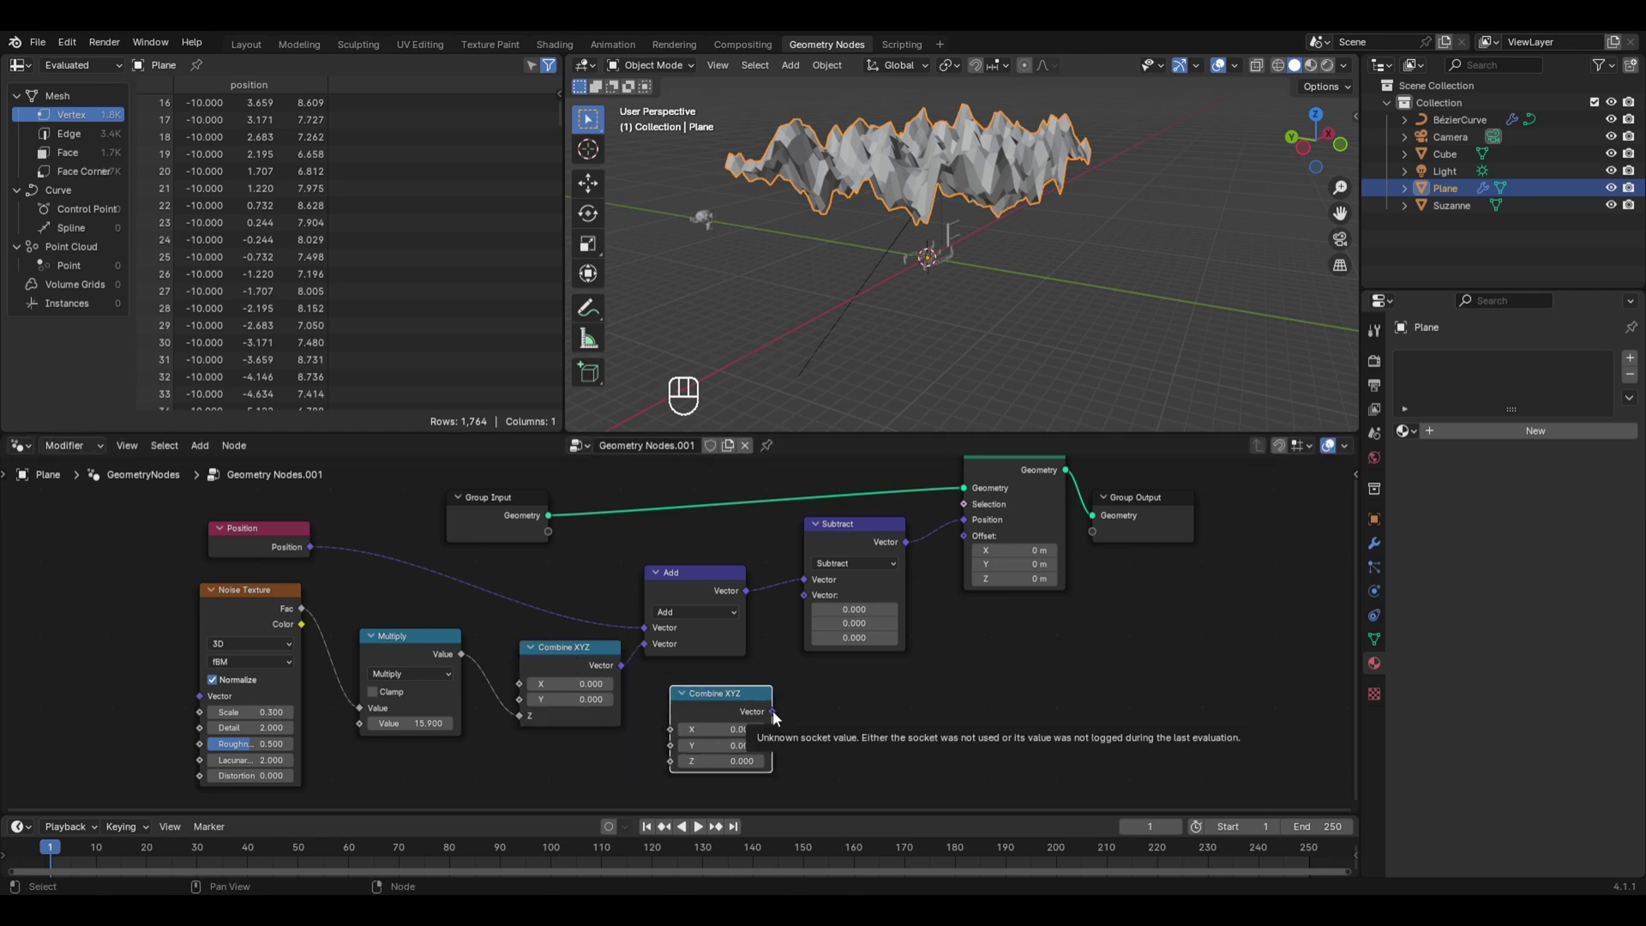
drag(773, 712, 802, 595)
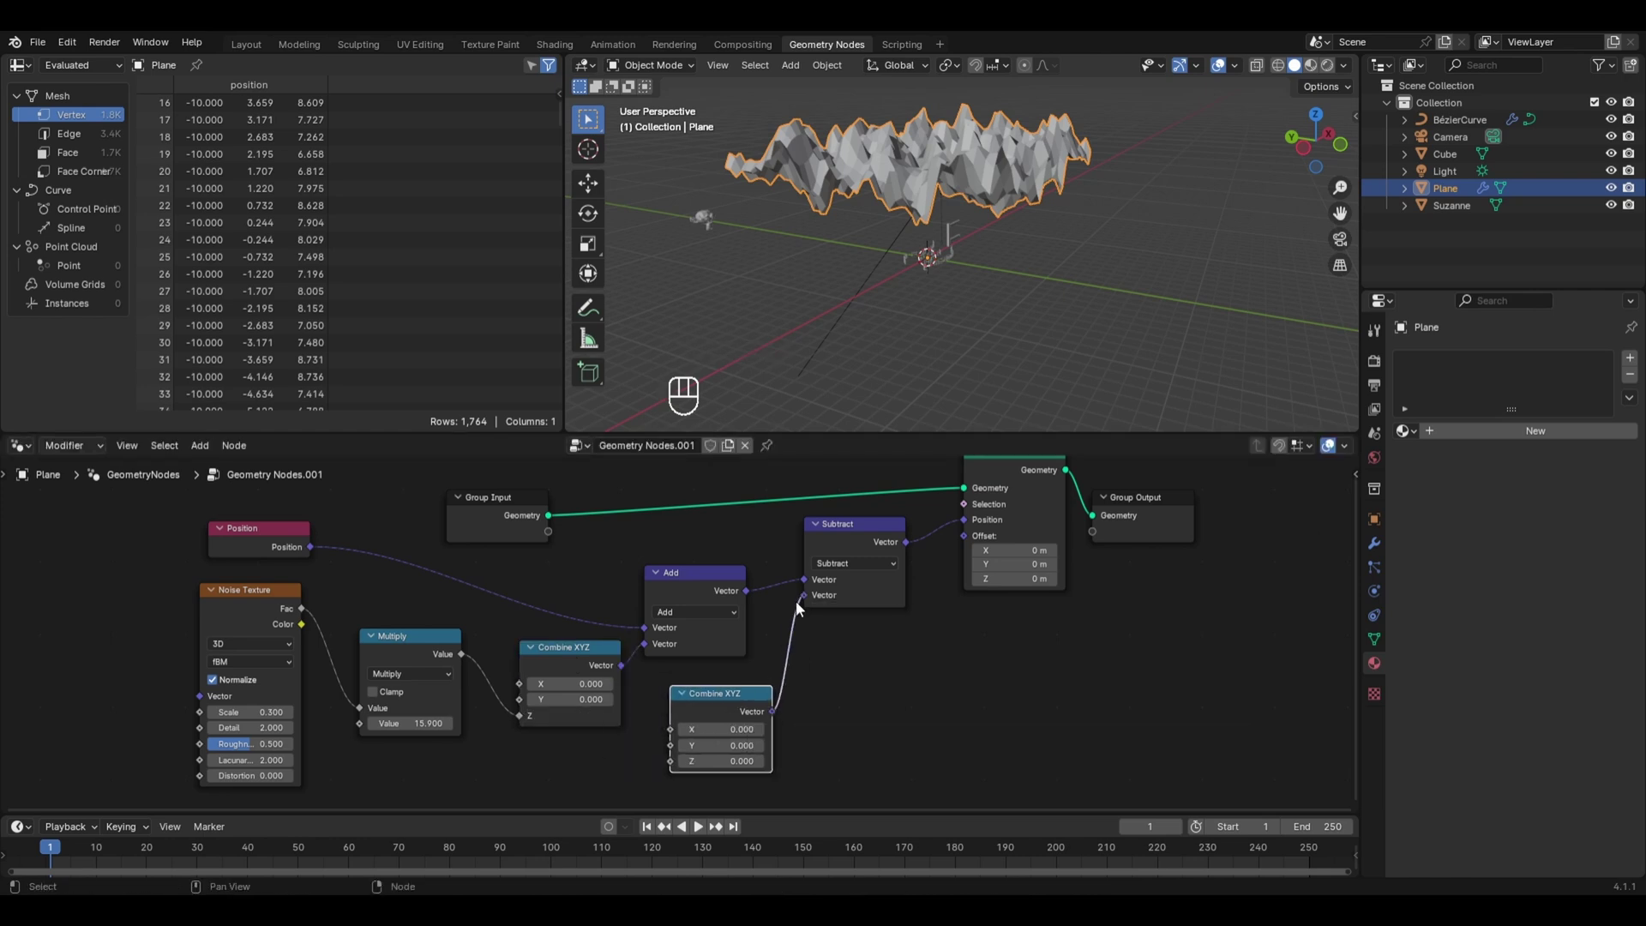
shift+scroll(365, 708, down, 1)
drag(364, 702, 673, 743)
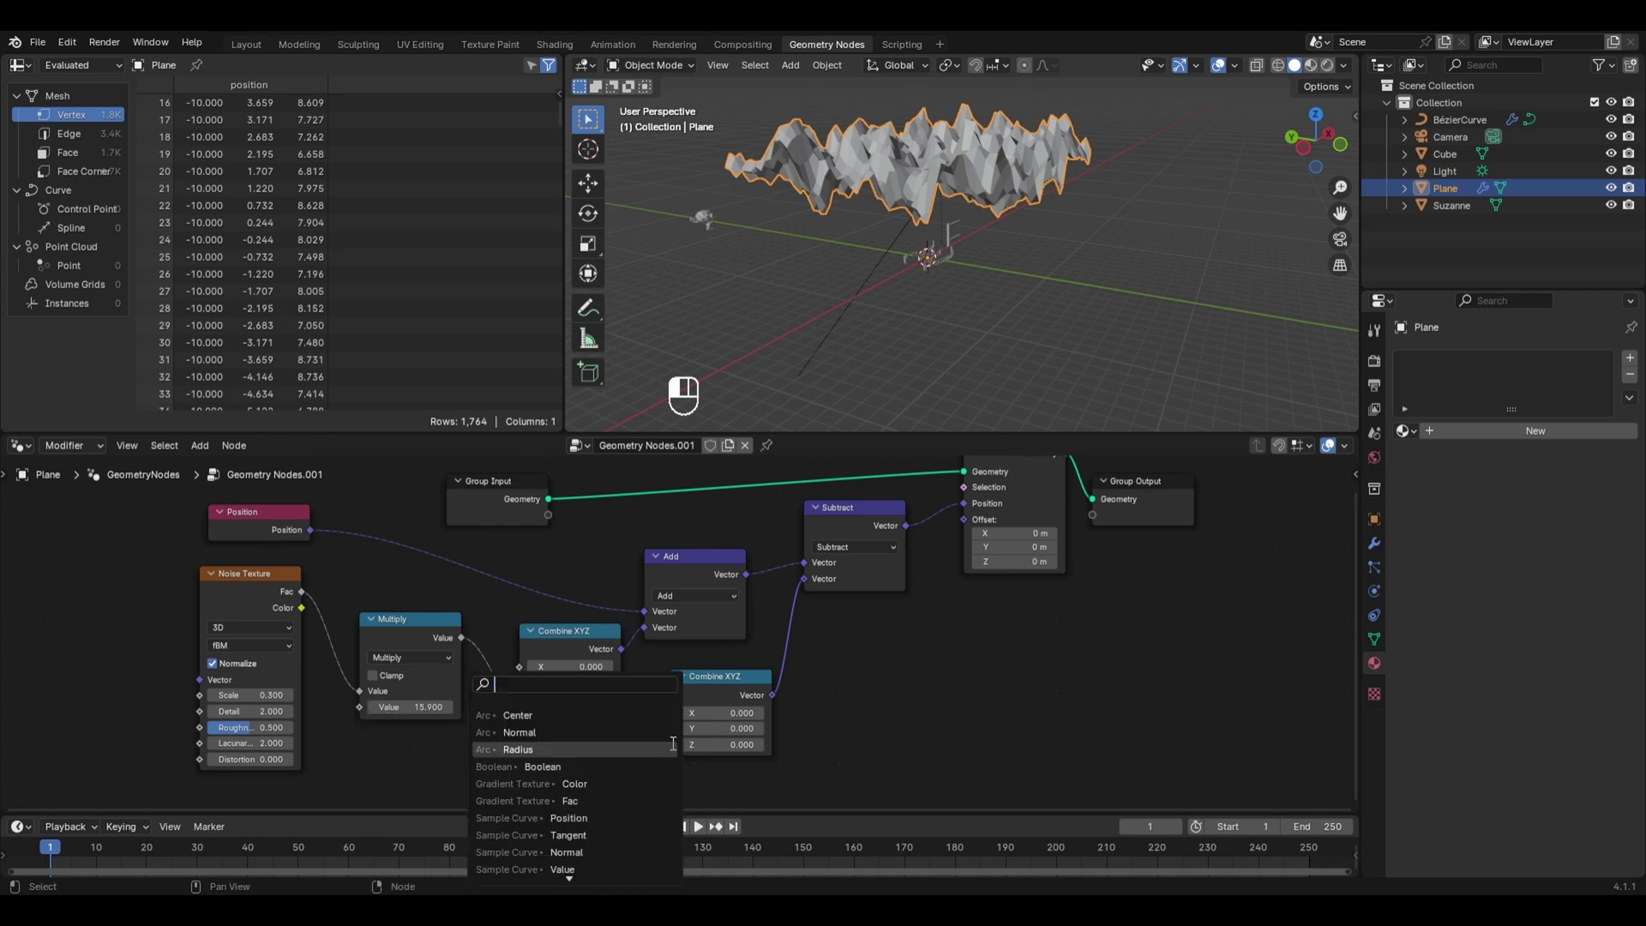
key(Escape)
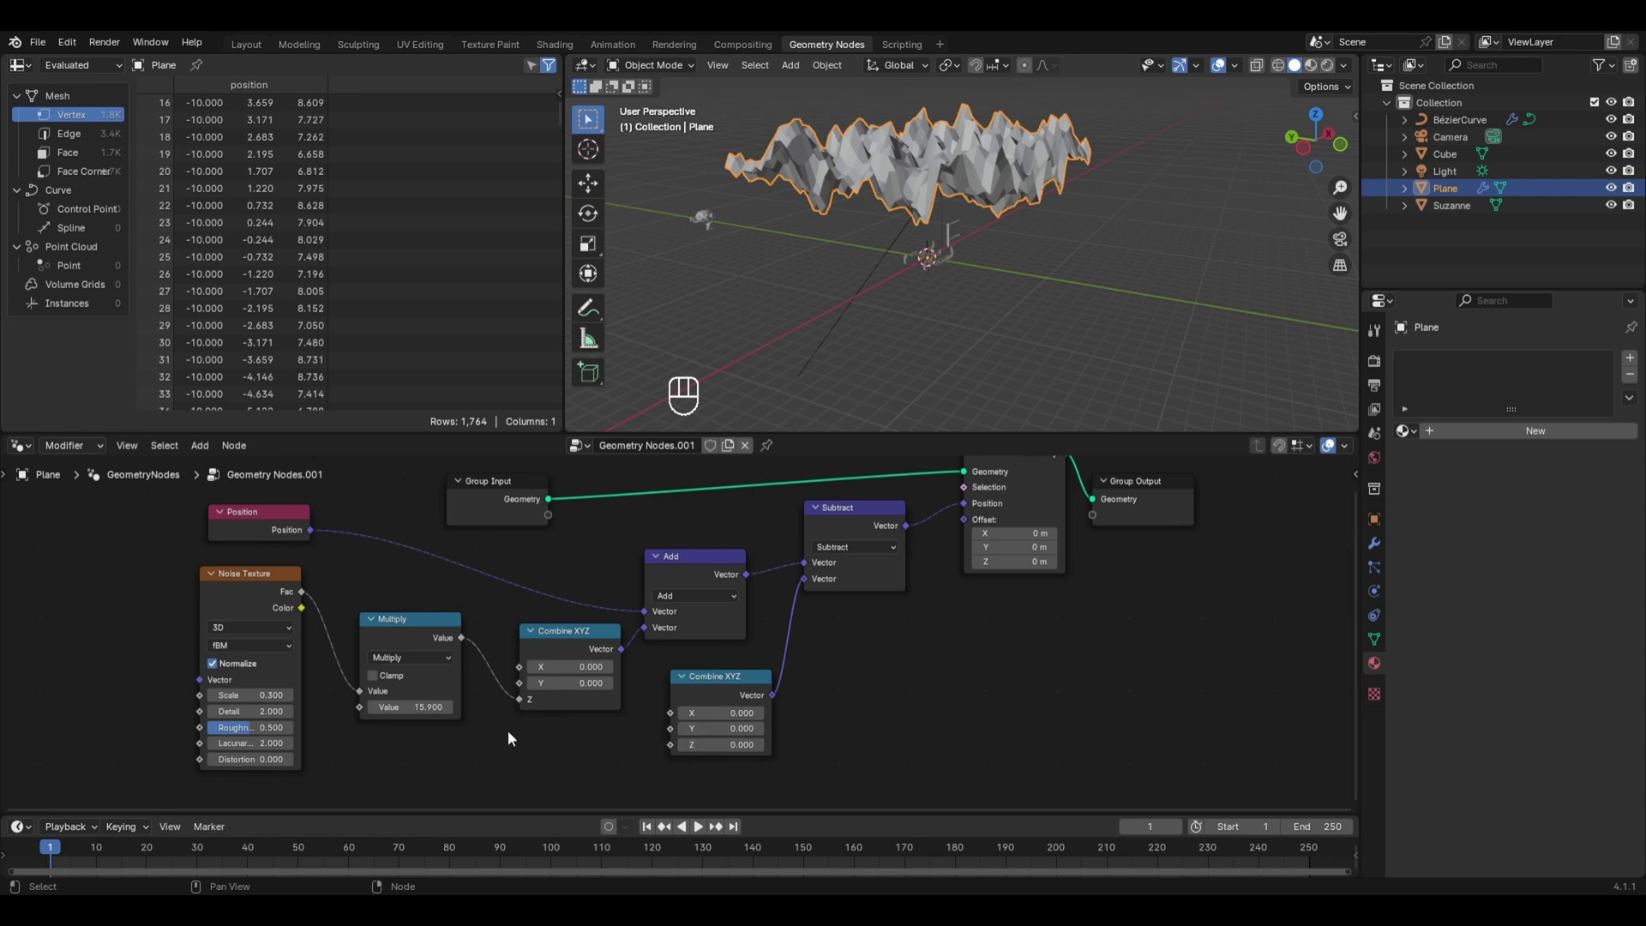
Step: Add a Value node and connect it to the Multiply node's second value and the second Combine XYZ node's Z input
key(shift+a)
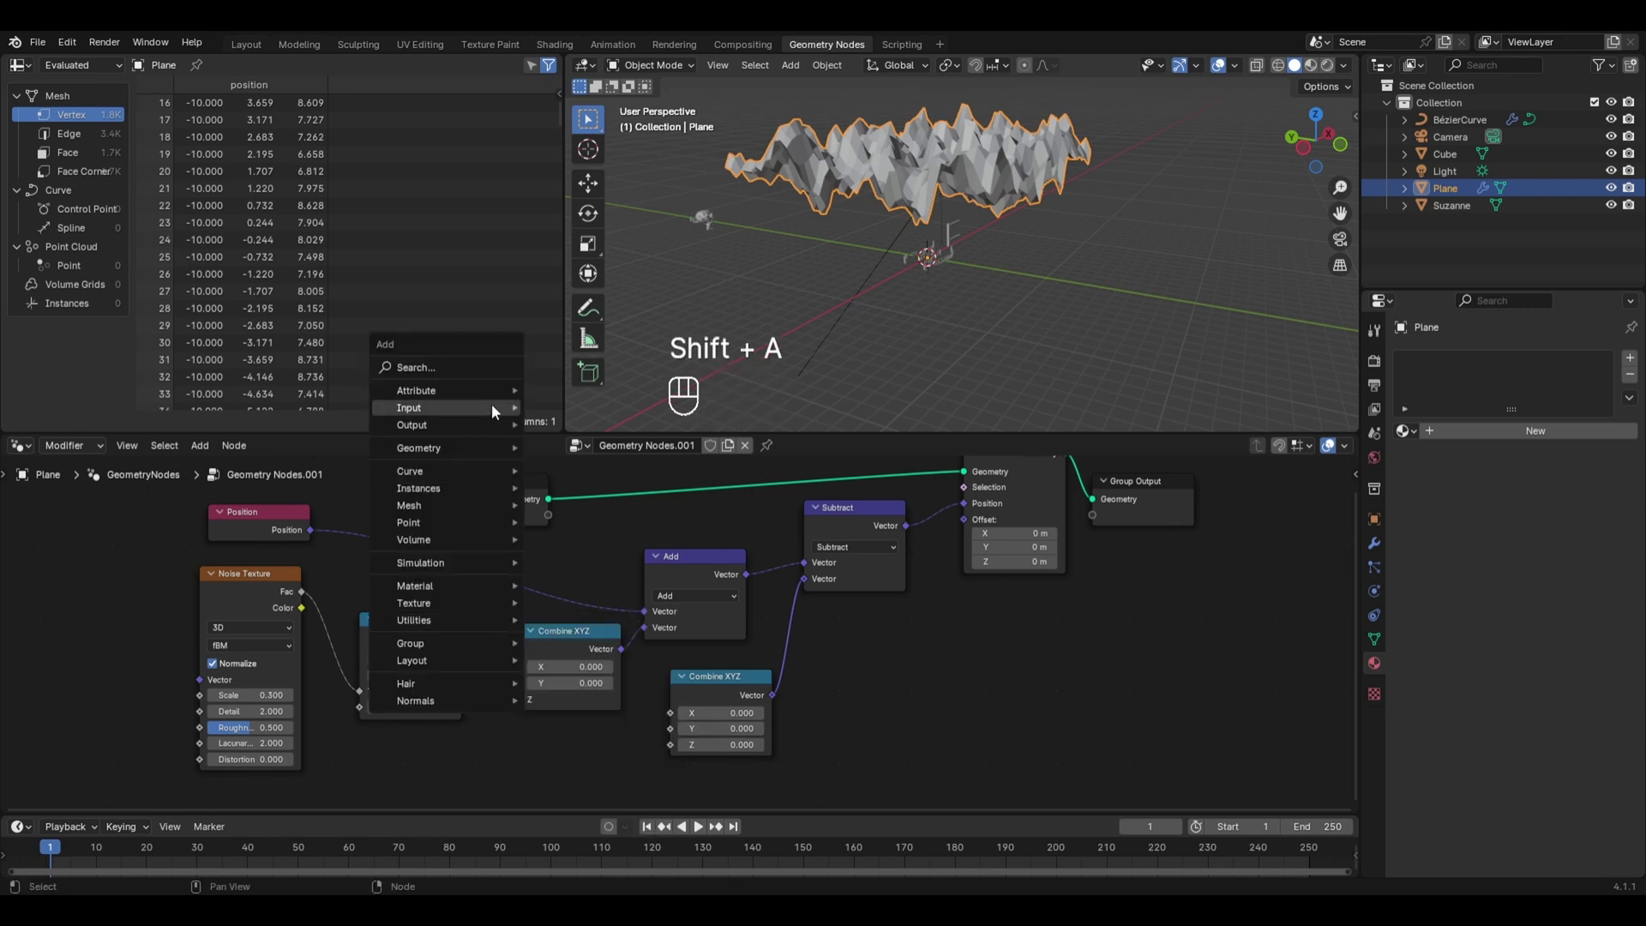
mouse_move(491, 403)
mouse_move(564, 409)
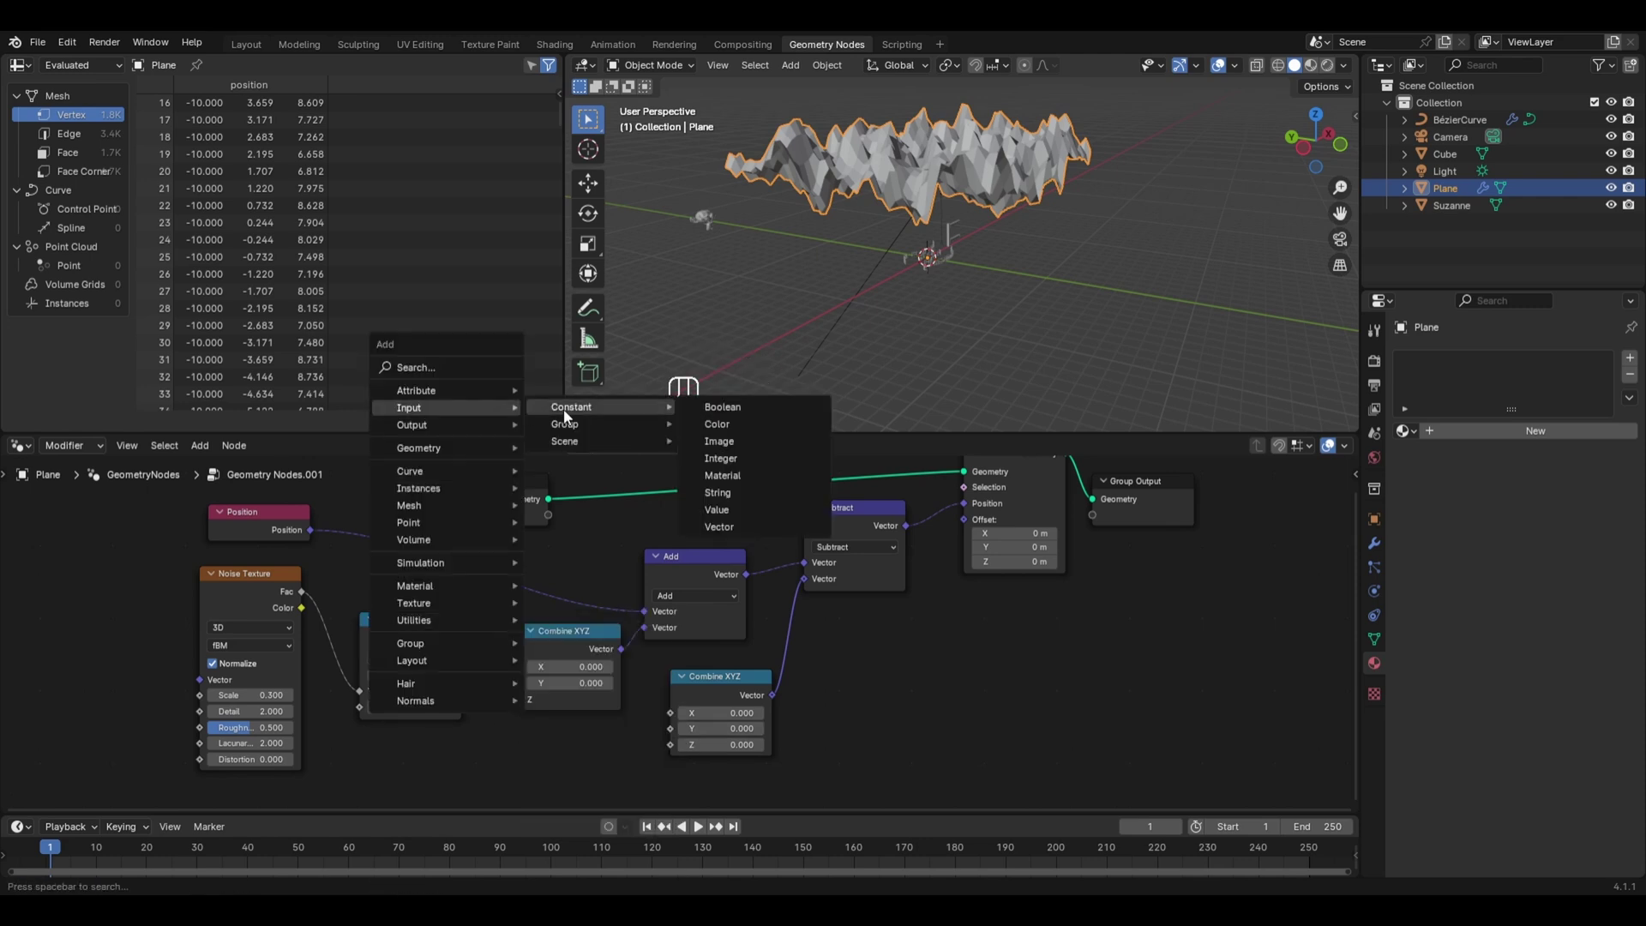
click(740, 505)
click(324, 733)
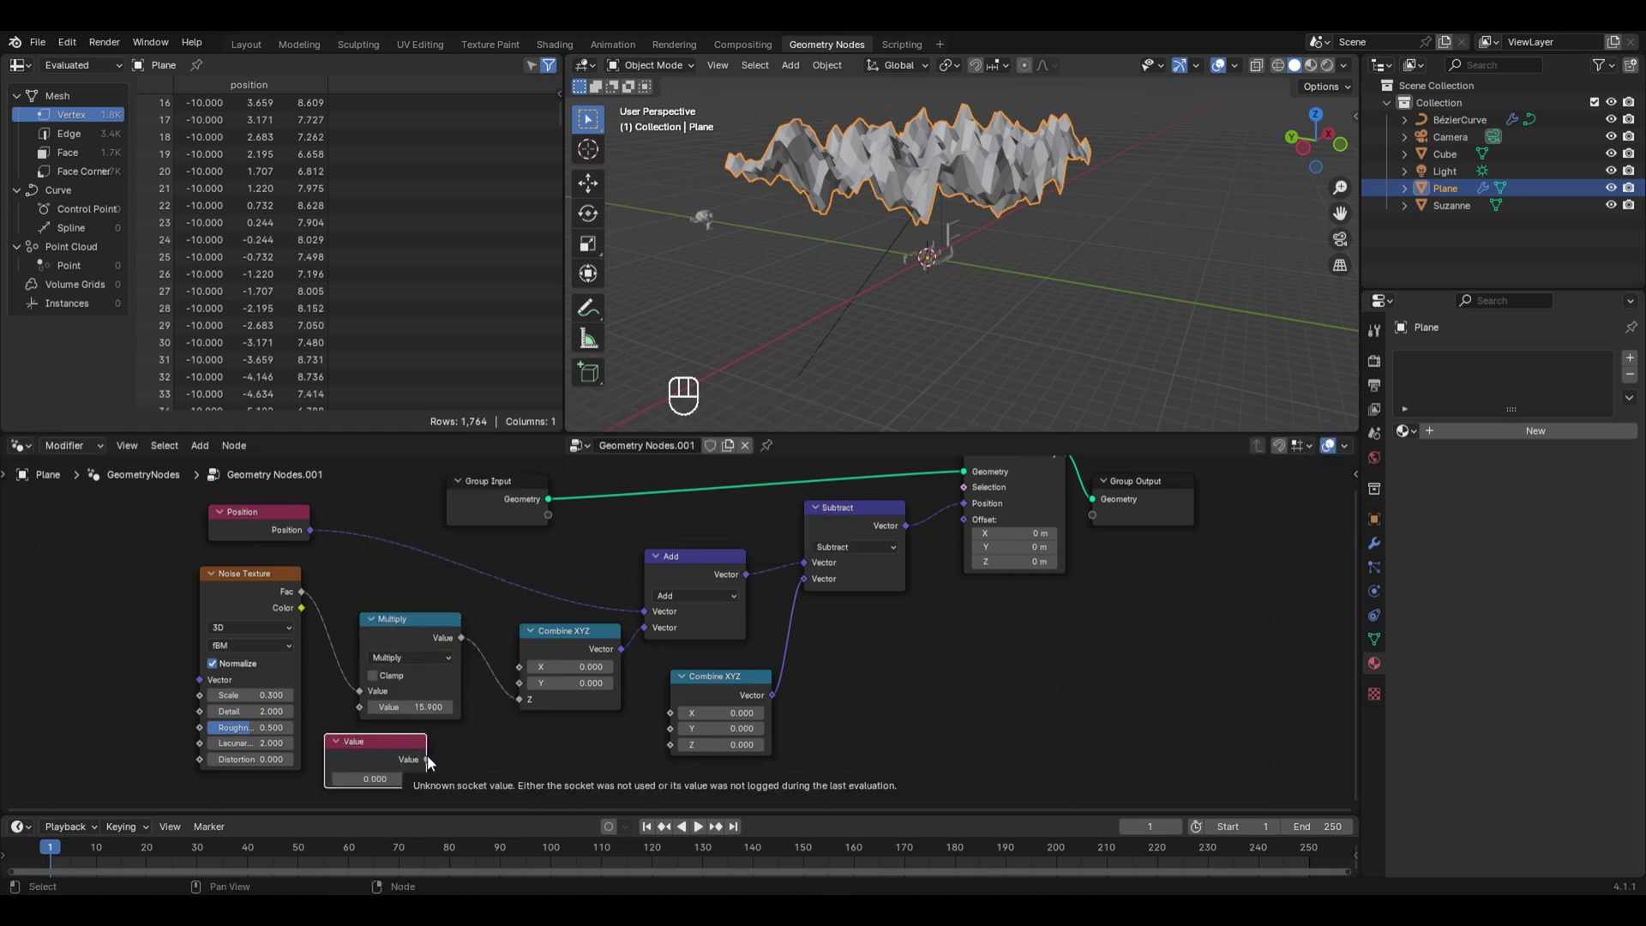
drag(426, 759, 360, 708)
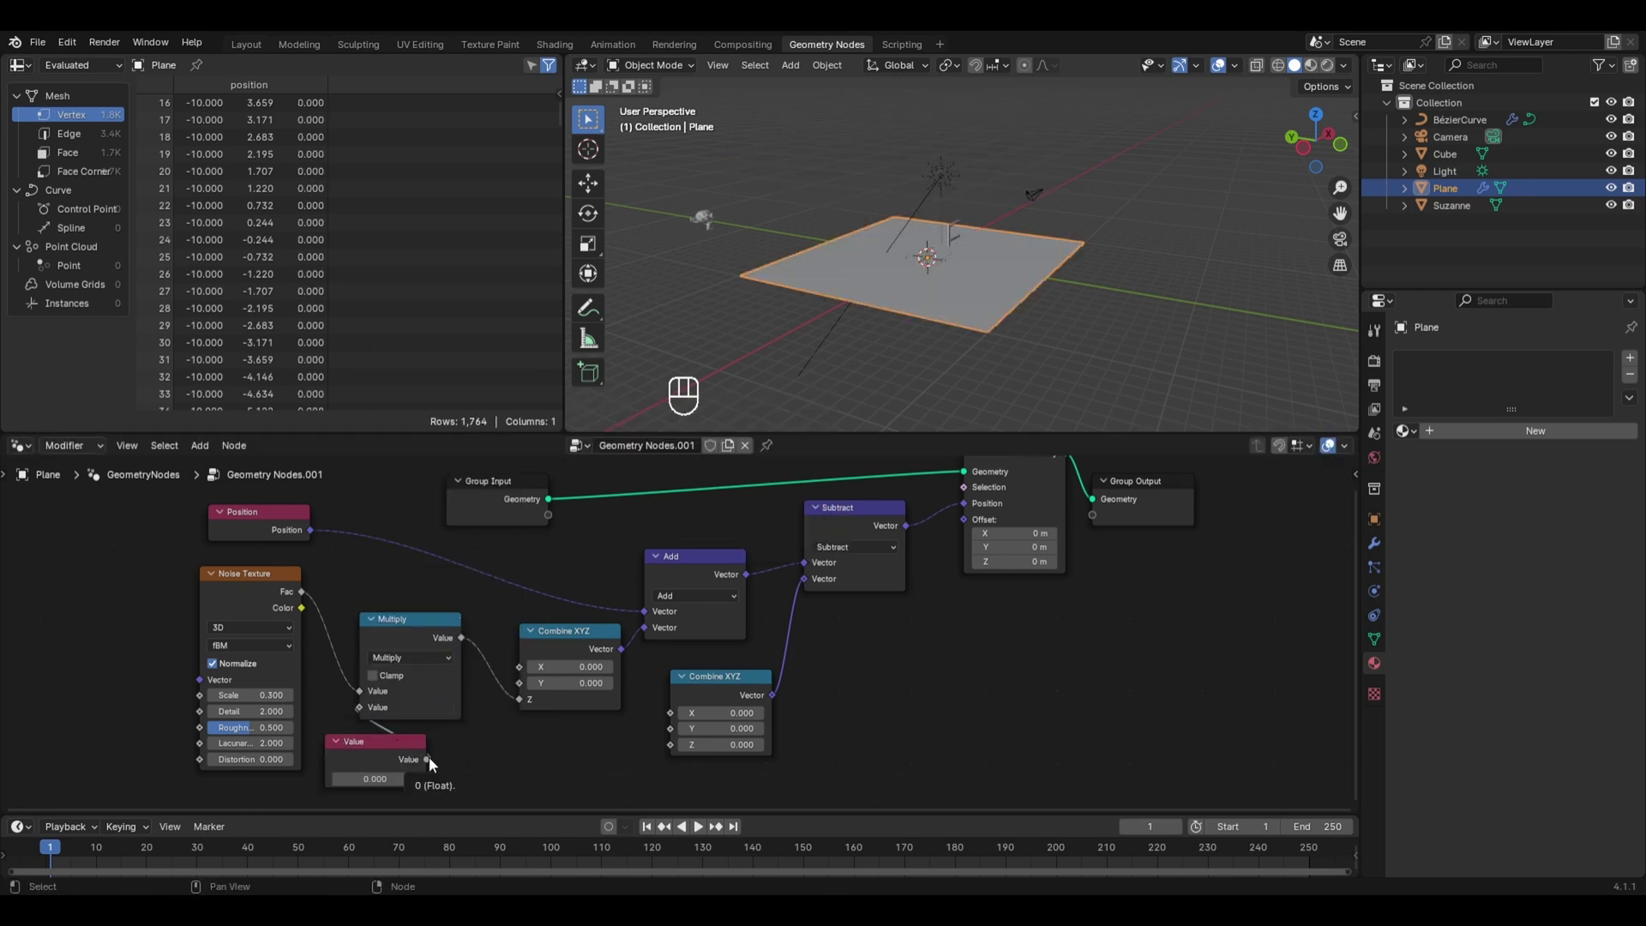
drag(428, 757, 661, 742)
Step: Reposition the Value node below and the Multiply node above so that they no longer overlap
key(g)
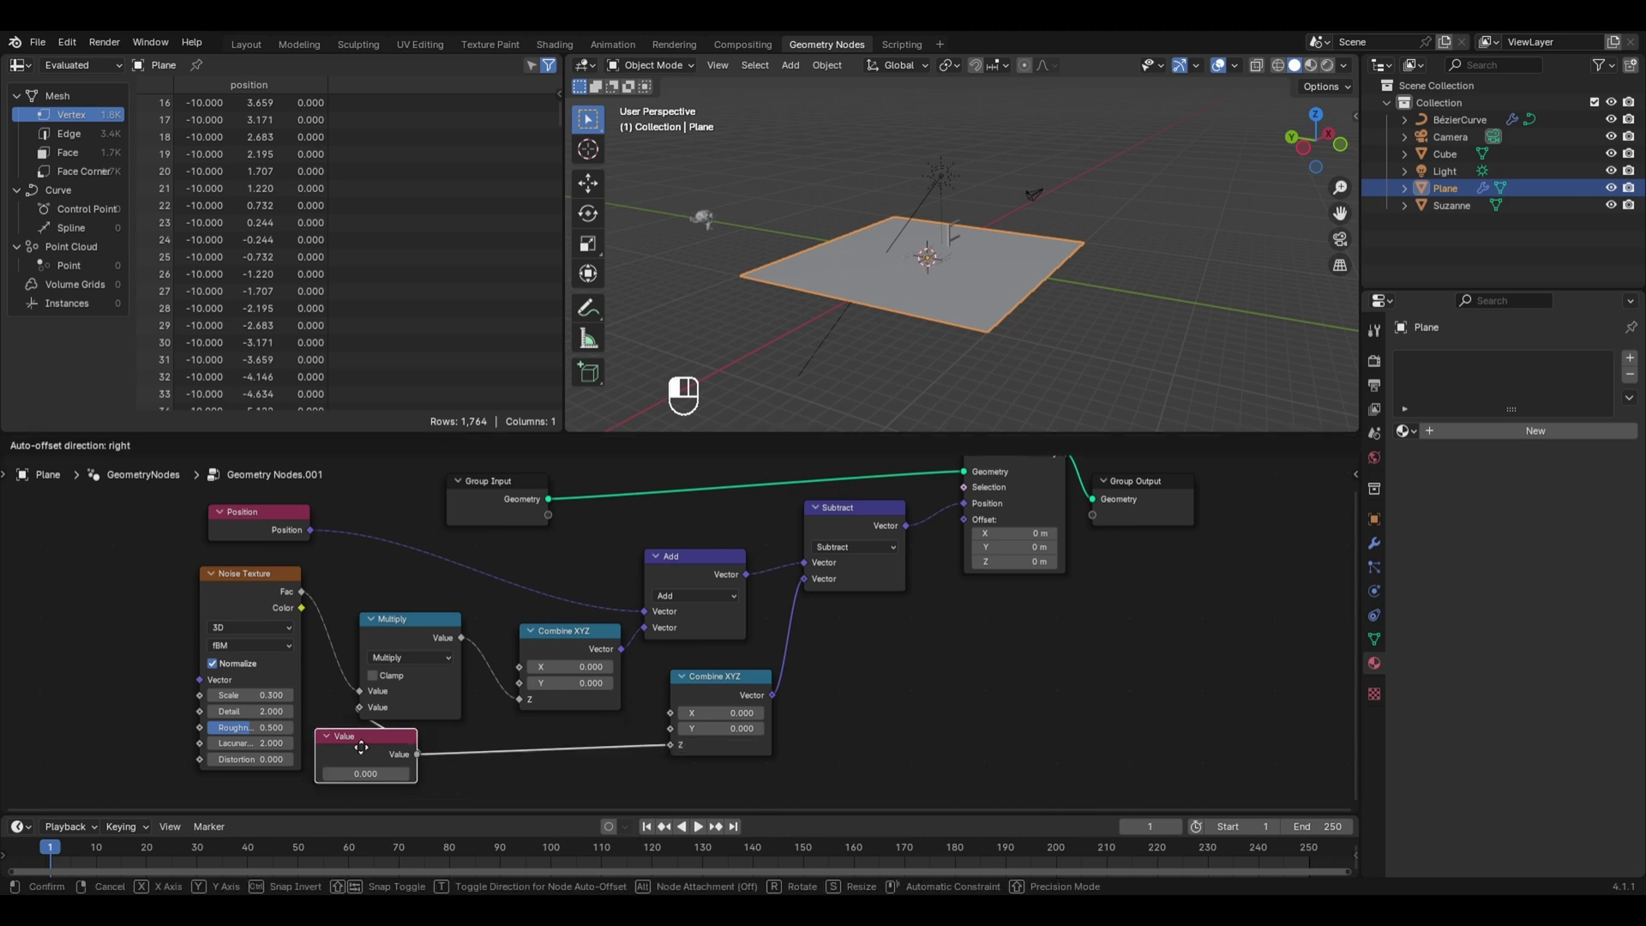
click(386, 724)
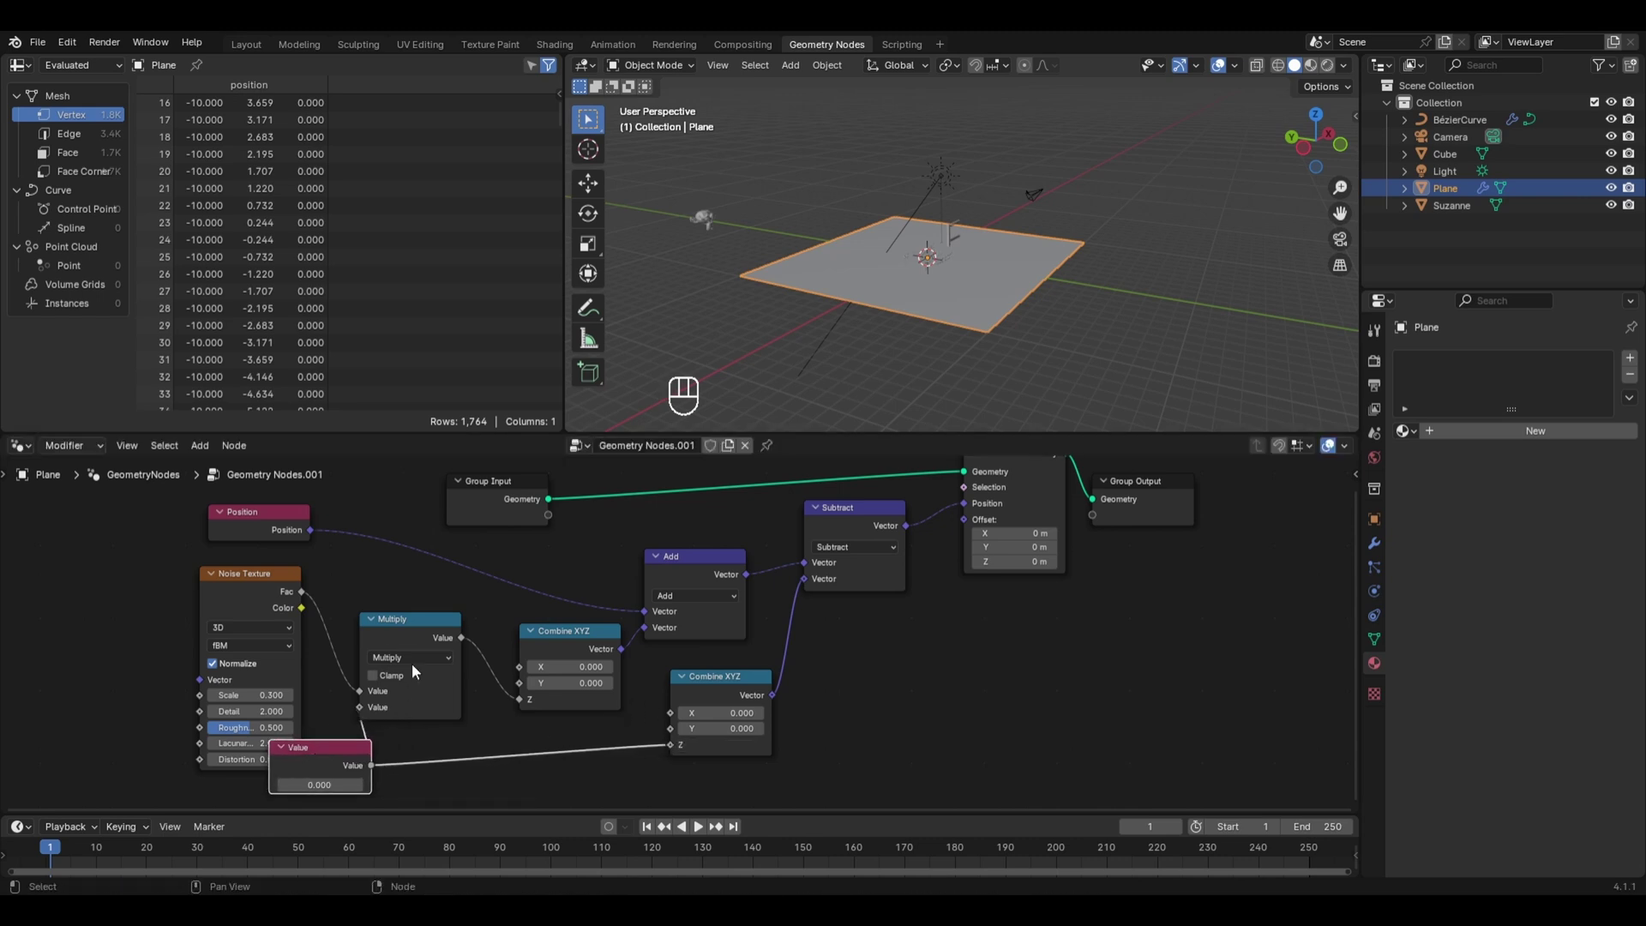
drag(413, 626, 429, 619)
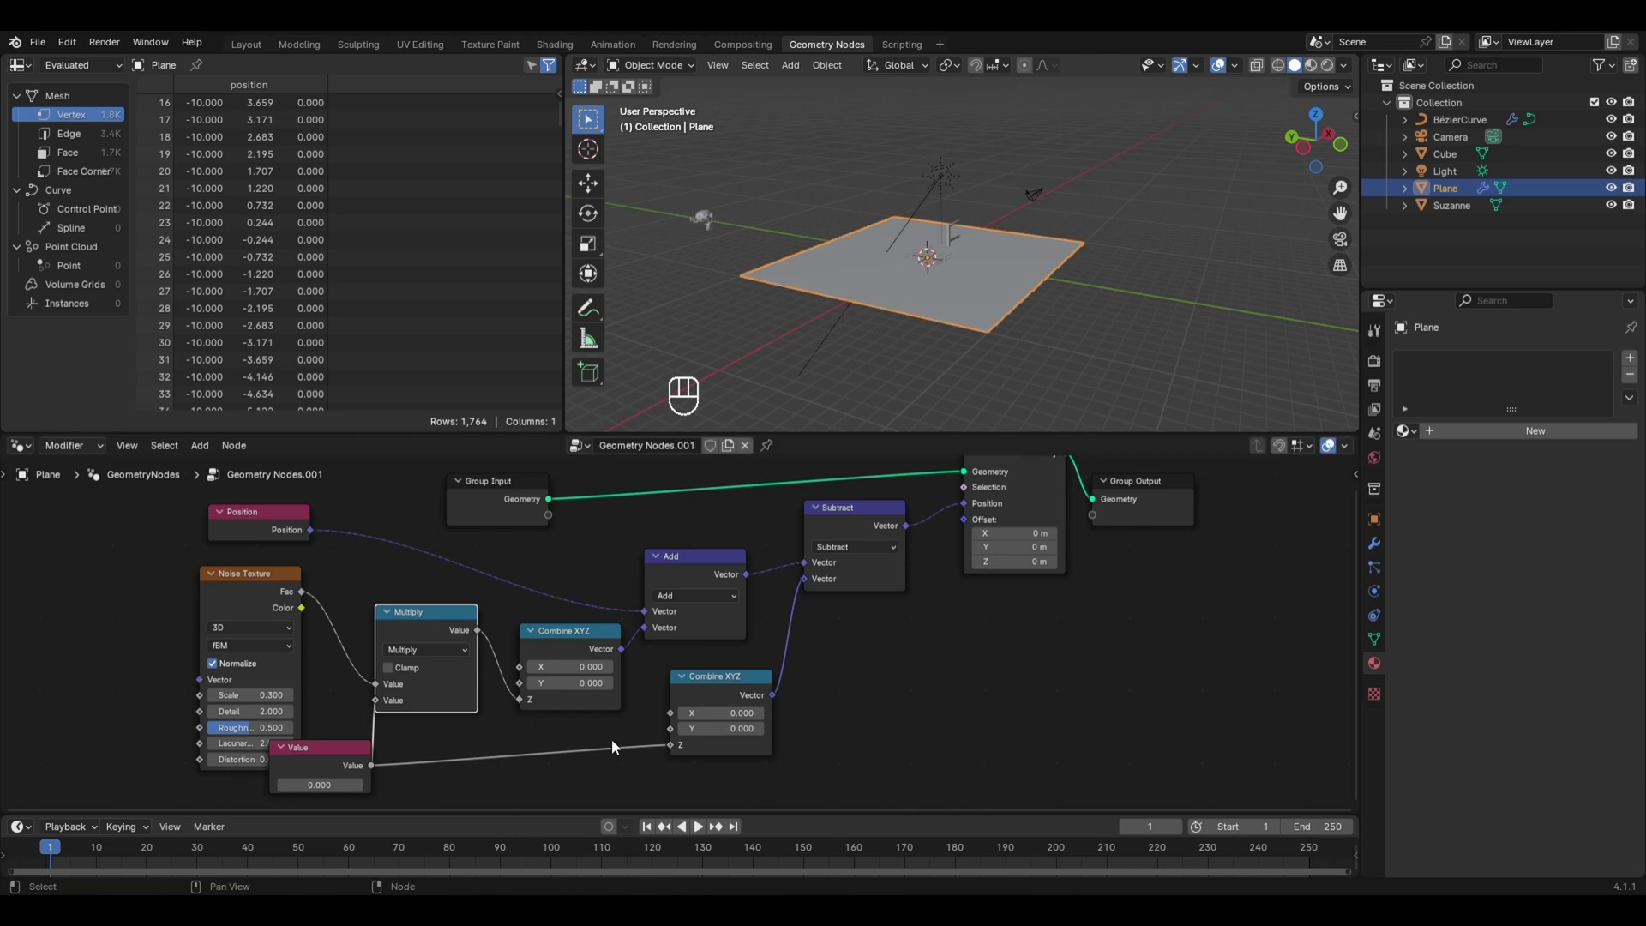
Step: Raise the Value node's value to 18.7 while checking the plane's displacement from the side
drag(334, 784, 386, 785)
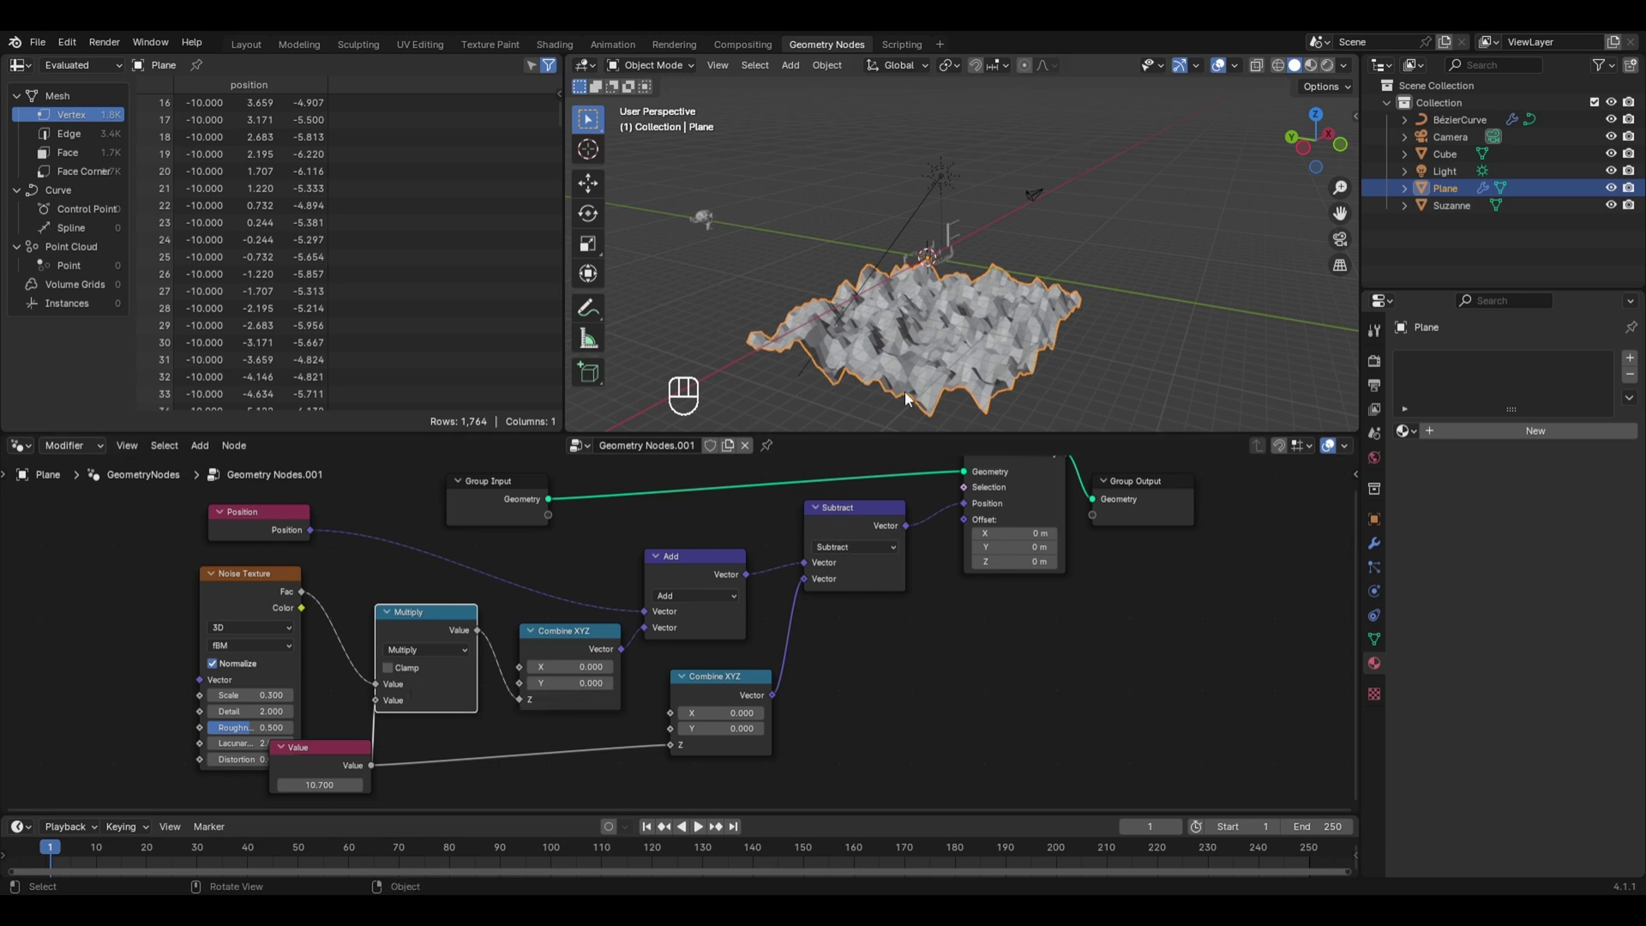
middle_drag(906, 389, 988, 359)
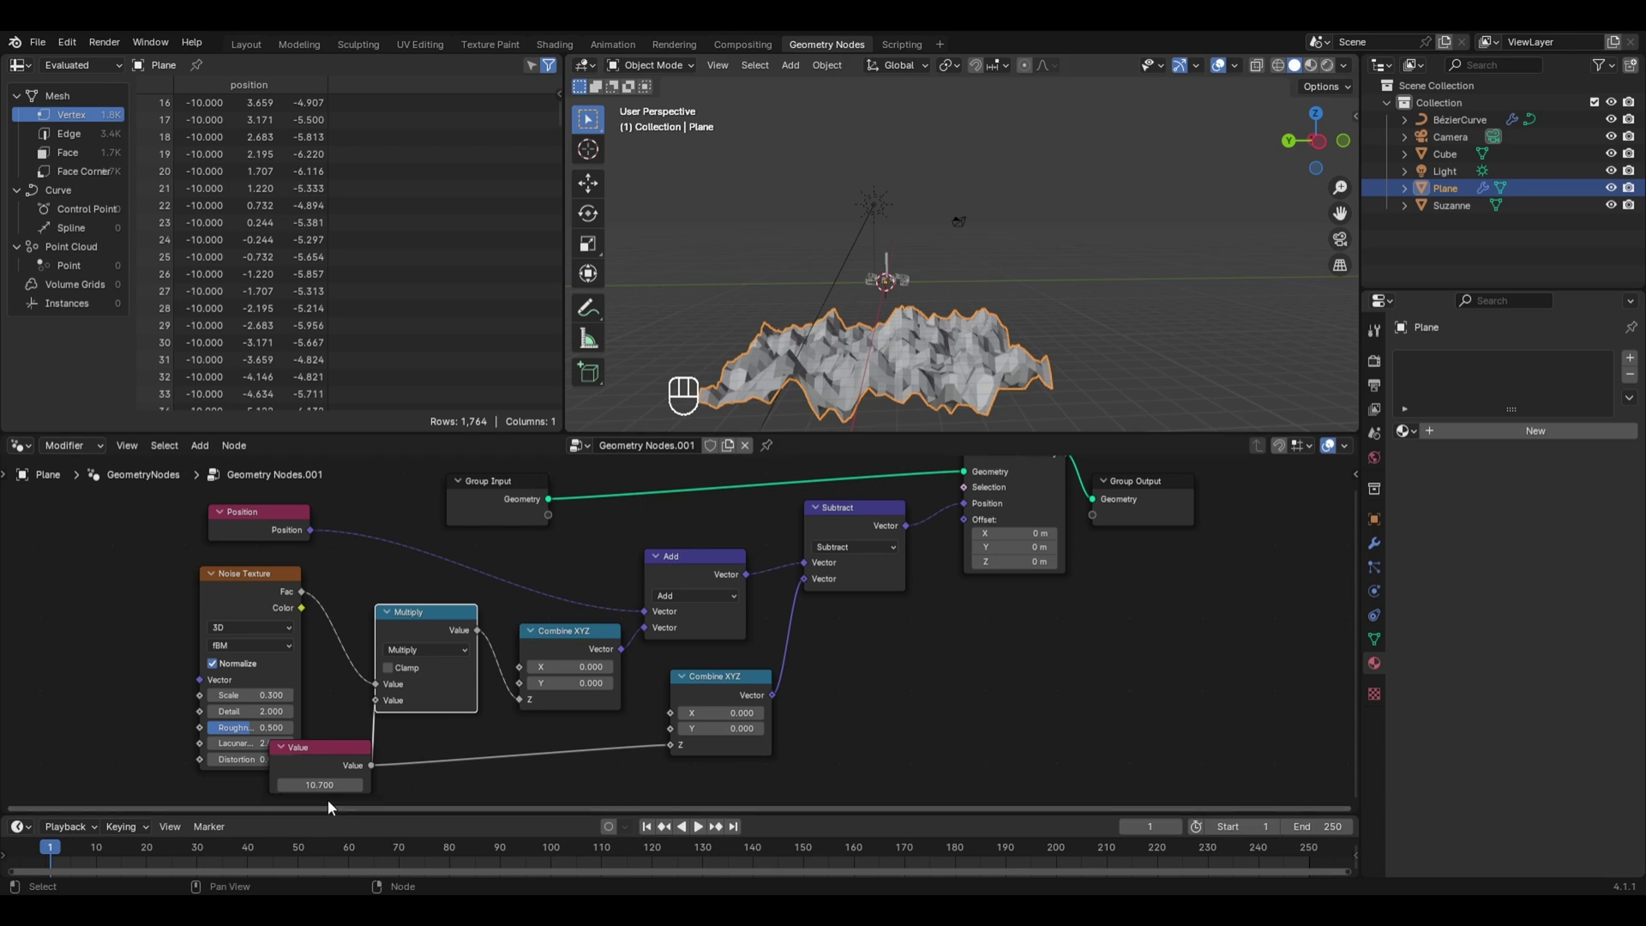
drag(323, 786, 395, 786)
scroll(860, 358, down, 2)
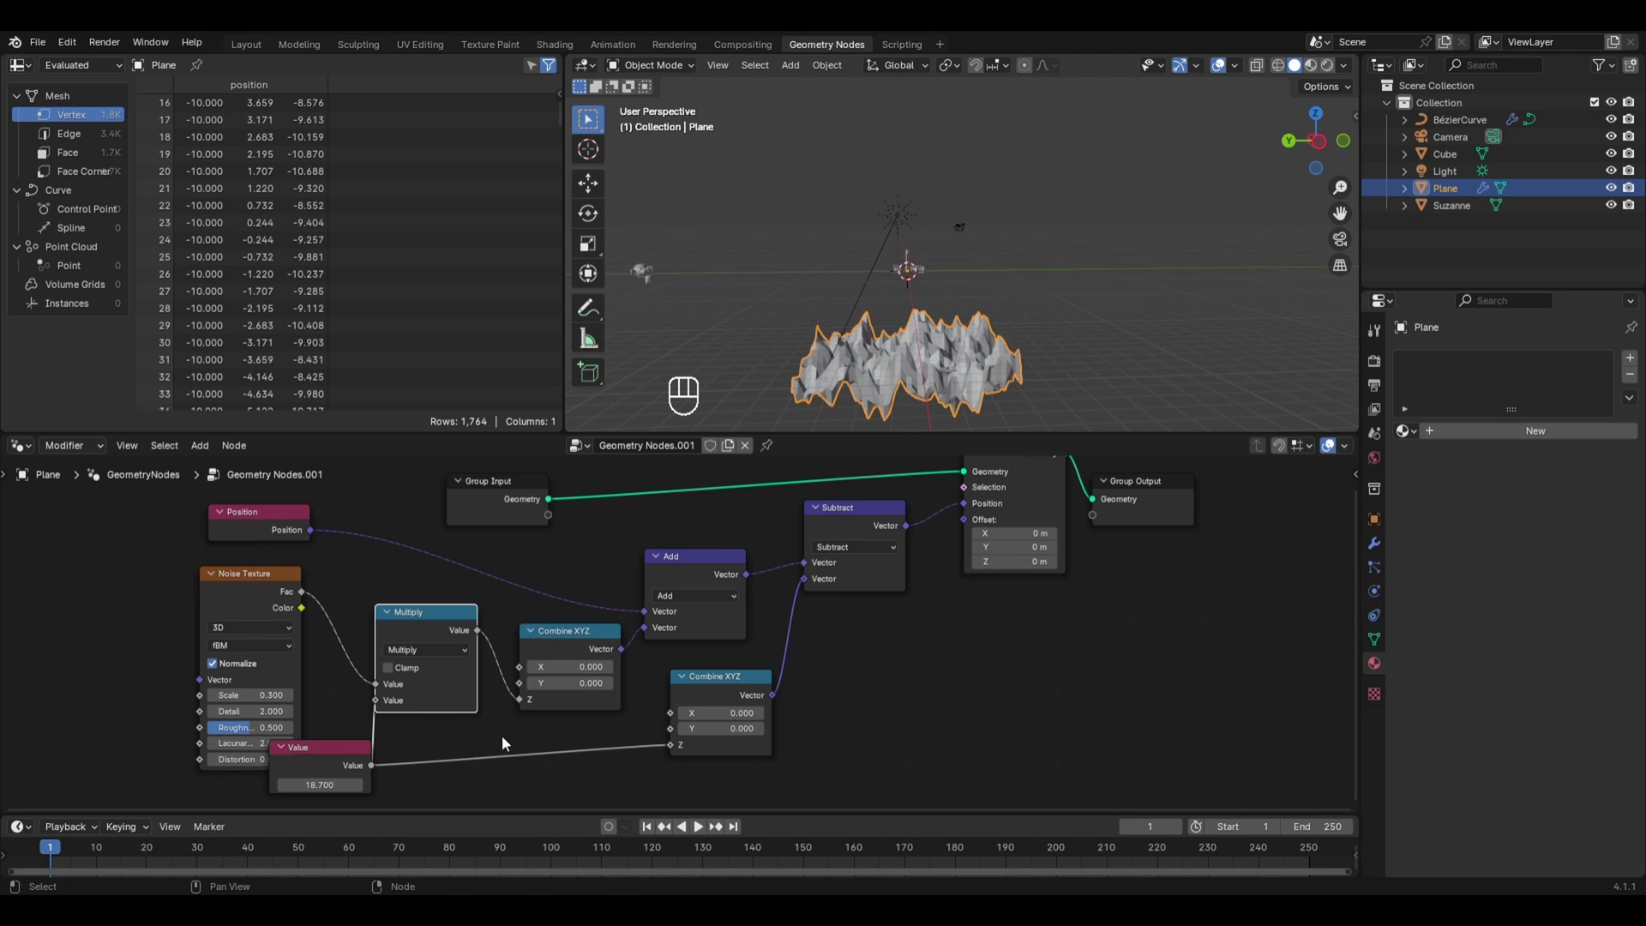
Step: Insert a Math node on the link between the Value node and the second Combine XYZ node's Z input
key(shift+a)
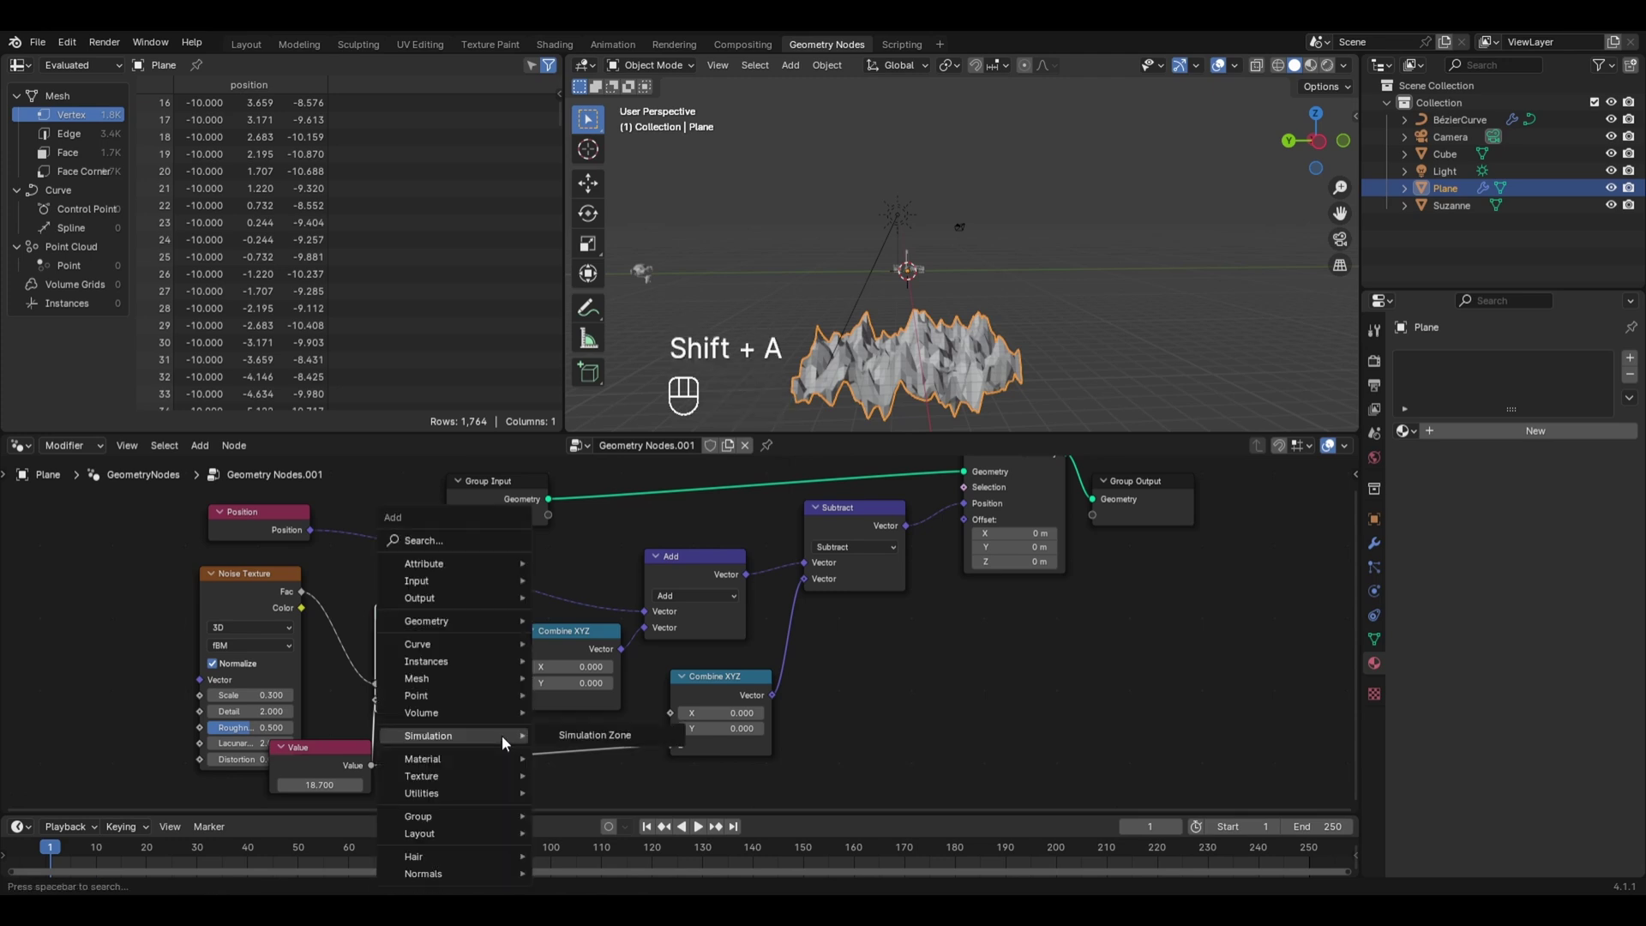
mouse_move(492, 789)
mouse_move(595, 667)
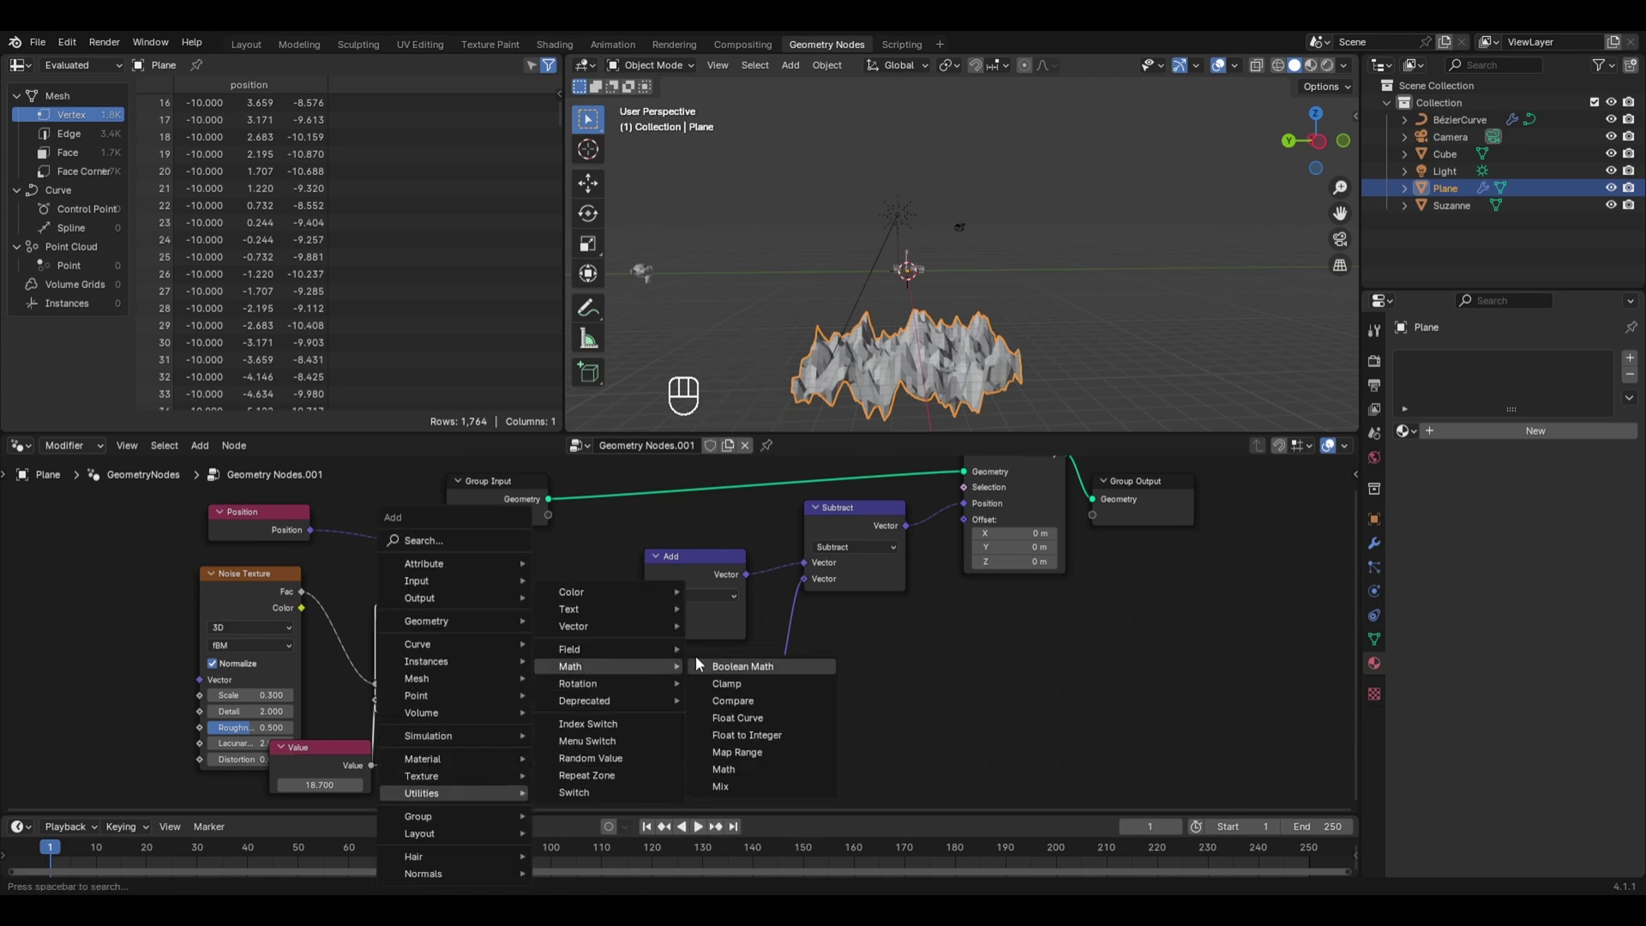
click(734, 765)
click(490, 743)
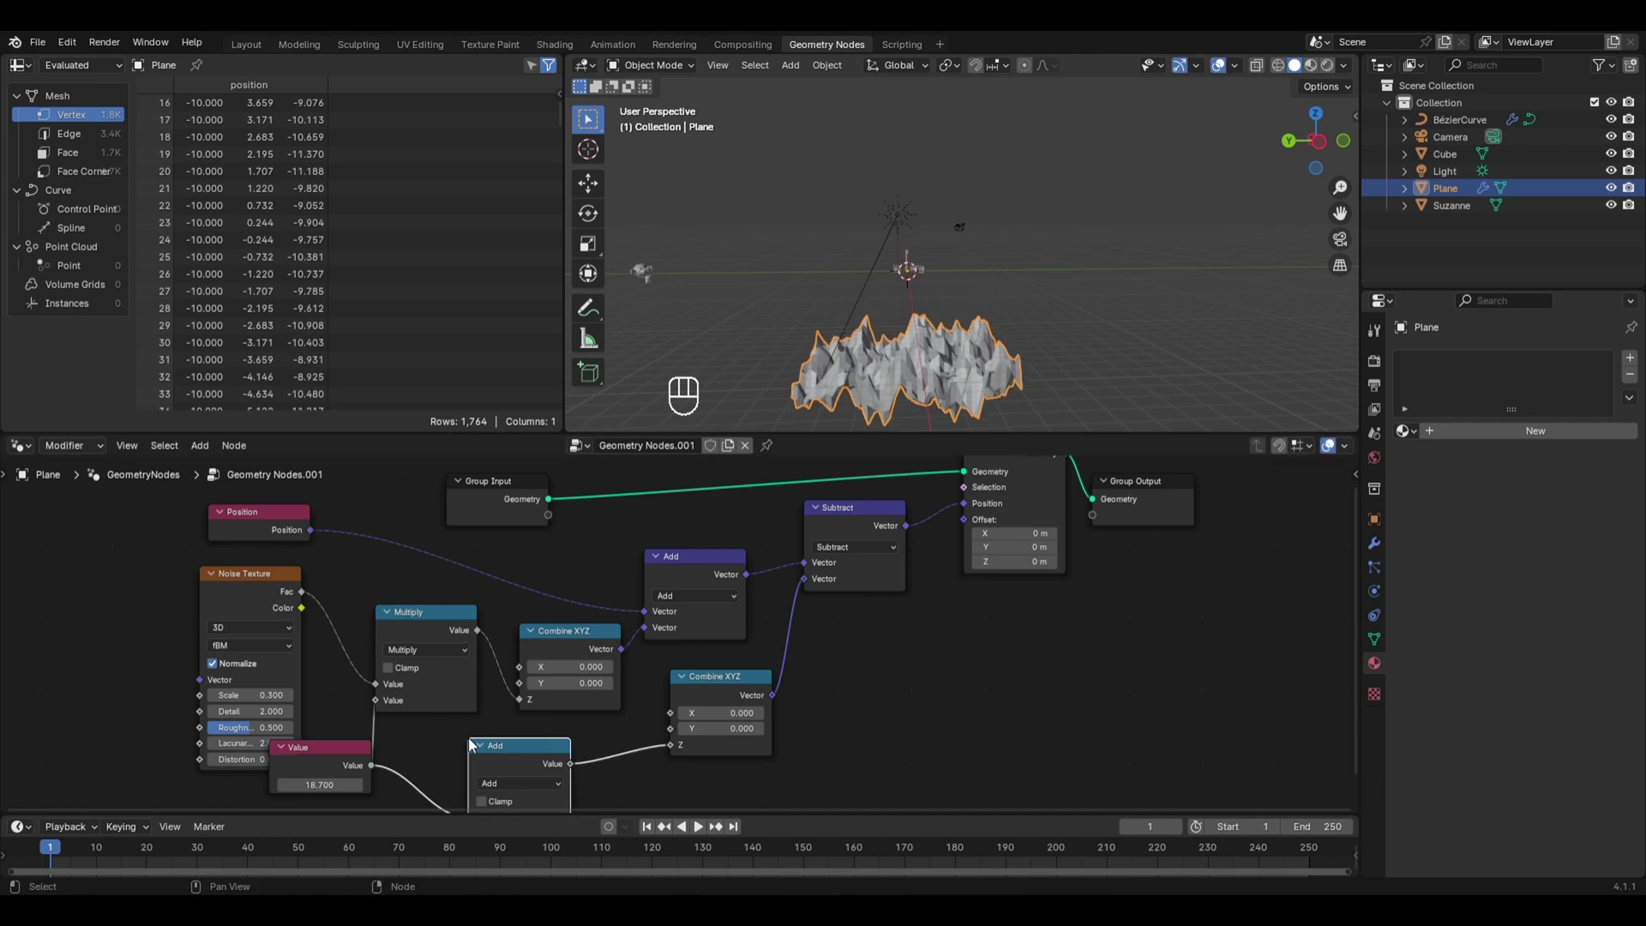
Step: Change the new Math node's operation to Divide with a second value of 2, and save the file
middle_drag(490, 744, 504, 582)
click(527, 621)
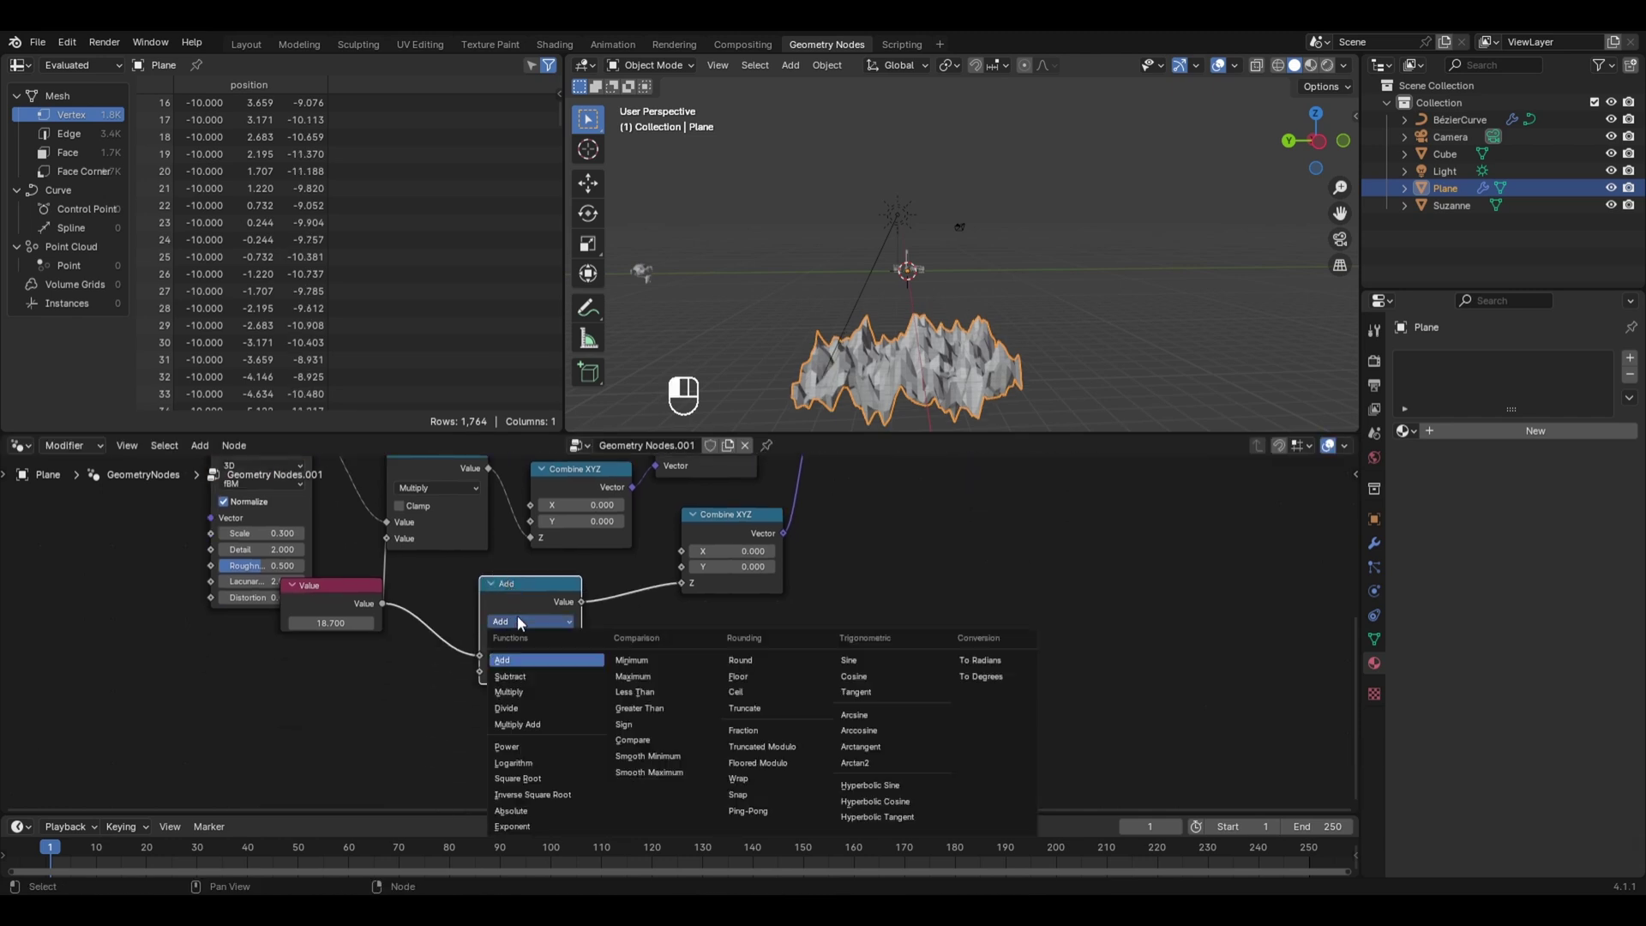
click(514, 712)
key(ctrl+s)
scroll(834, 388, down, 2)
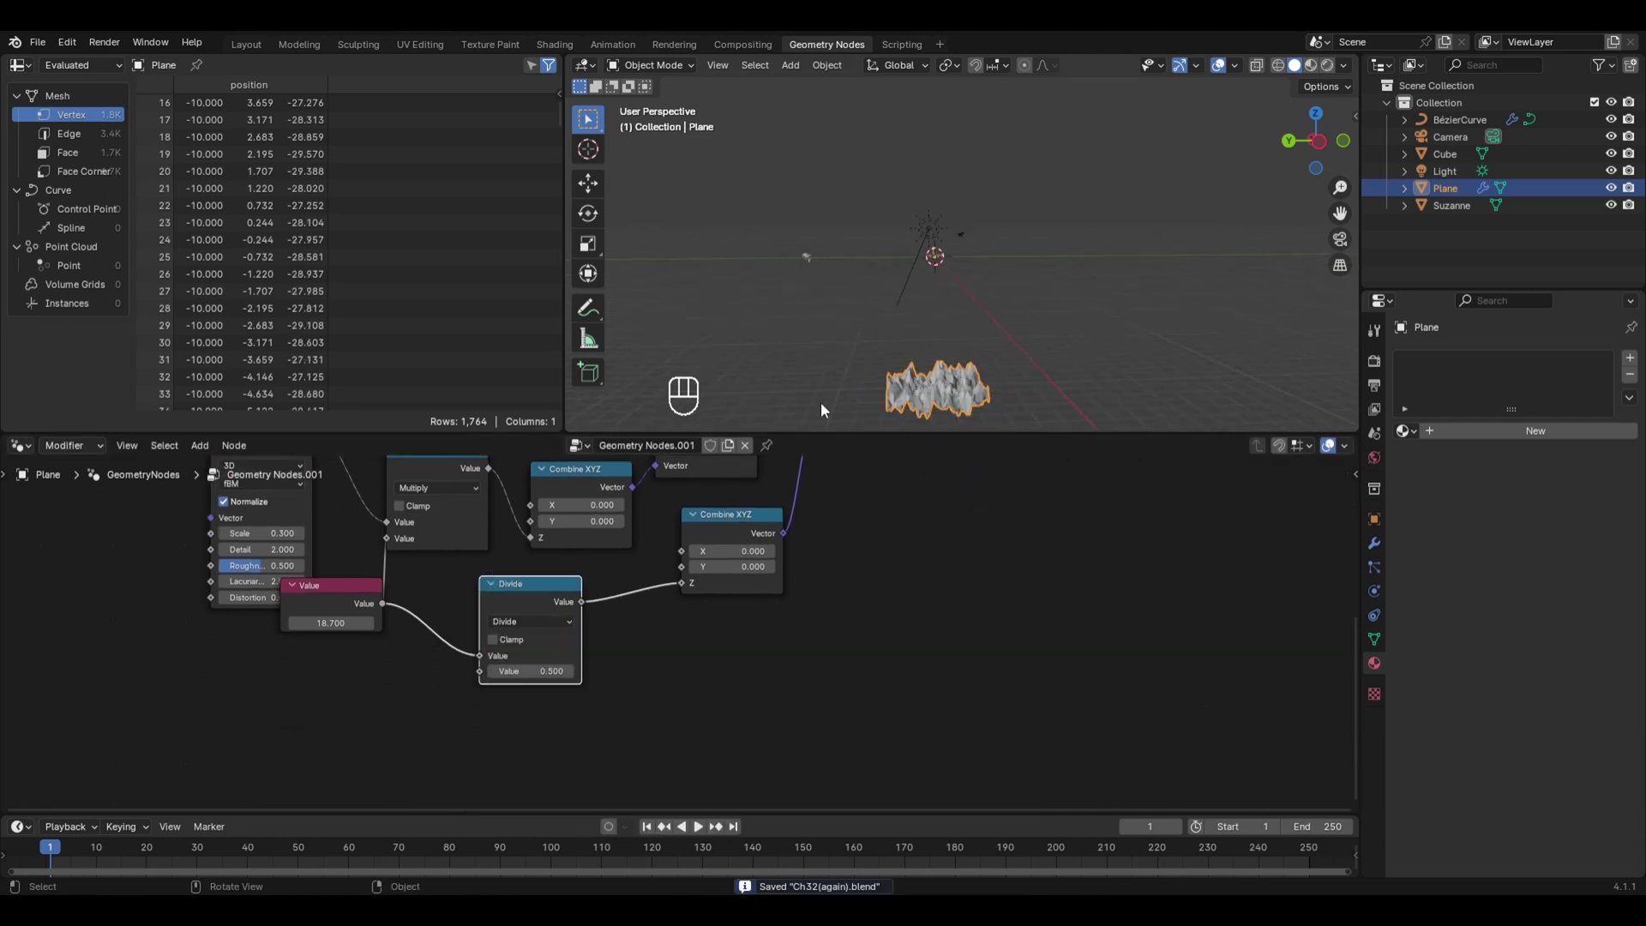
click(537, 671)
text(2)
key(Return)
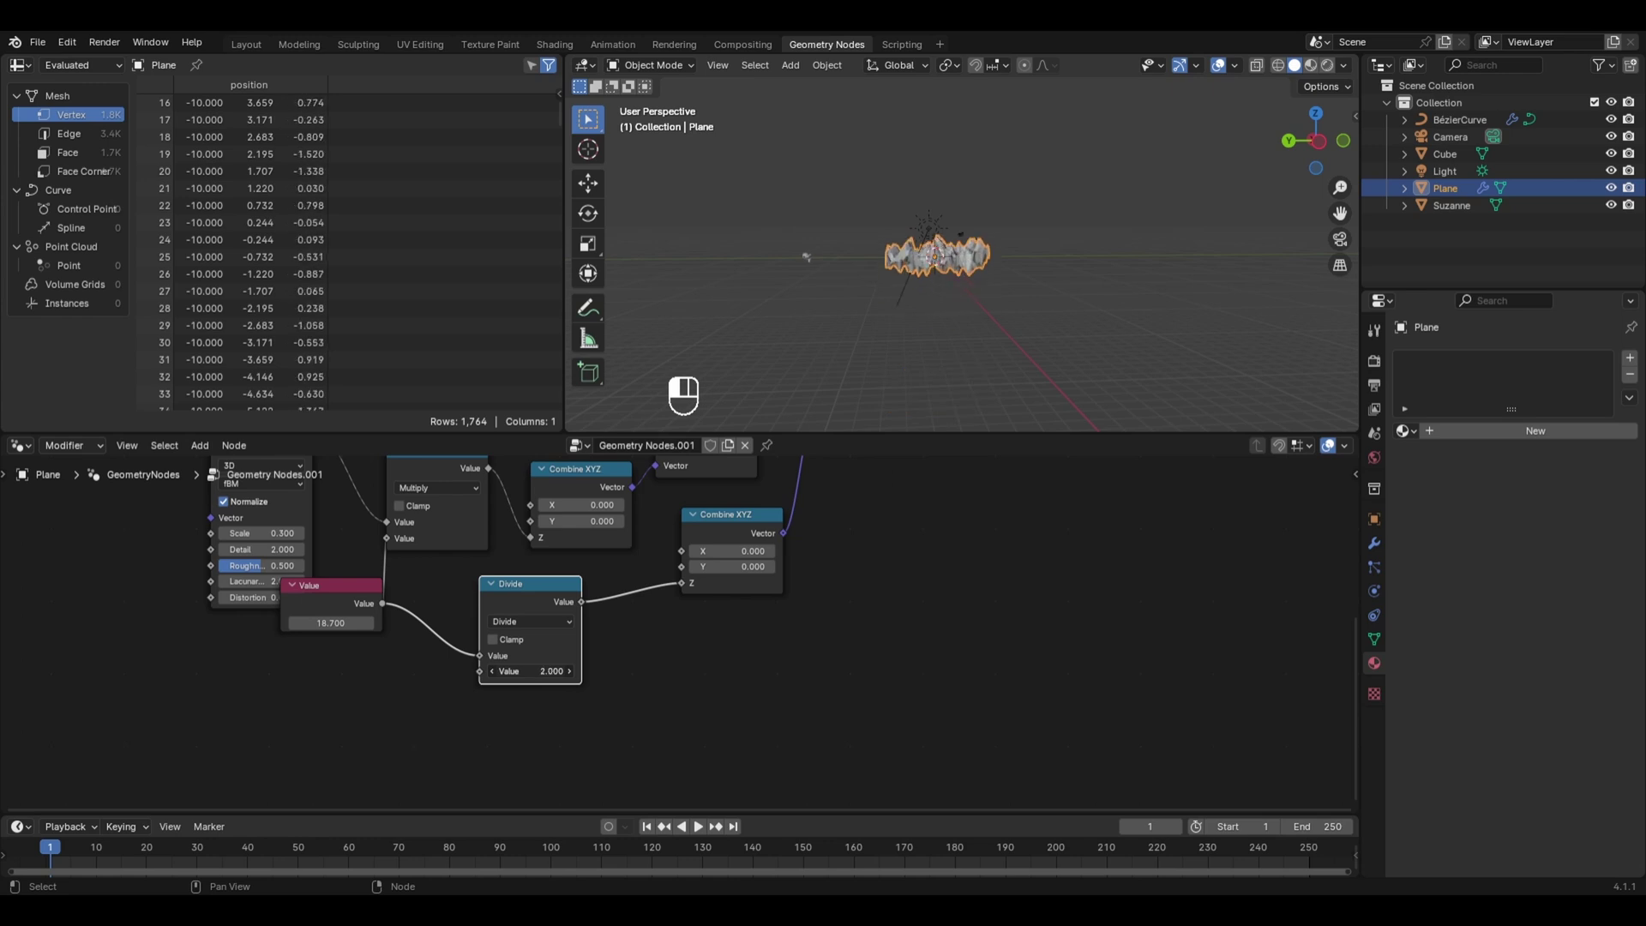
Step: Try a second value of 4.2 on the Divide node, check the plane in front view, and restore the value to 2
mouse_move(532, 670)
mouse_down()
mouse_move(583, 671)
mouse_move(523, 674)
mouse_up()
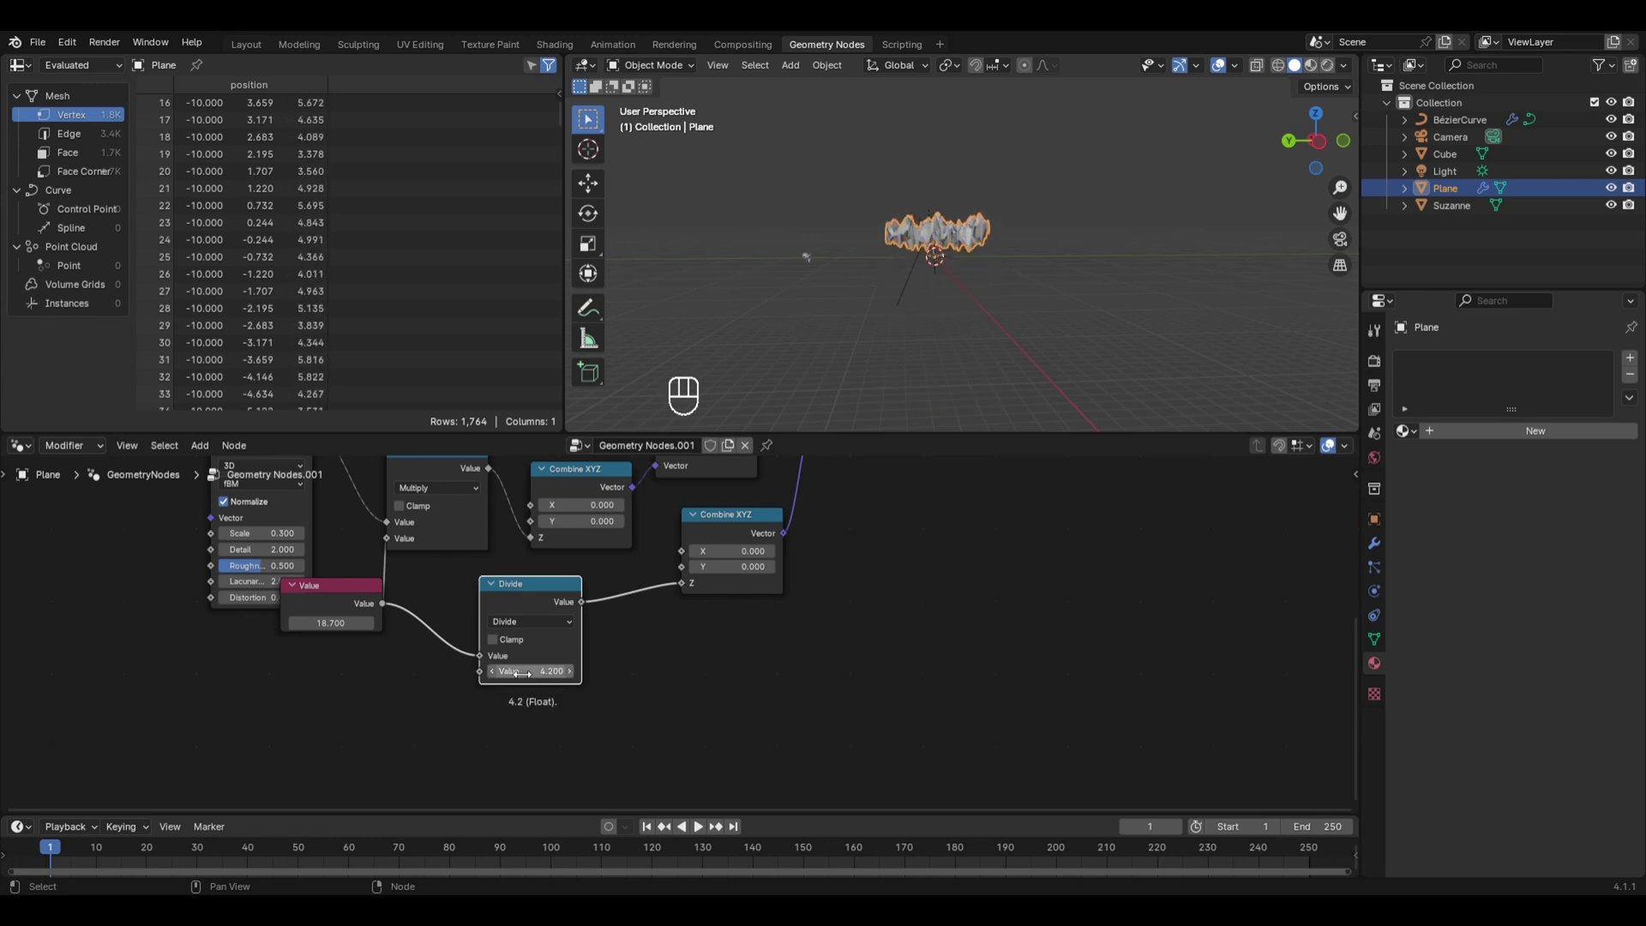
middle_drag(892, 322, 1011, 254)
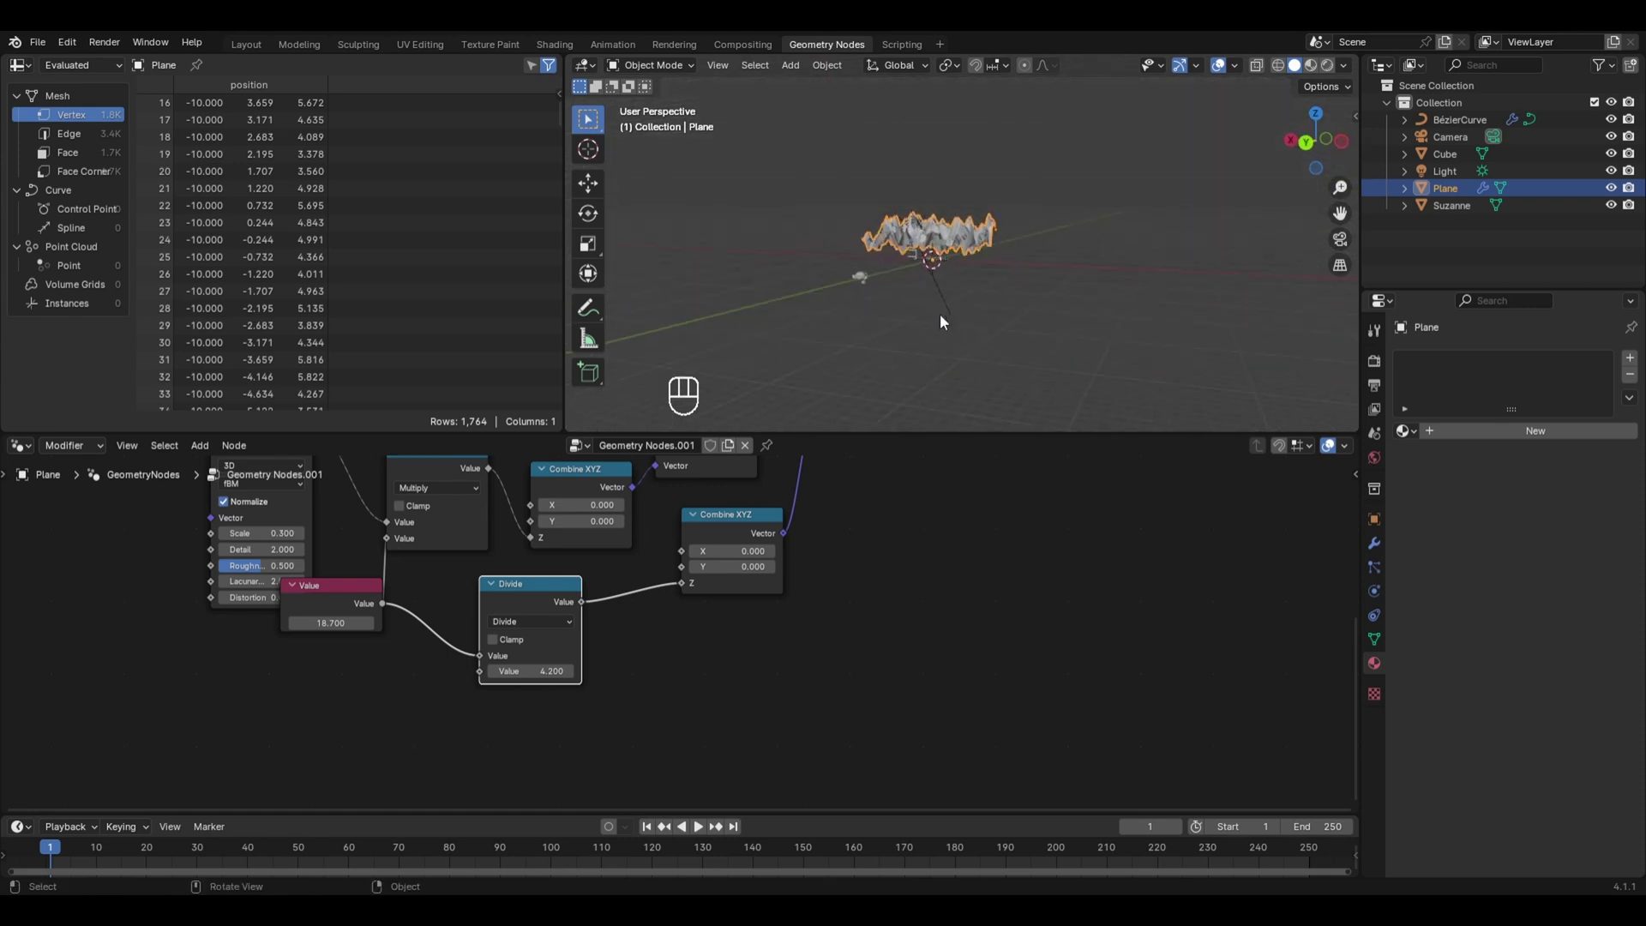
key(KP_1)
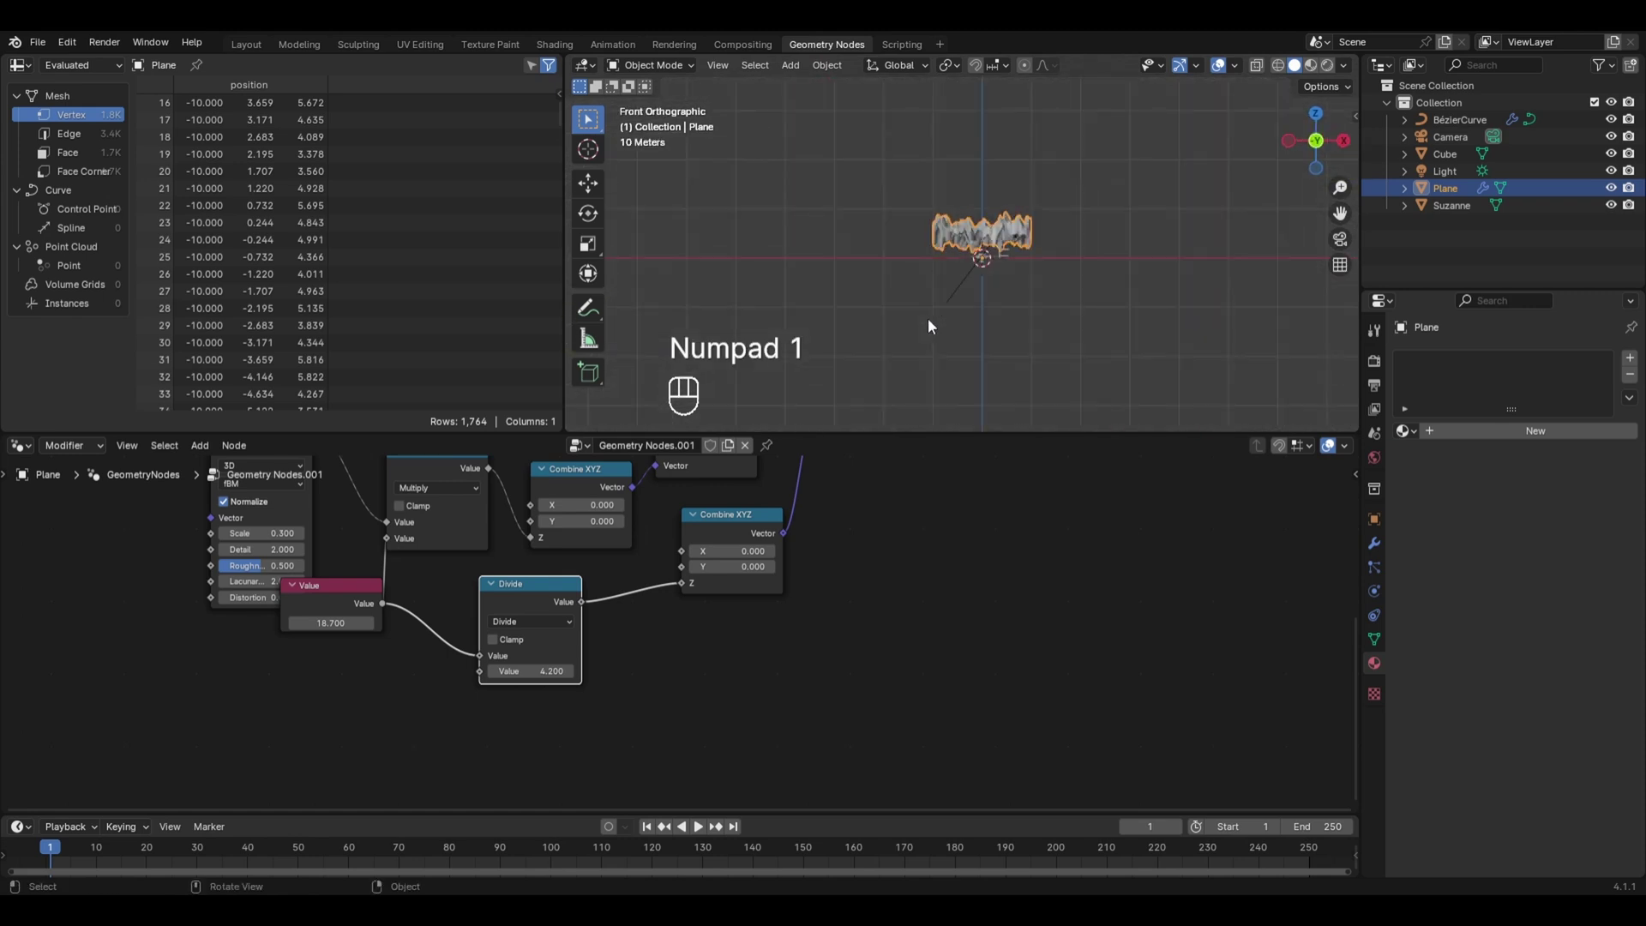
scroll(1110, 247, up, 2)
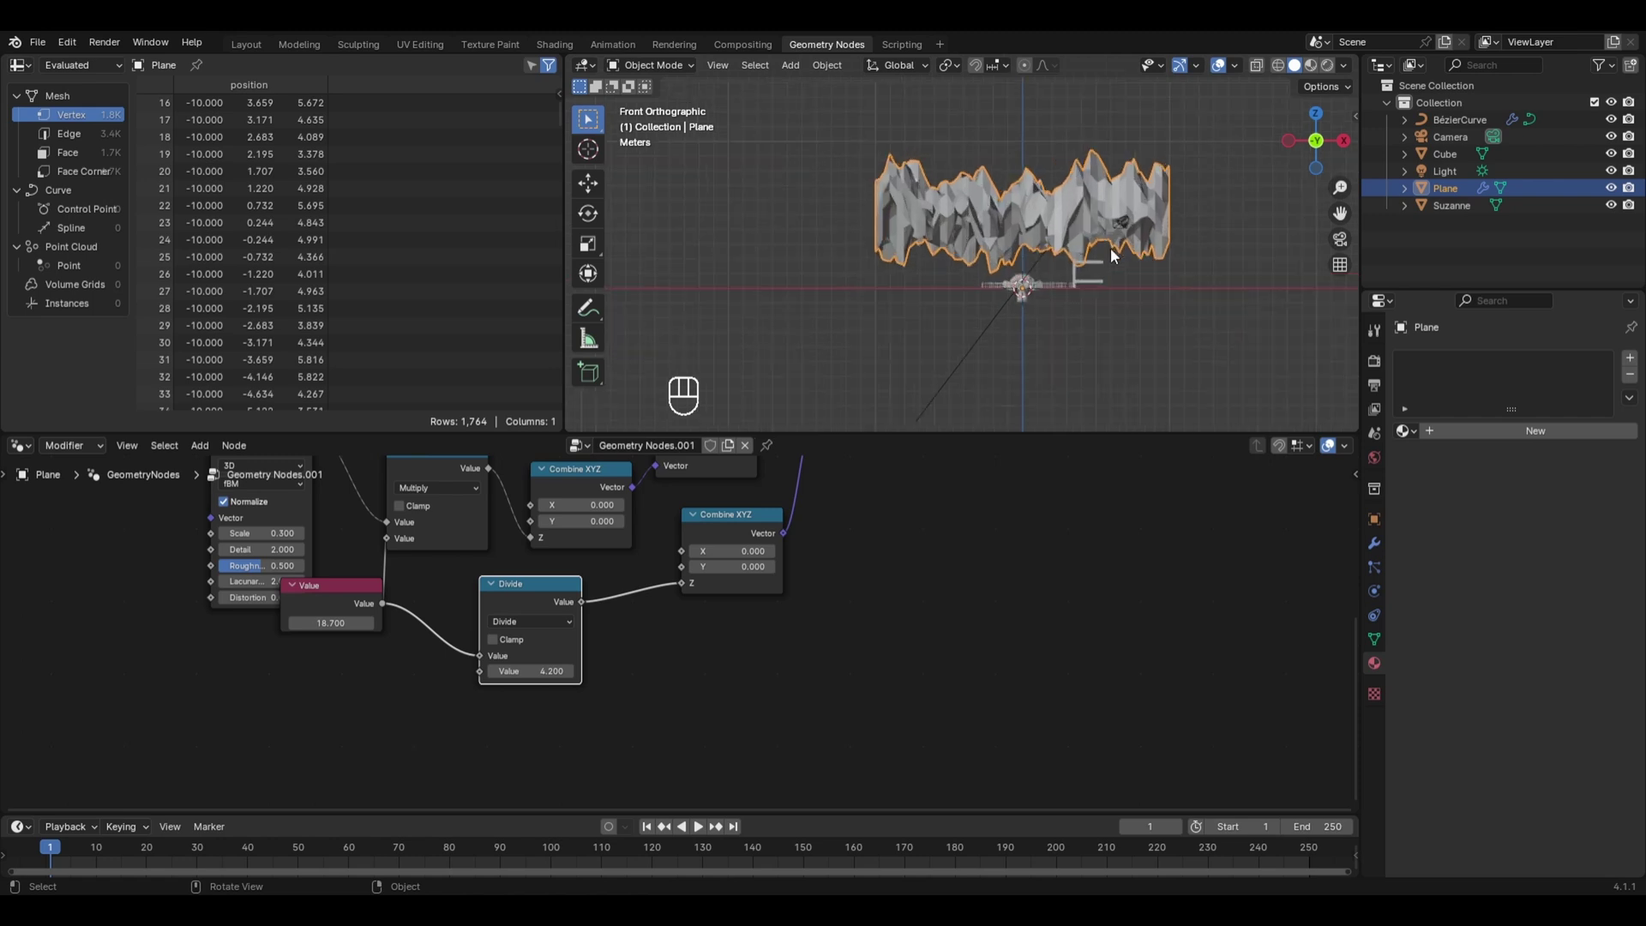
drag(533, 671, 486, 672)
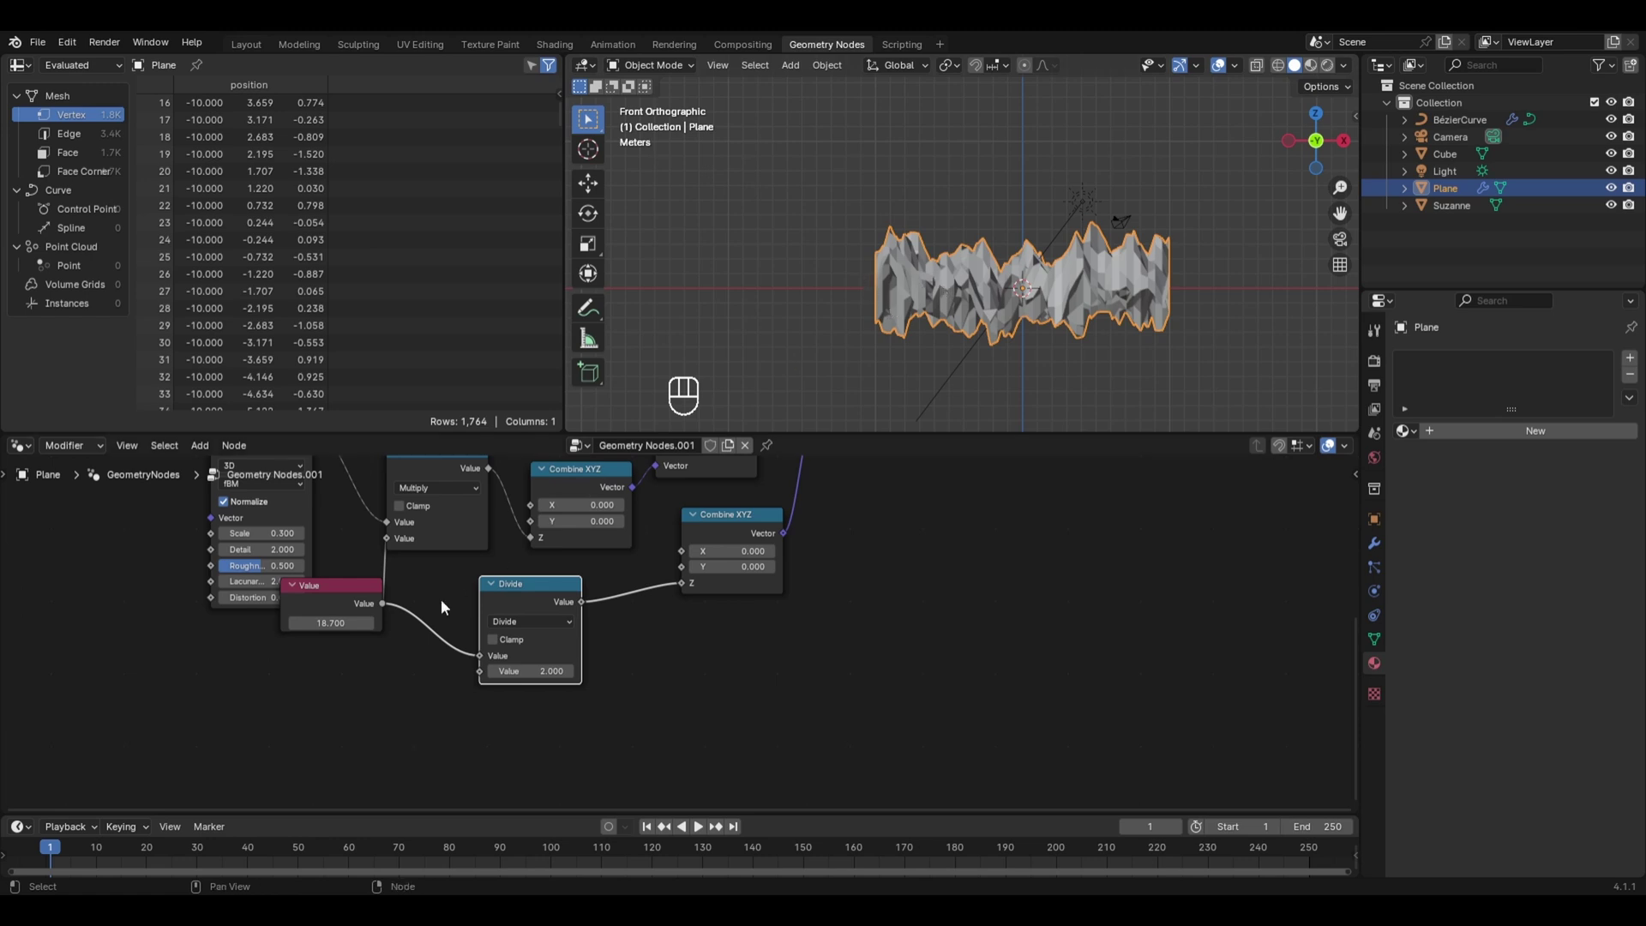
Step: Set the Value node's value to 0
double_click(353, 623)
text(0)
key(Return)
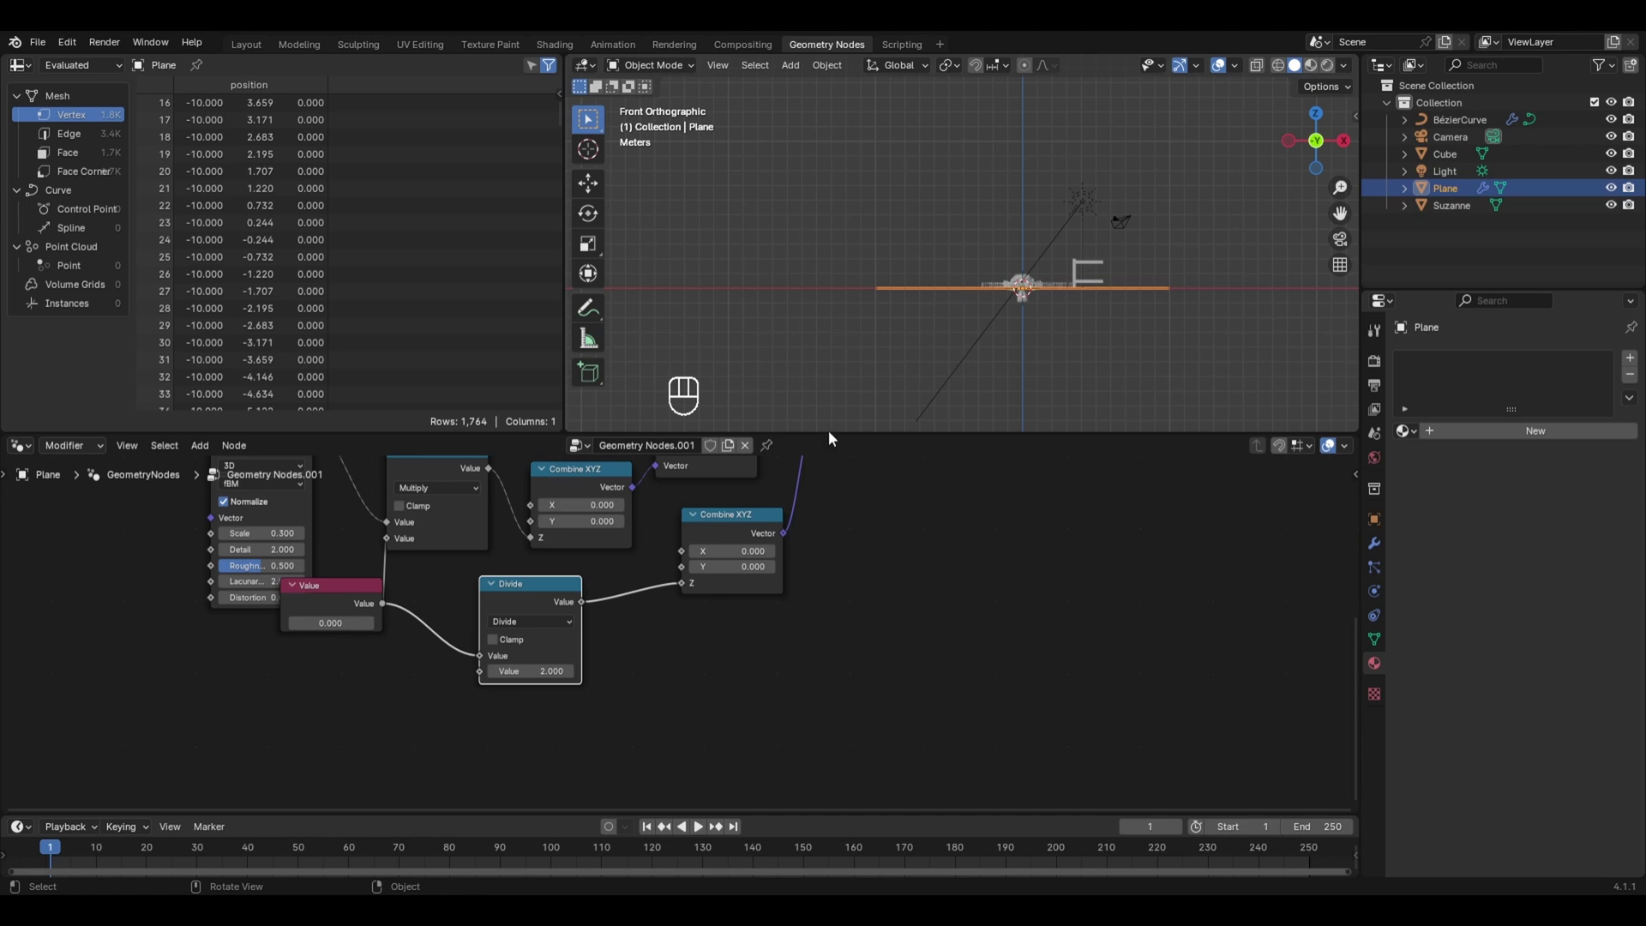
Step: Set the Value node's value to 10 and view the displaced plane at an angle
double_click(333, 623)
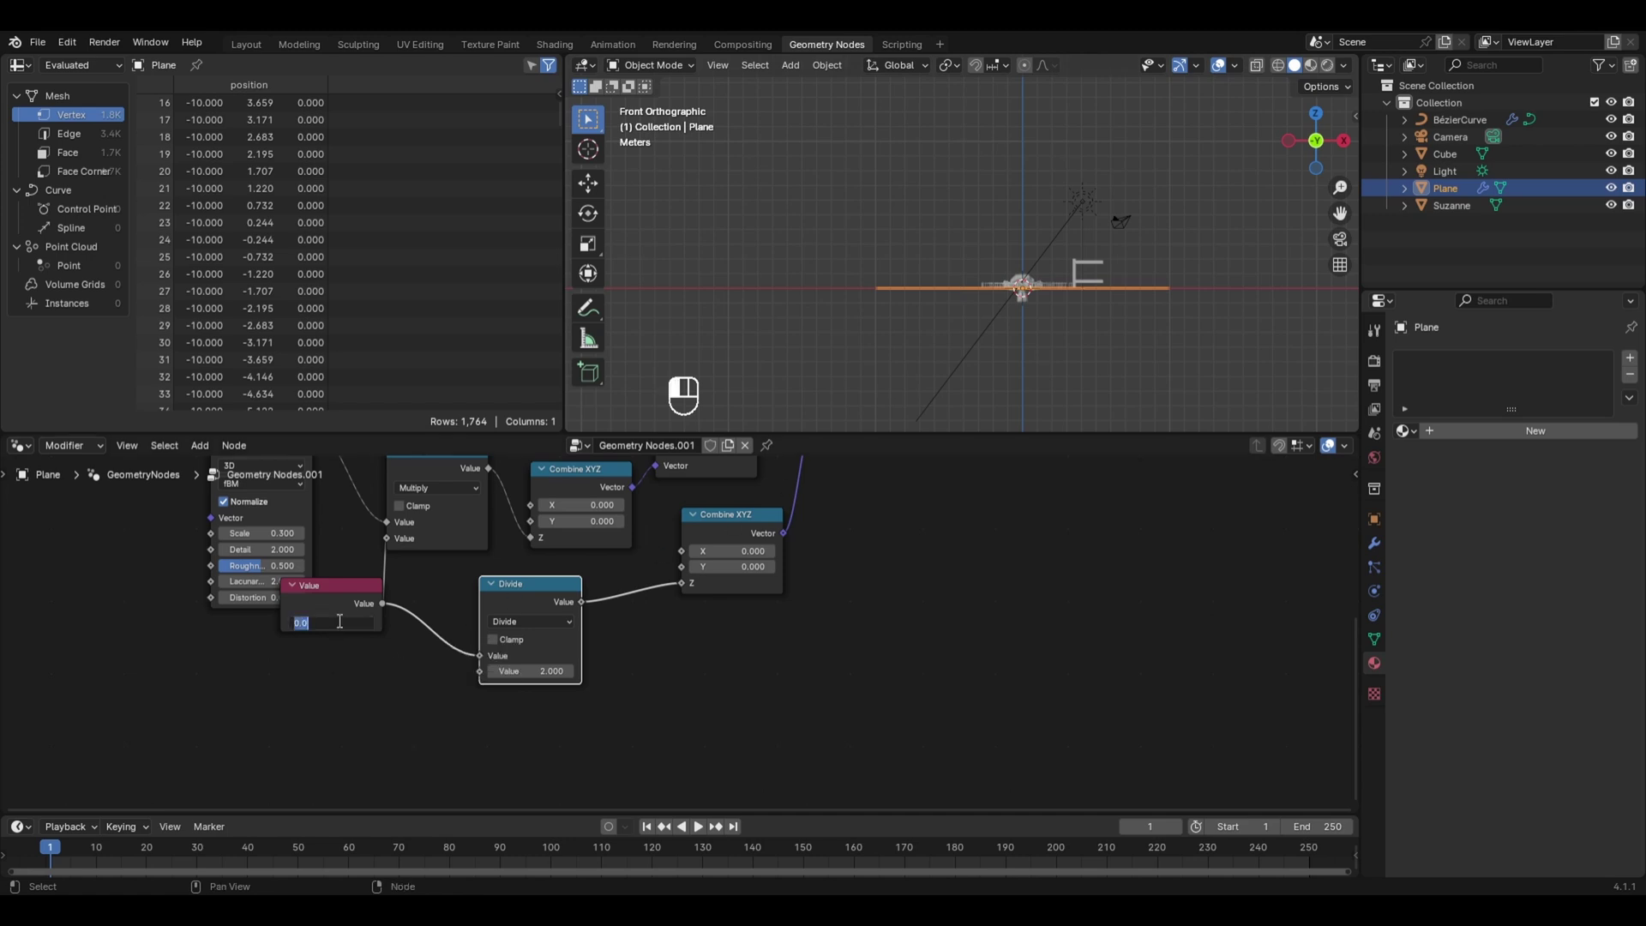
text(10)
key(Return)
middle_drag(807, 307, 877, 373)
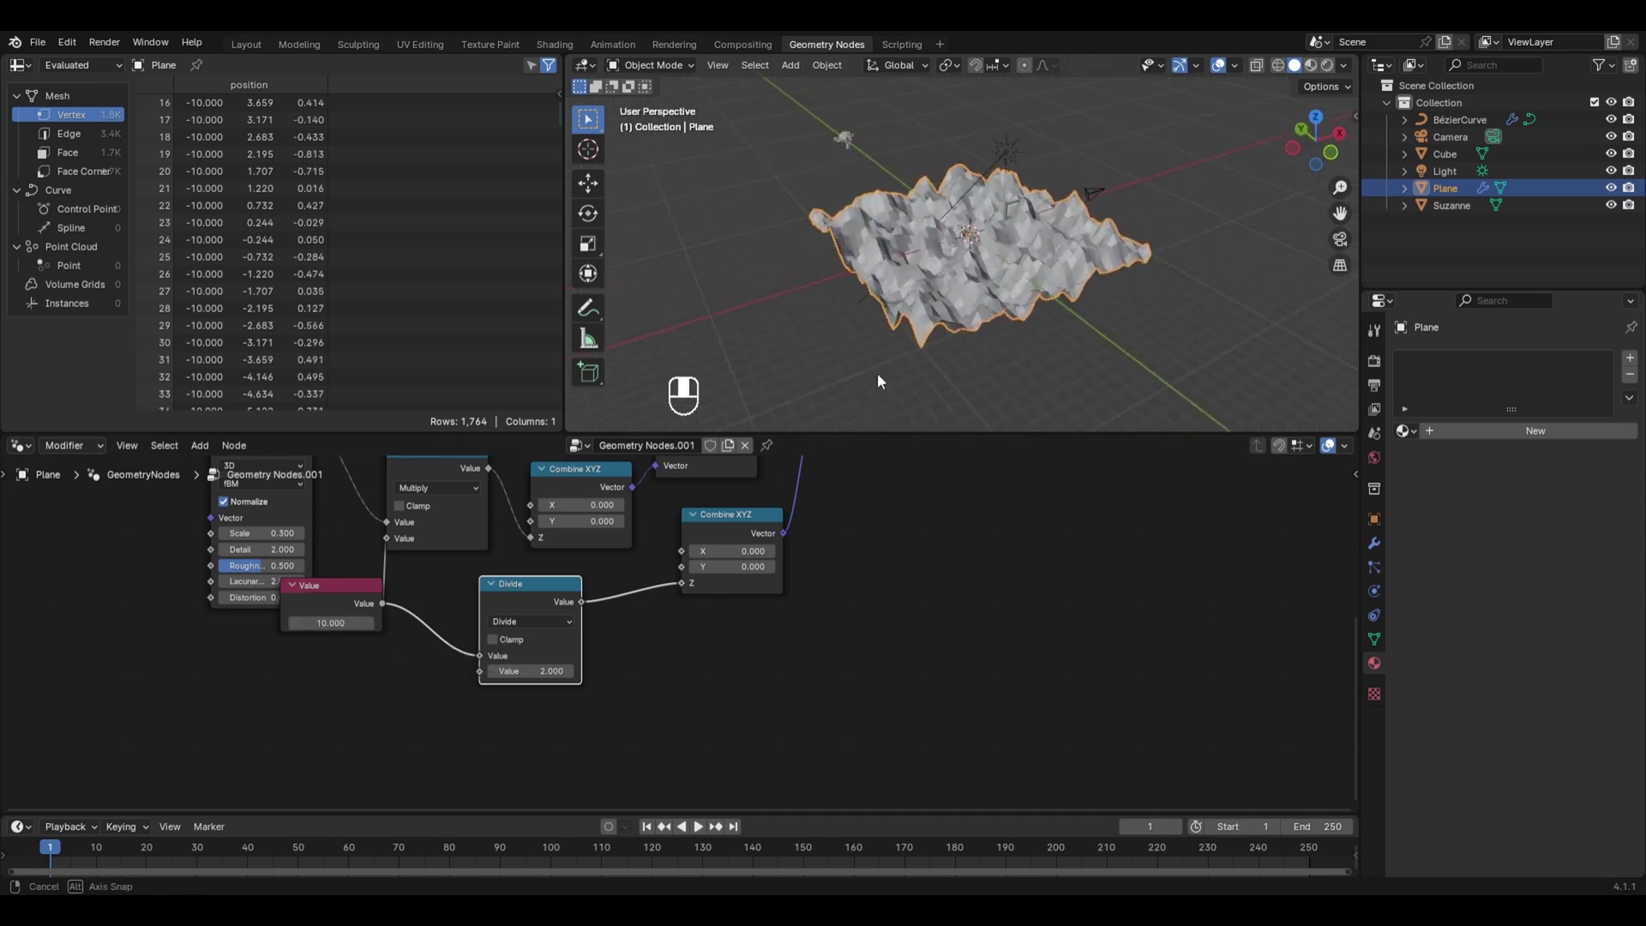
Step: Lower the Noise Texture's scale to 0.06 and raise the Value node's value to 19
scroll(468, 588, down, 2)
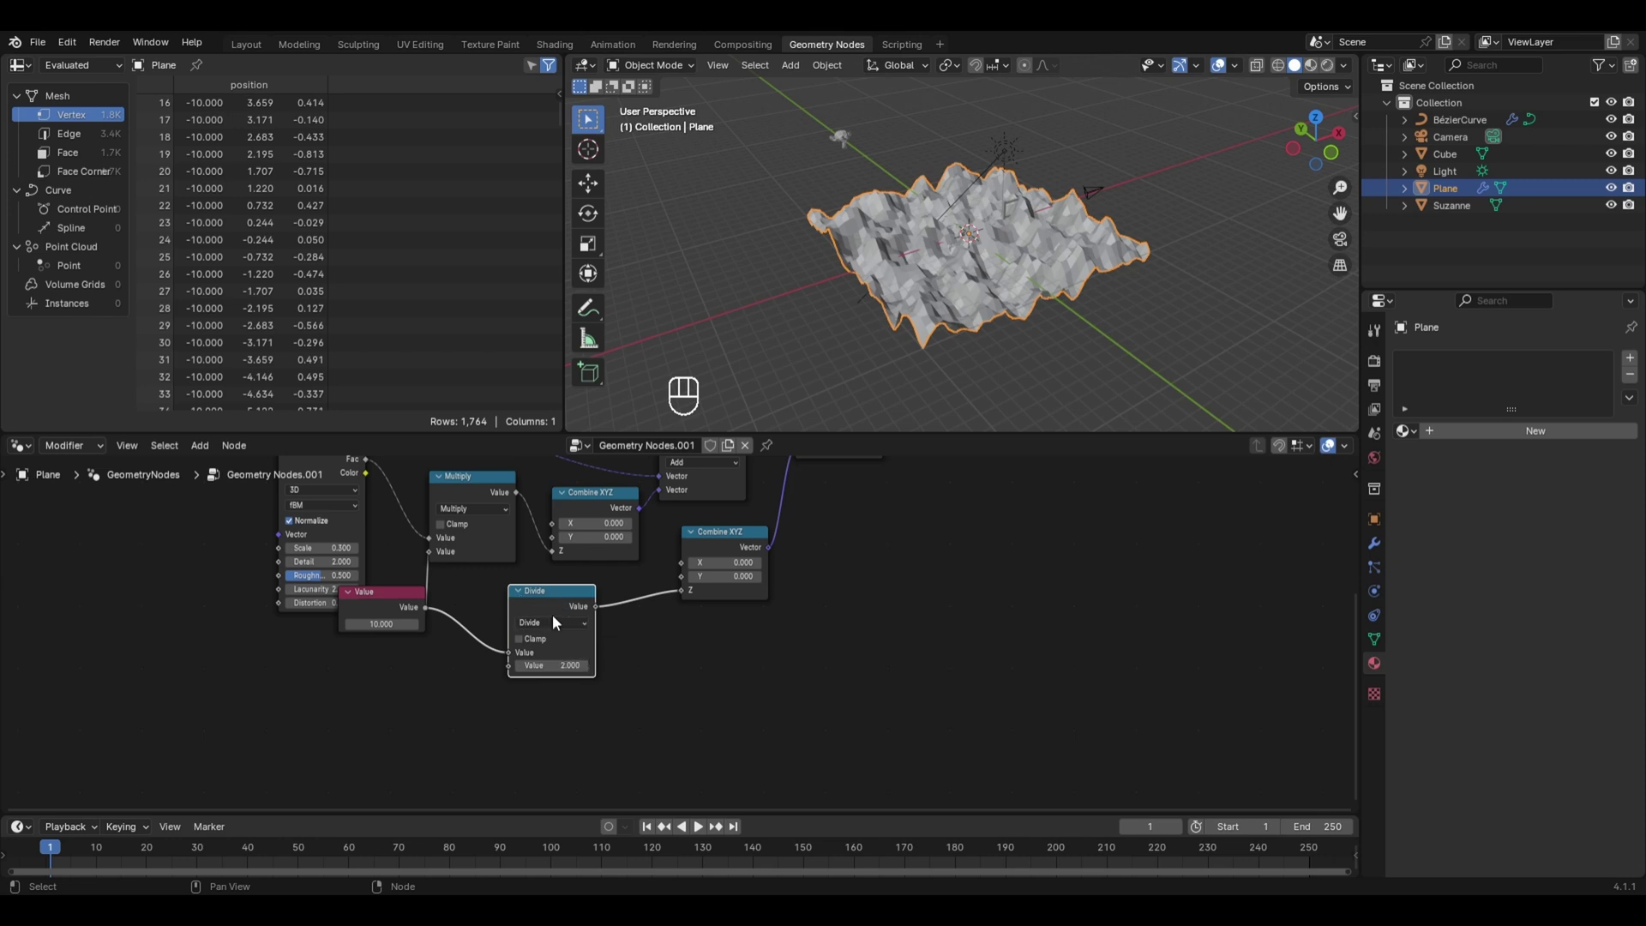
middle_drag(744, 531, 635, 637)
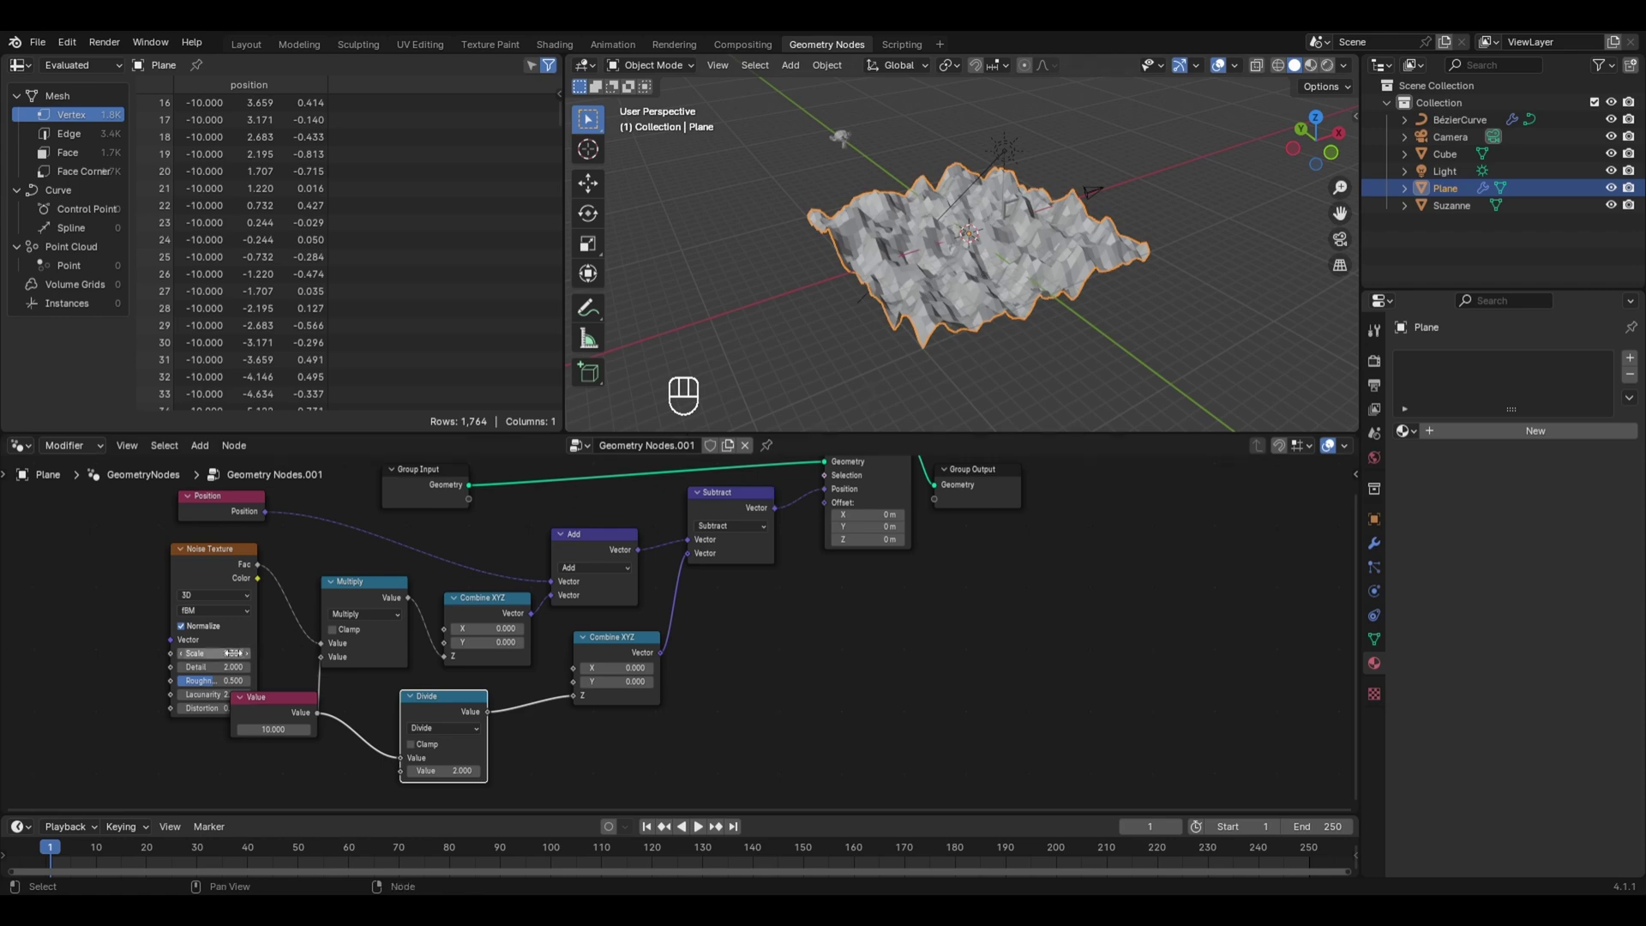
scroll(140, 621, up, 2)
middle_drag(140, 620, 631, 607)
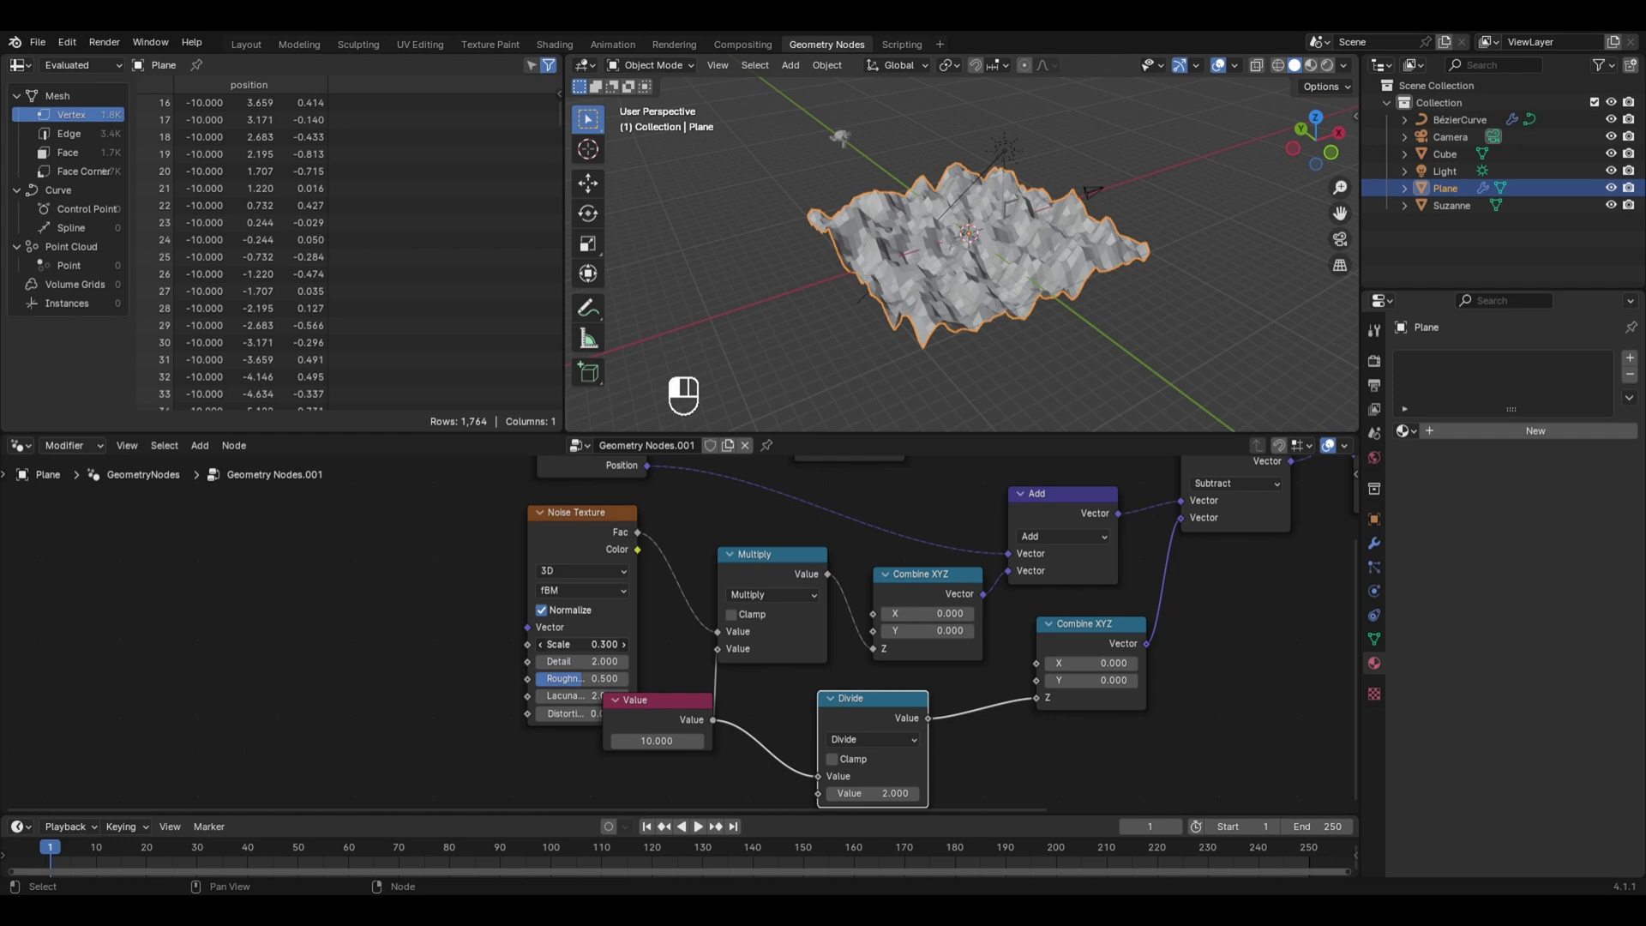
click(540, 644)
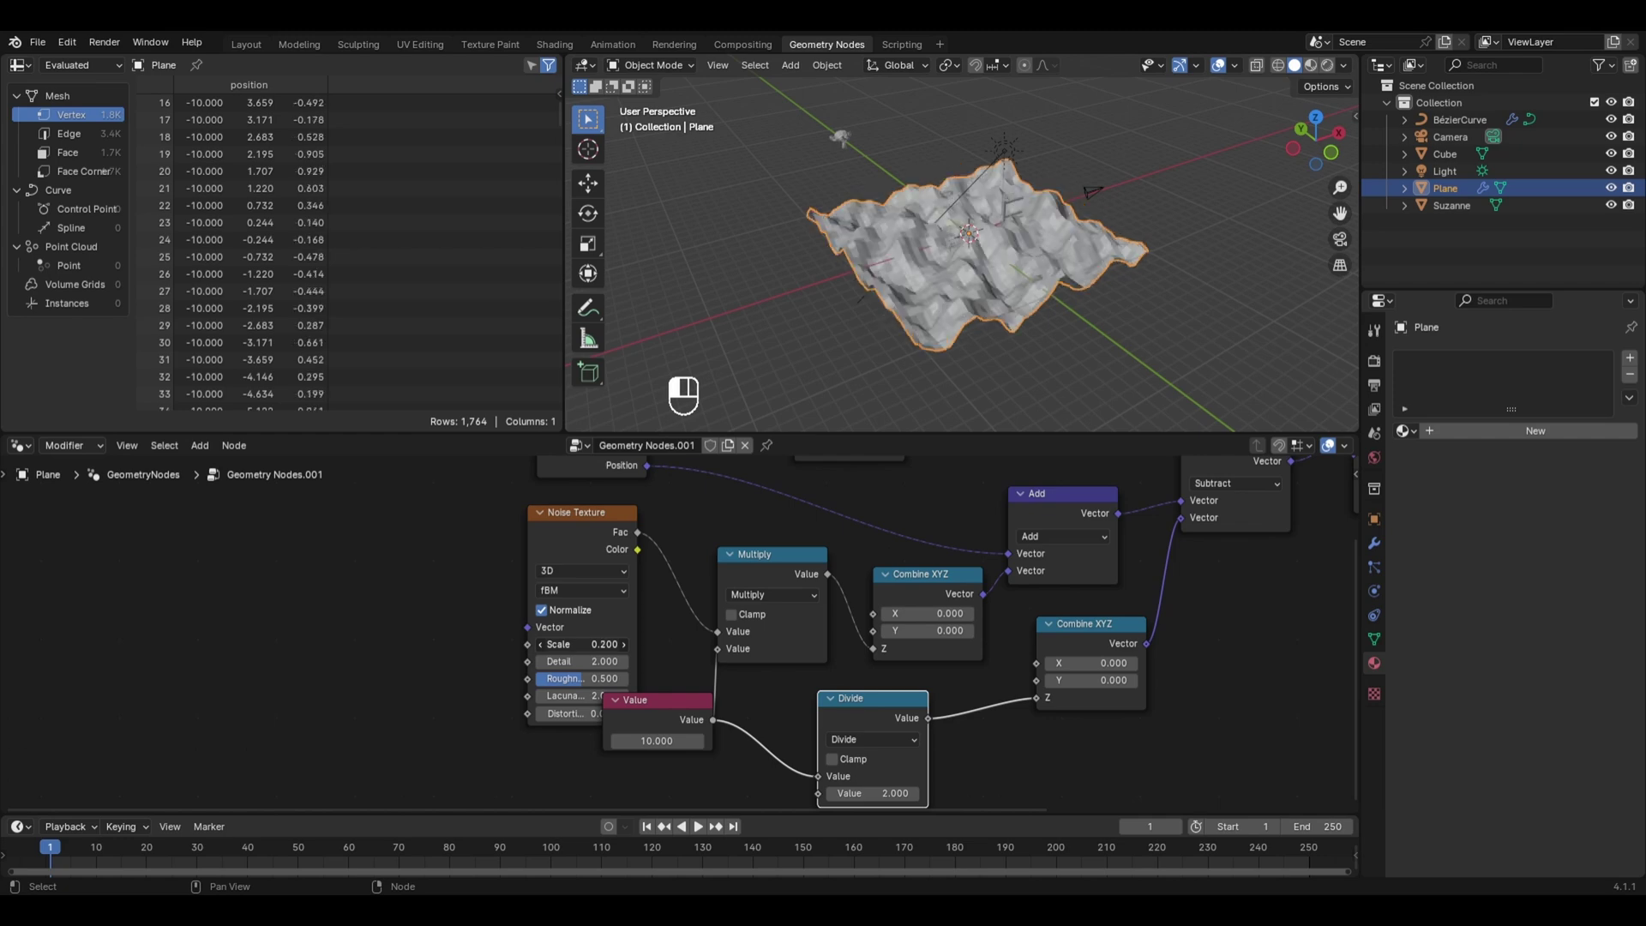
mouse_move(583, 644)
mouse_down()
mouse_move(558, 644)
mouse_move(606, 643)
mouse_up()
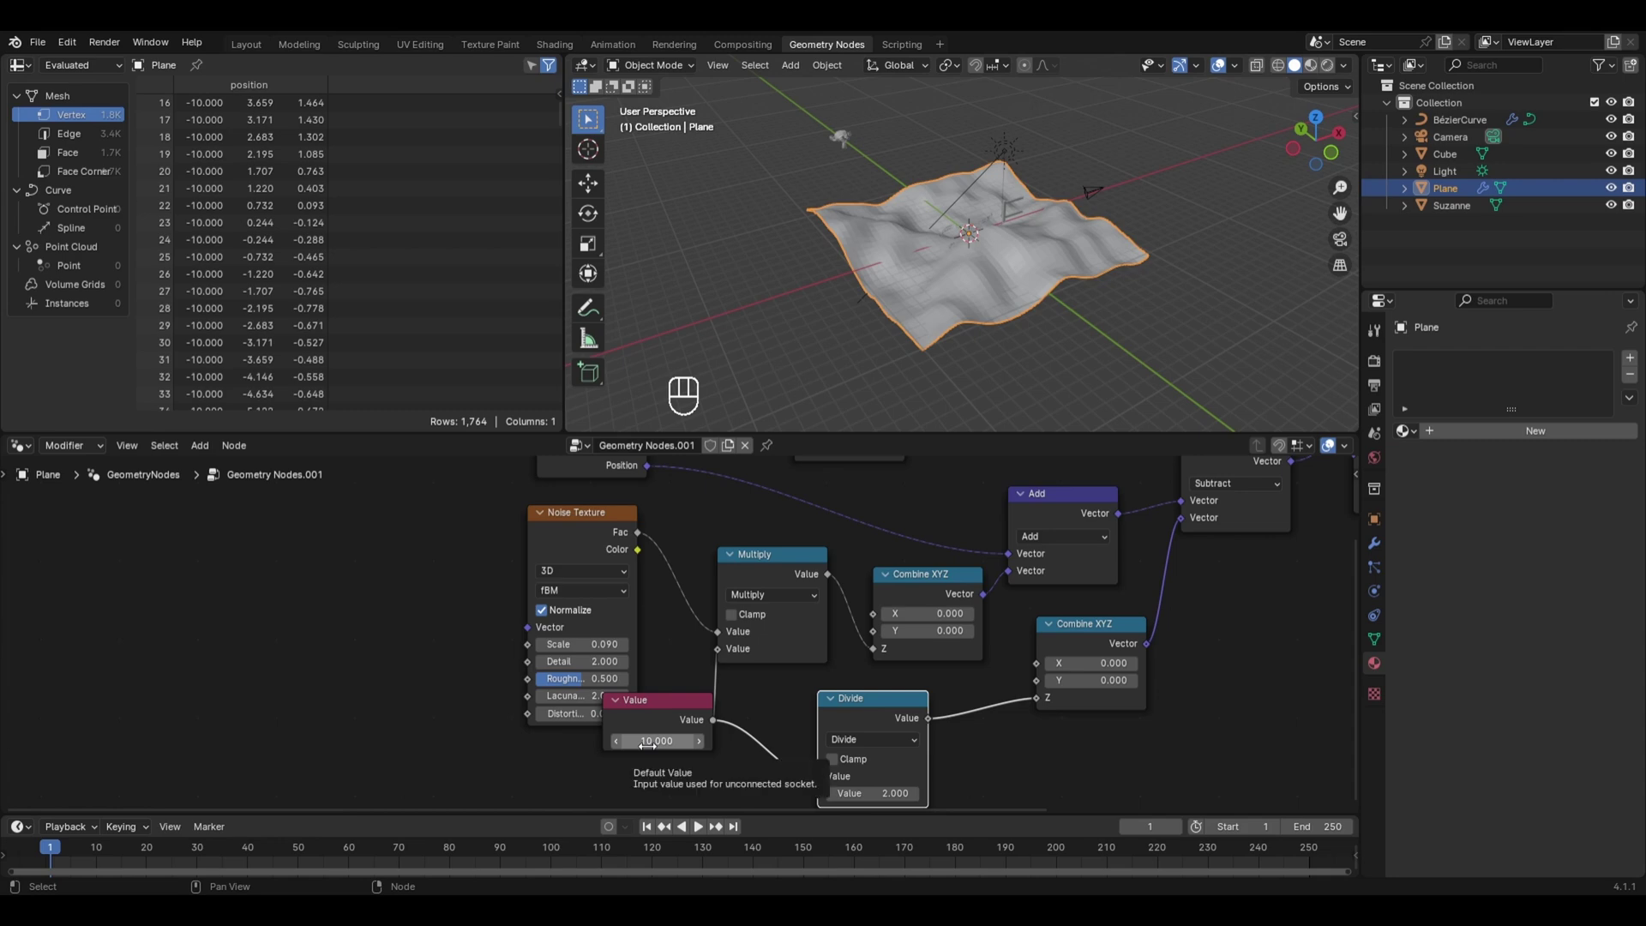
drag(657, 741, 734, 741)
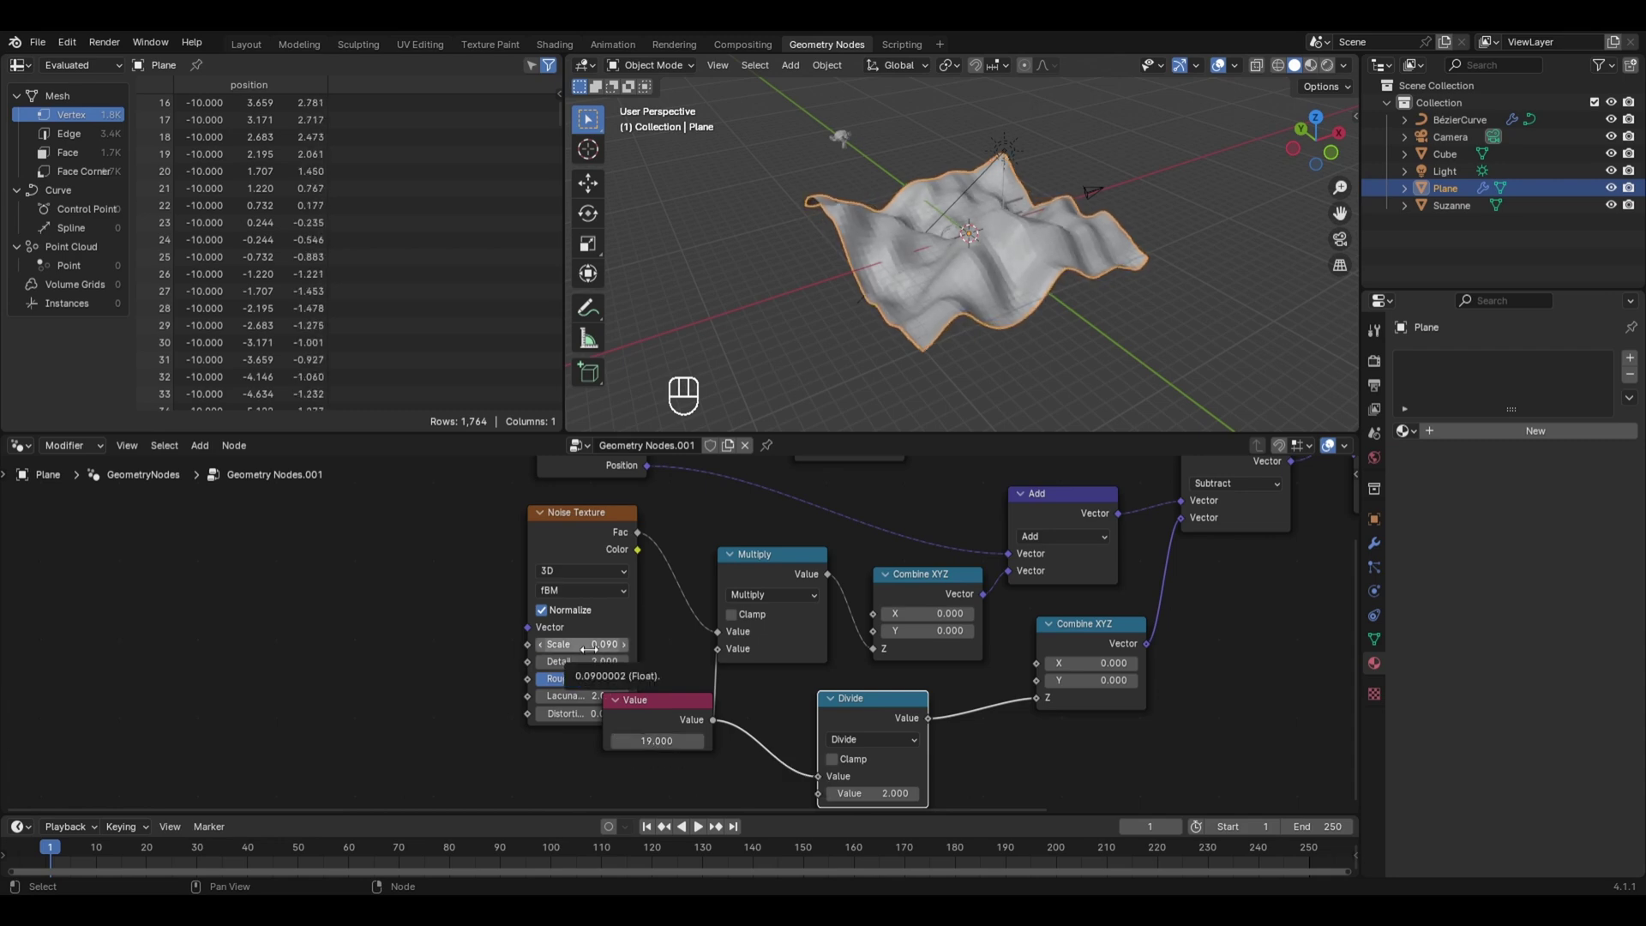
shift+drag(591, 644, 575, 644)
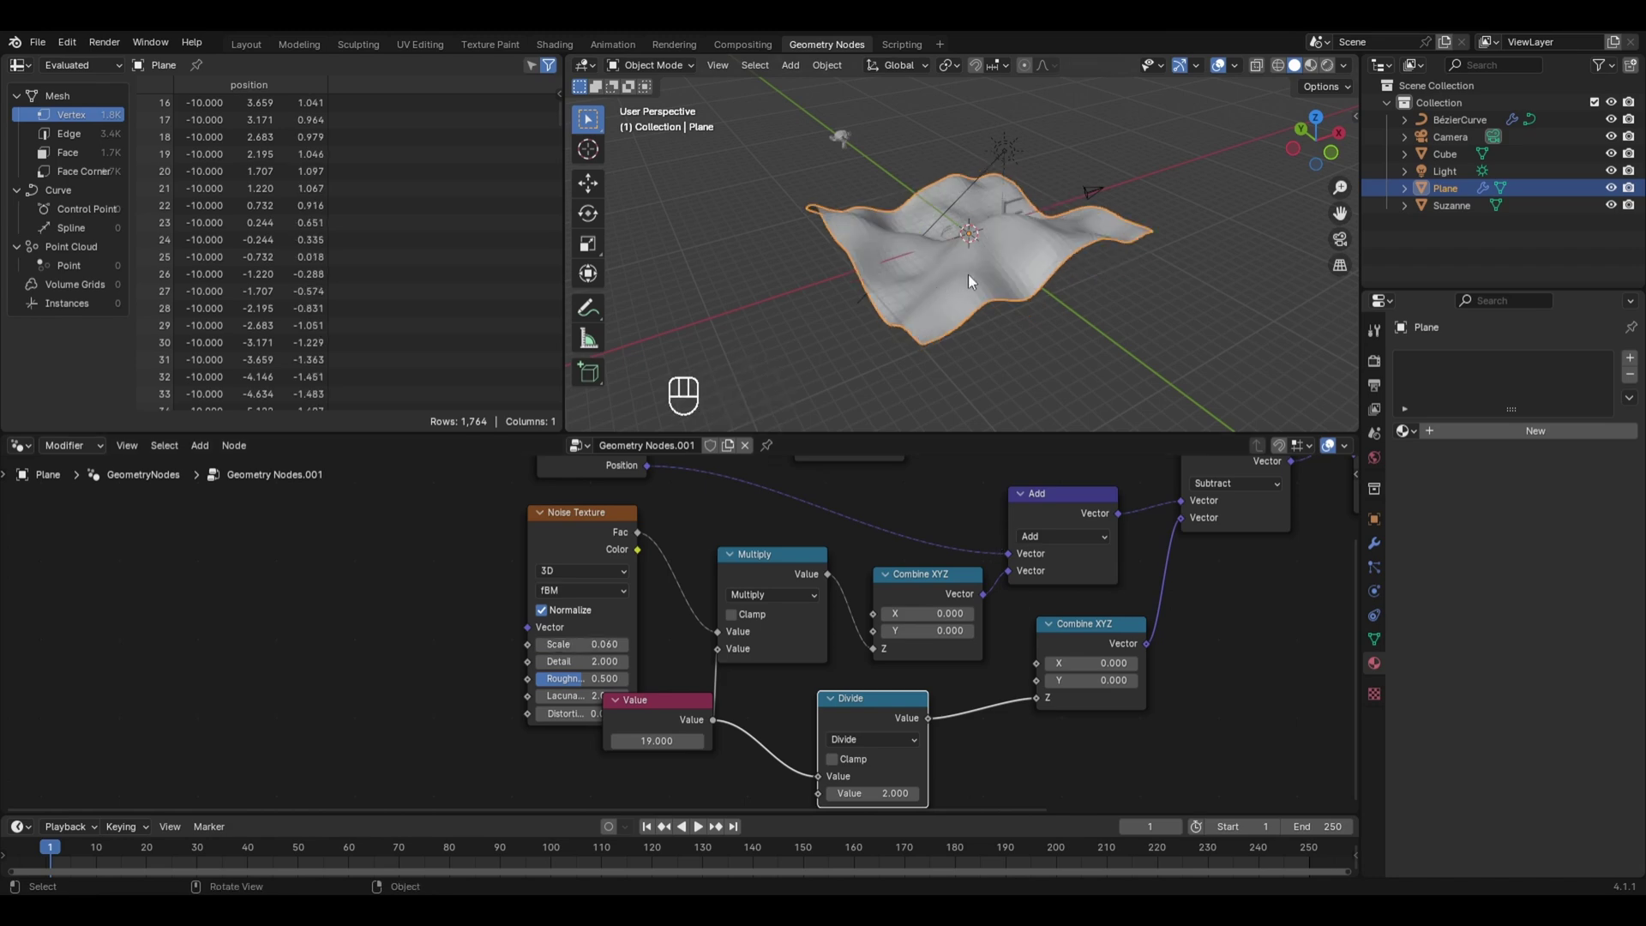
middle_drag(965, 271, 980, 312)
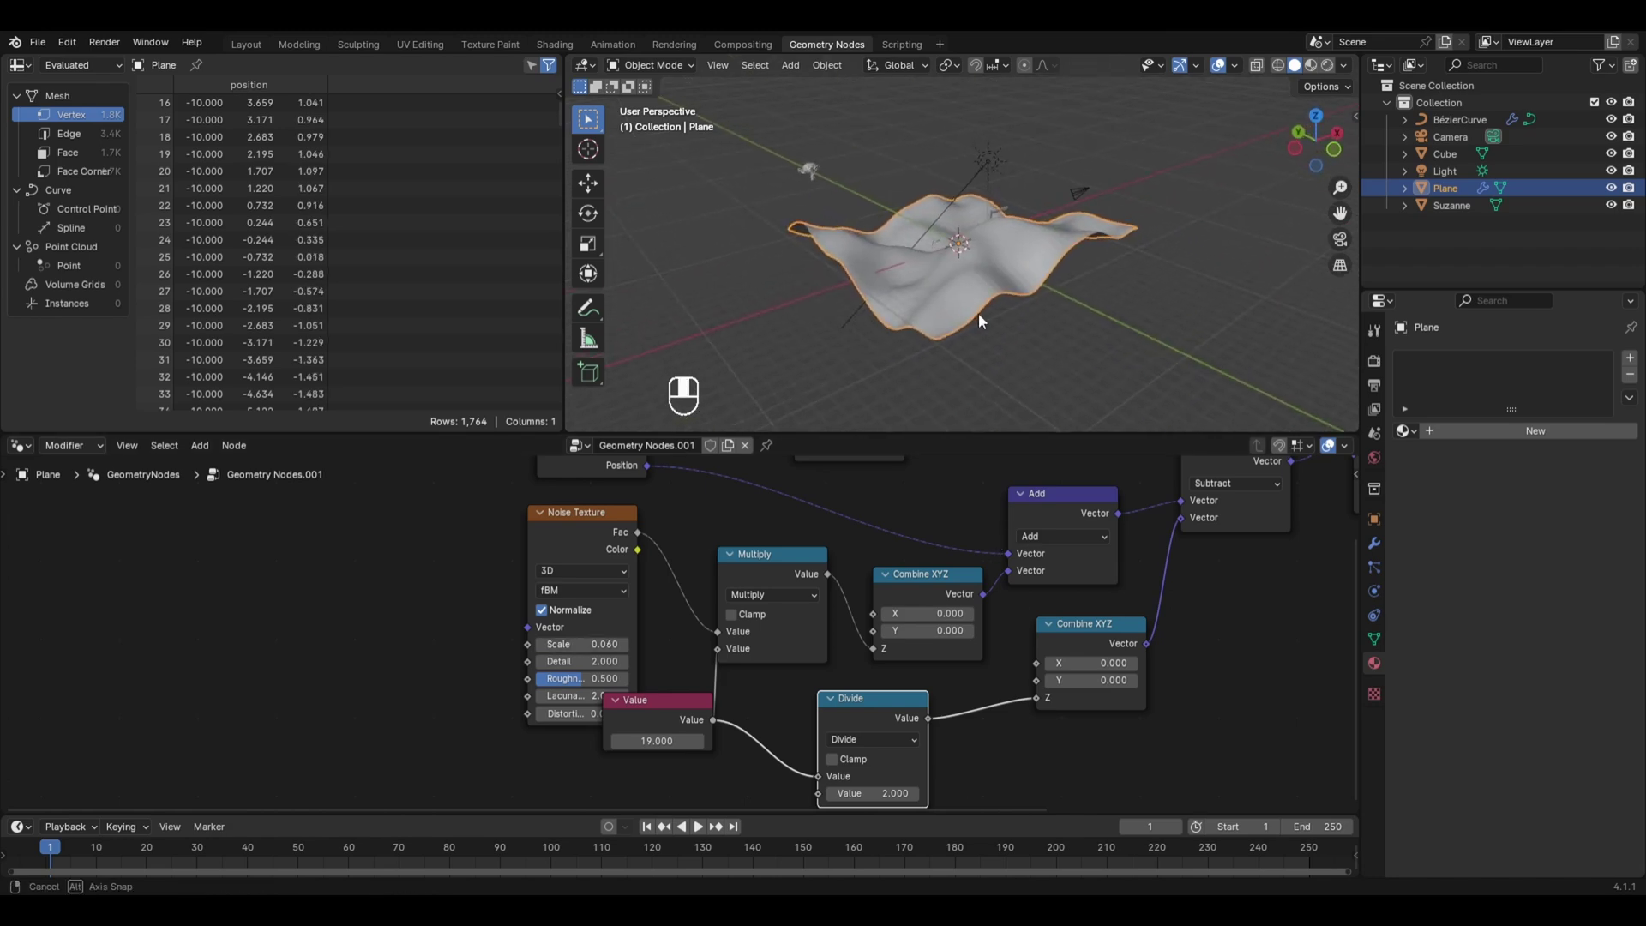
Step: Set the Value node's value to 8 and view the displaced plane up close
click(688, 740)
text(8)
key(Return)
scroll(1011, 246, up, 3)
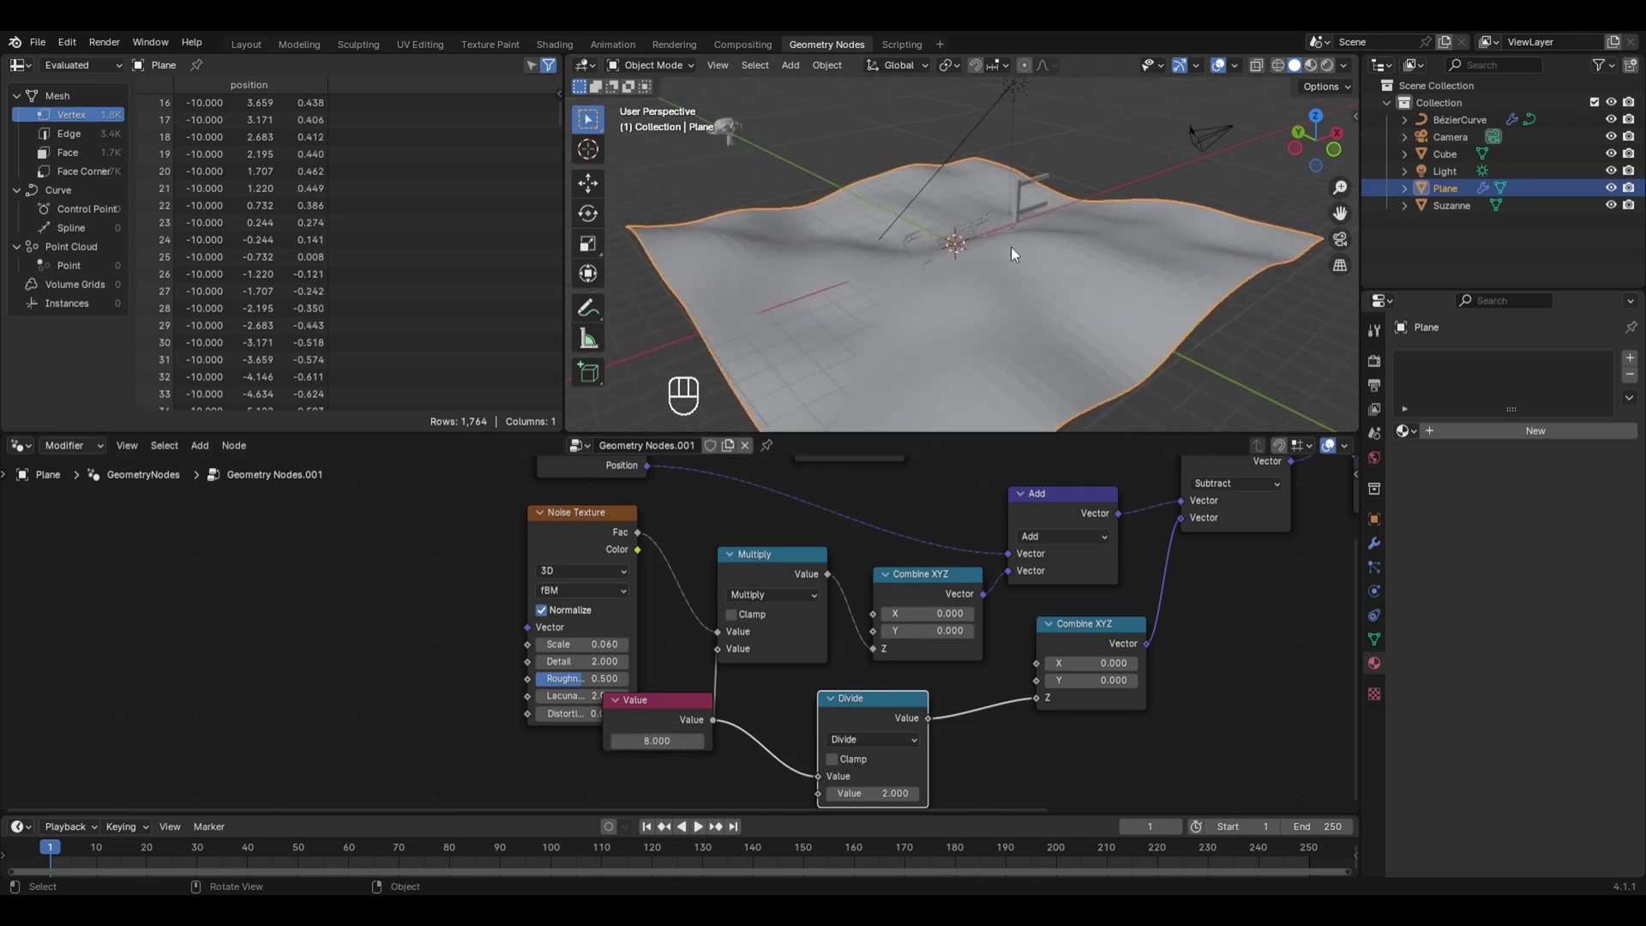
Step: Insert a Set Shade Smooth node between the Set Position and Group Output nodes
scroll(1011, 247, up, 2)
scroll(924, 312, up, 2)
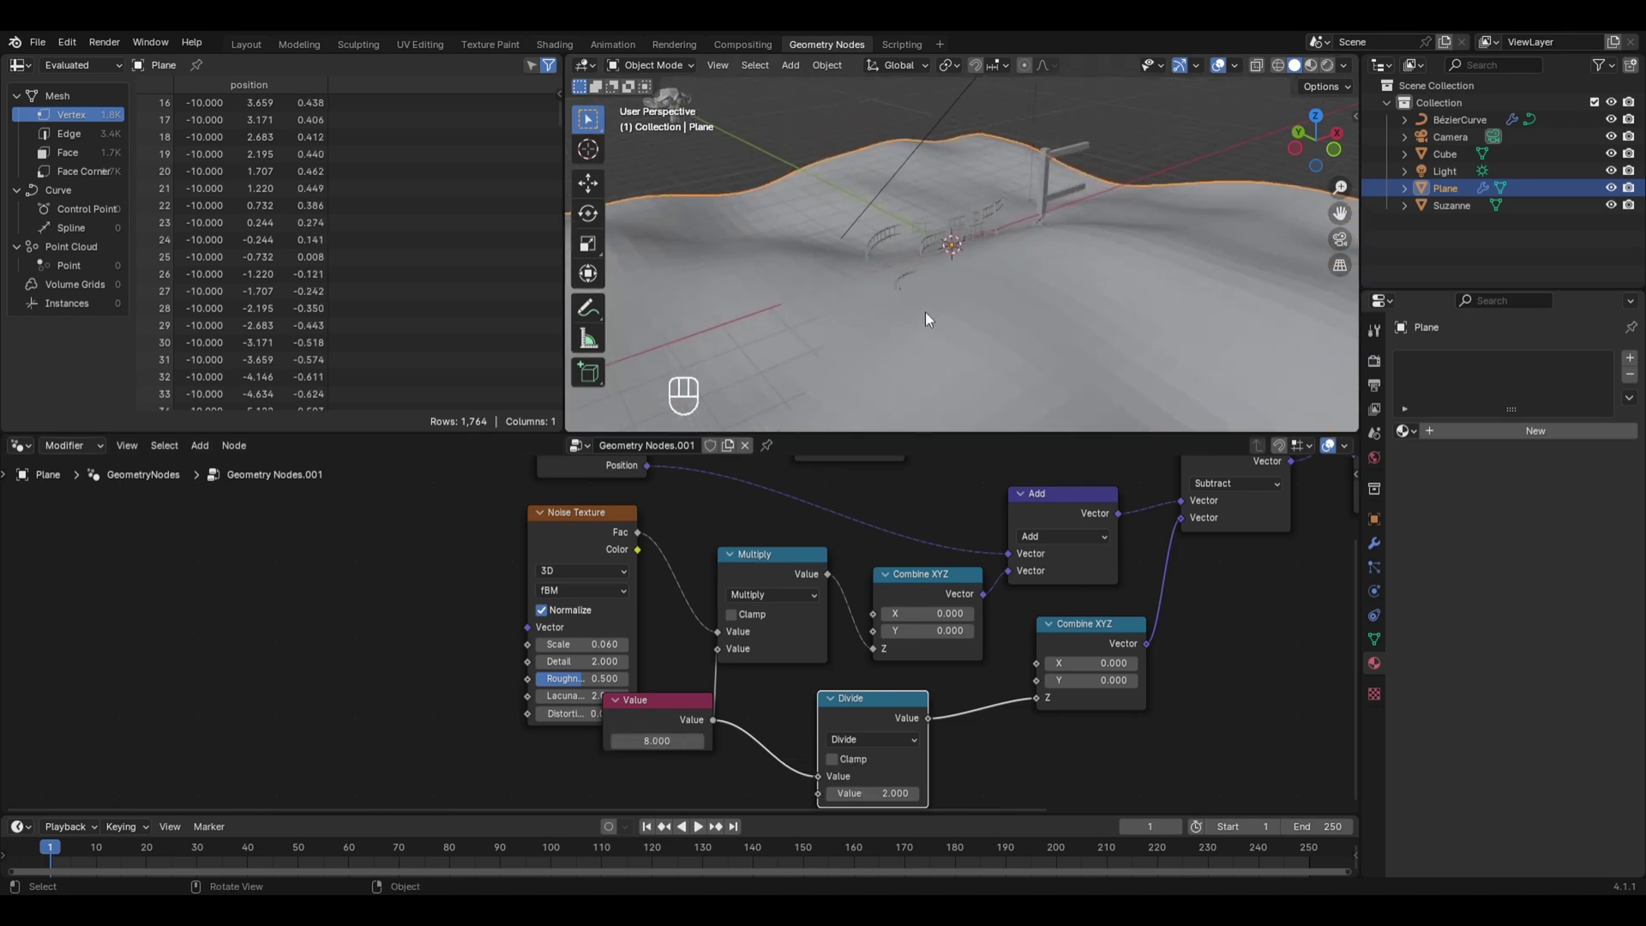
middle_drag(924, 312, 988, 295)
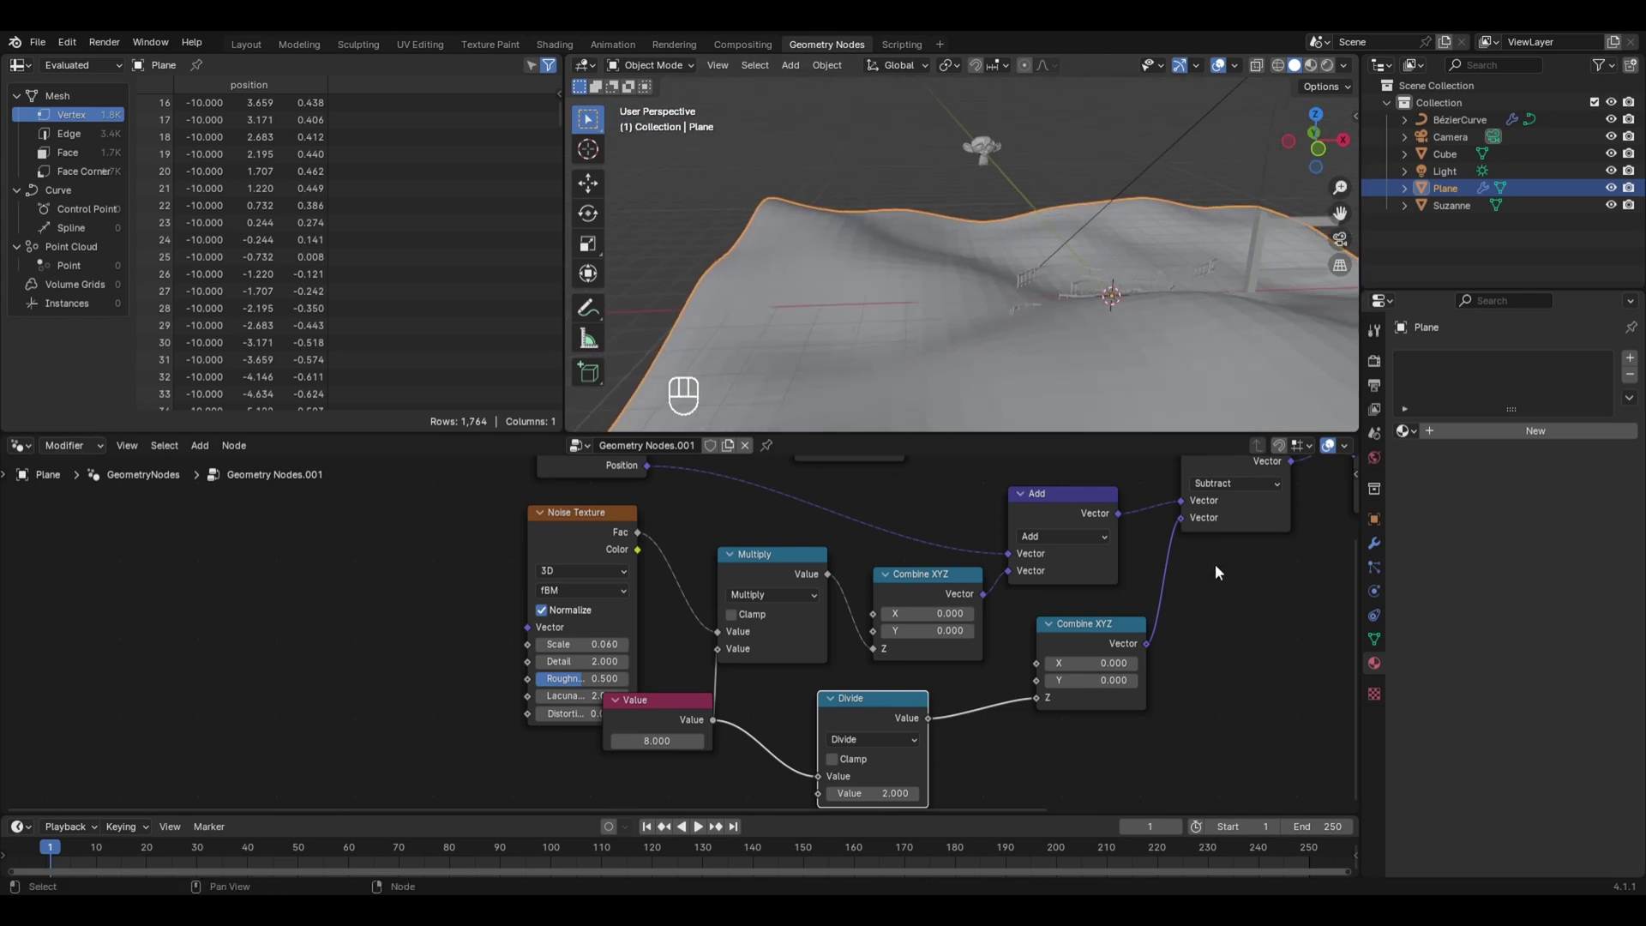
scroll(1216, 570, down, 2)
middle_drag(1216, 582, 1007, 600)
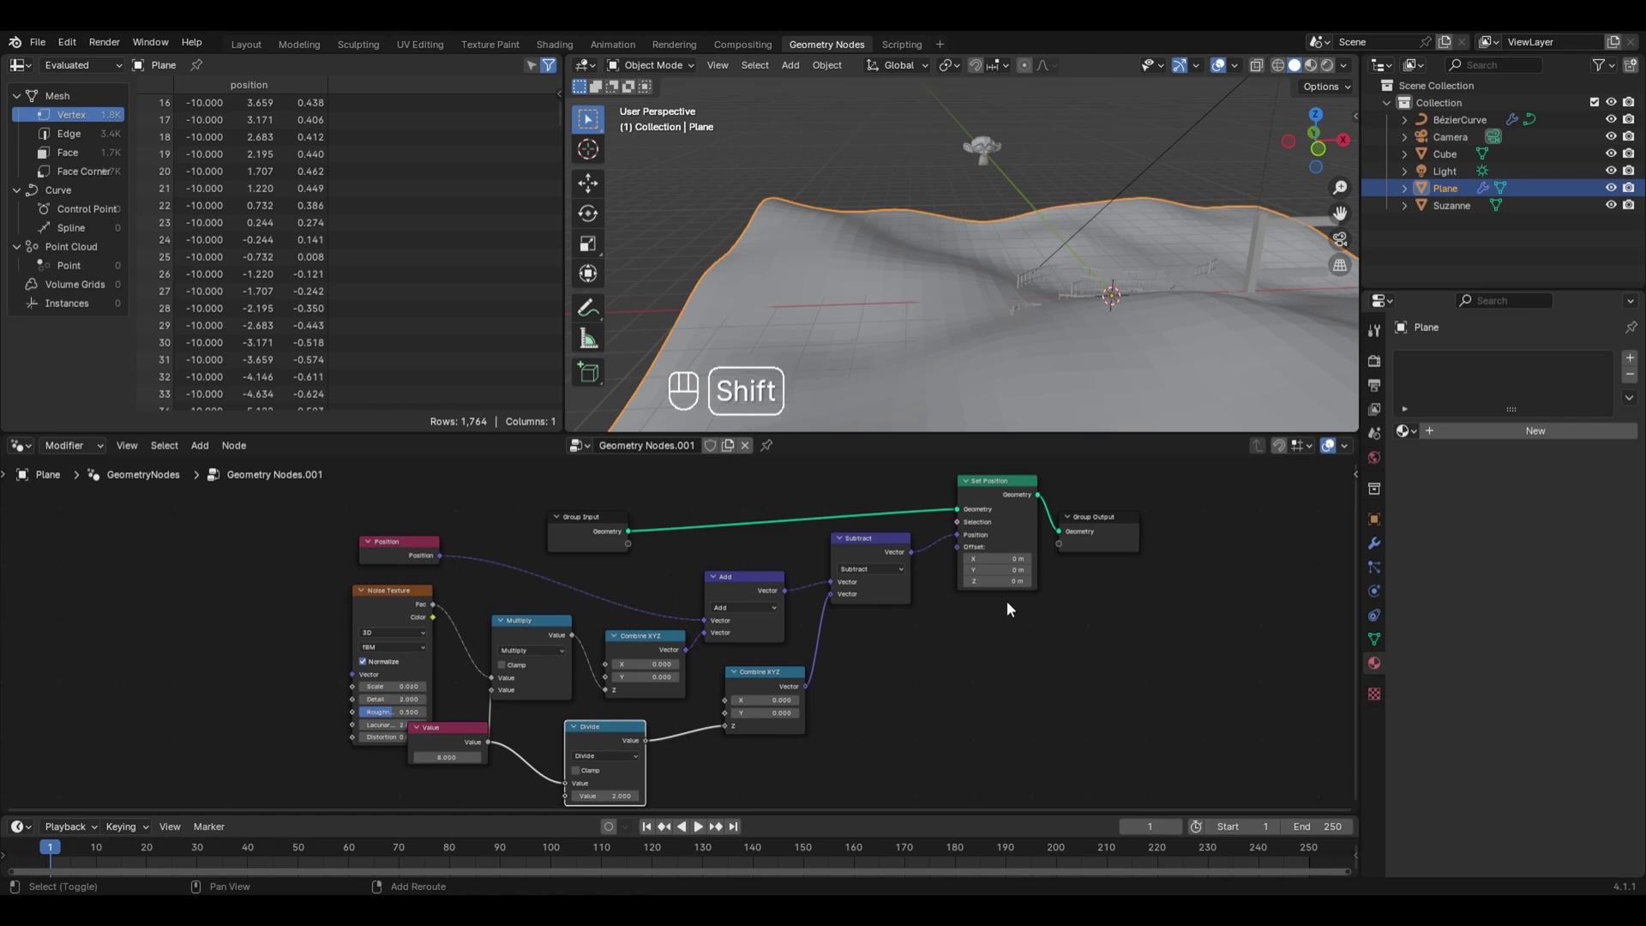
key(shift+a)
mouse_move(955, 487)
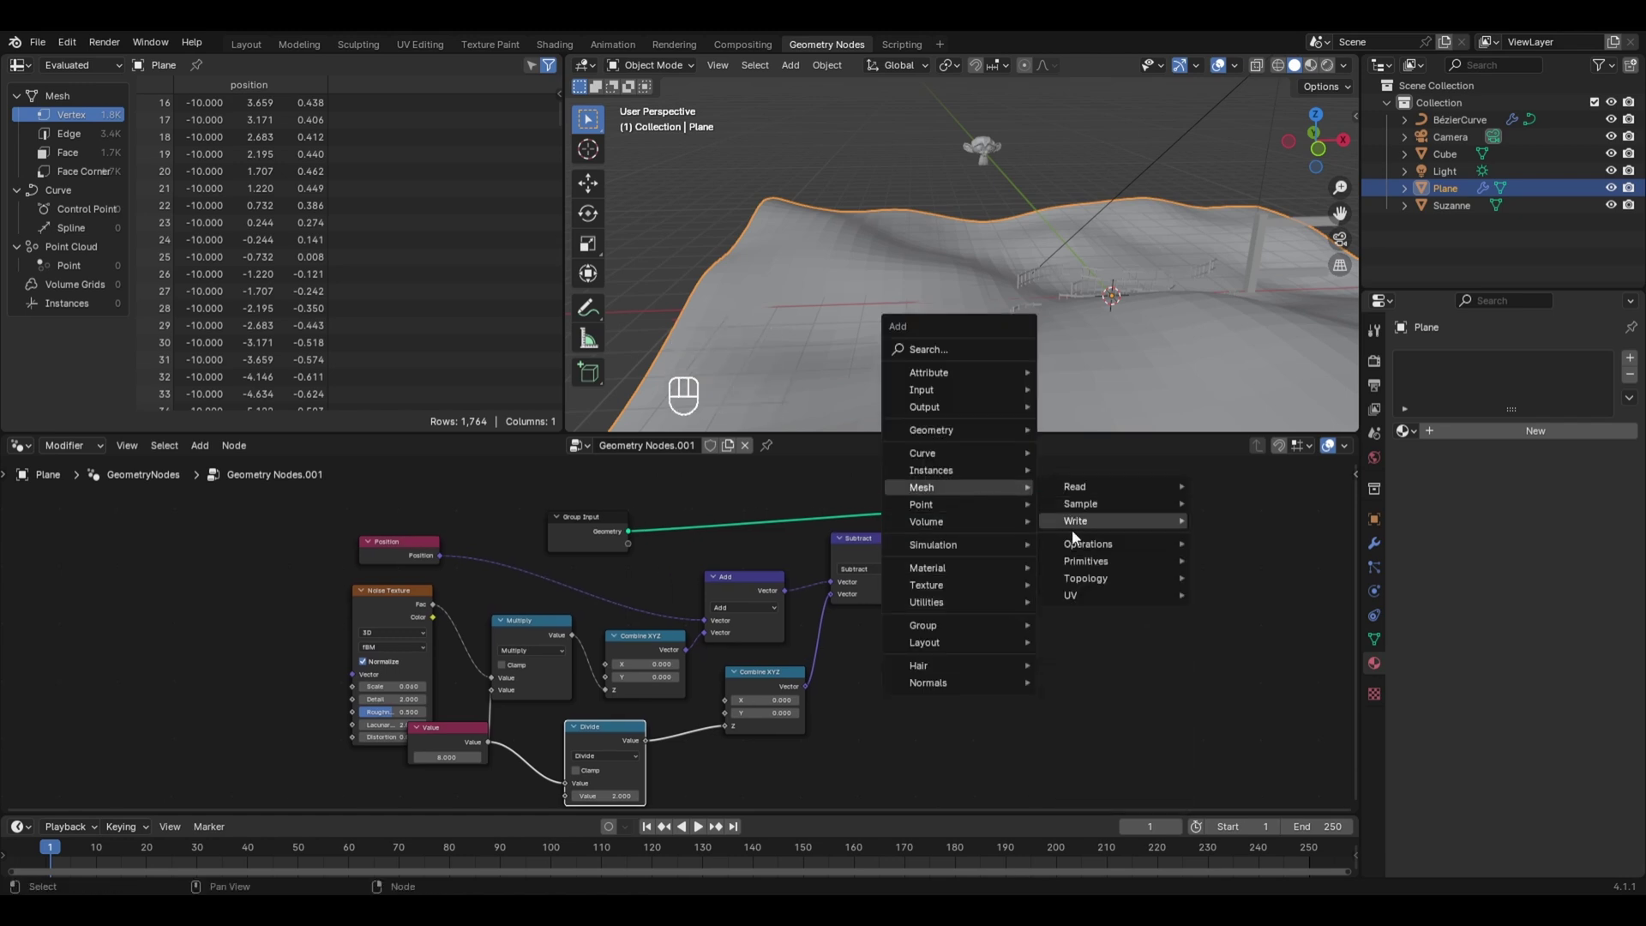
mouse_move(1113, 518)
click(1235, 521)
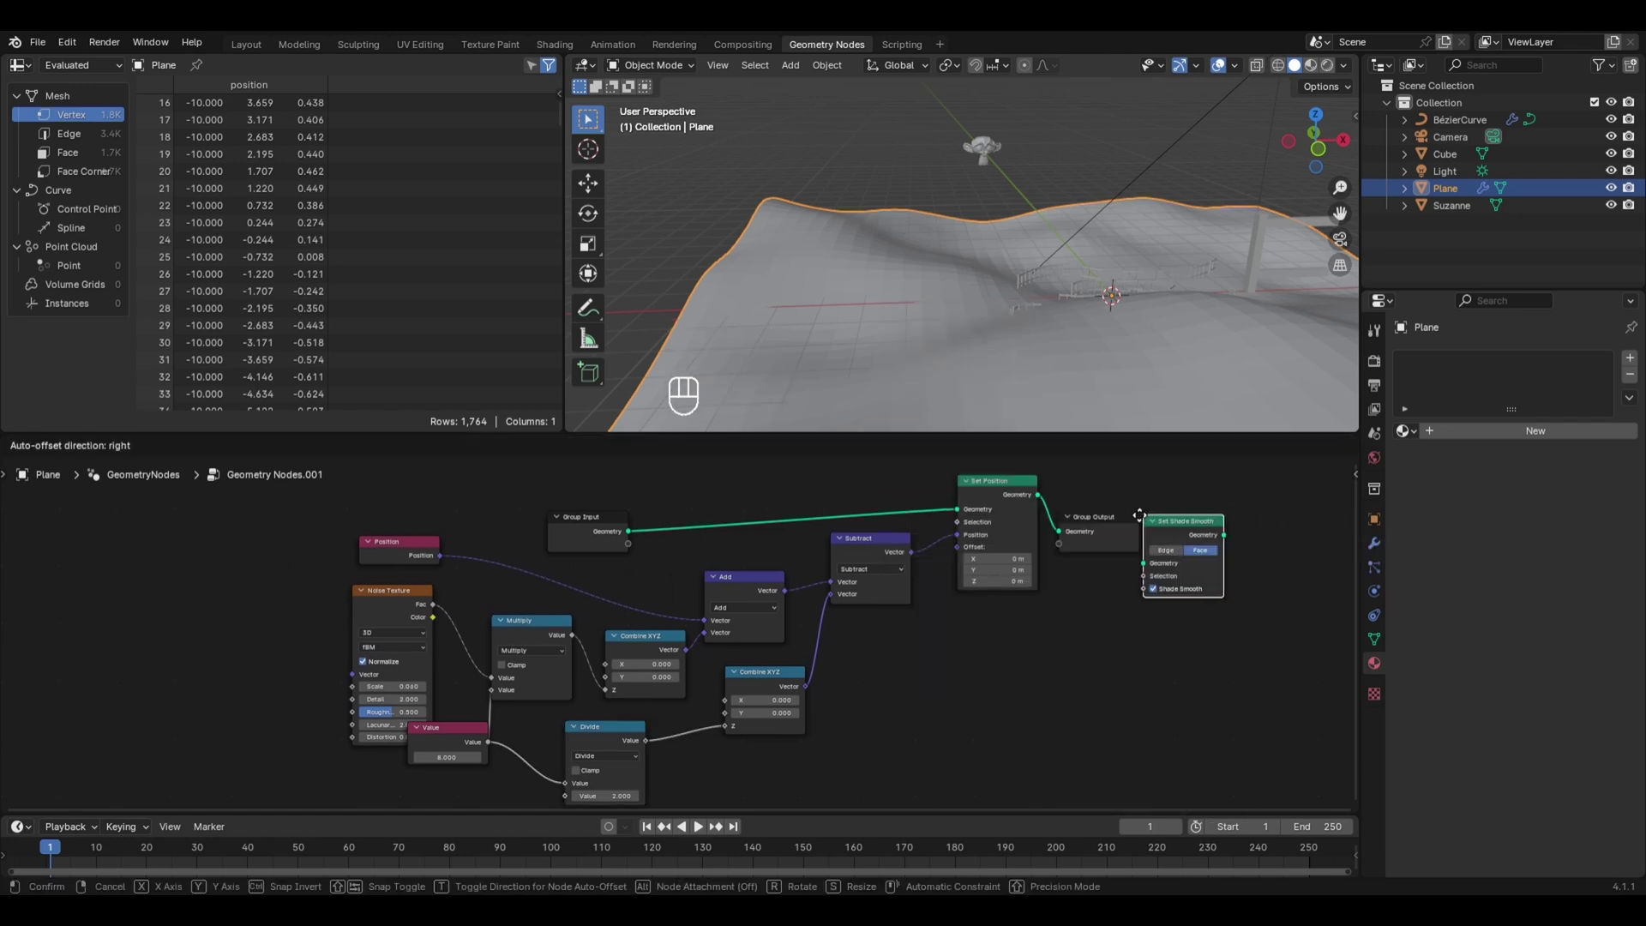
click(1038, 504)
mouse_move(1029, 377)
middle_down()
mouse_move(1180, 353)
mouse_move(1068, 367)
mouse_move(1020, 348)
mouse_move(1193, 384)
mouse_move(1134, 358)
mouse_move(1049, 368)
mouse_move(1023, 347)
mouse_move(1180, 357)
mouse_move(1083, 279)
mouse_move(1092, 352)
middle_up()
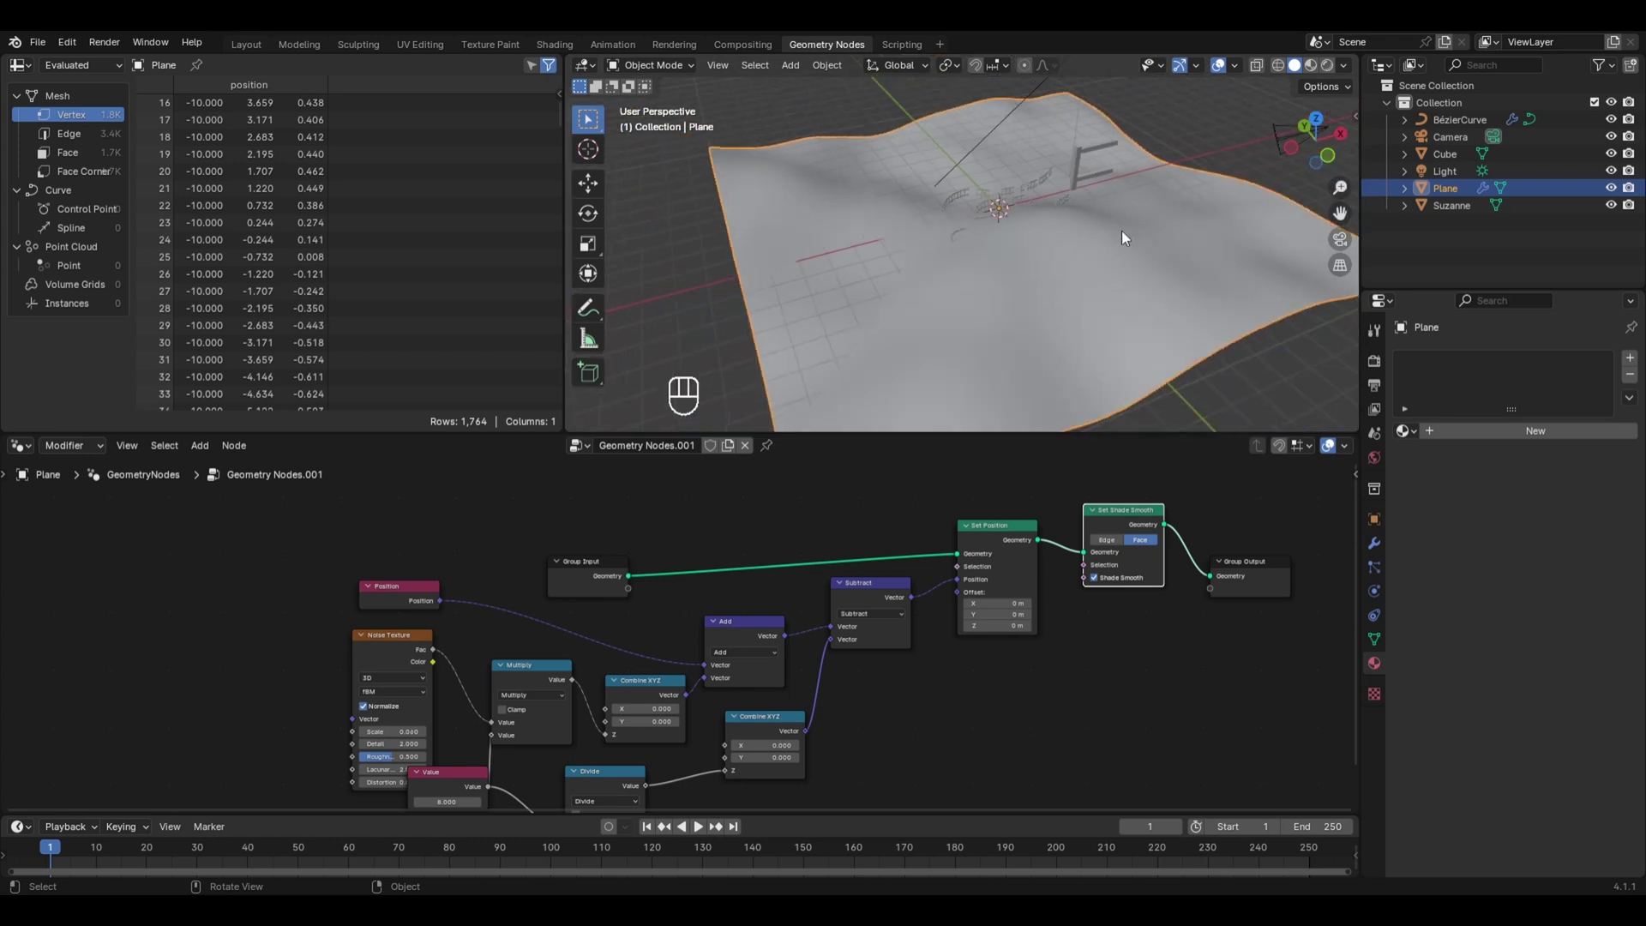
Step: Scale all of the plane's vertices in Edit Mode to about twice their size and return to Object Mode
key(Tab)
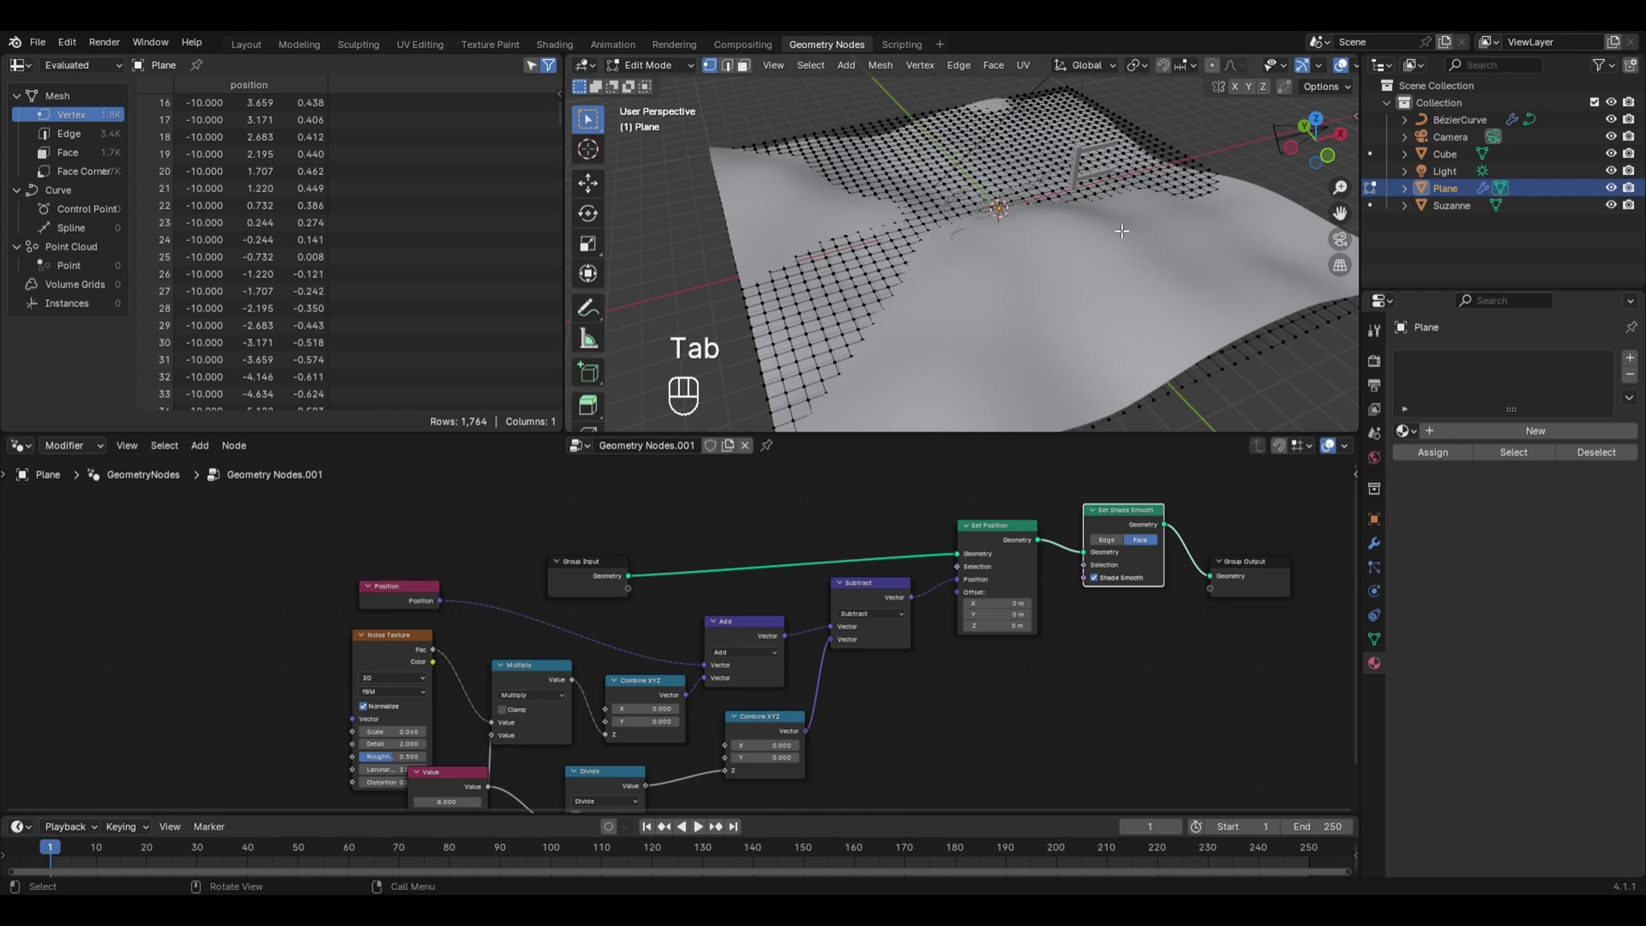
key(a)
key(s)
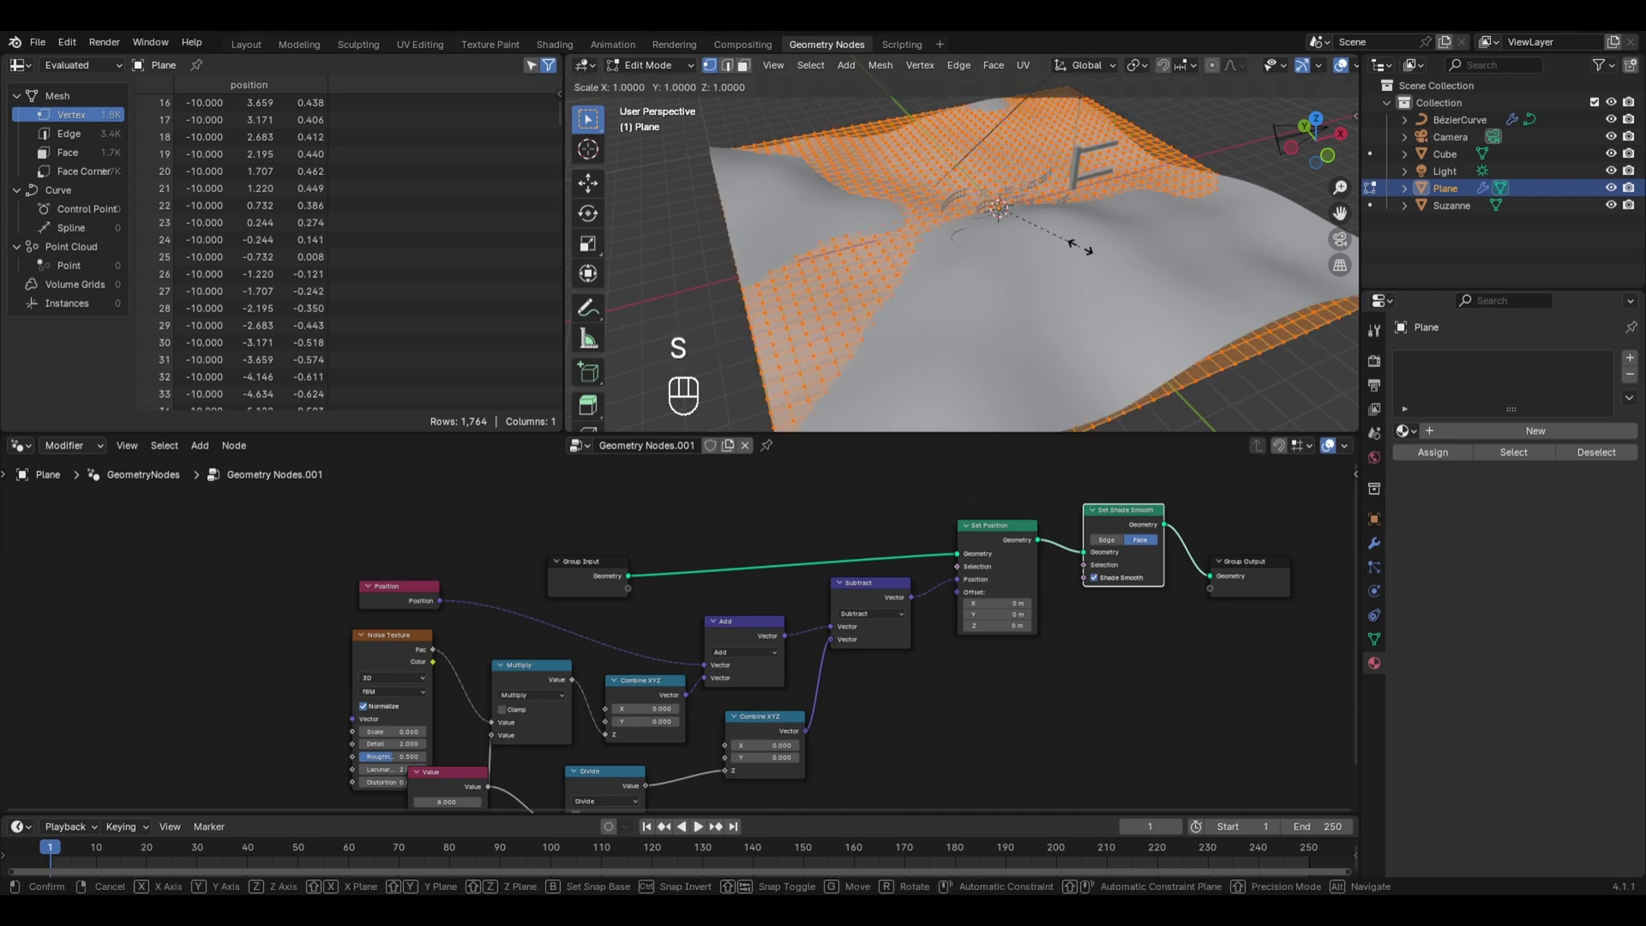
click(1173, 352)
scroll(1172, 353, down, 5)
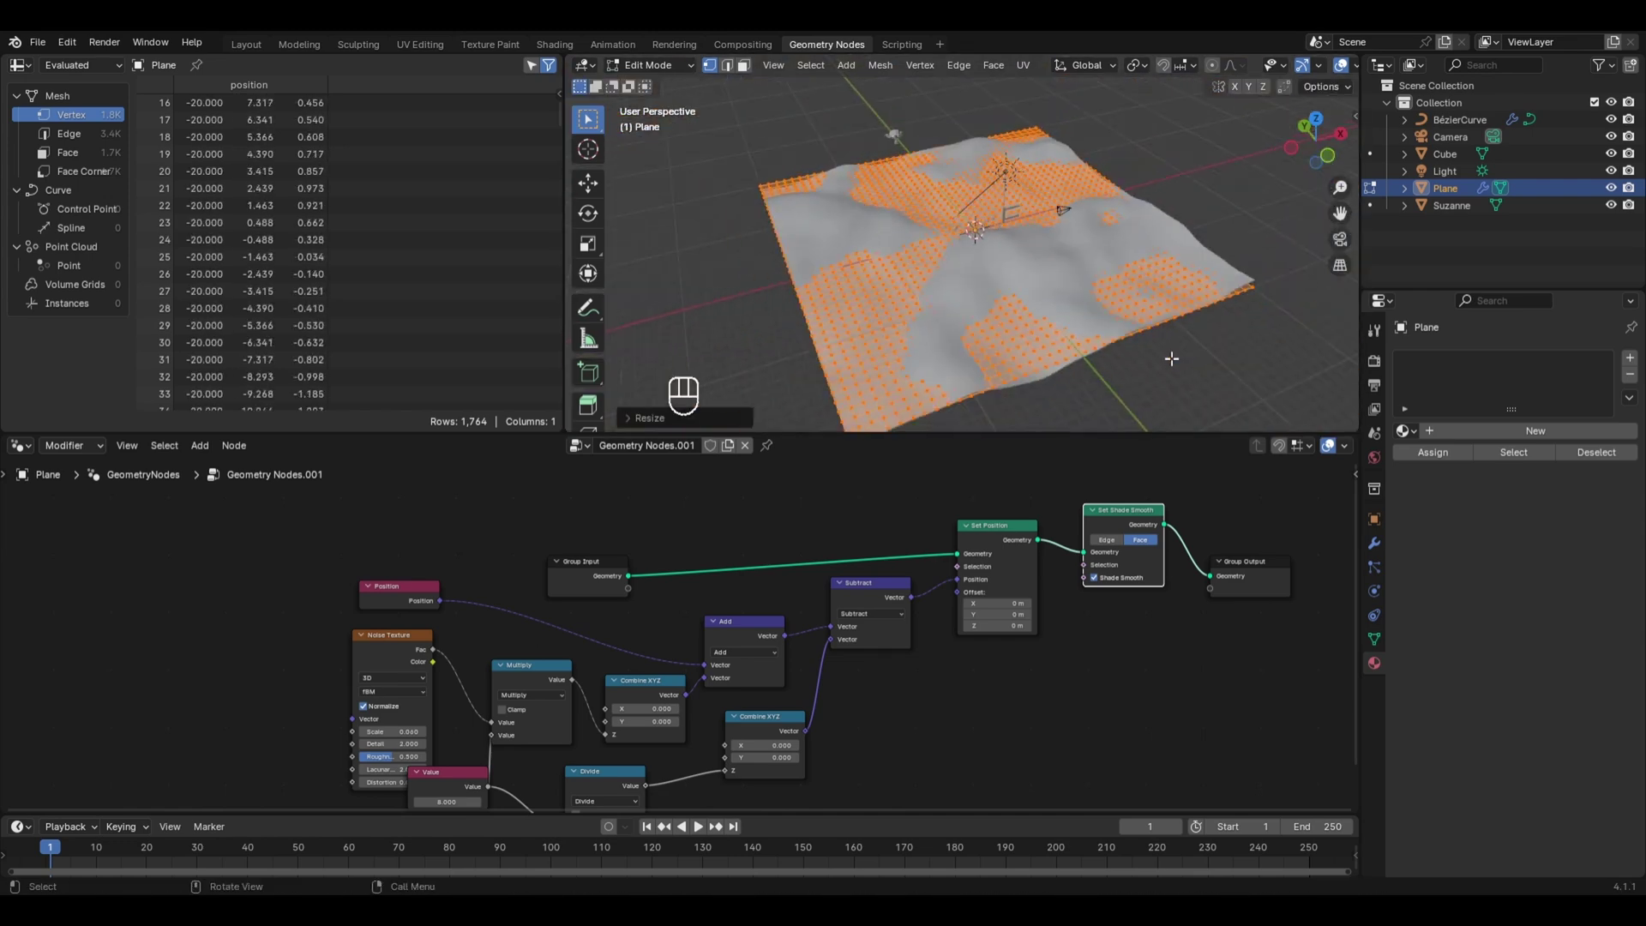
key(Tab)
middle_drag(1007, 383, 1111, 335)
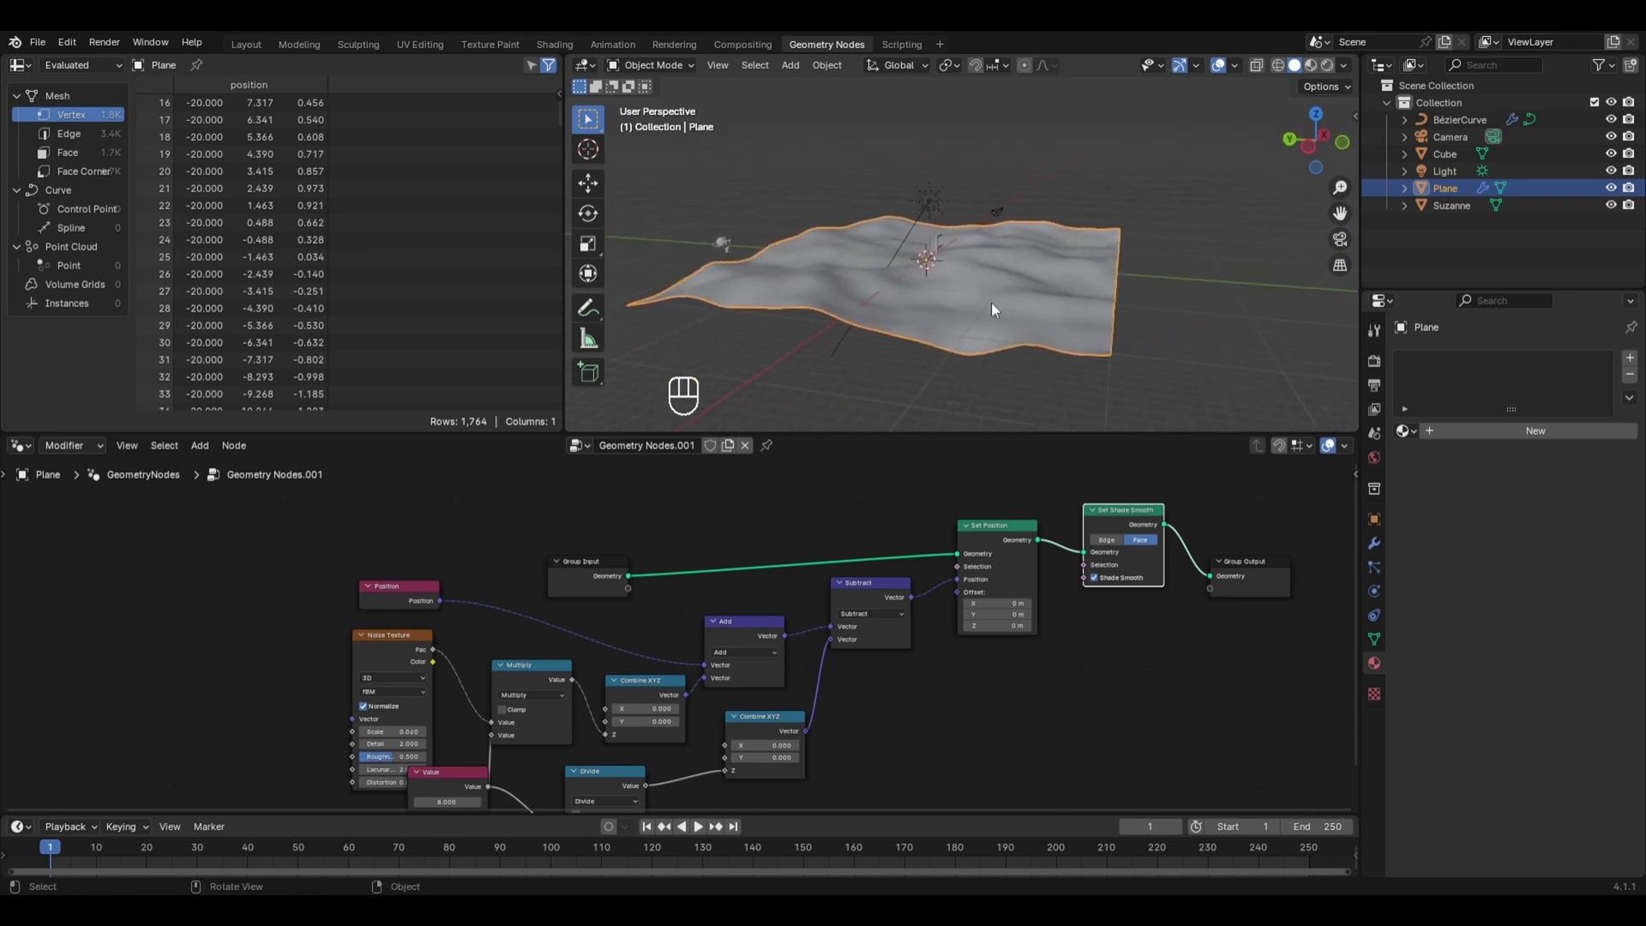
Step: Insert a Distribute Points on Faces node between the Set Position and Set Shade Smooth nodes
middle_drag(408, 755, 520, 640)
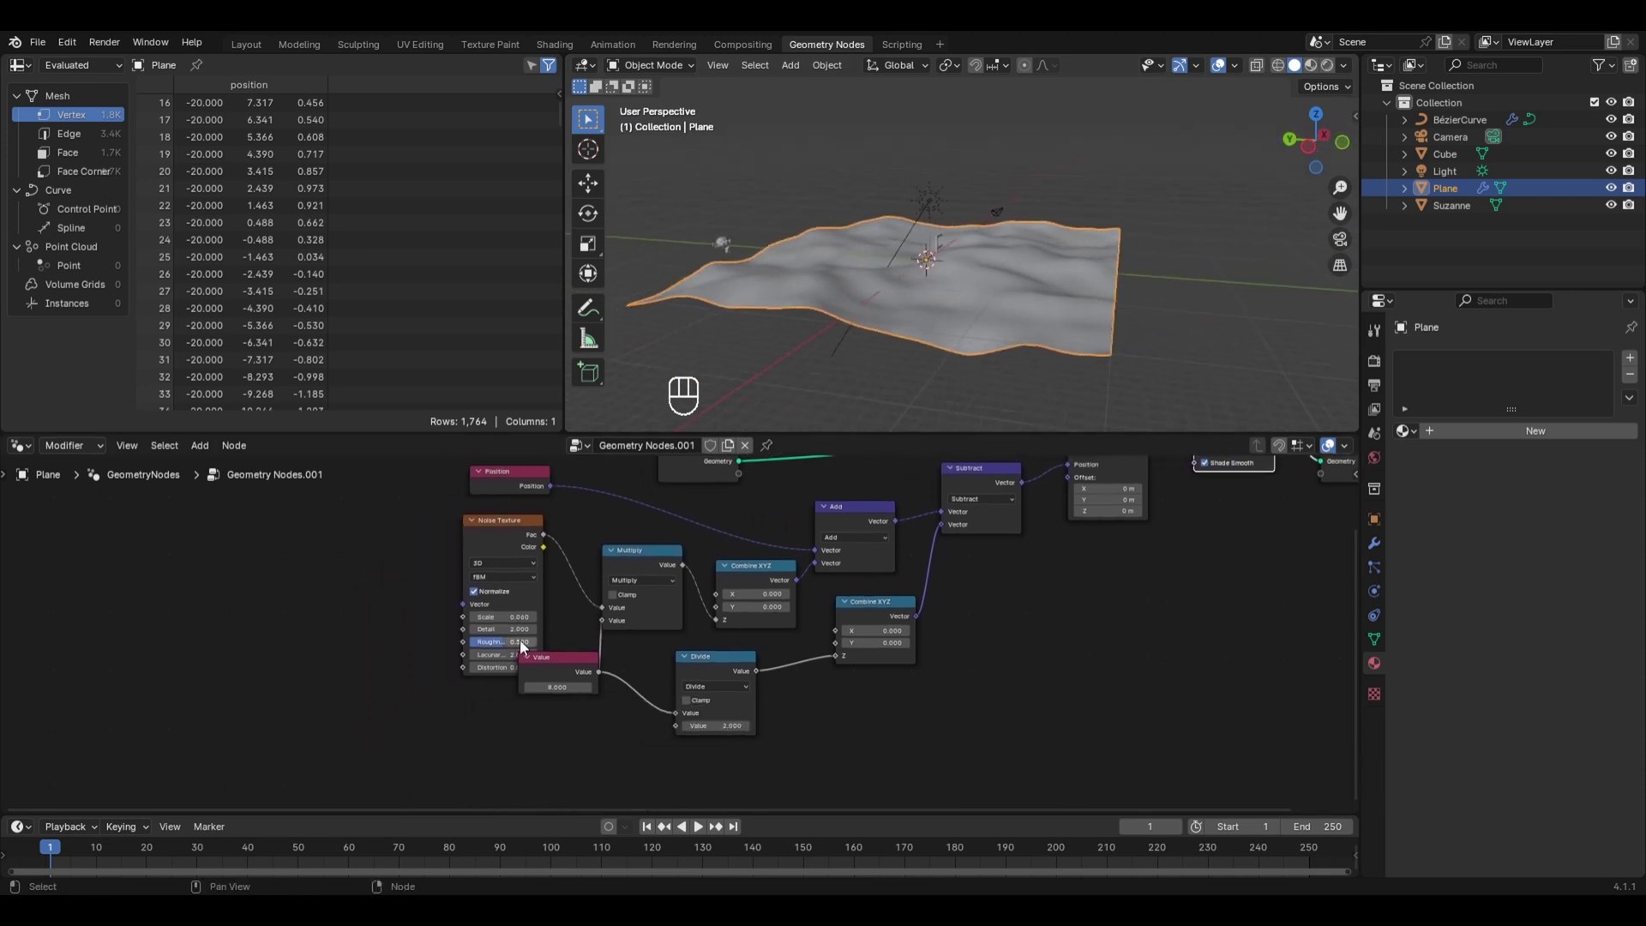
scroll(519, 640, up, 2)
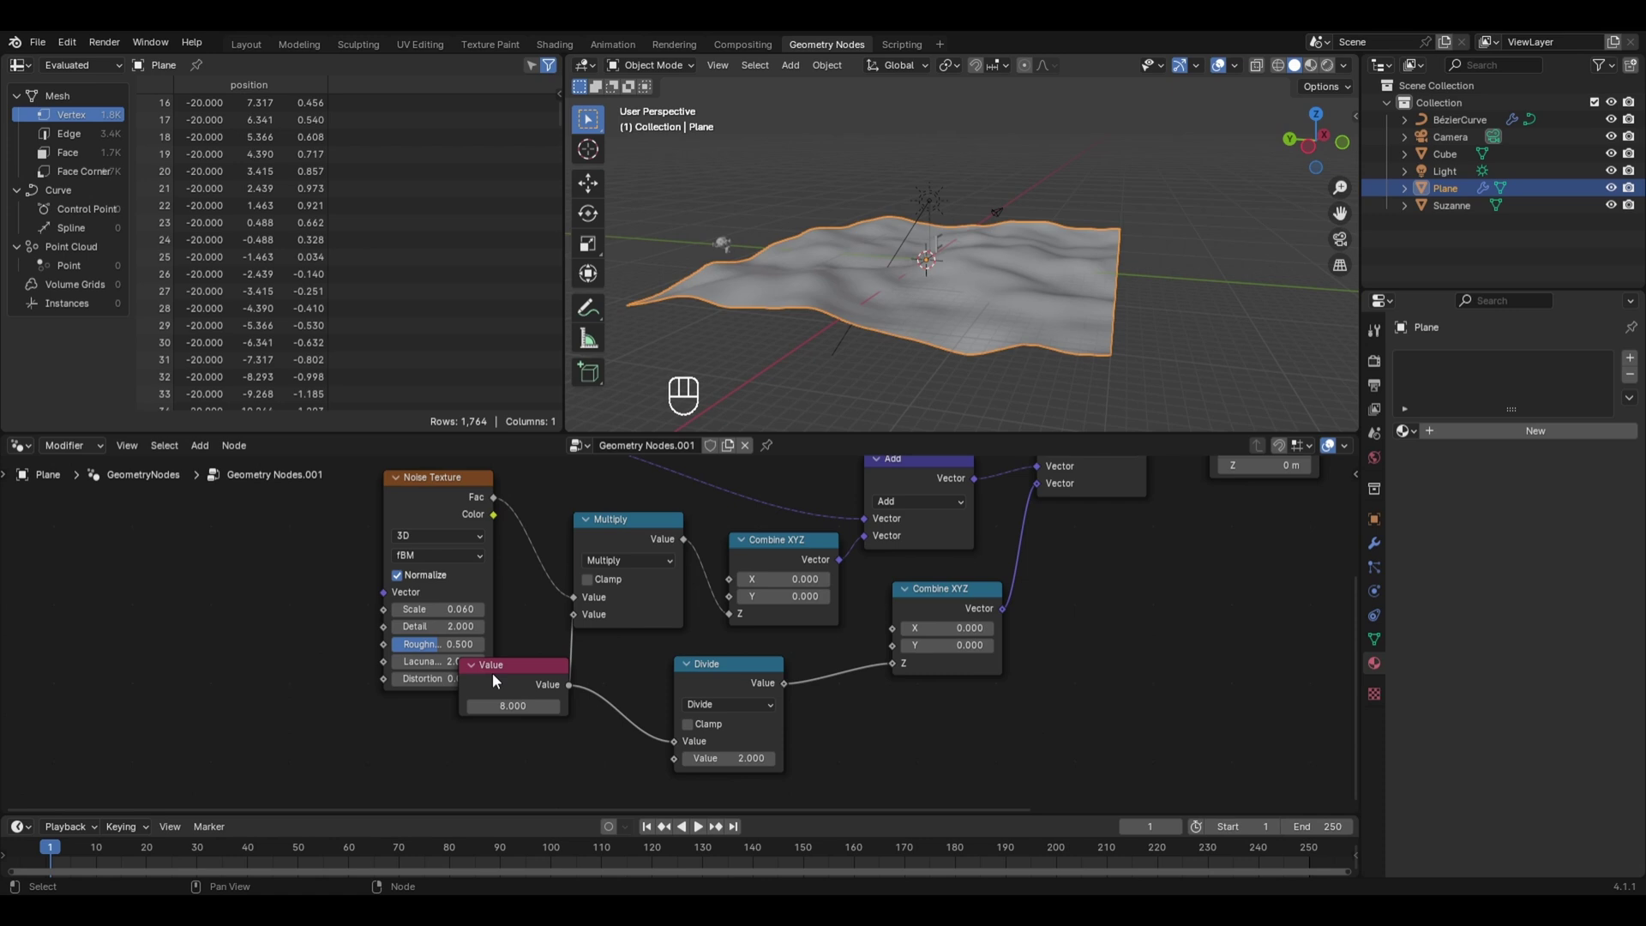
middle_drag(852, 295, 827, 322)
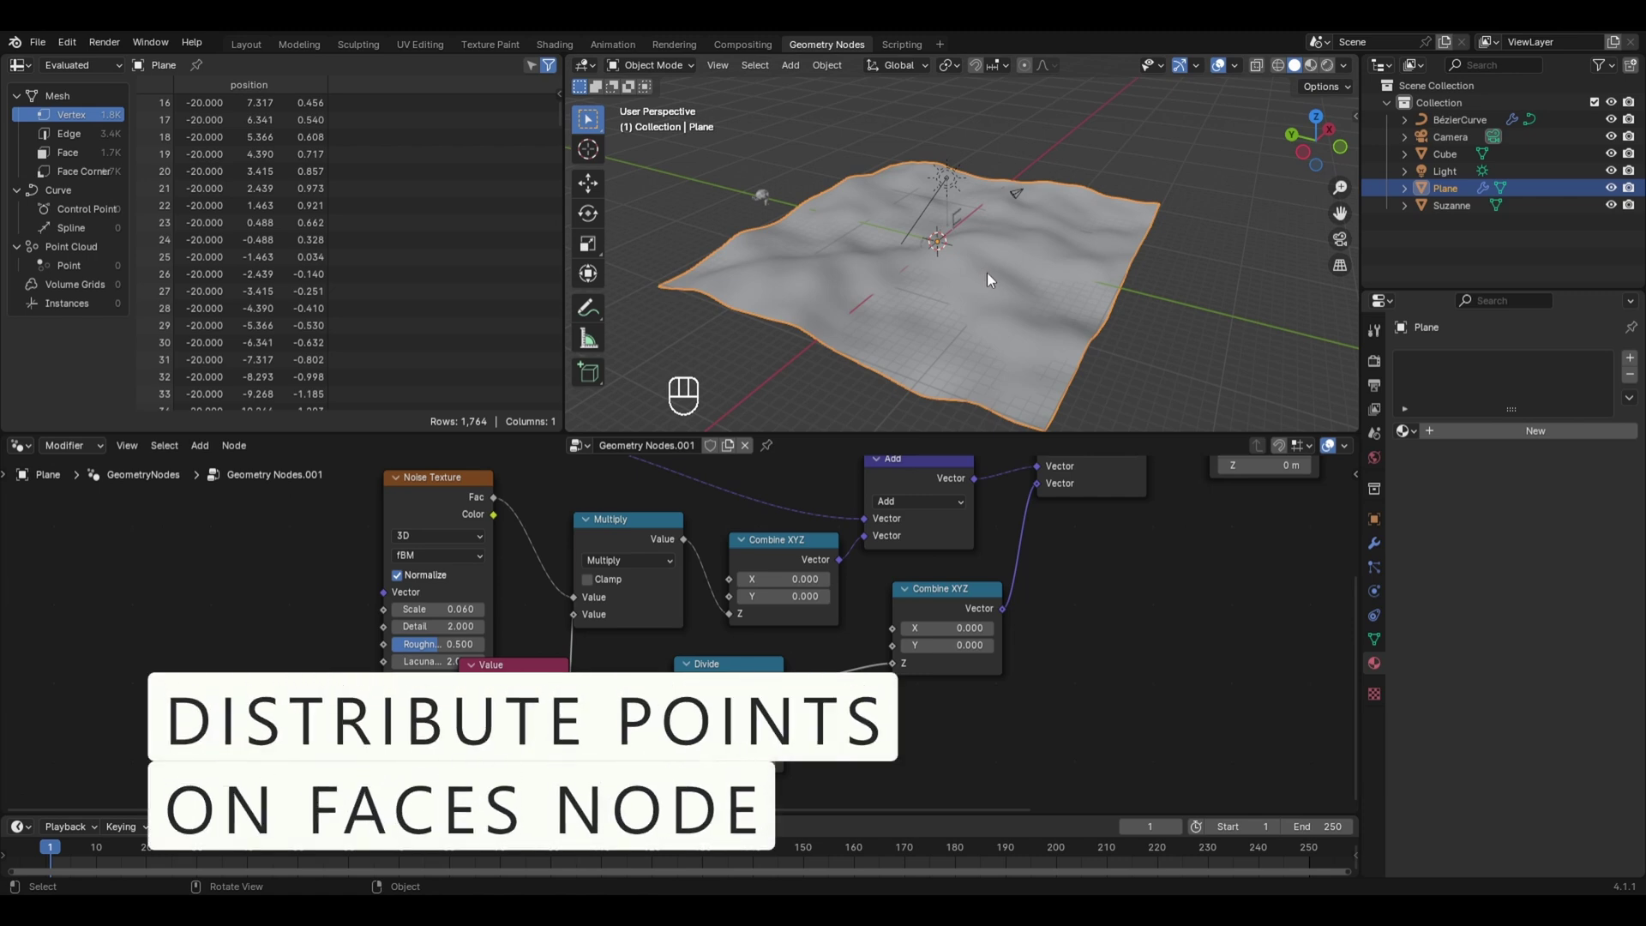
scroll(1118, 515, down, 2)
key(shift+a)
mouse_move(1114, 516)
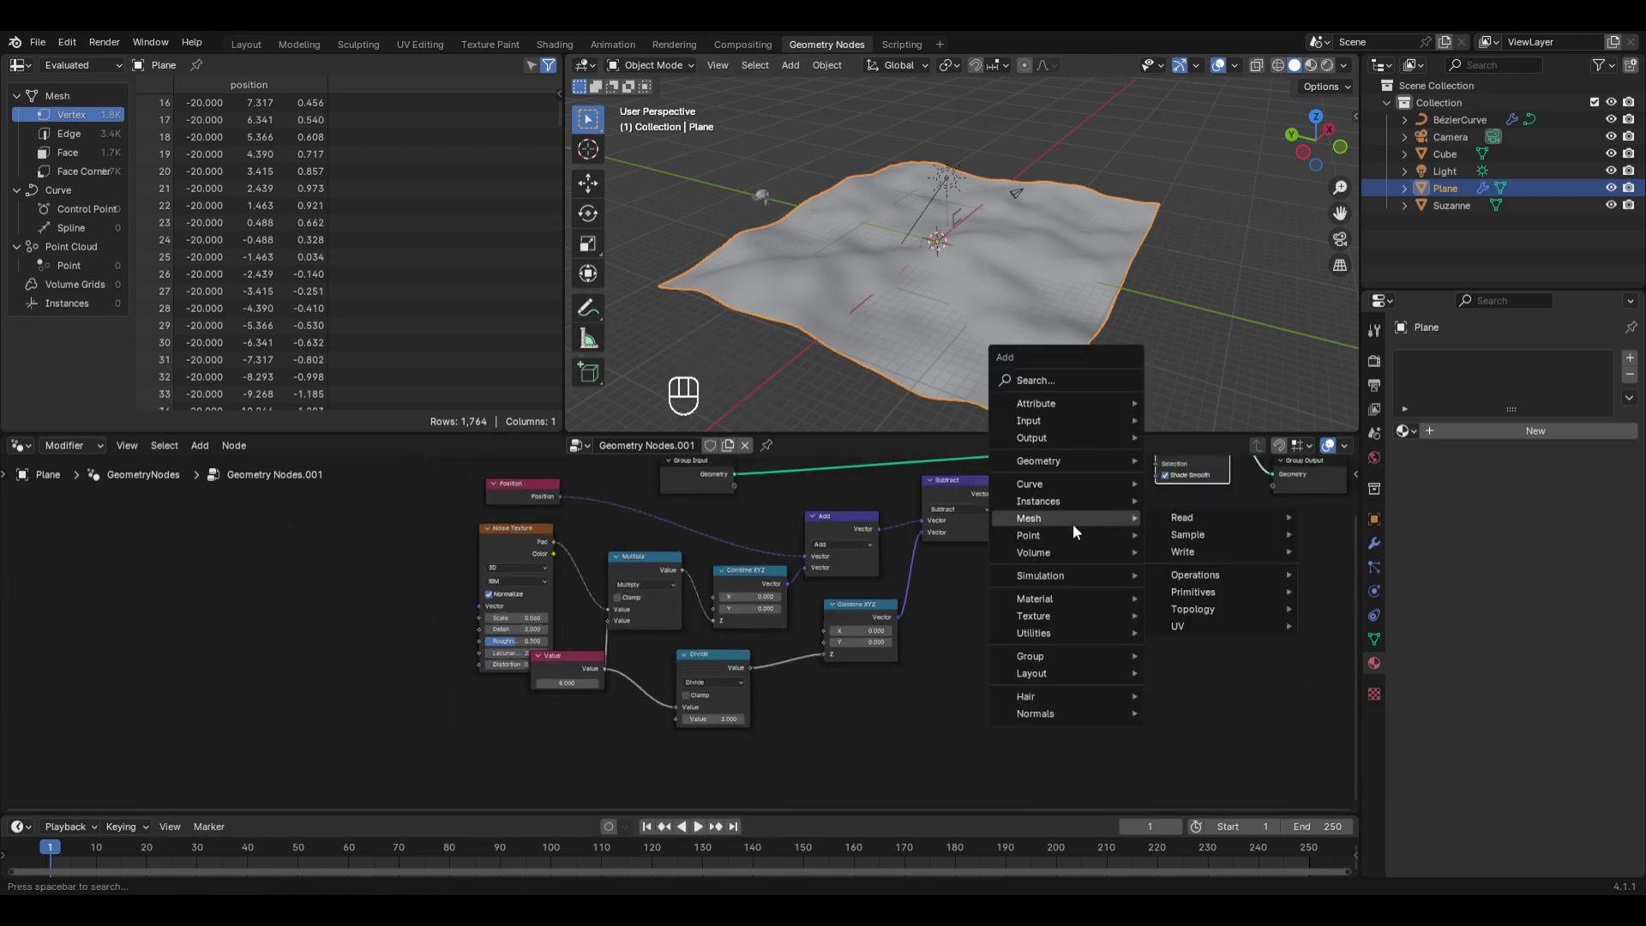
mouse_move(1063, 531)
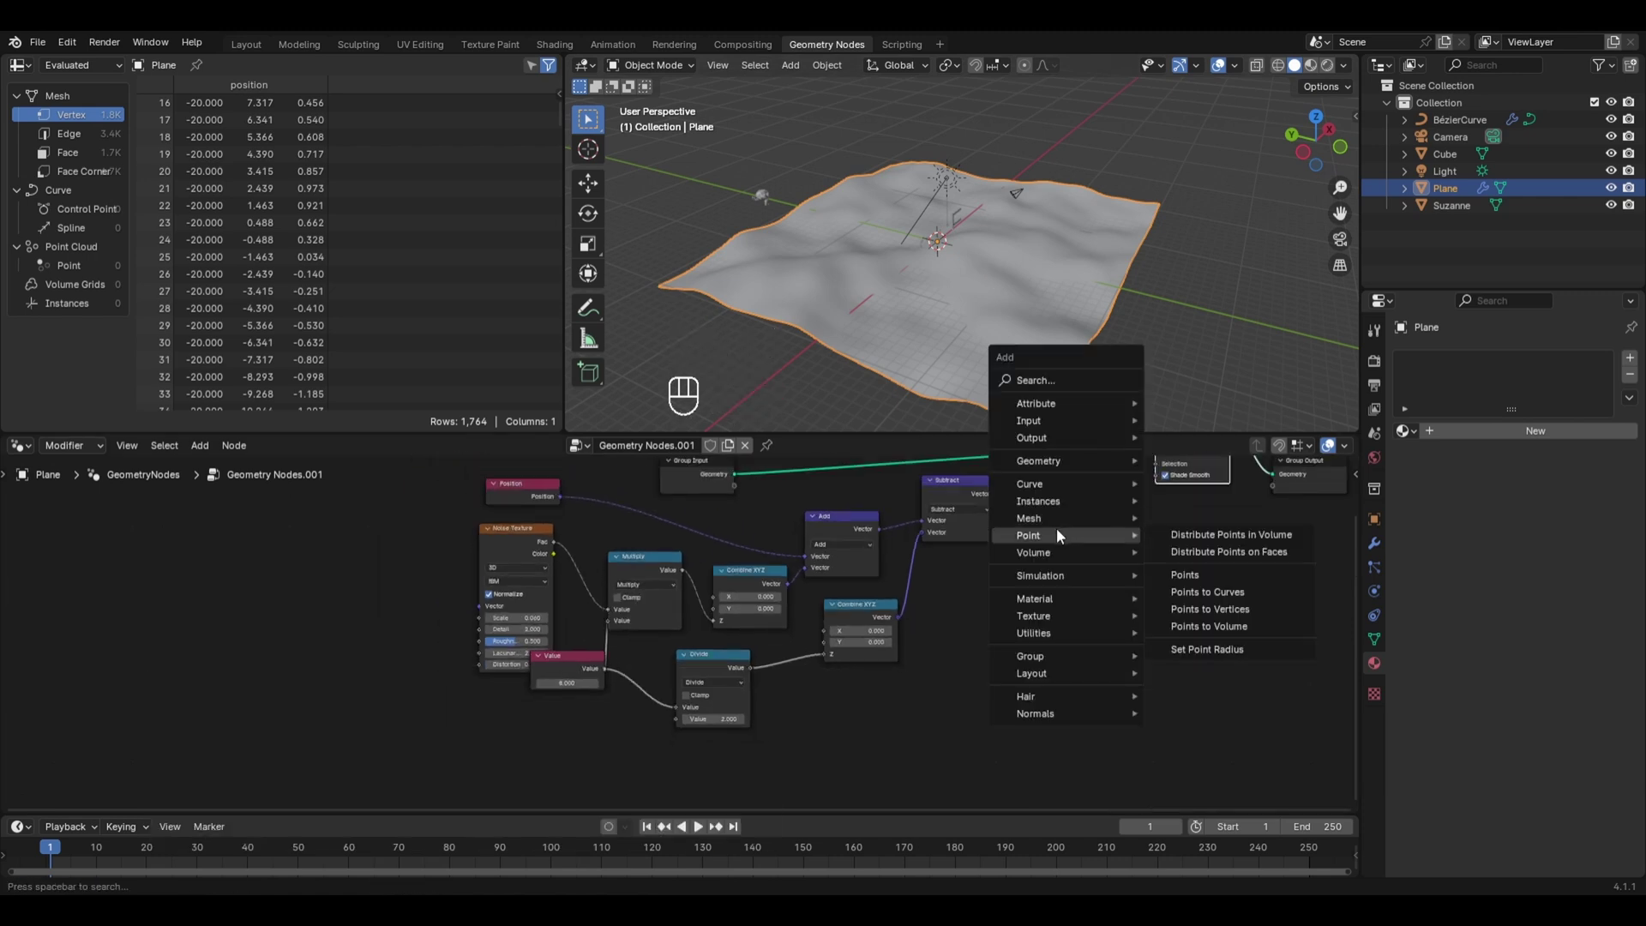
click(1200, 549)
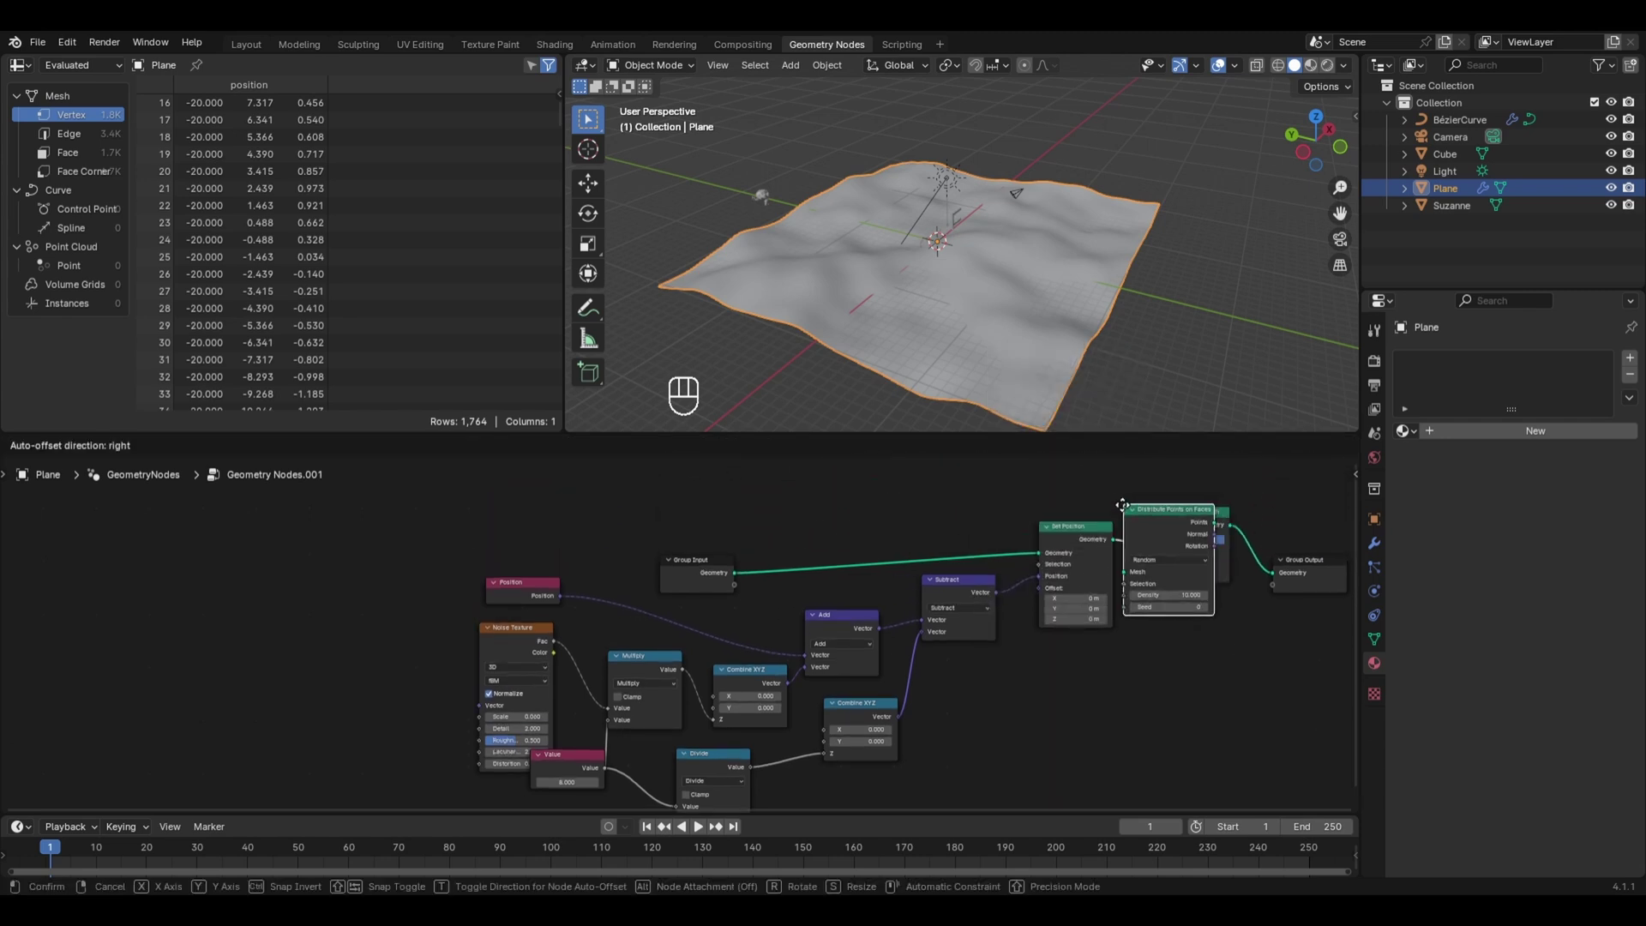
click(1122, 505)
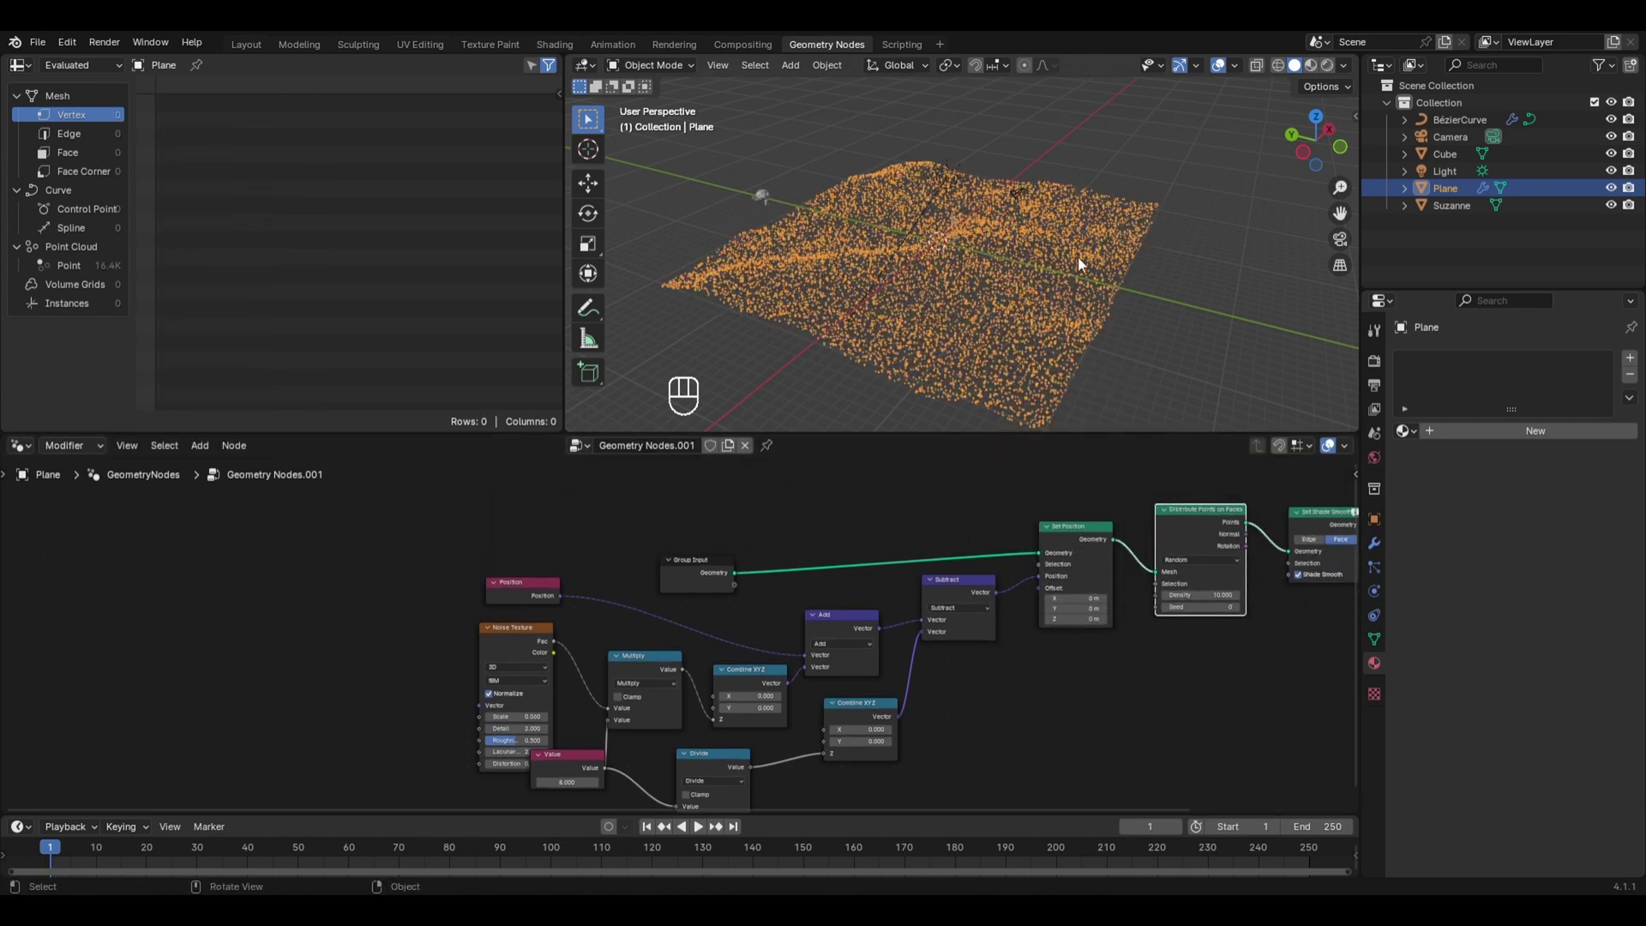
Step: Try lower densities such as 5.1 and 0.4 on the Distribute Points on Faces node, and restore the density to 10
scroll(1291, 554, up, 2)
middle_drag(1292, 554, 888, 577)
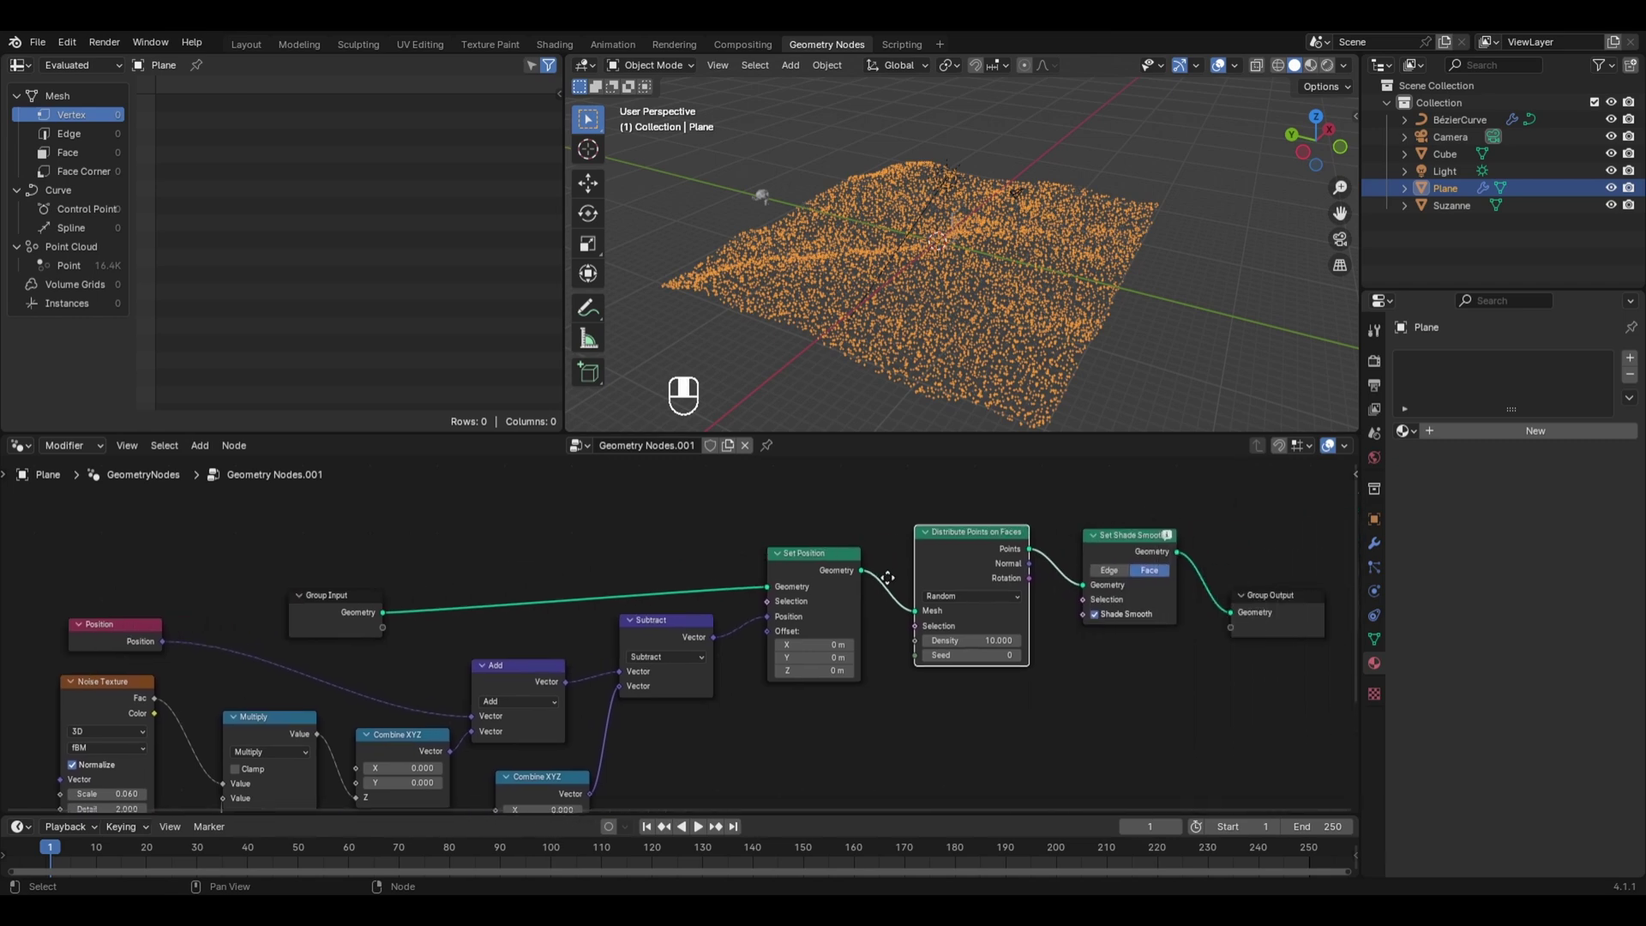
scroll(981, 588, up, 1)
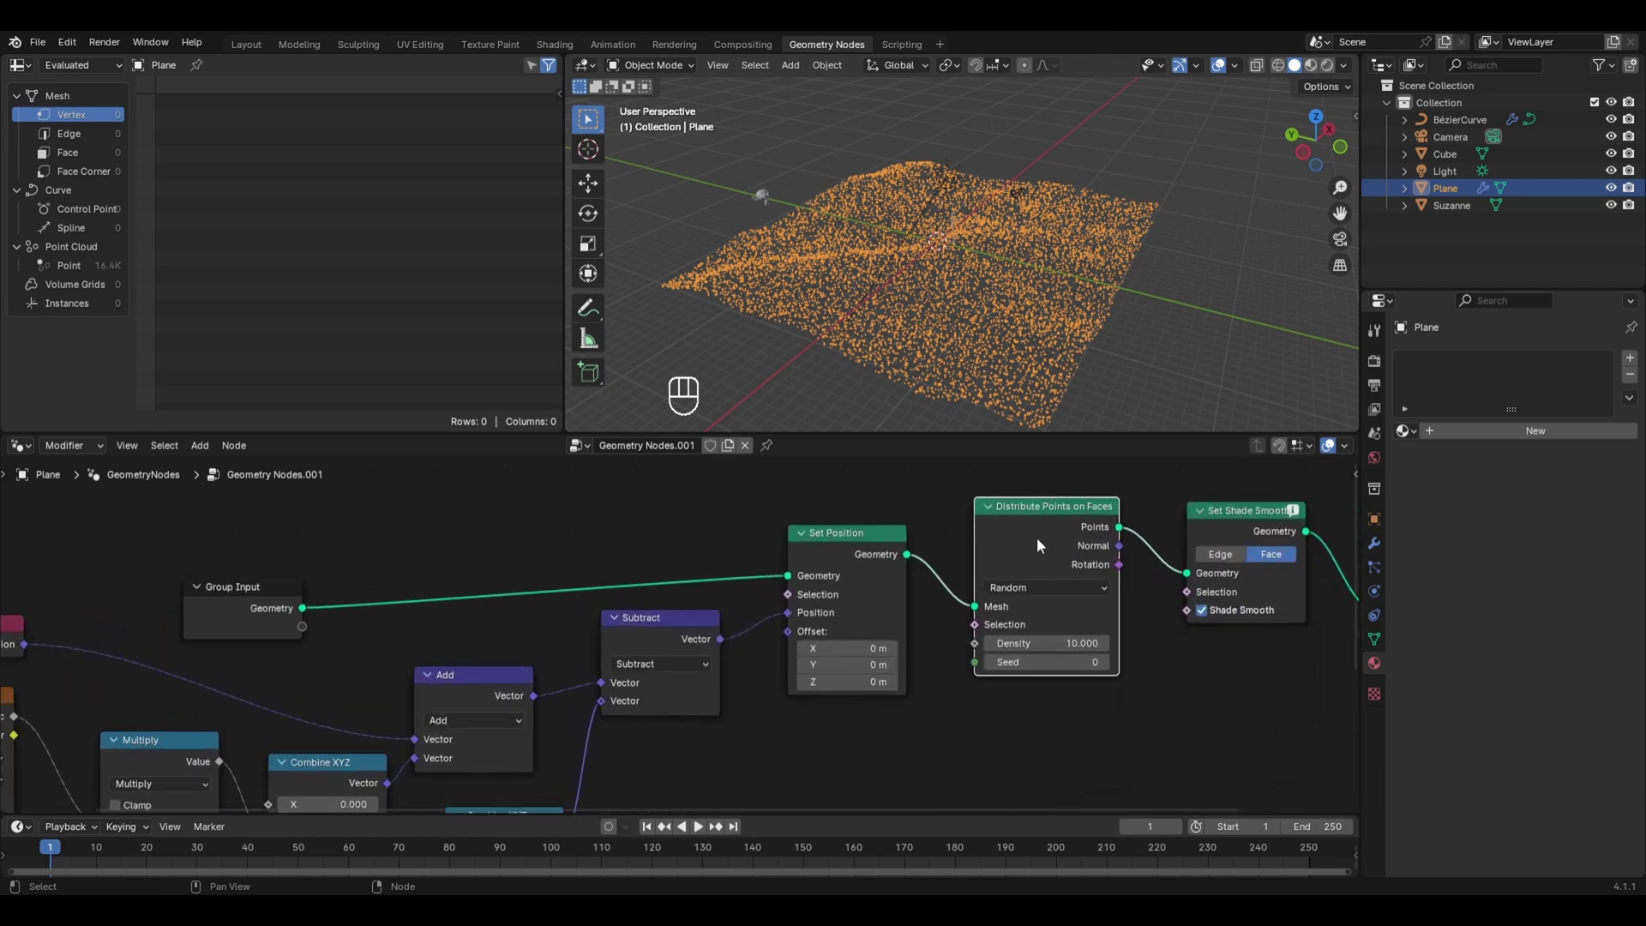
scroll(952, 329, up, 4)
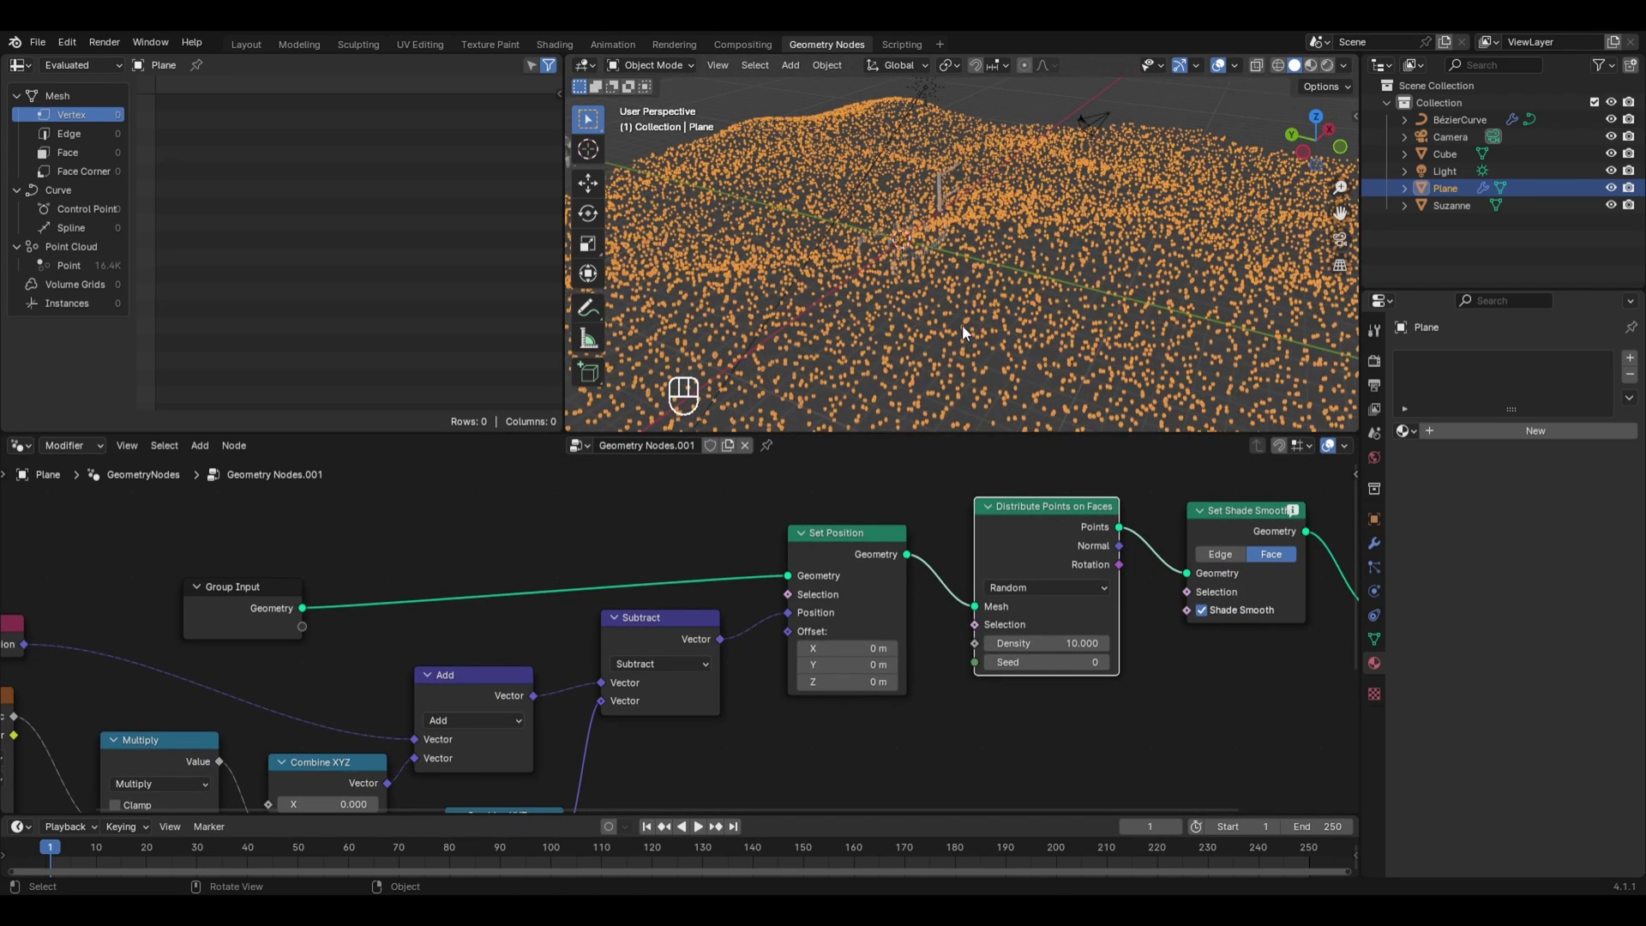
click(1035, 643)
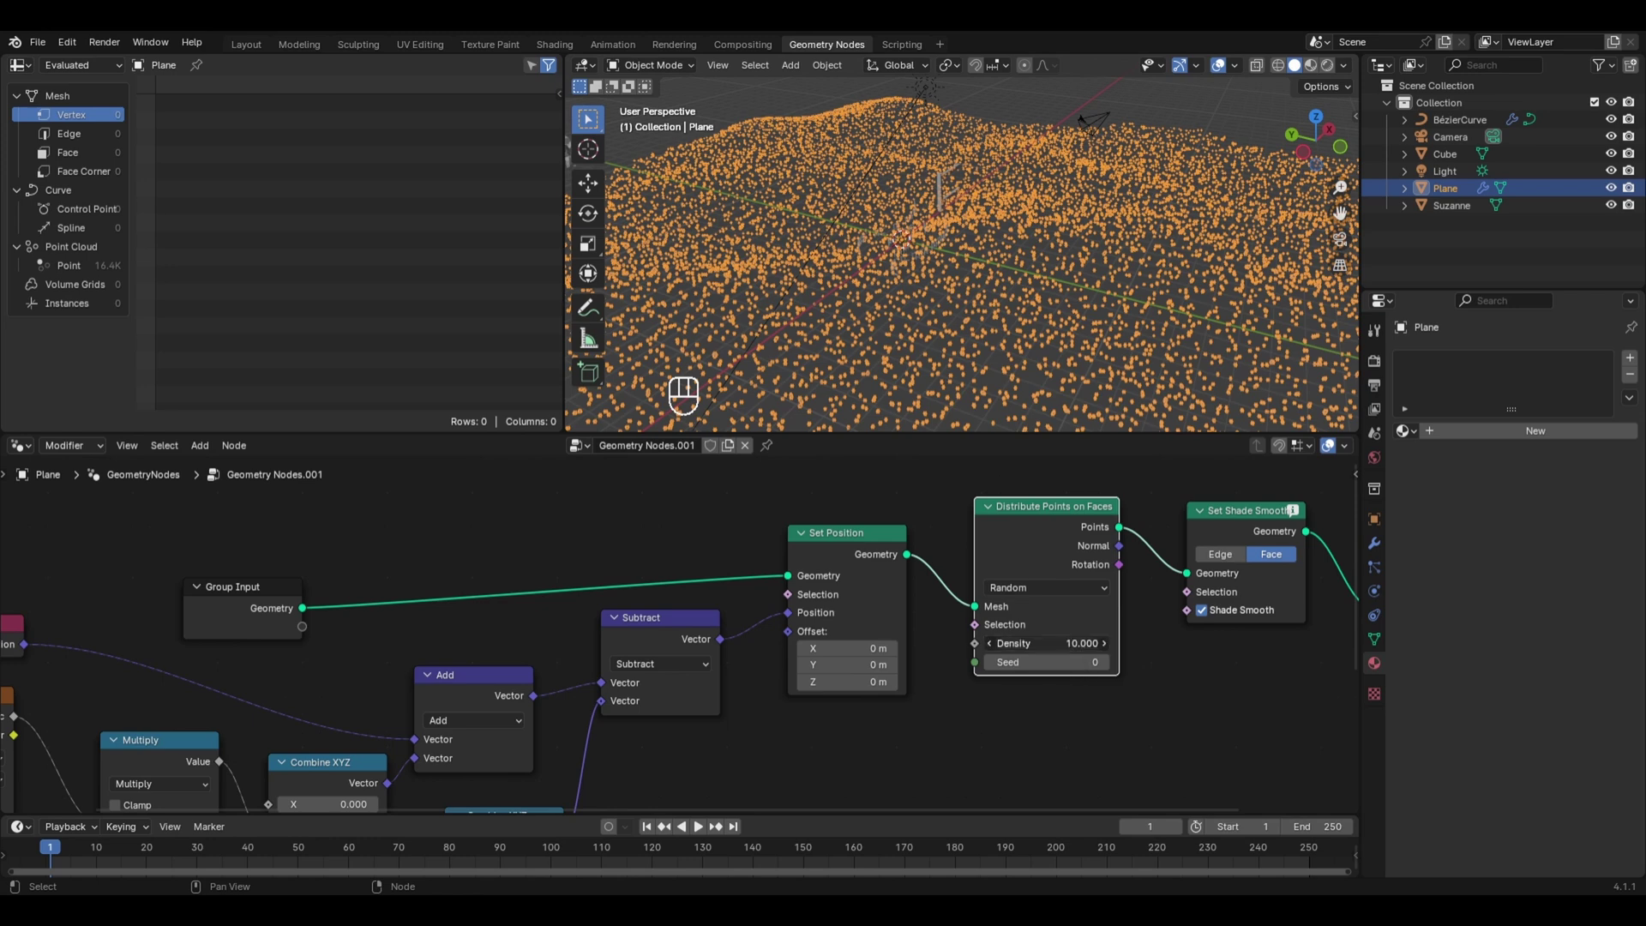
text(0.7)
key(Return)
mouse_move(1046, 643)
mouse_down()
mouse_move(1098, 644)
mouse_move(1072, 643)
mouse_up()
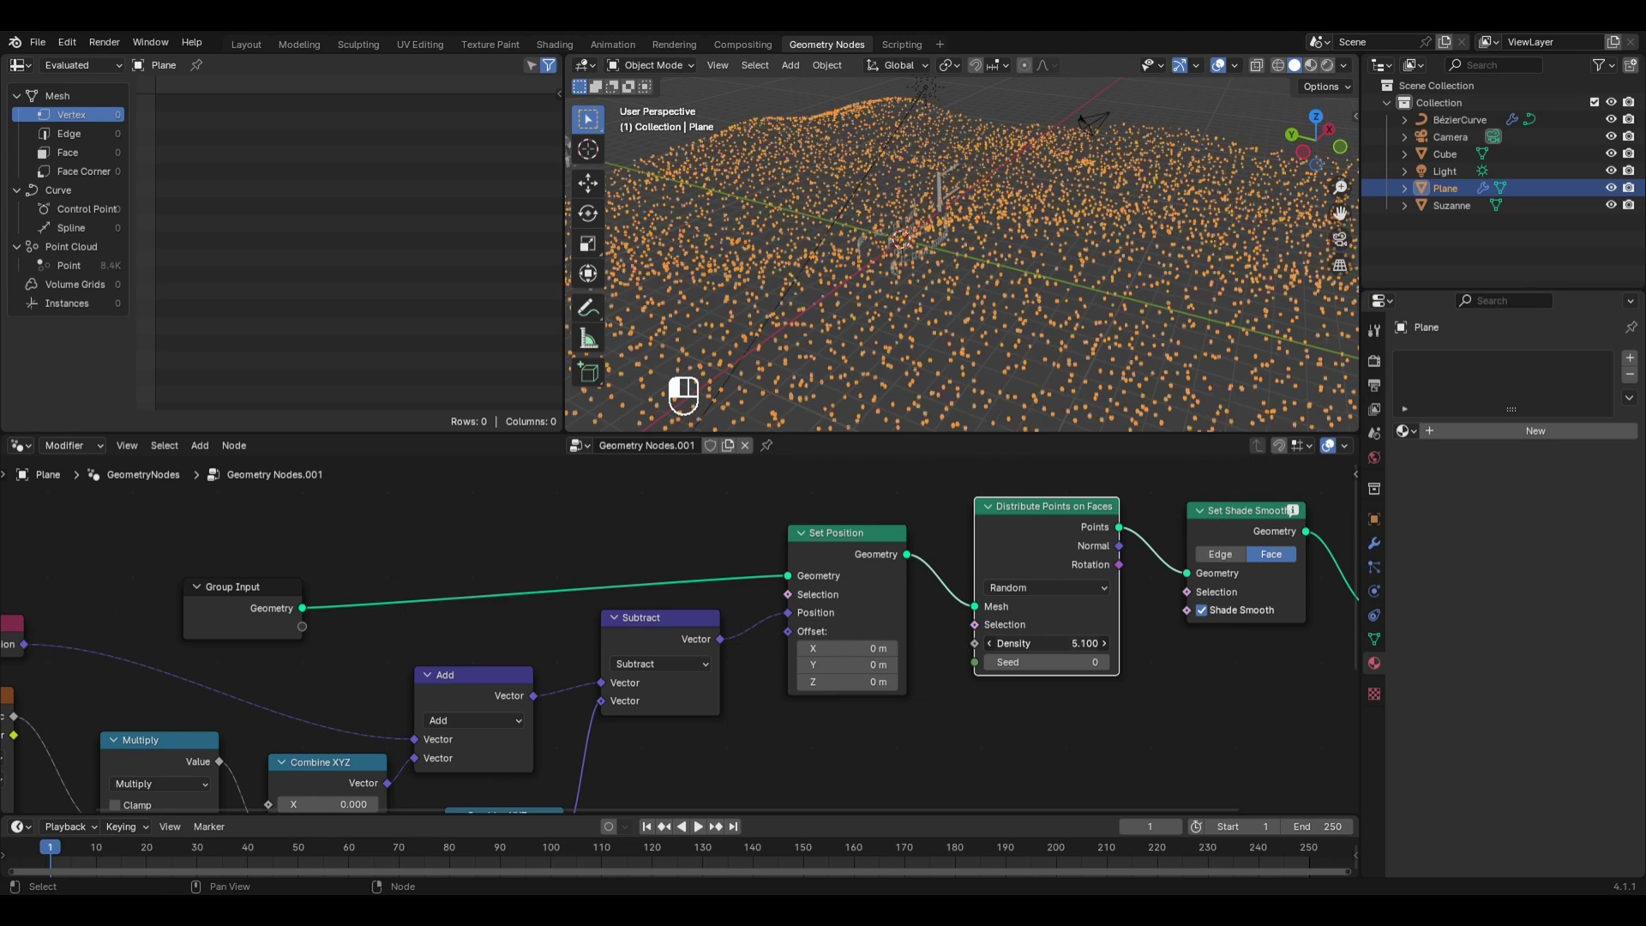
key(Escape)
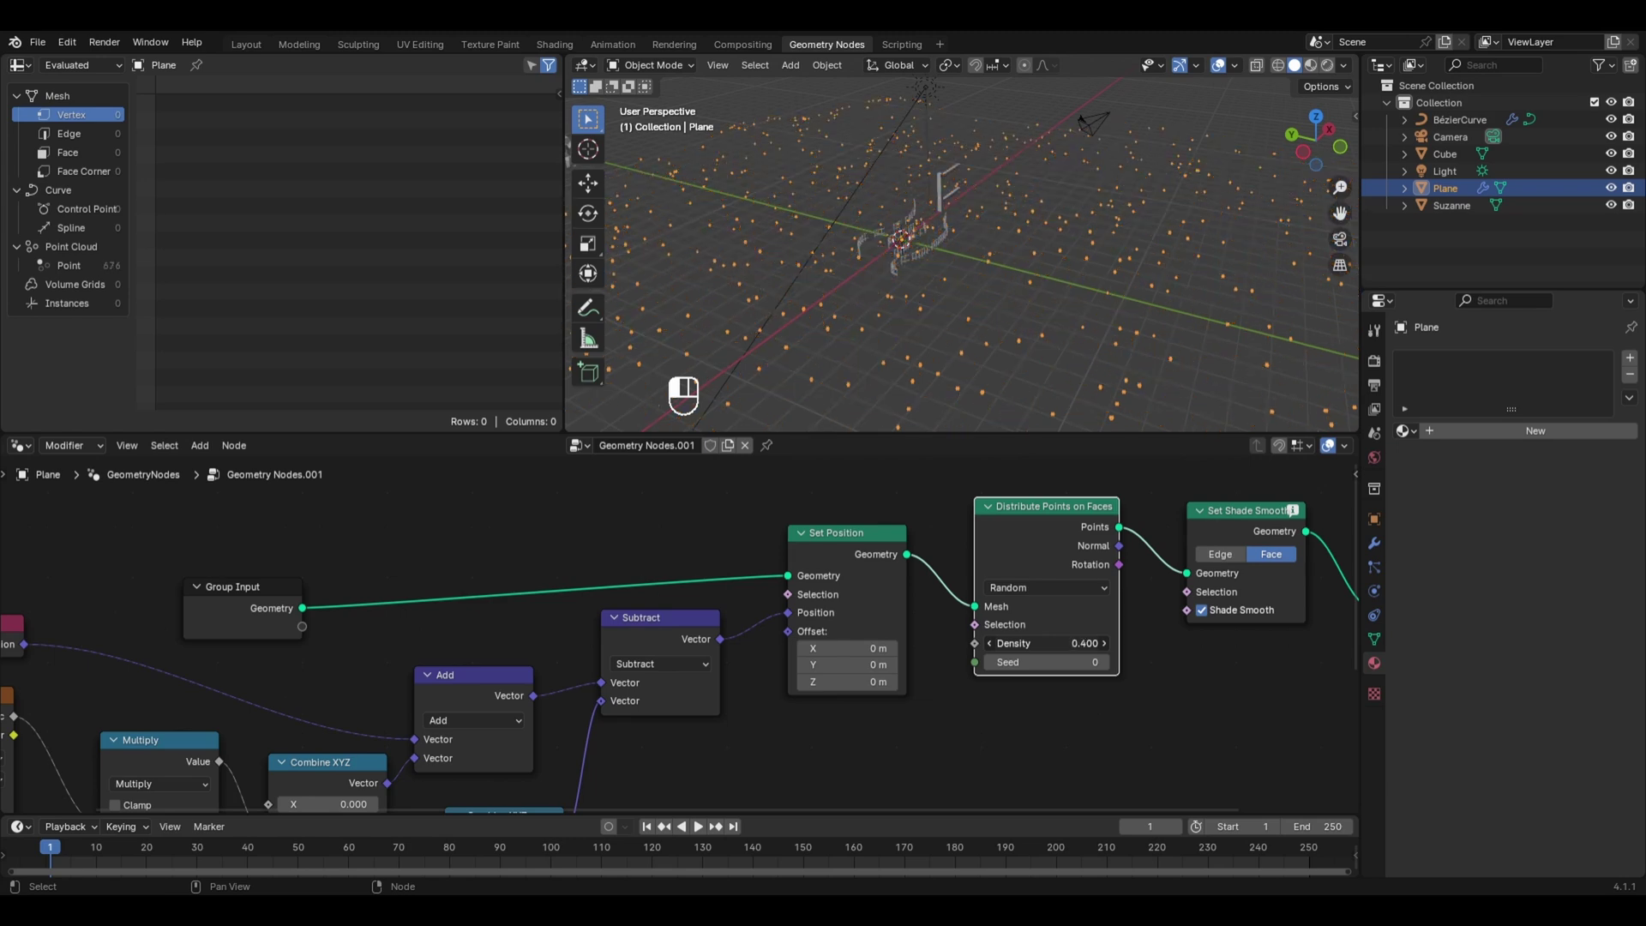
drag(1046, 643, 1072, 681)
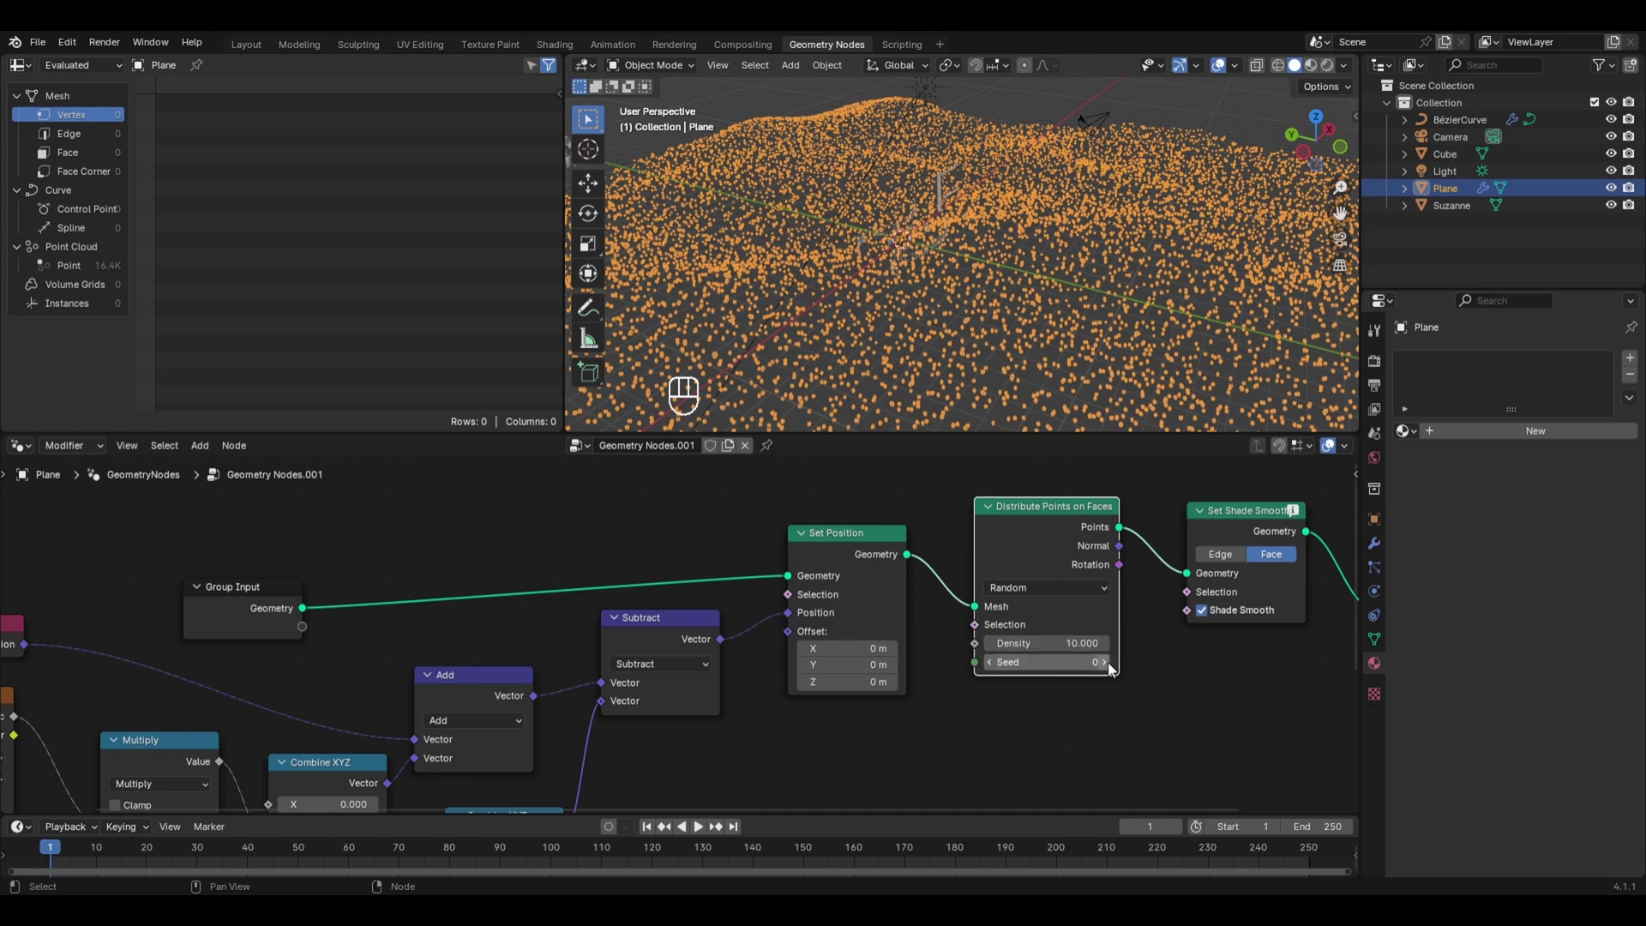
Step: Try seed values up to 3 on the Distribute Points on Faces node and undo the seed changes
click(1106, 664)
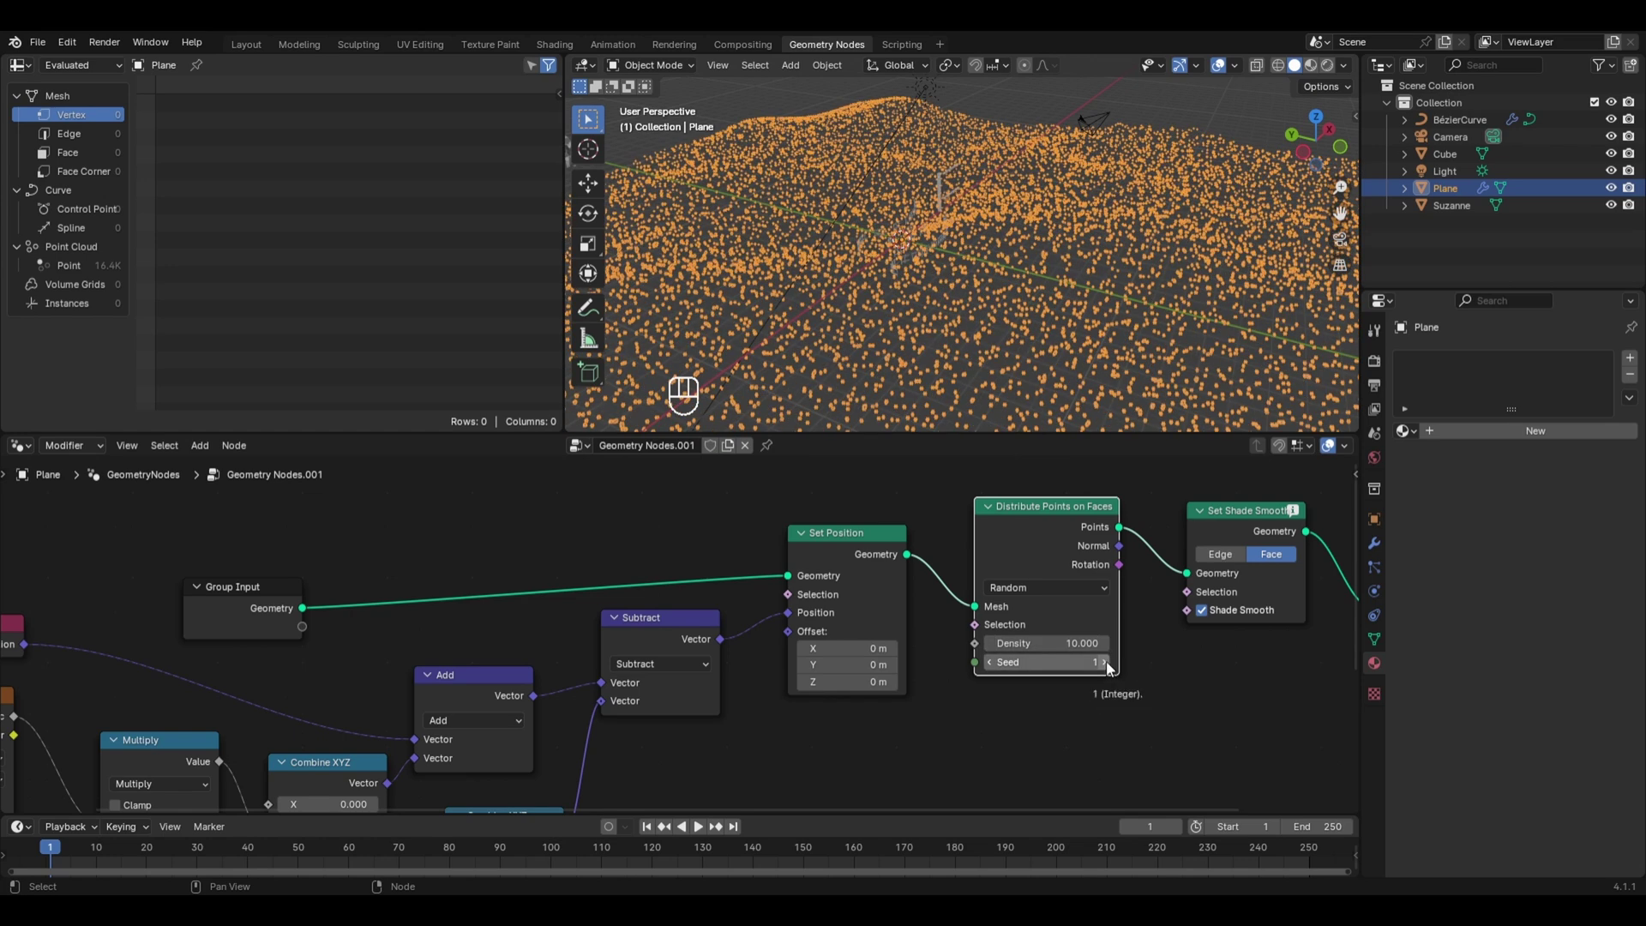
click(1106, 664)
key(ctrl+z)
key(ctrl+z)
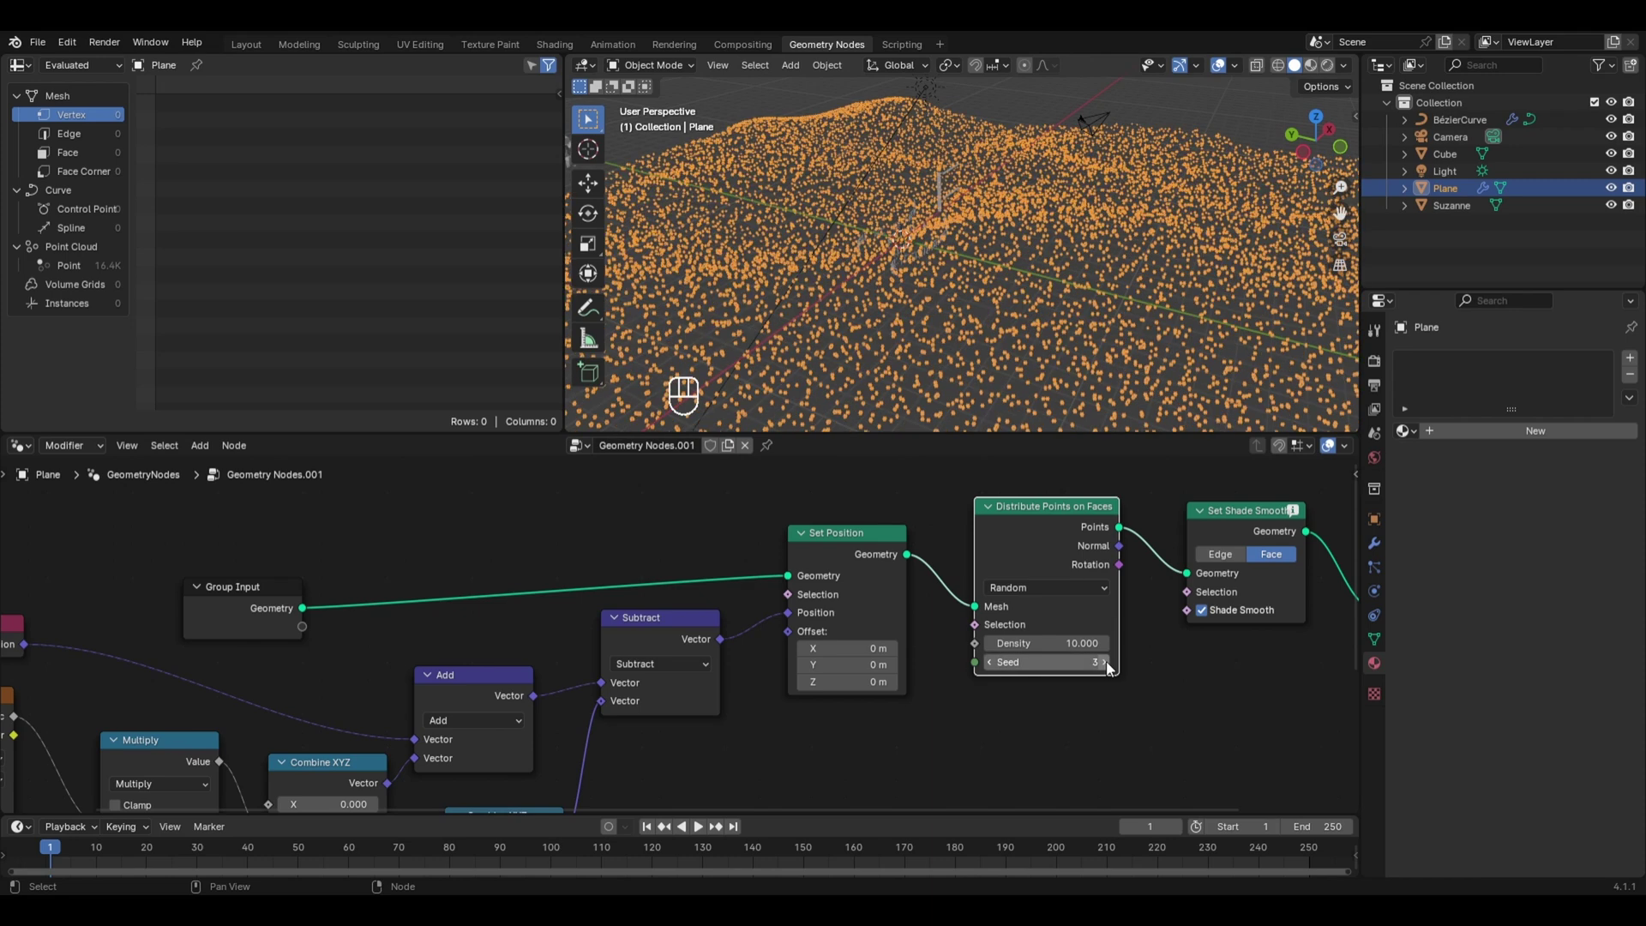
Step: Try the Poisson Disk distribution method with a minimum distance of 1 m, and switch the method back to Random
click(1026, 586)
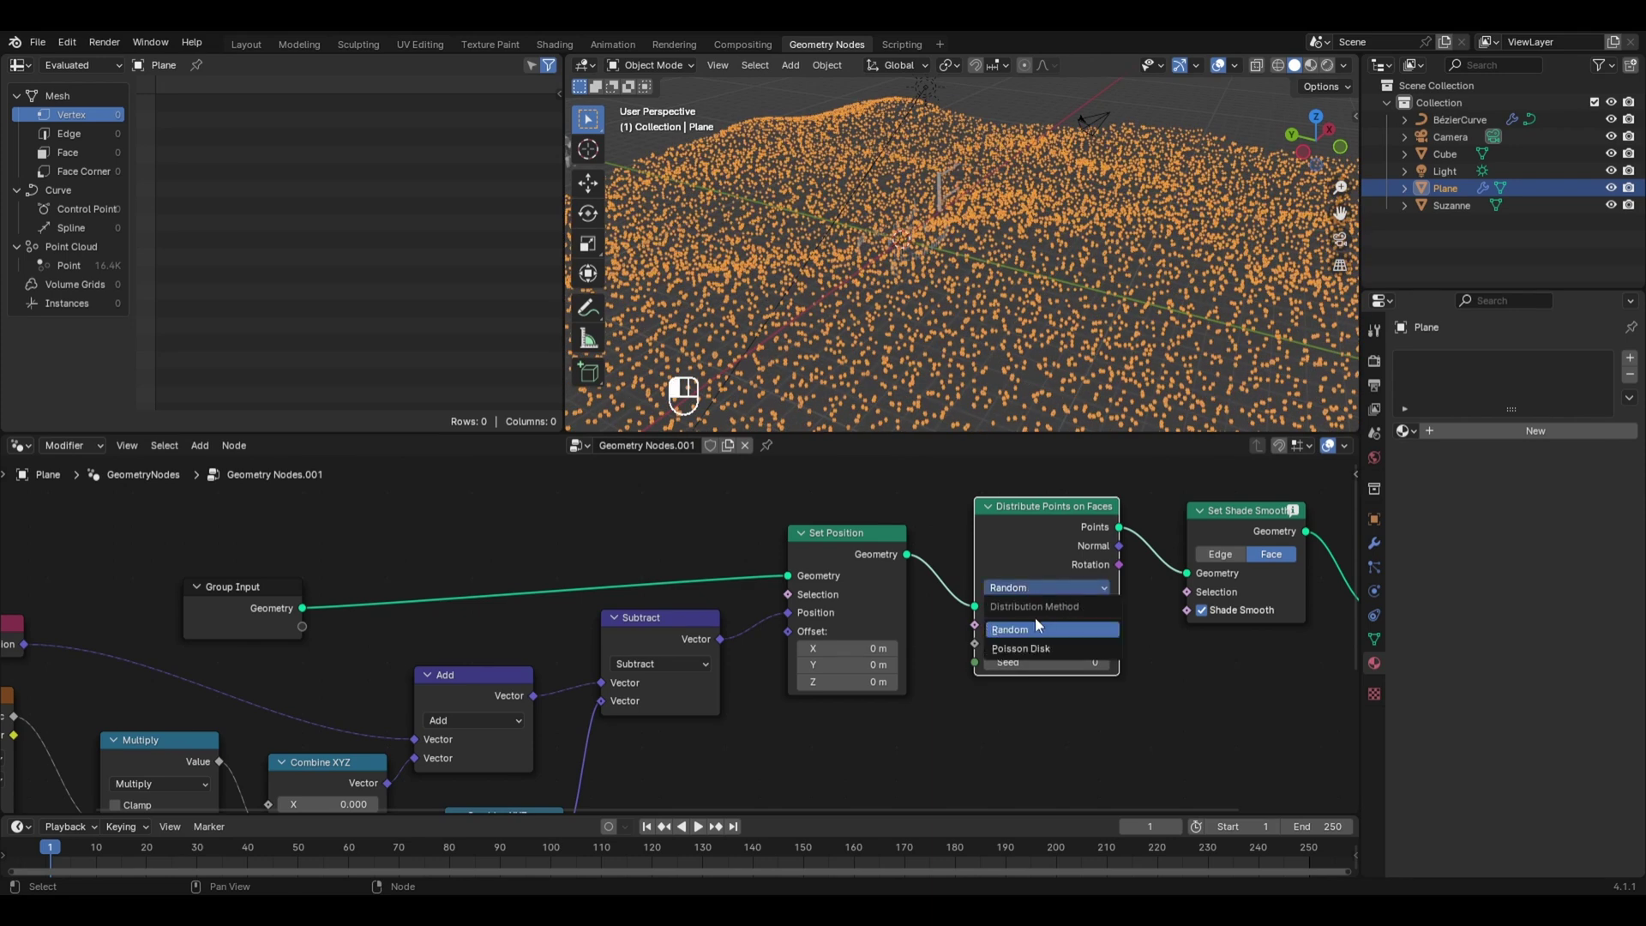
click(1056, 580)
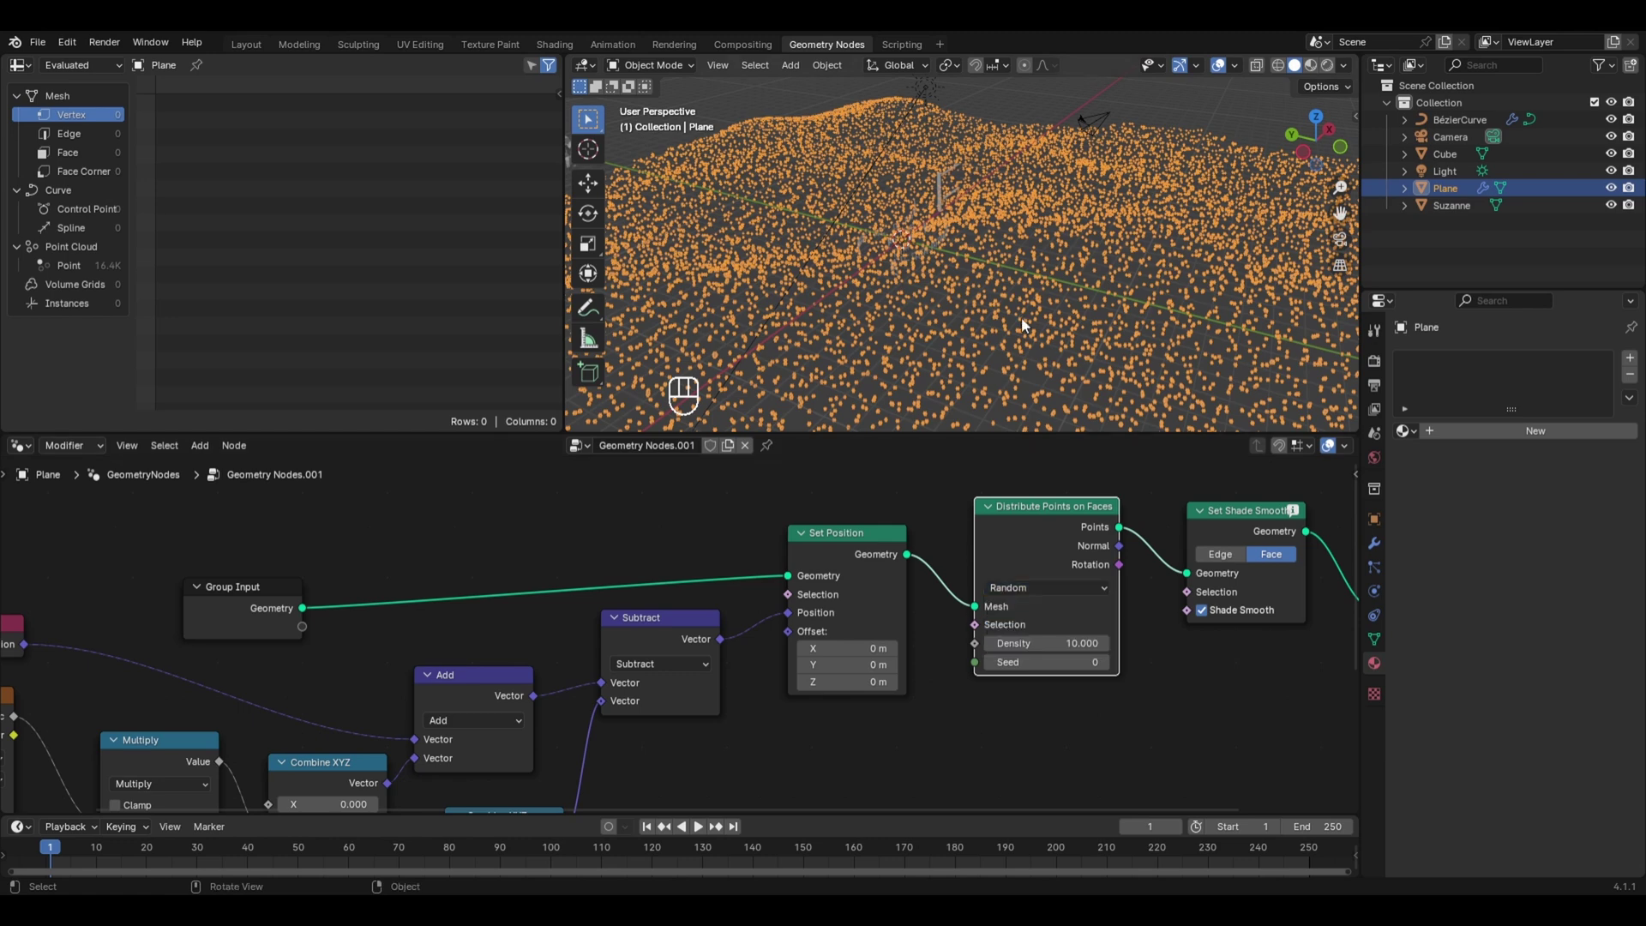
click(1063, 585)
click(1057, 650)
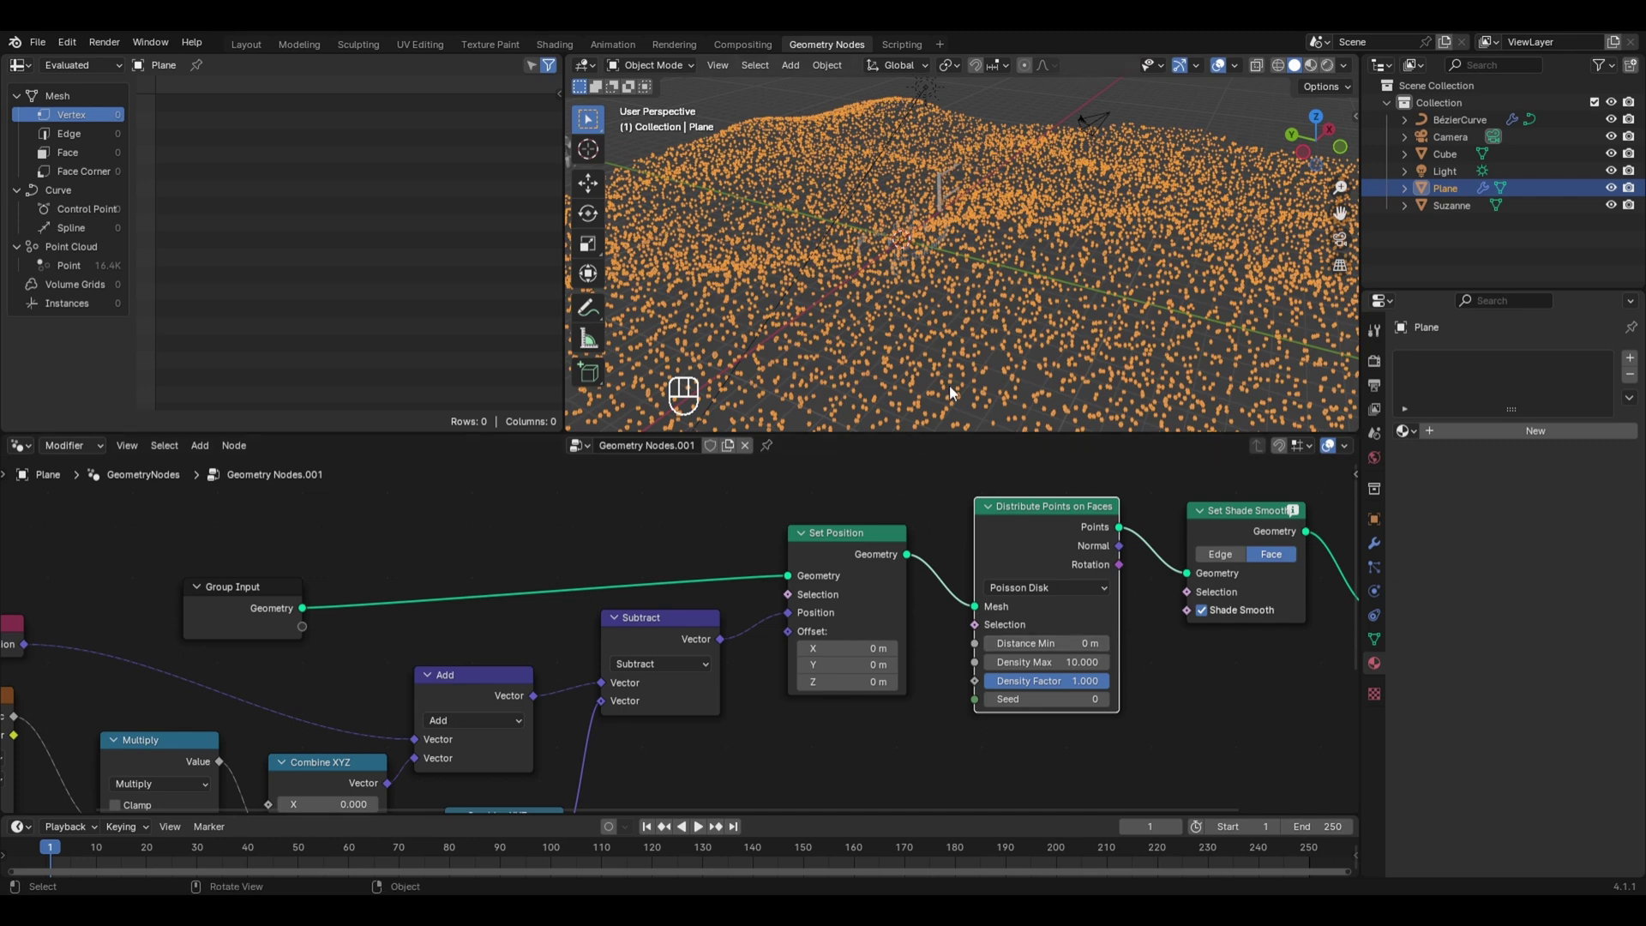
mouse_move(1094, 643)
mouse_down()
mouse_move(1132, 643)
mouse_move(1115, 643)
mouse_up()
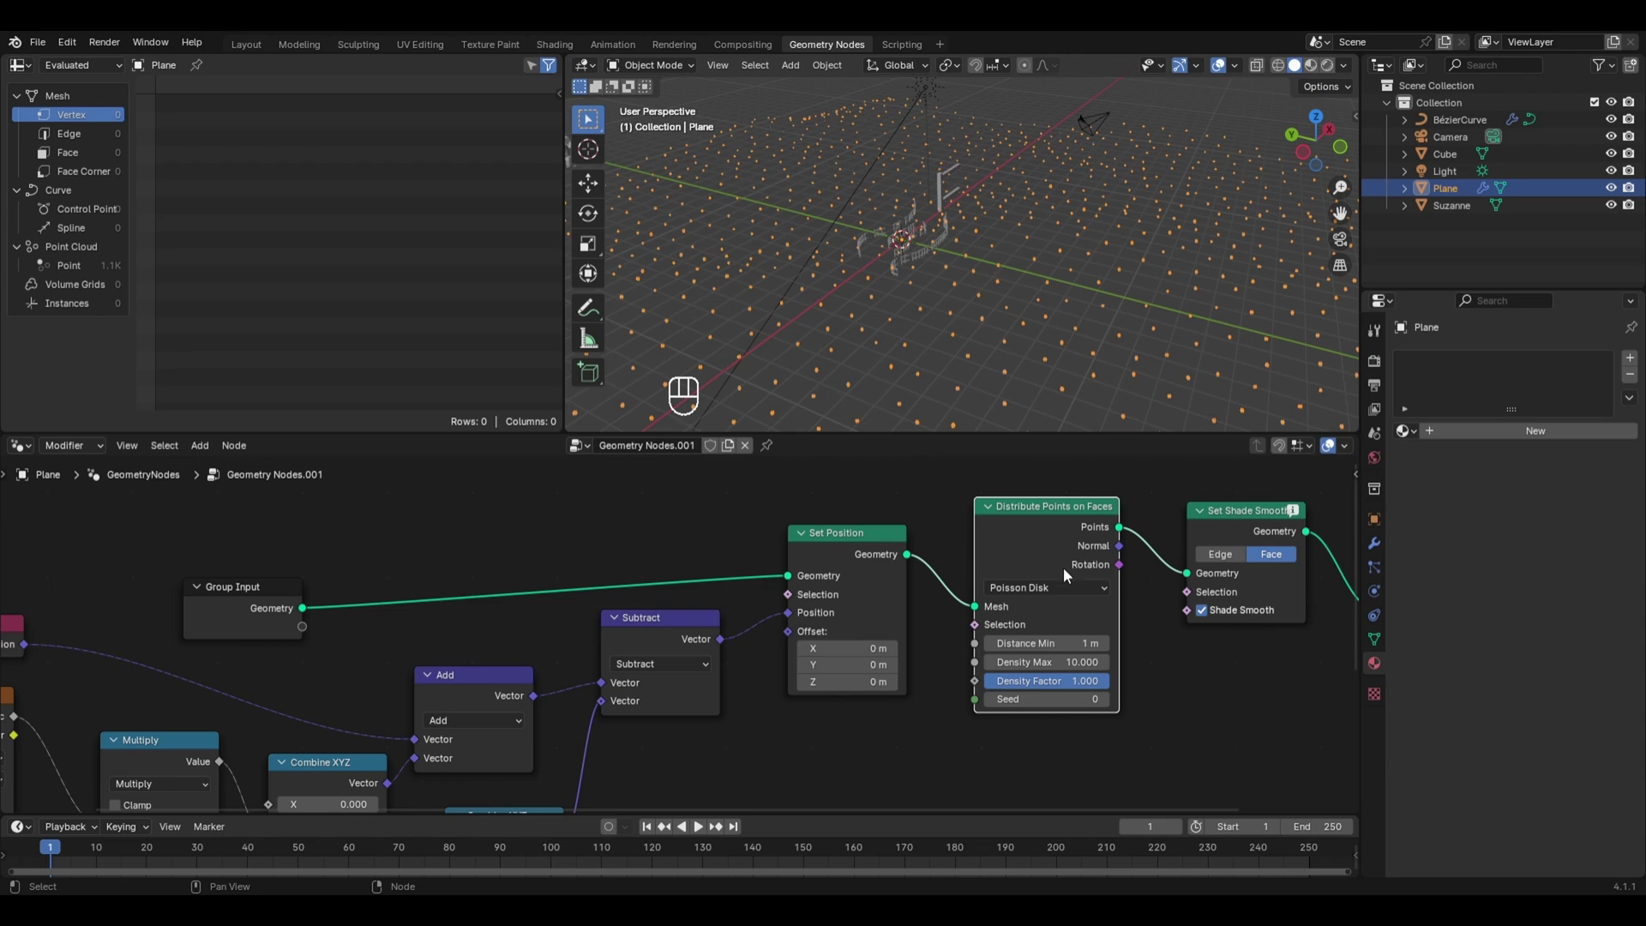
click(1040, 588)
click(1020, 628)
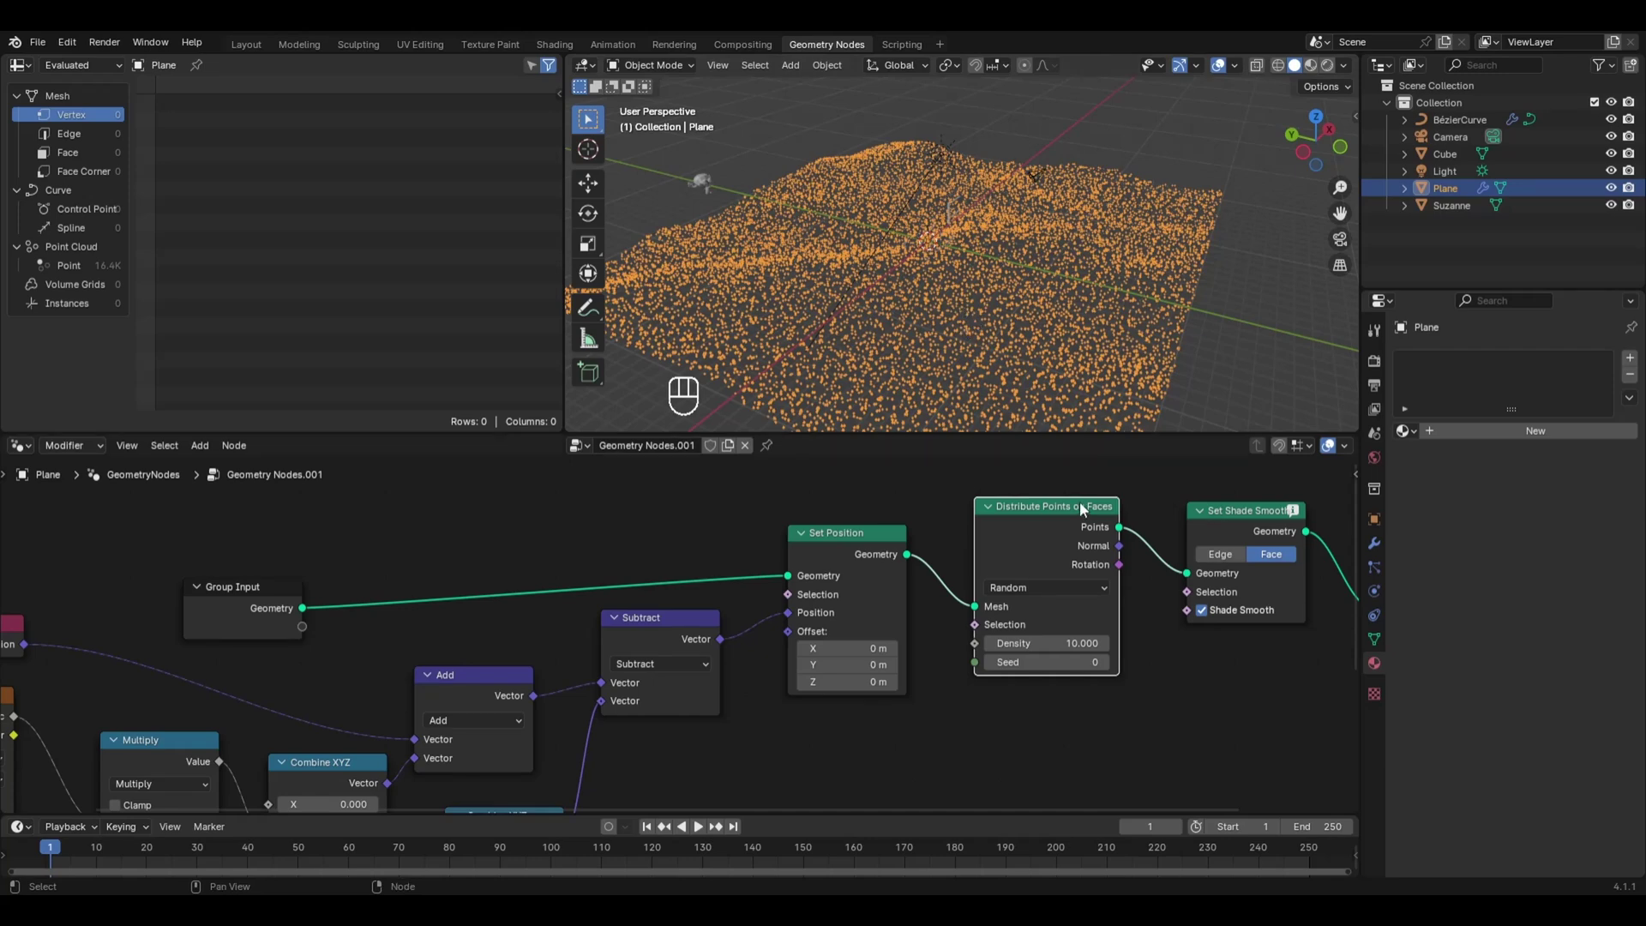
Step: Insert an Instance on Points node between the Distribute Points on Faces and Set Shade Smooth nodes
key(shift+a)
mouse_move(1008, 462)
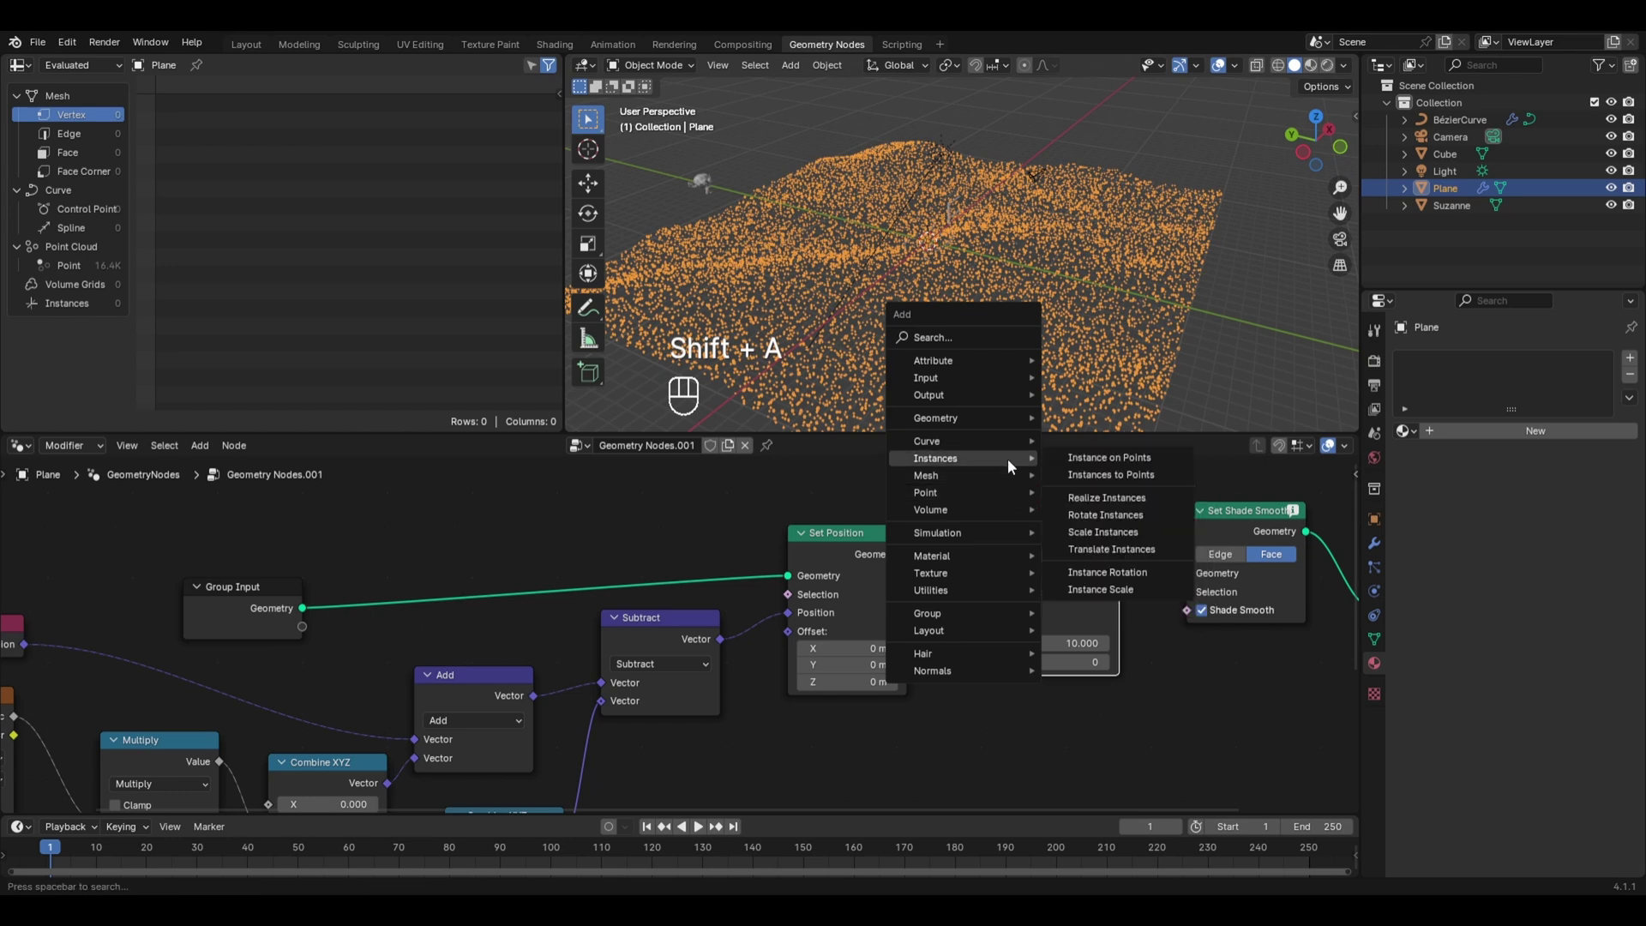
click(1058, 454)
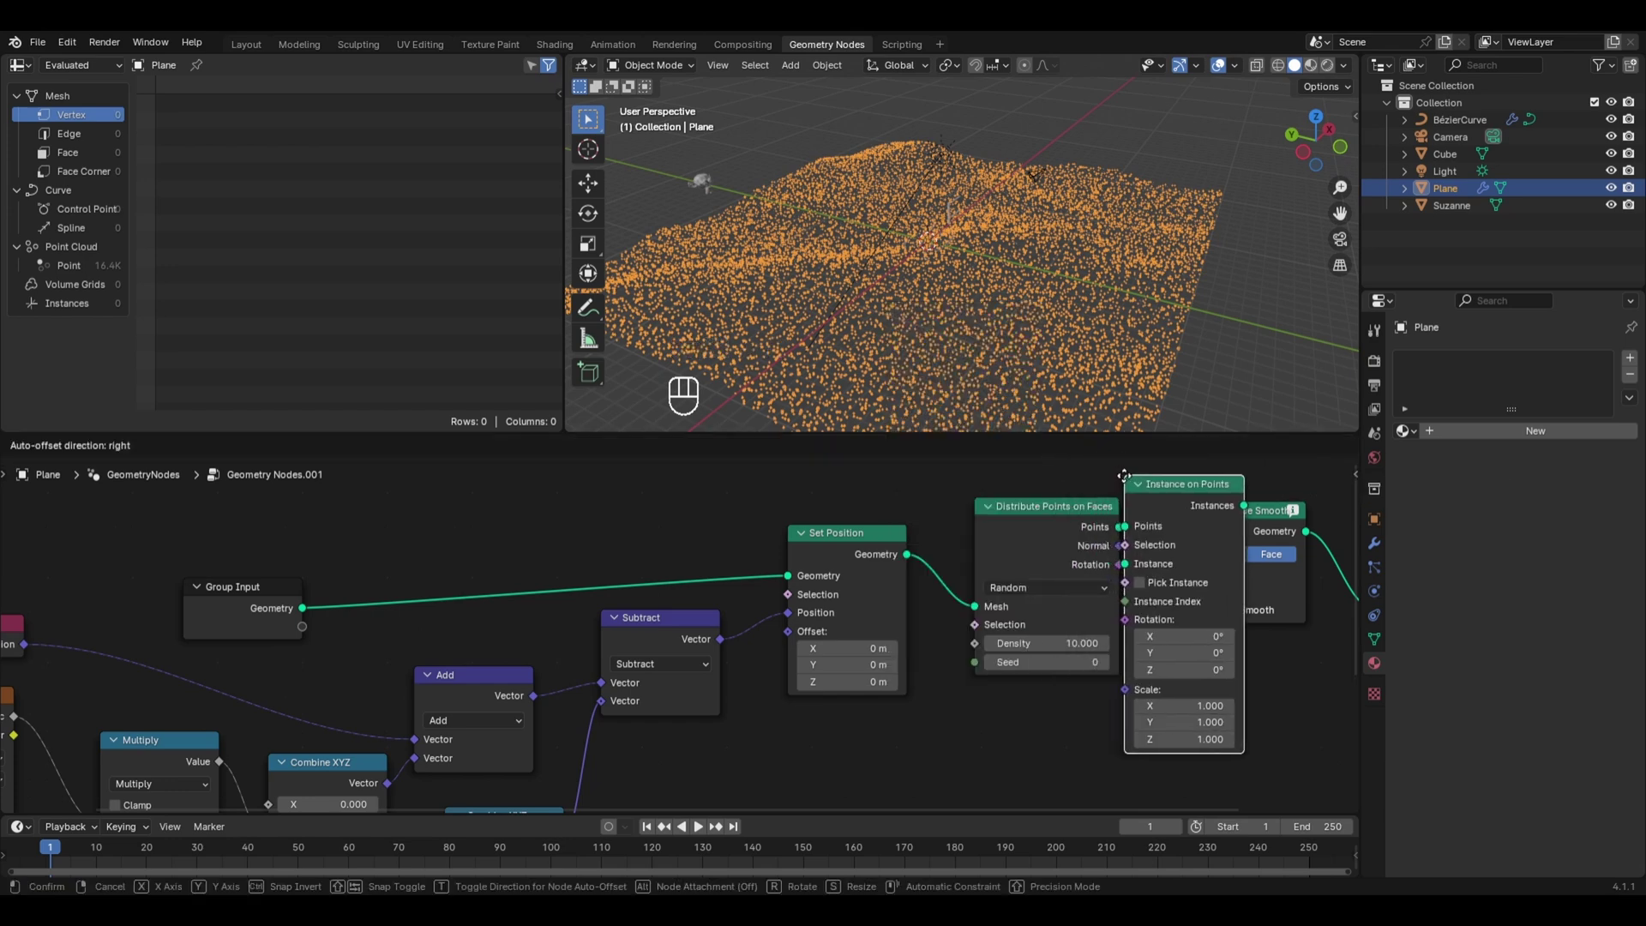
click(1126, 485)
middle_drag(1126, 485, 840, 502)
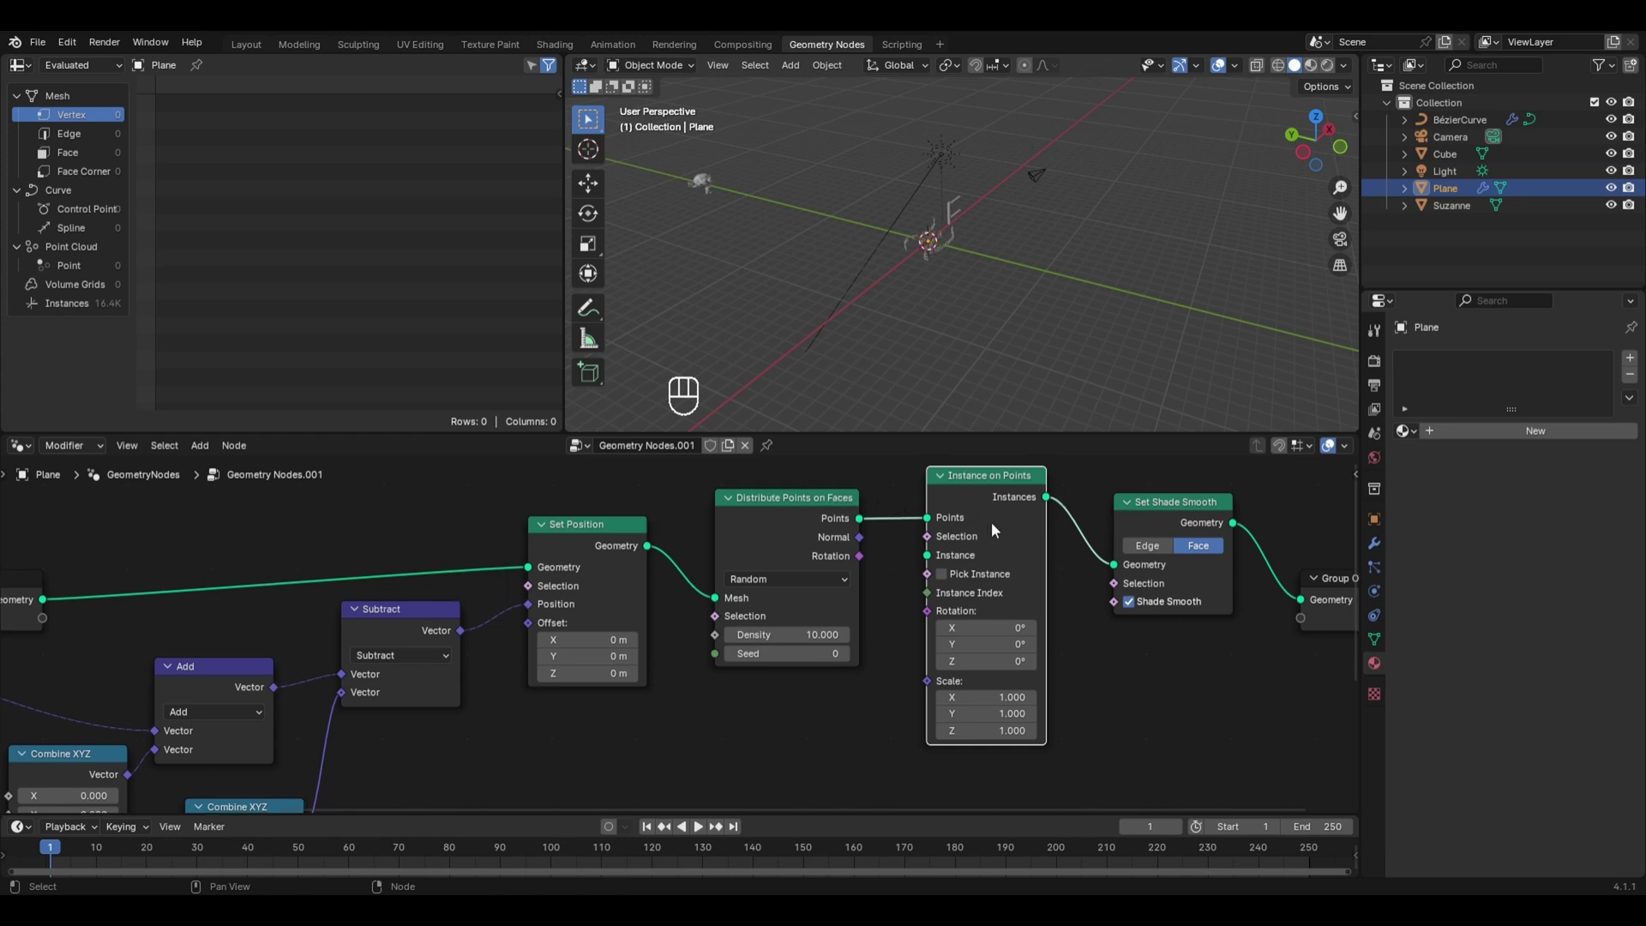
Step: Add a Cube mesh primitive node and connect its Mesh output to the Instance input of Instance on Points
mouse_move(995, 519)
key(shift+a)
mouse_move(765, 646)
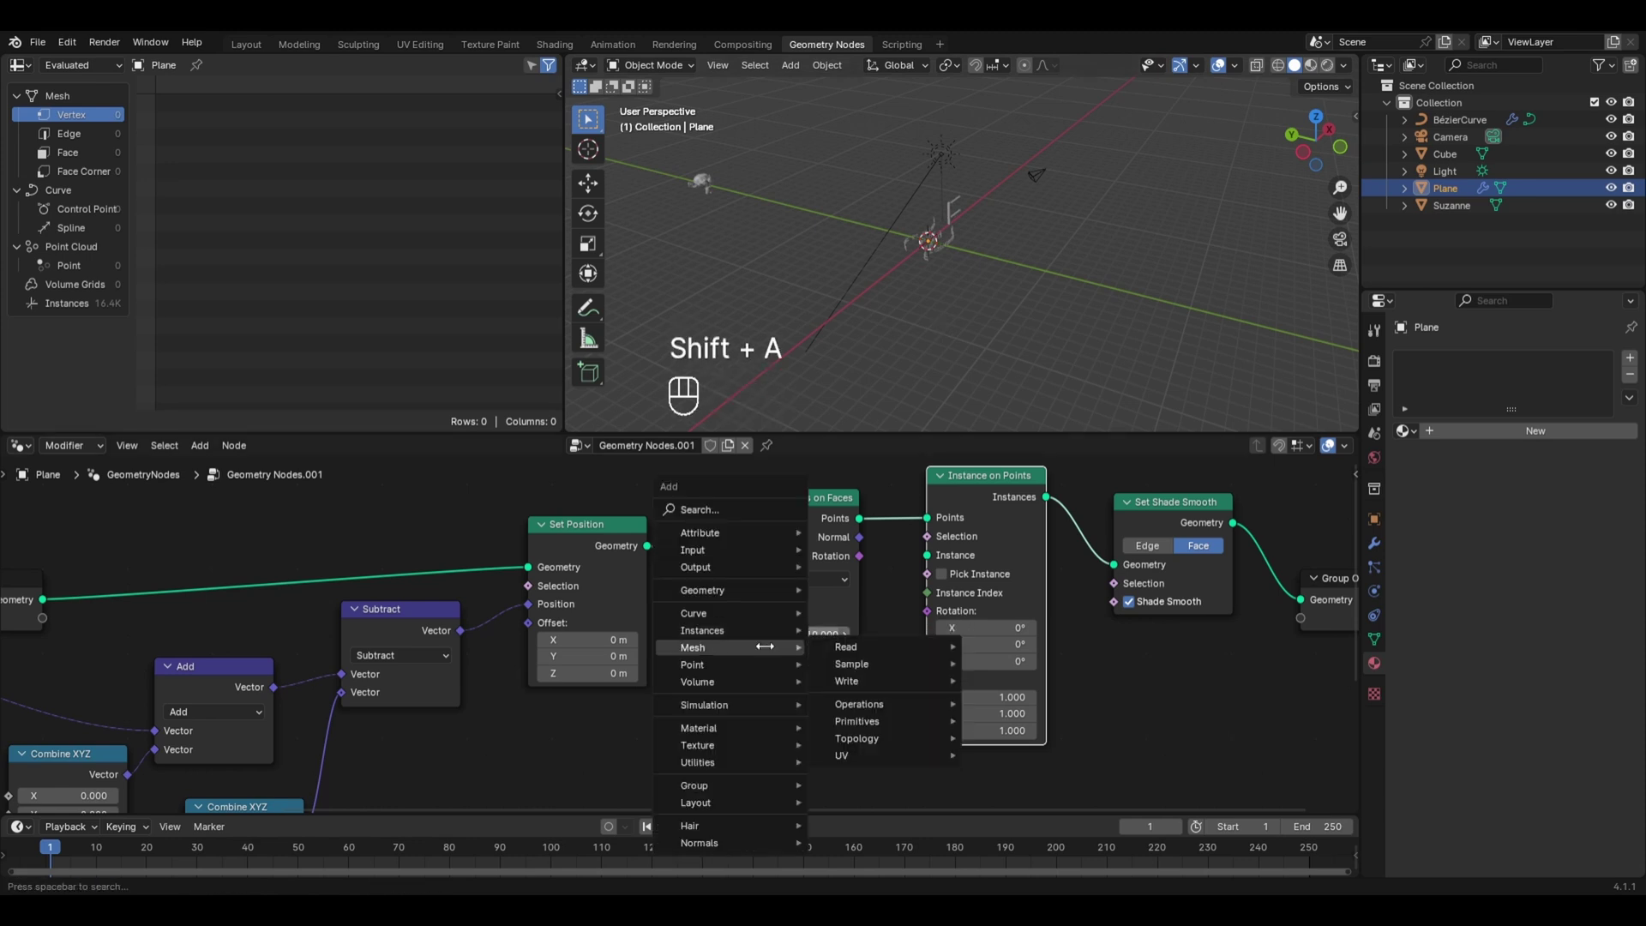
mouse_move(879, 718)
click(1012, 733)
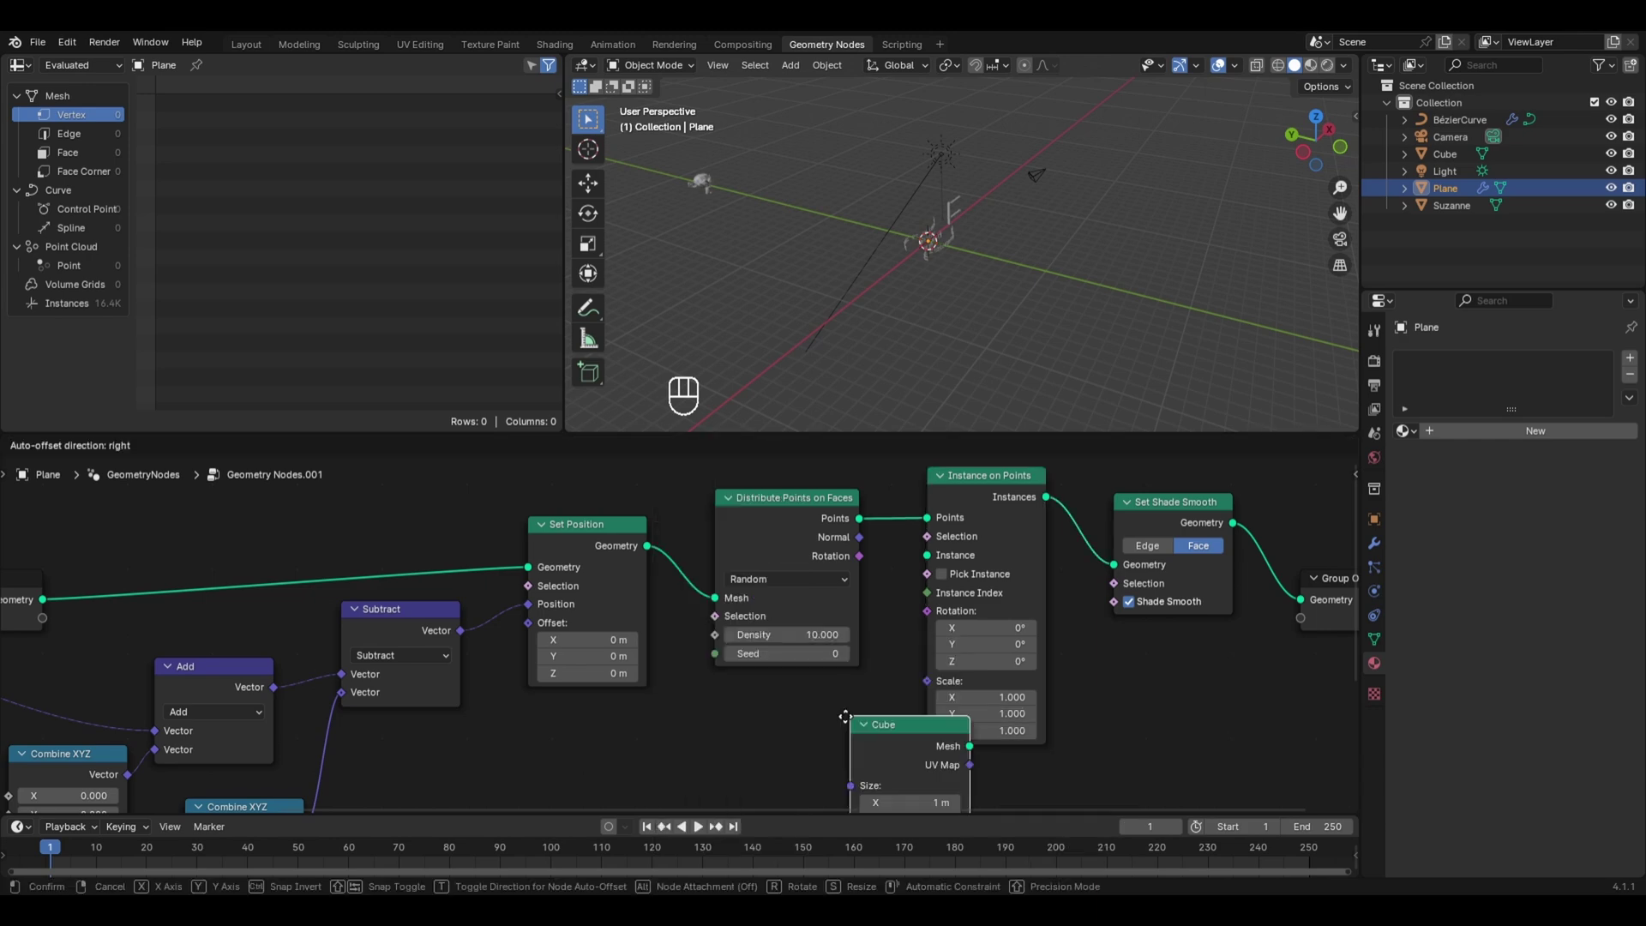
click(742, 705)
drag(843, 717, 927, 555)
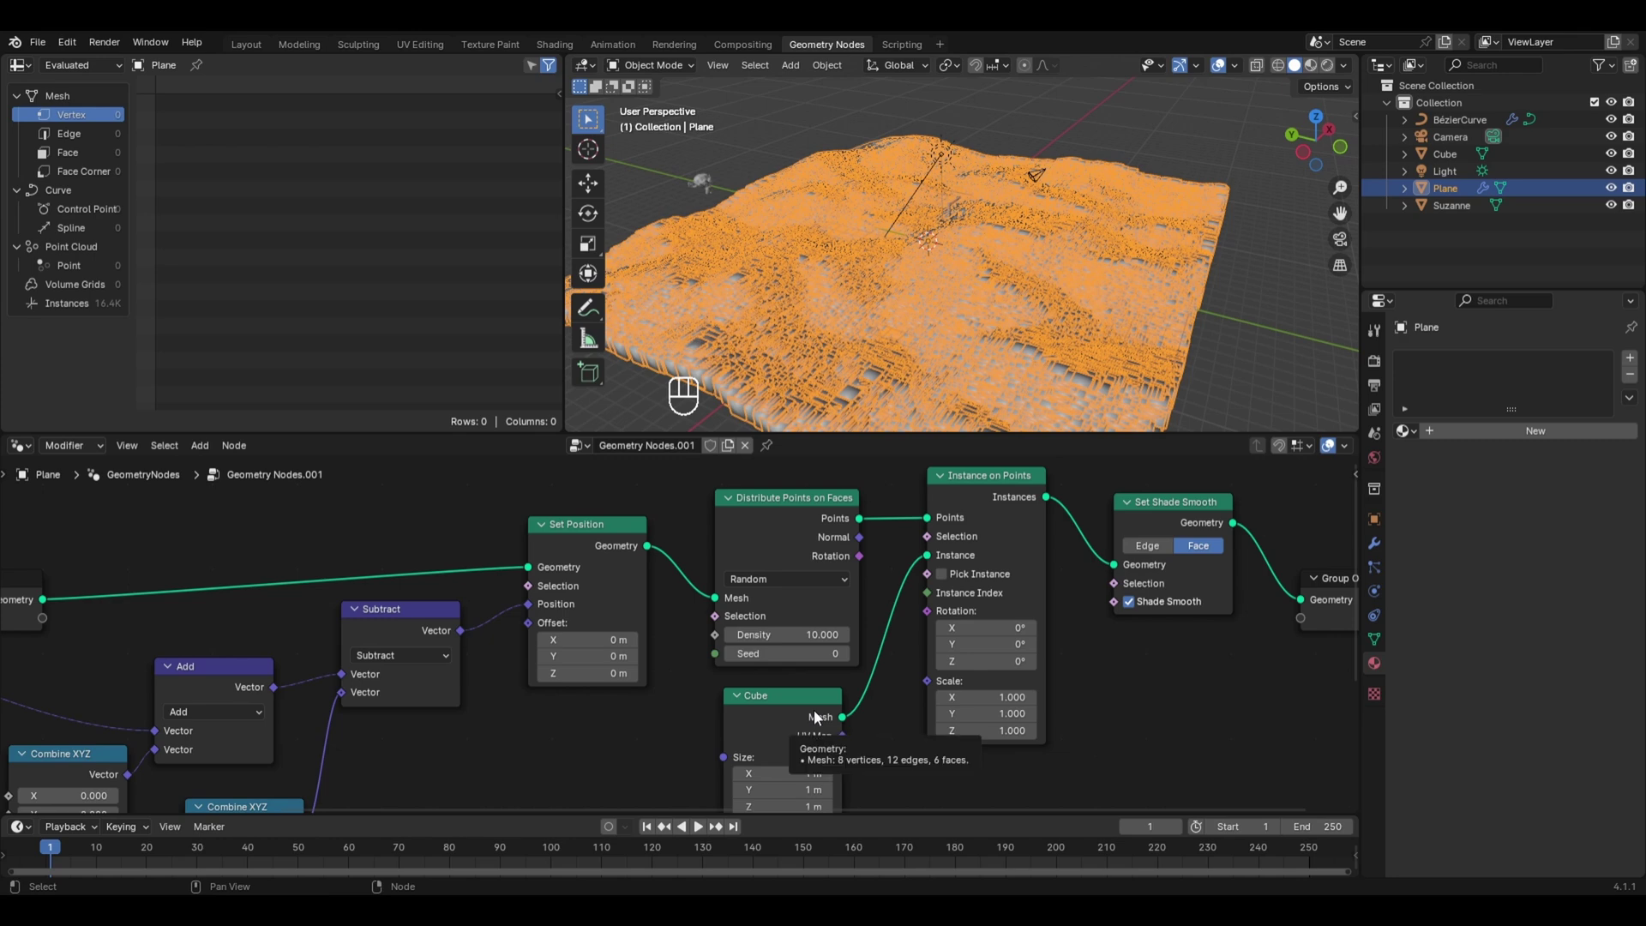
Step: Set the Cube node's X, Y and Z size to 0.1 m
middle_drag(815, 708, 800, 661)
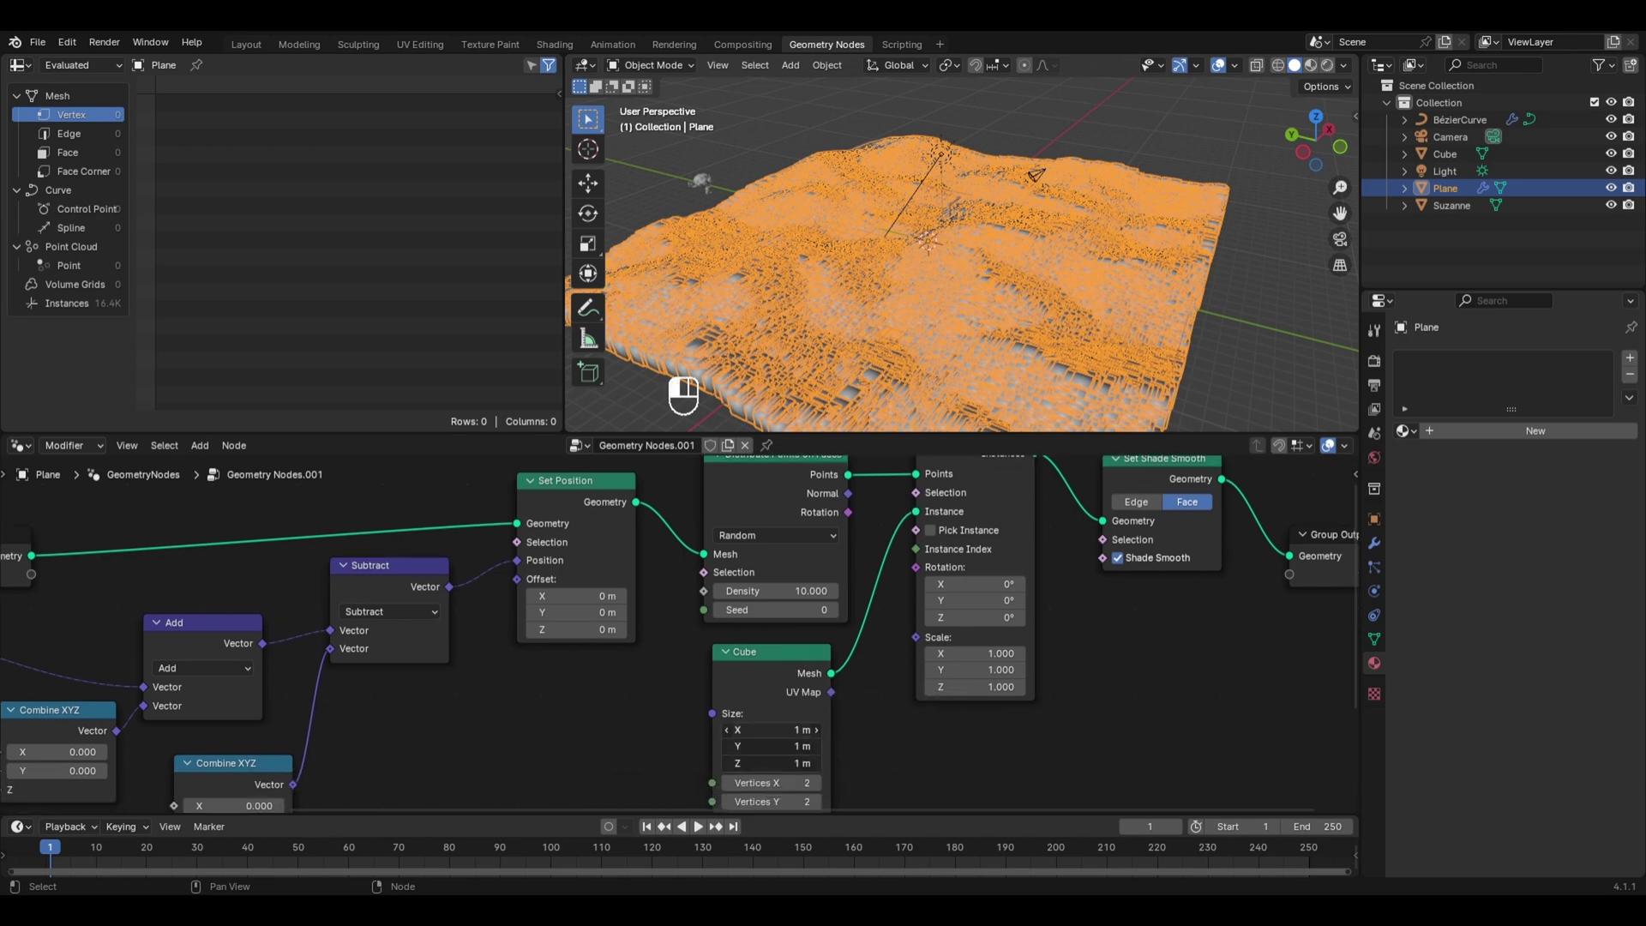
mouse_move(772, 730)
mouse_down()
mouse_move(768, 759)
mouse_move(716, 763)
mouse_move(790, 728)
mouse_up()
click(790, 728)
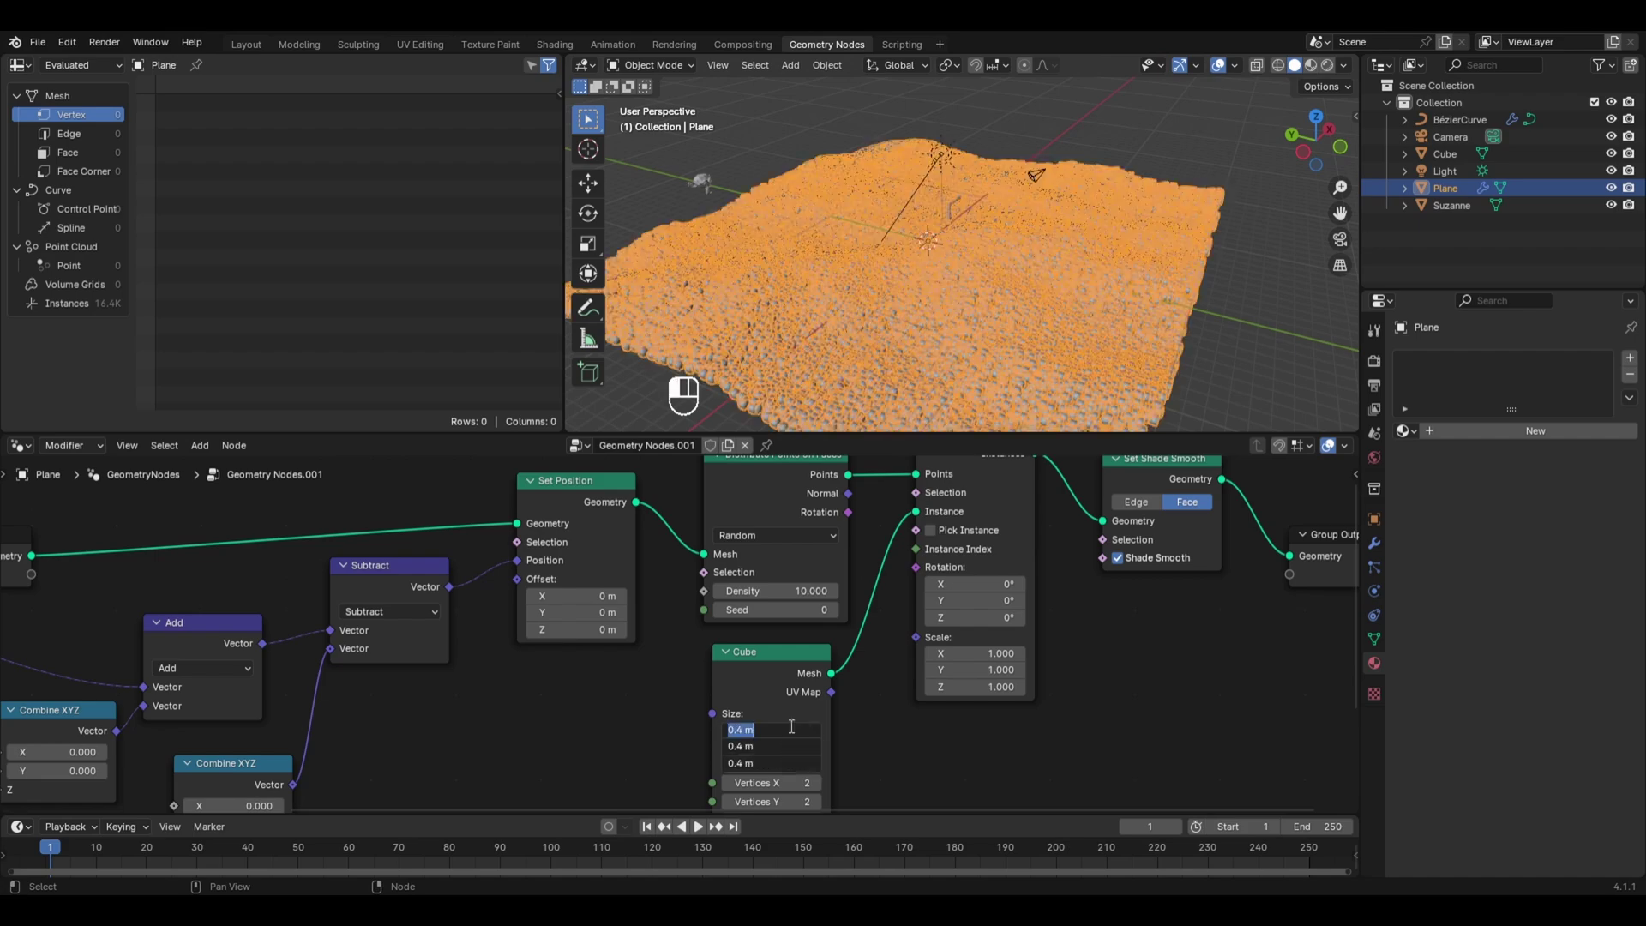
text(0.1)
key(Return)
scroll(1032, 279, up, 5)
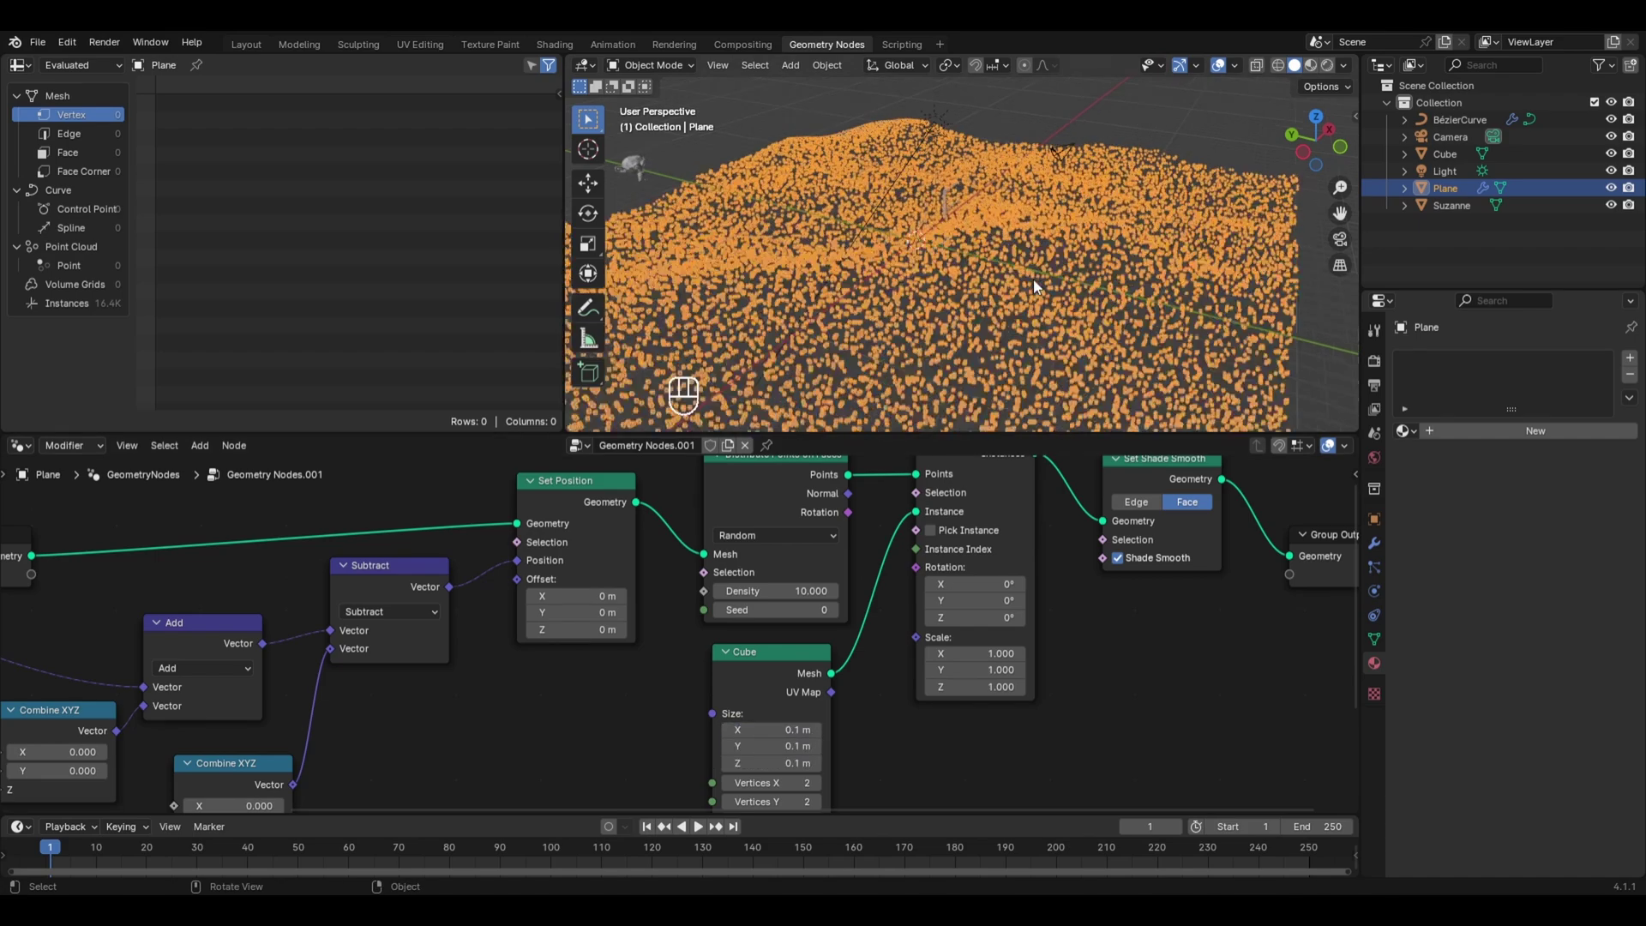
scroll(1037, 279, up, 4)
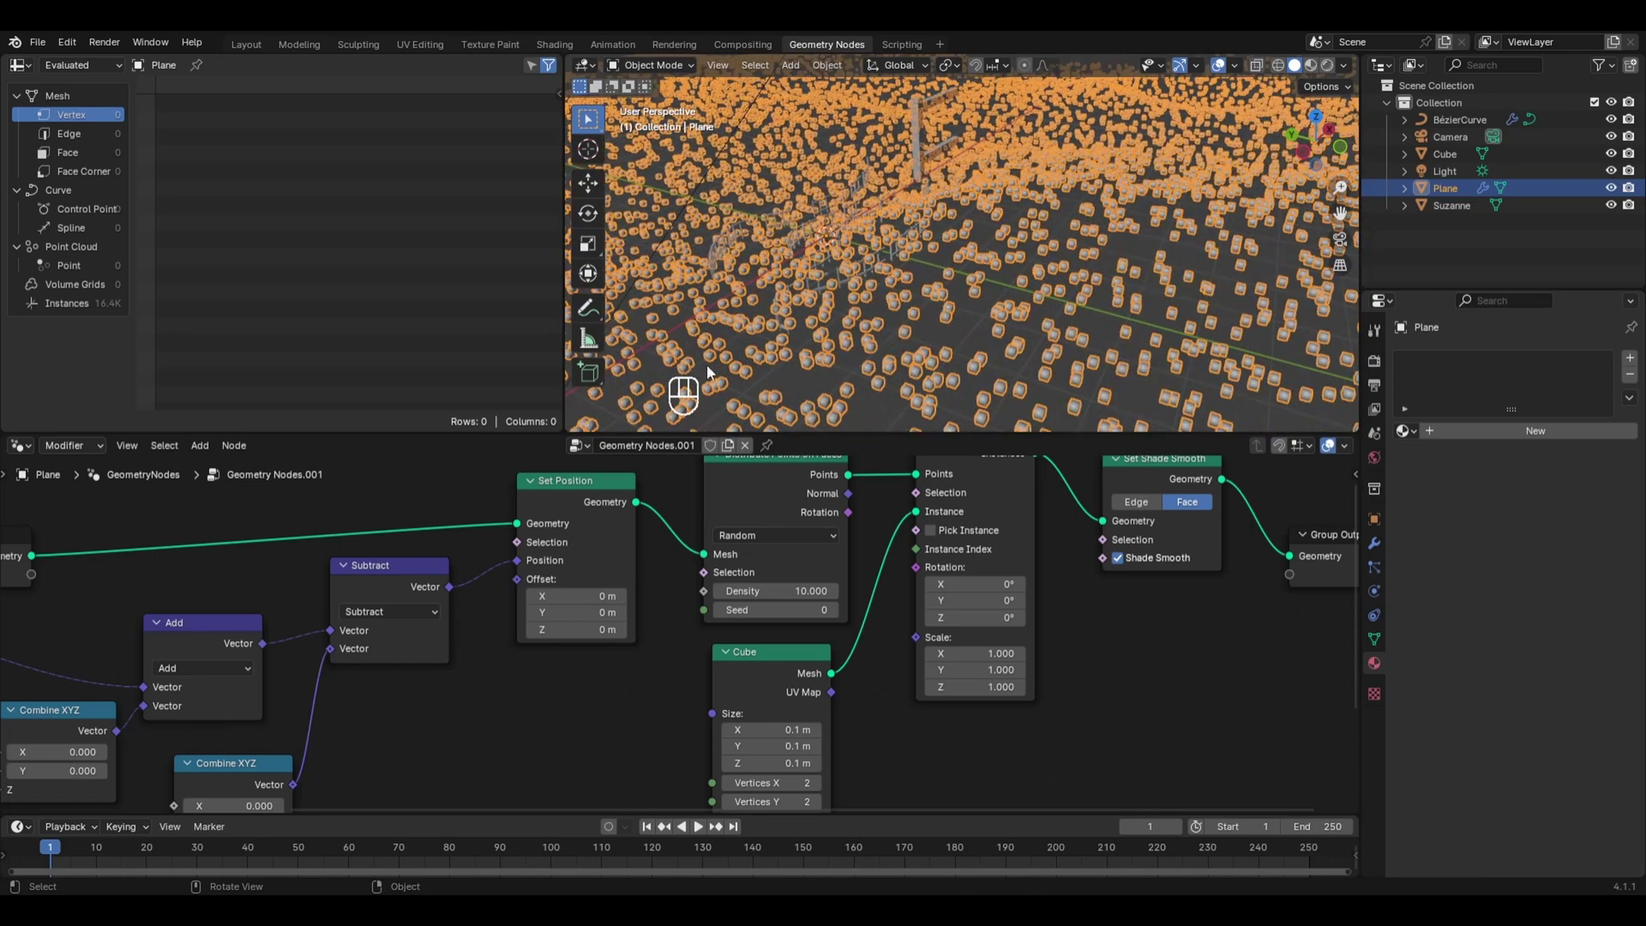
Step: Set the density on the Distribute Points on Faces node to 5
click(804, 591)
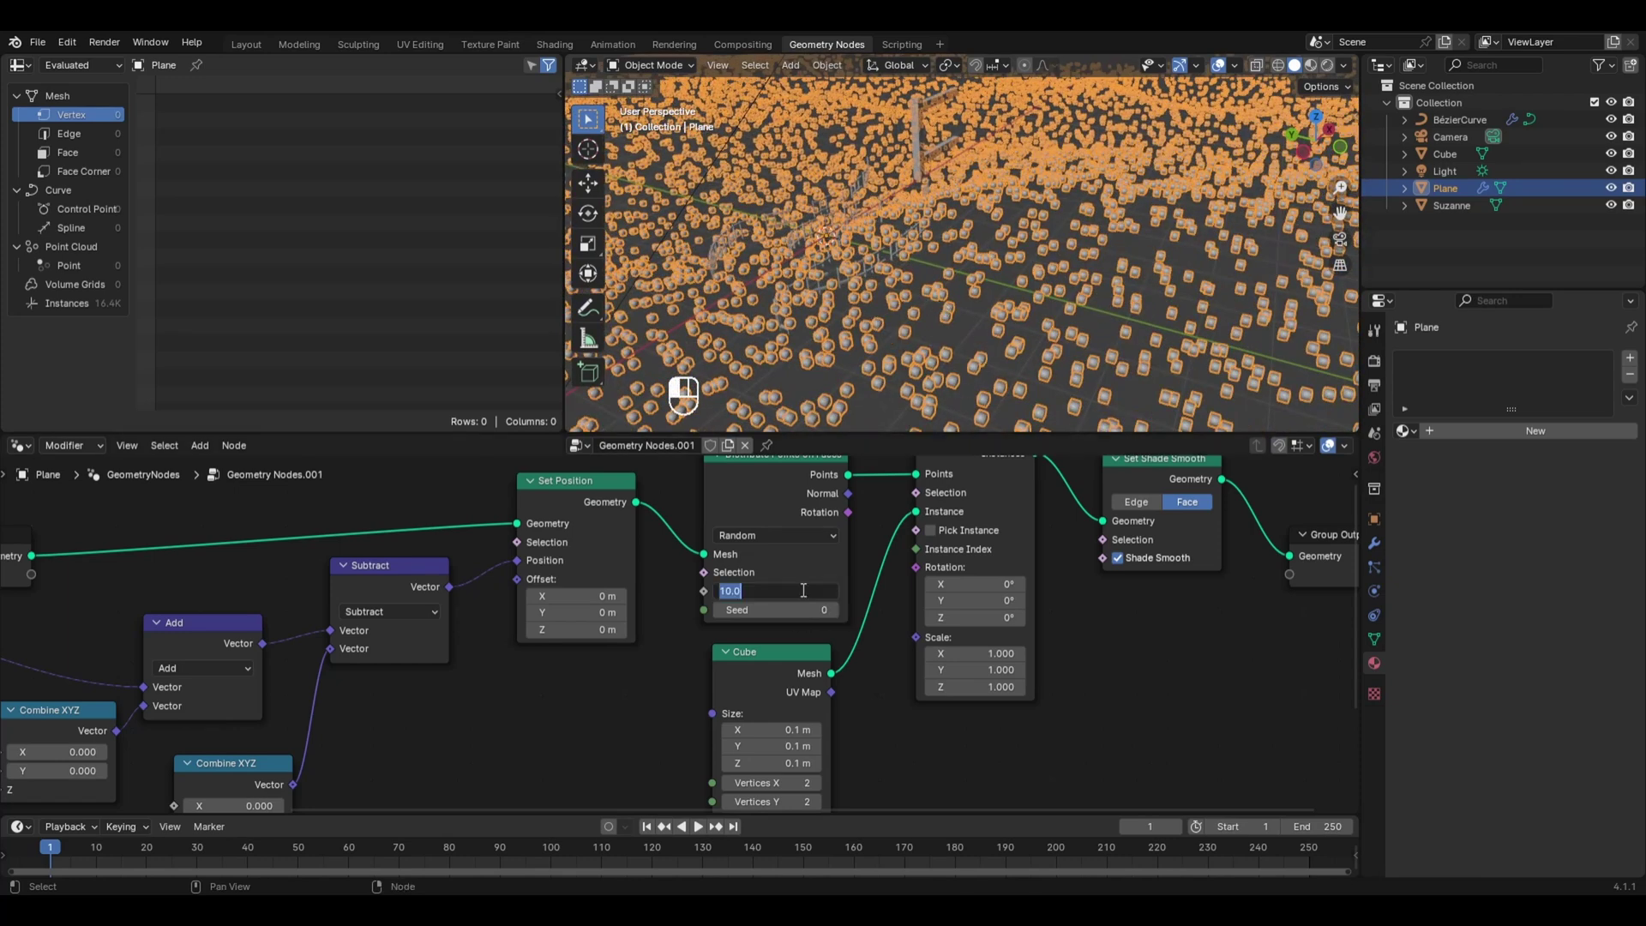
text(5)
key(Return)
scroll(1067, 267, down, 1)
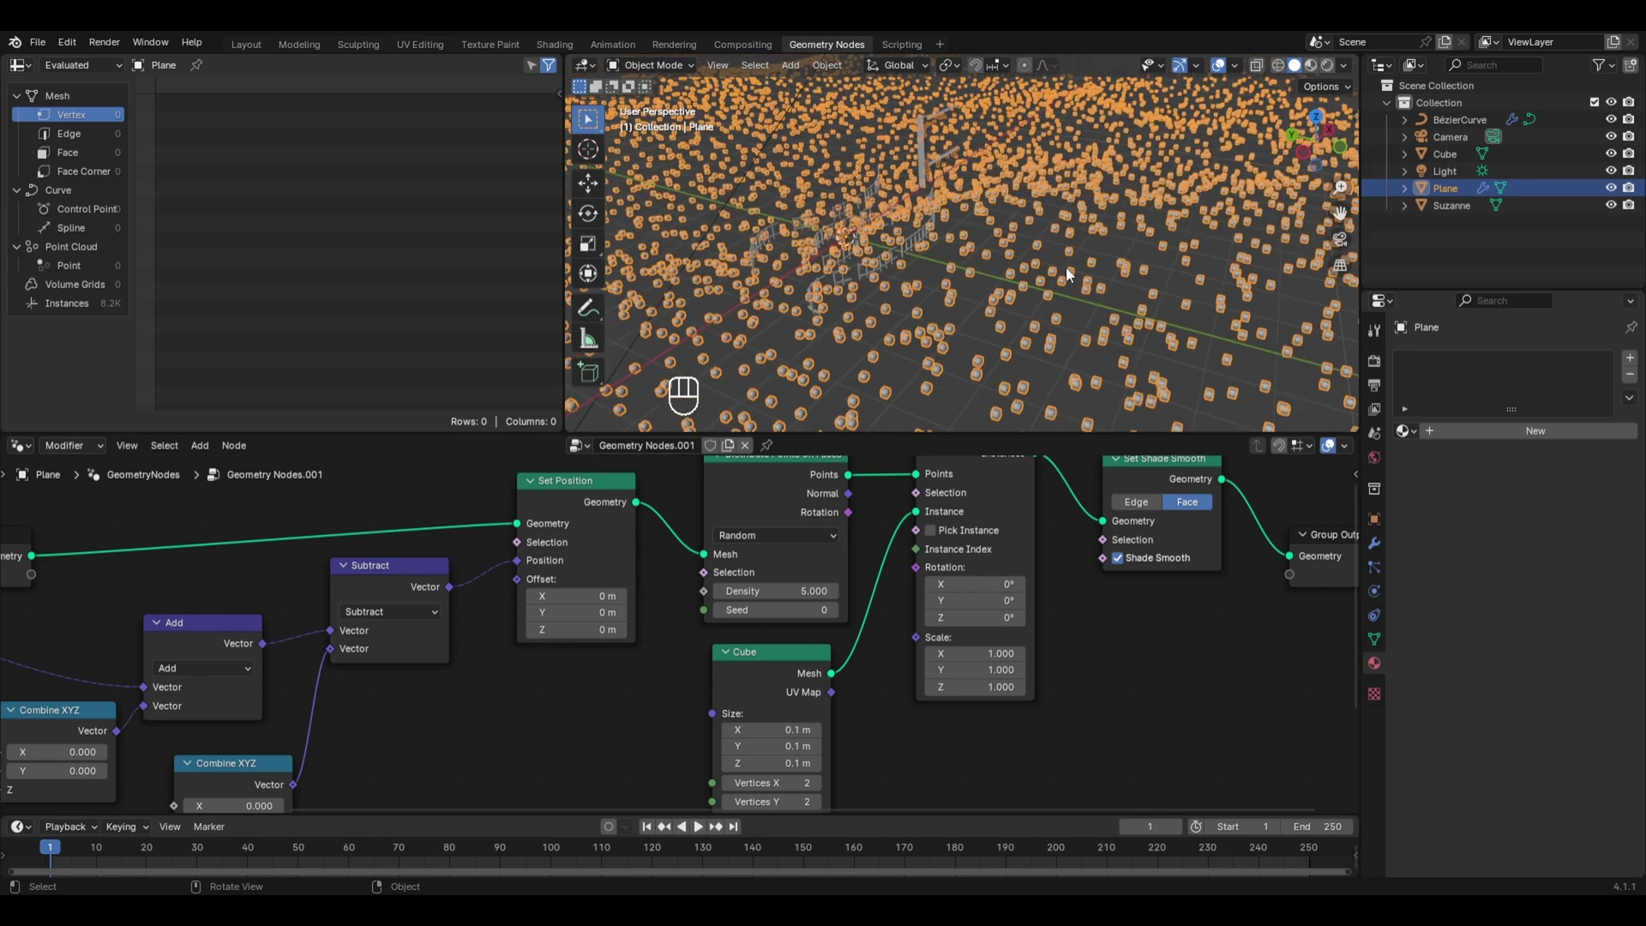
scroll(934, 206, down, 3)
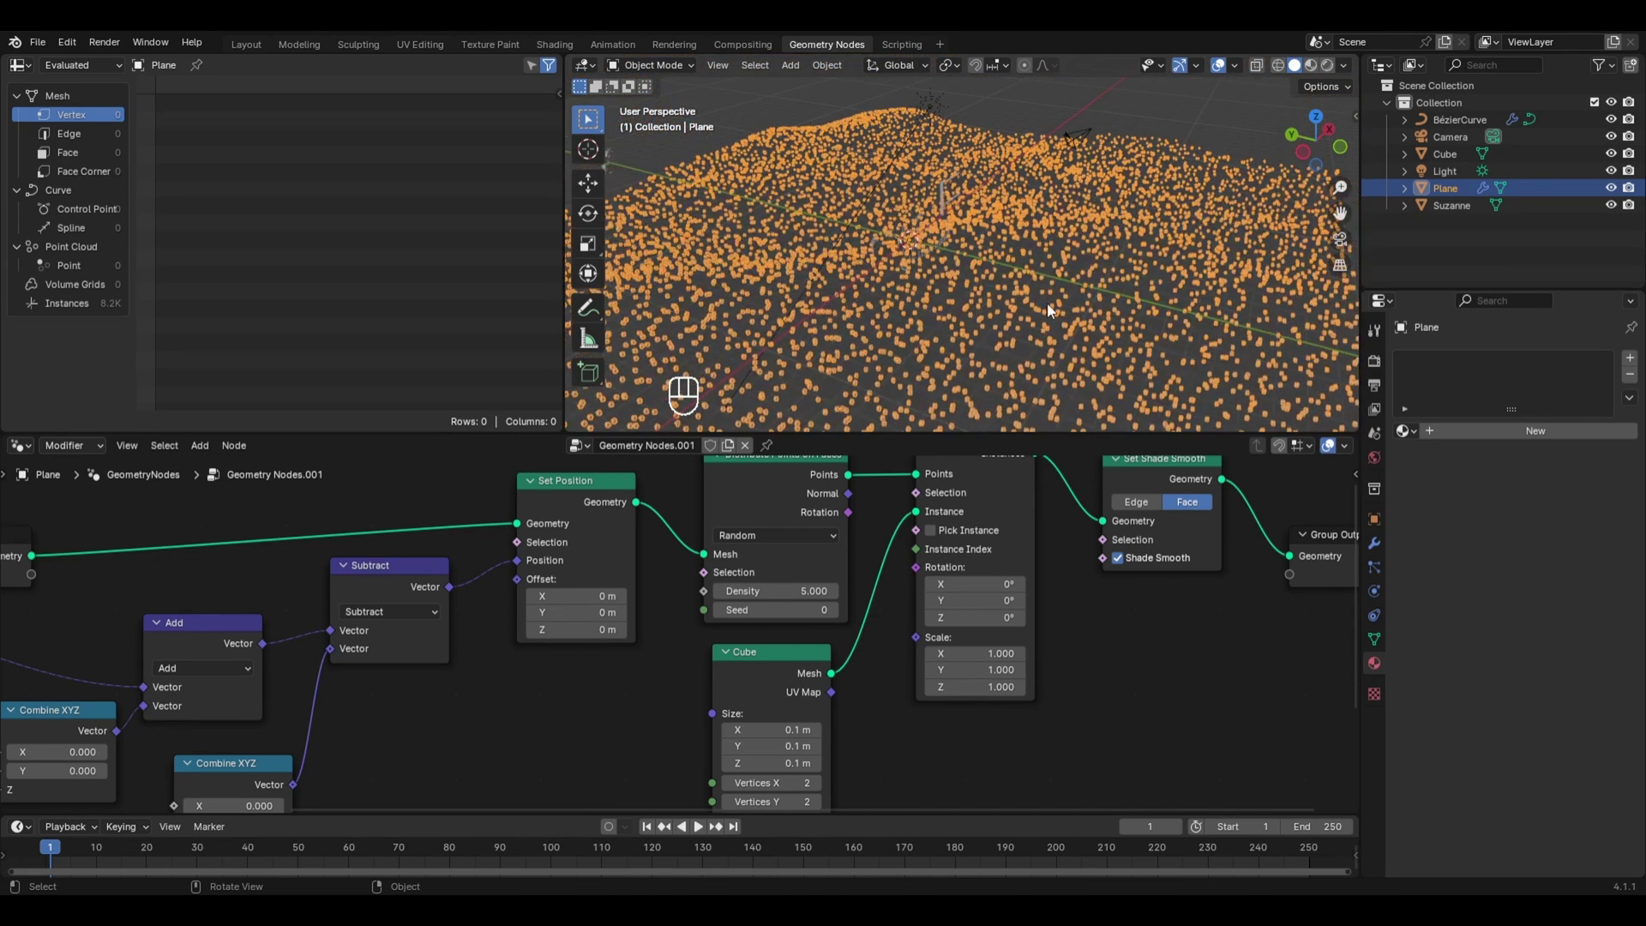
Step: Insert a Join Geometry node between Set Shade Smooth and Group Output, and connect Set Position's Geometry output to it
scroll(1106, 541, down, 1)
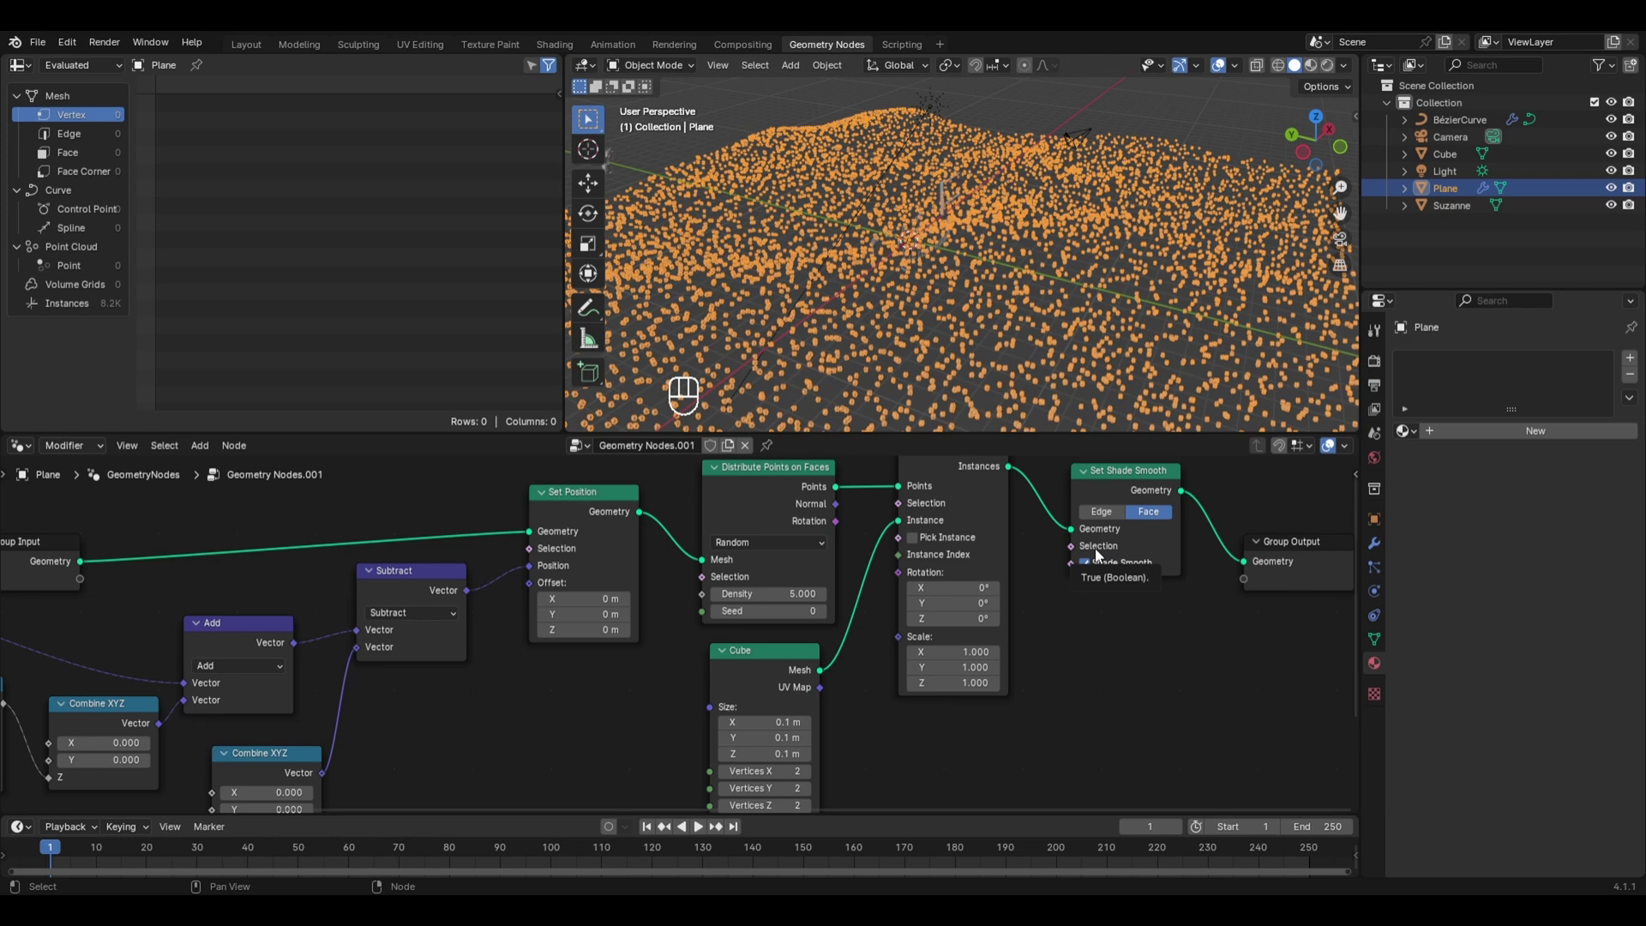
key(shift+a)
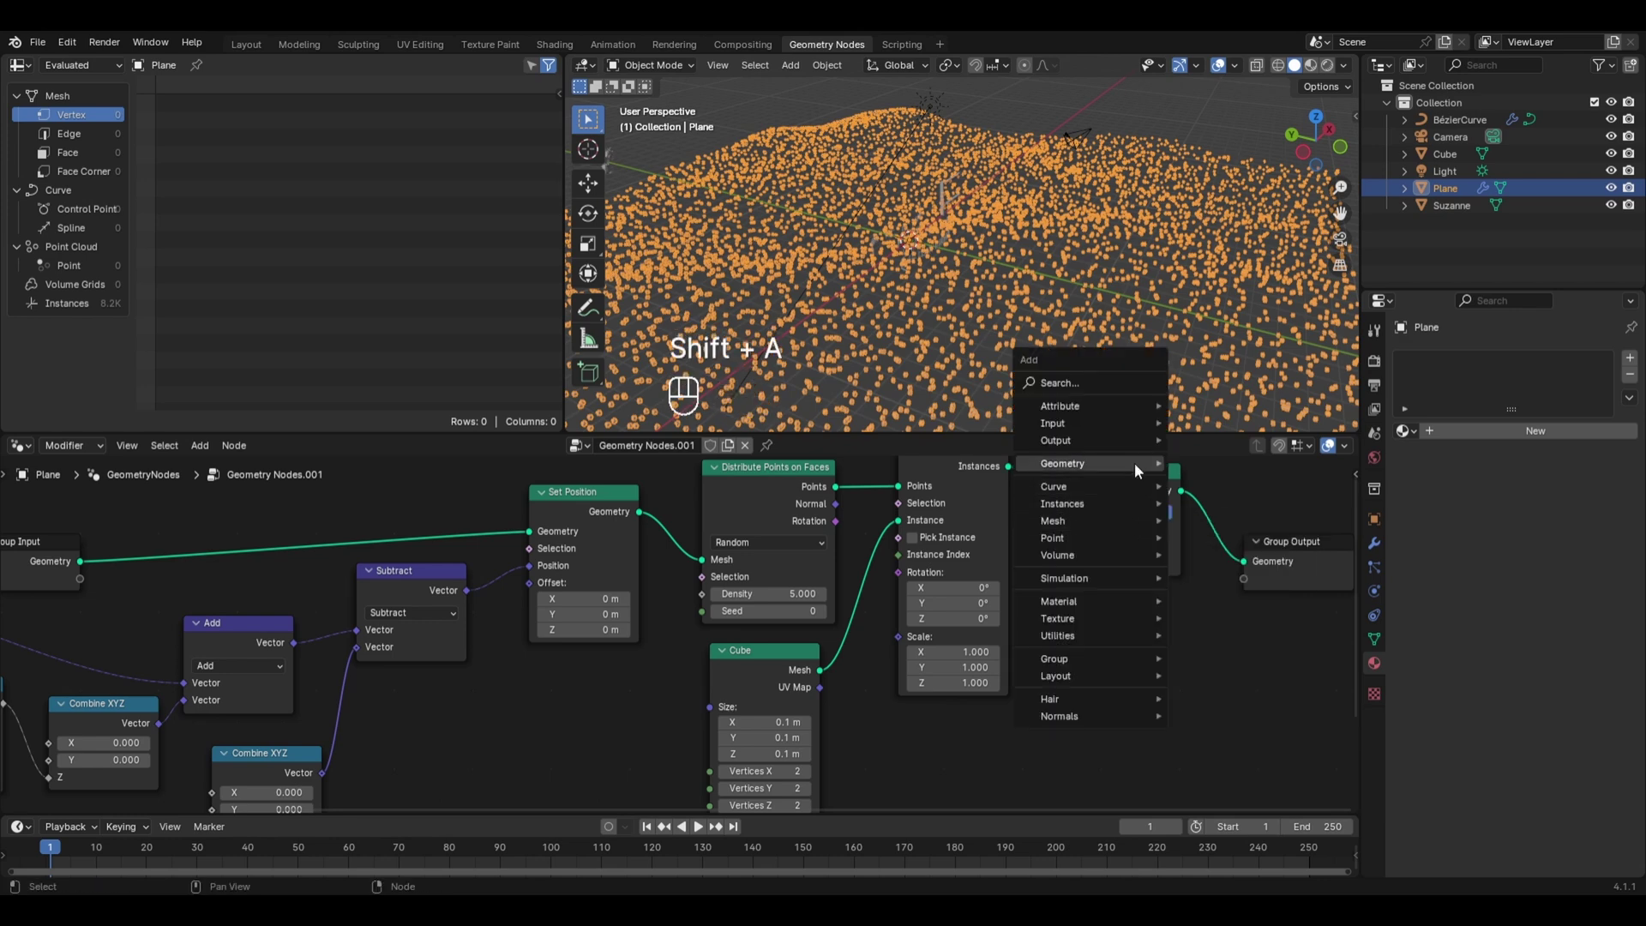
mouse_move(1135, 468)
click(1223, 561)
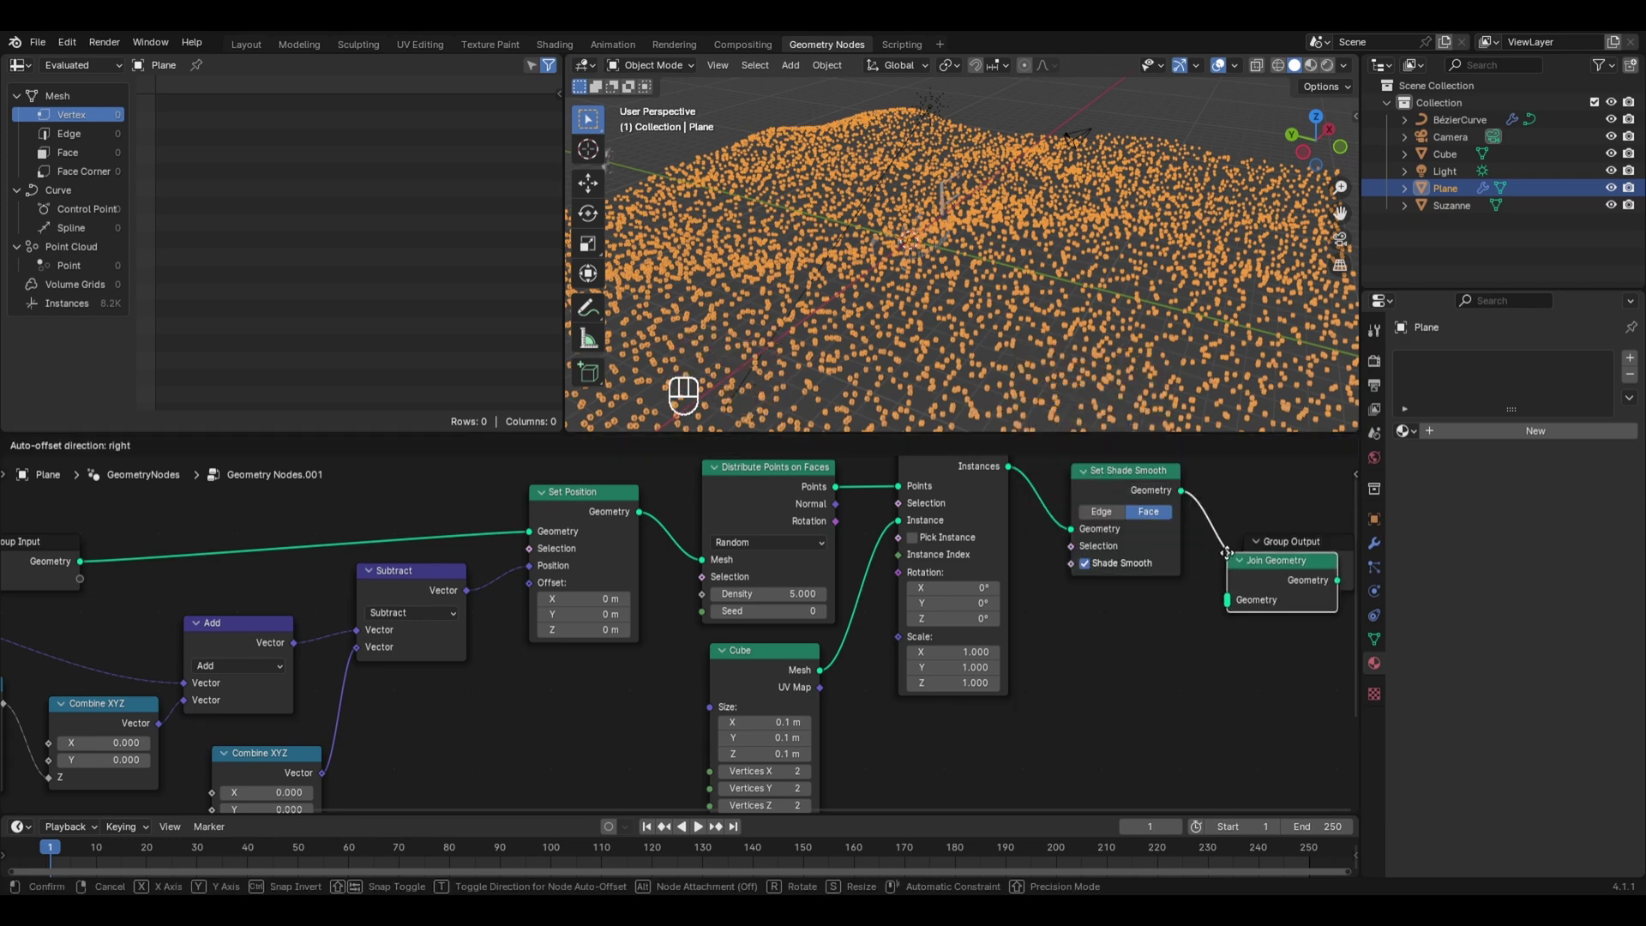
click(1243, 521)
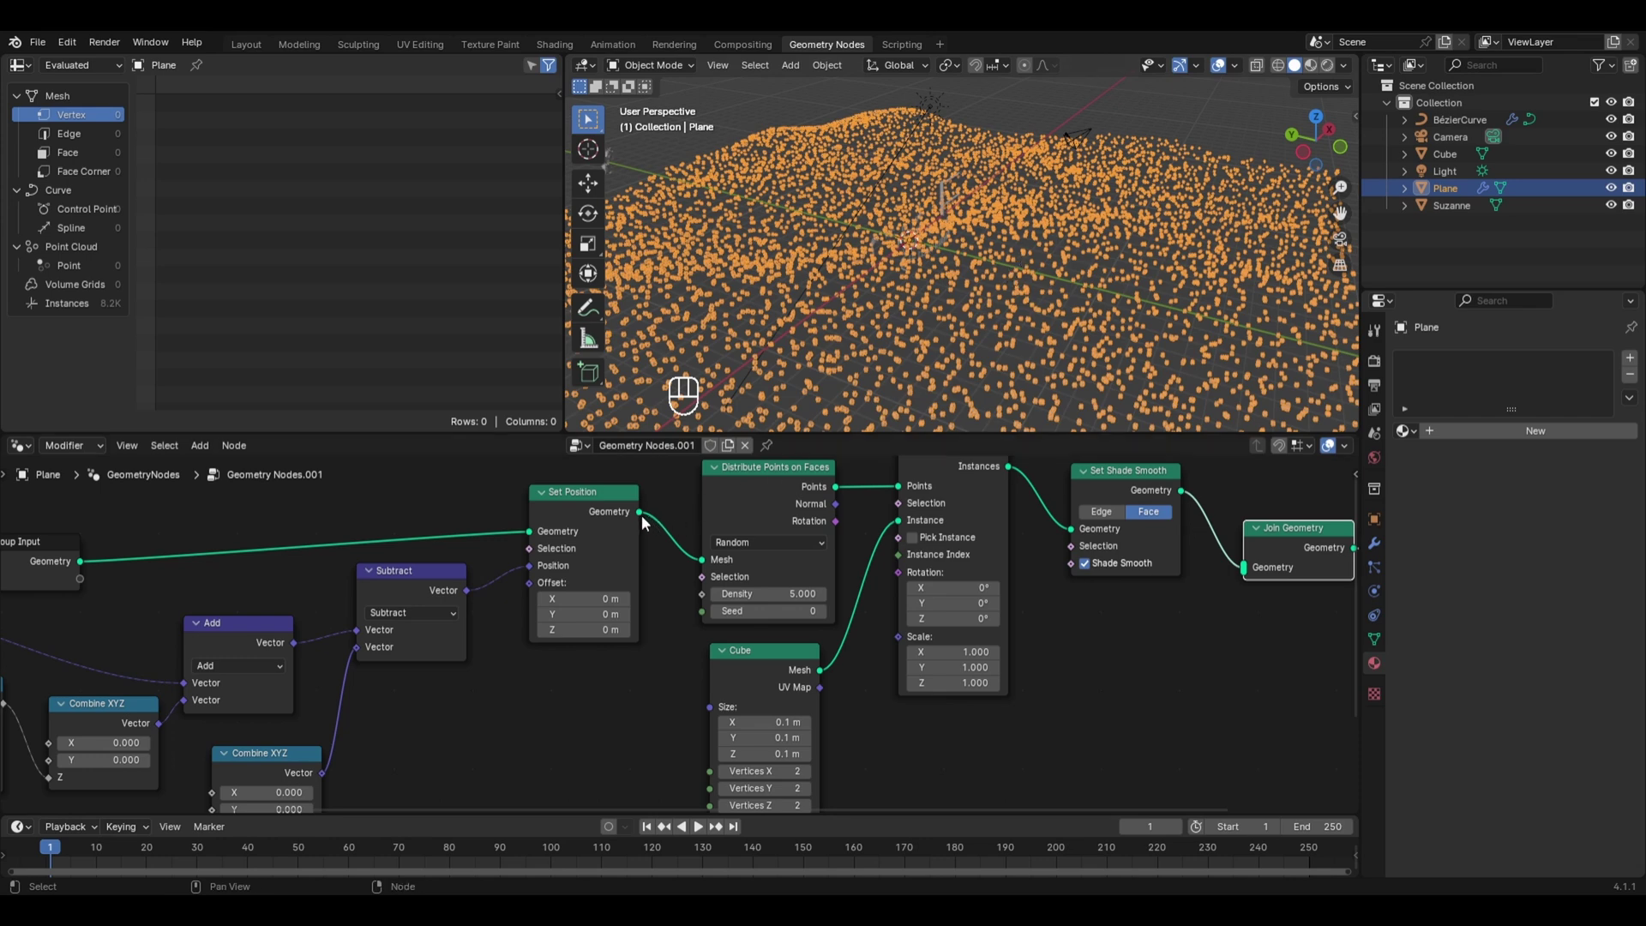
mouse_move(638, 515)
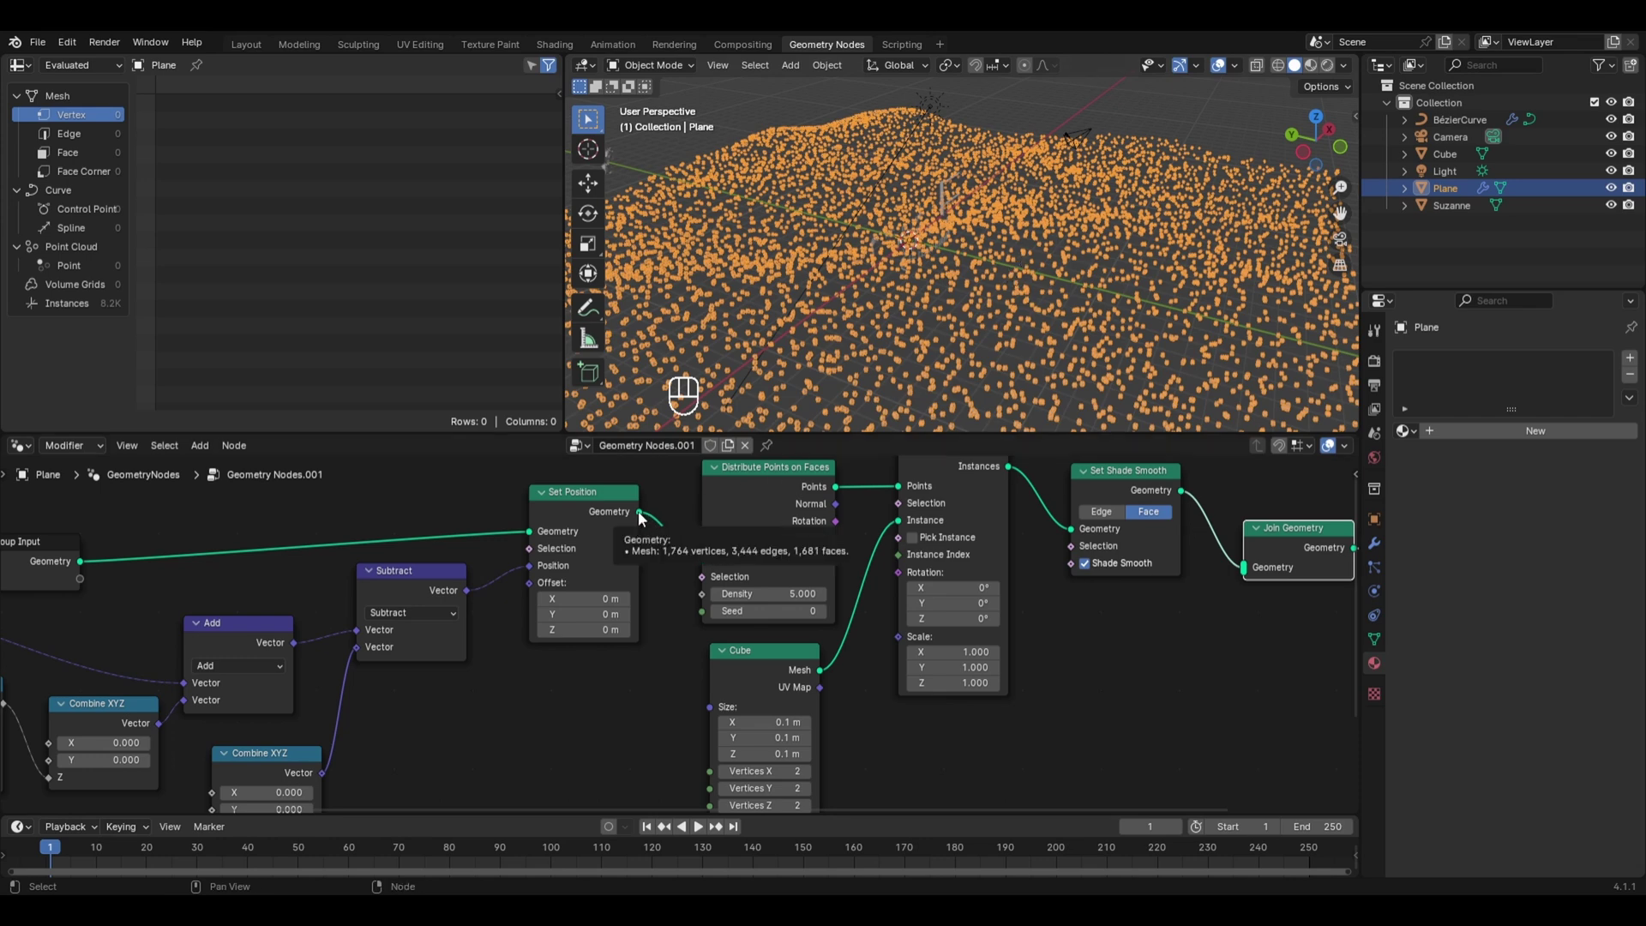
drag(639, 513, 1243, 568)
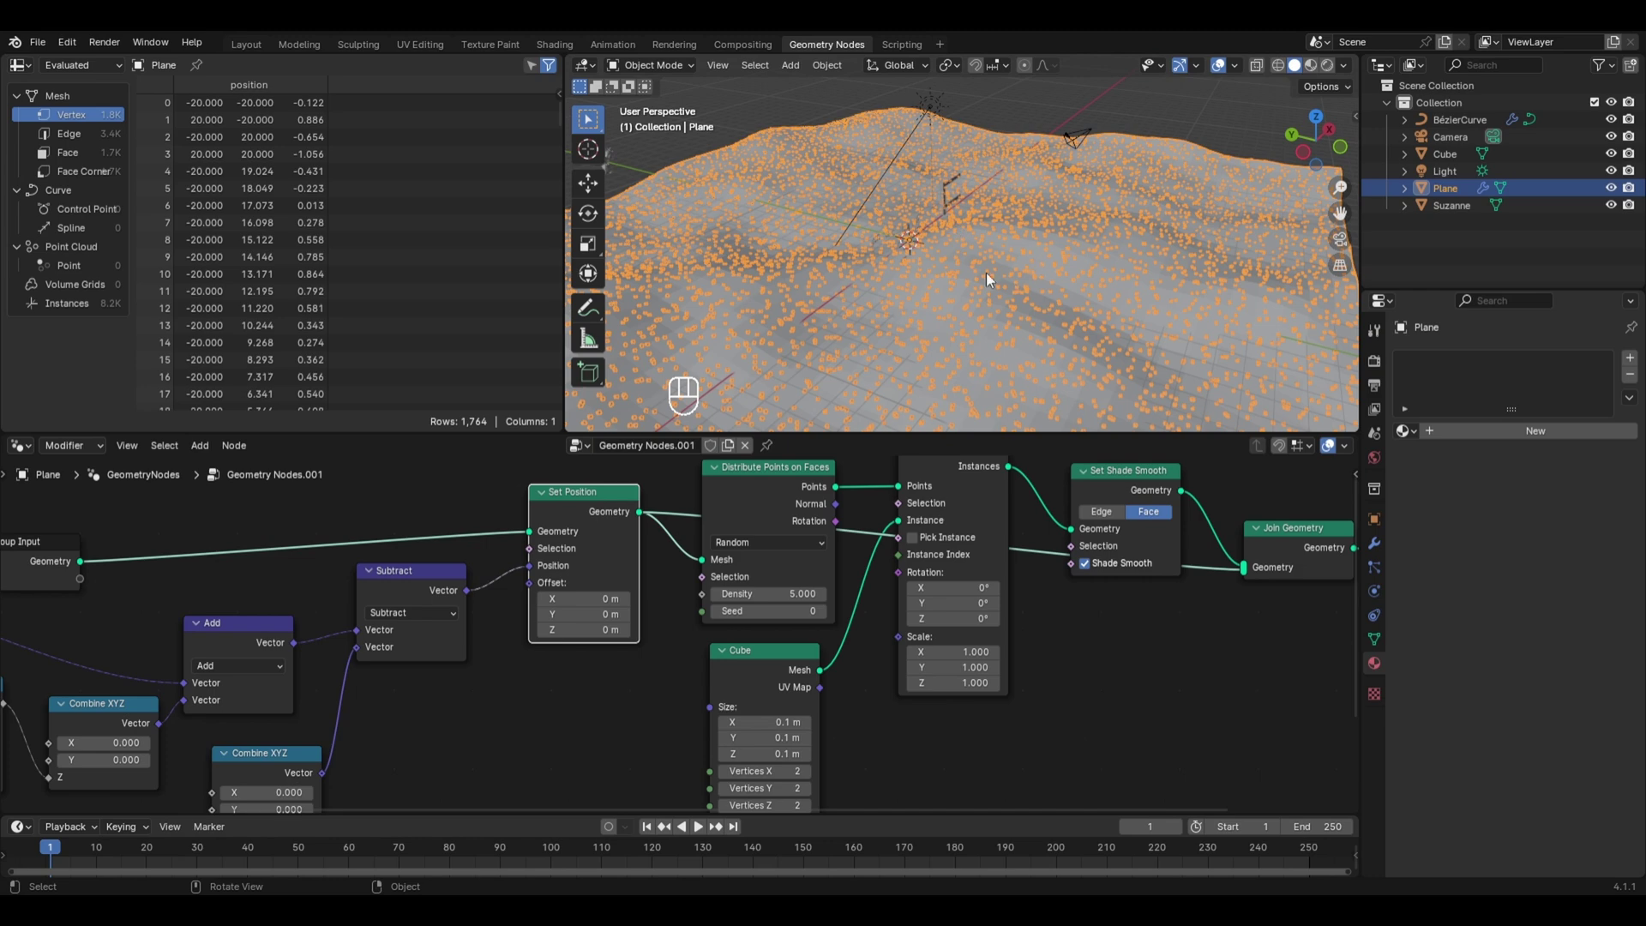
Step: Lower the density of the Distribute Points on Faces node to 1.8
scroll(986, 273, up, 3)
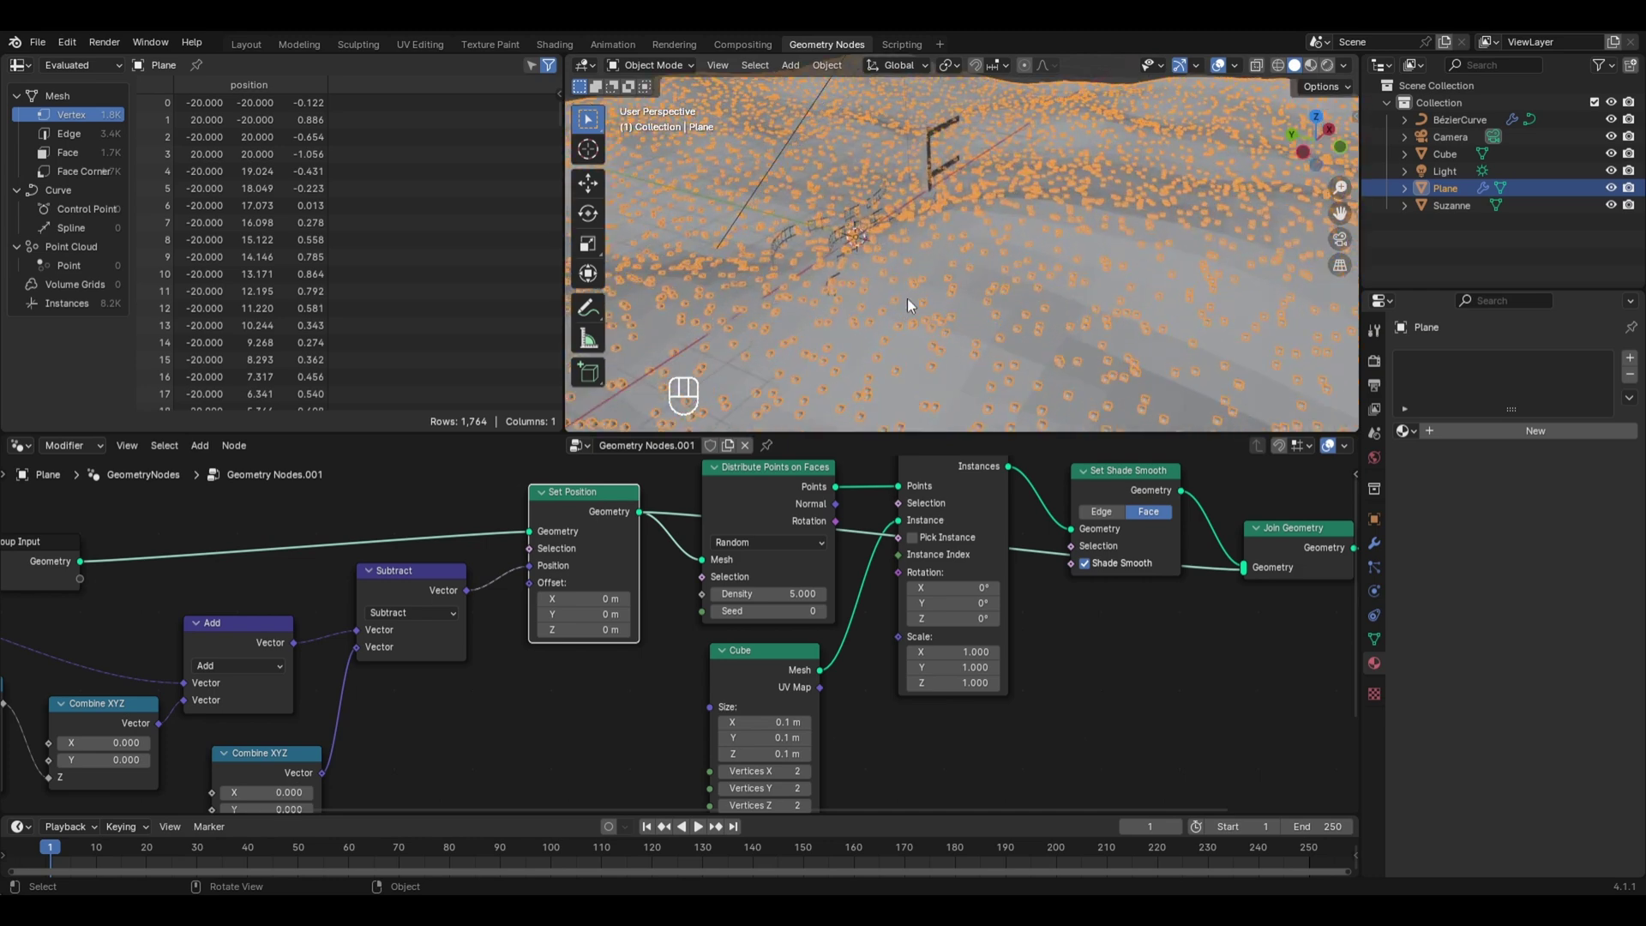
drag(793, 591, 728, 591)
mouse_move(1137, 295)
middle_down()
mouse_move(1099, 304)
mouse_move(1119, 304)
middle_up()
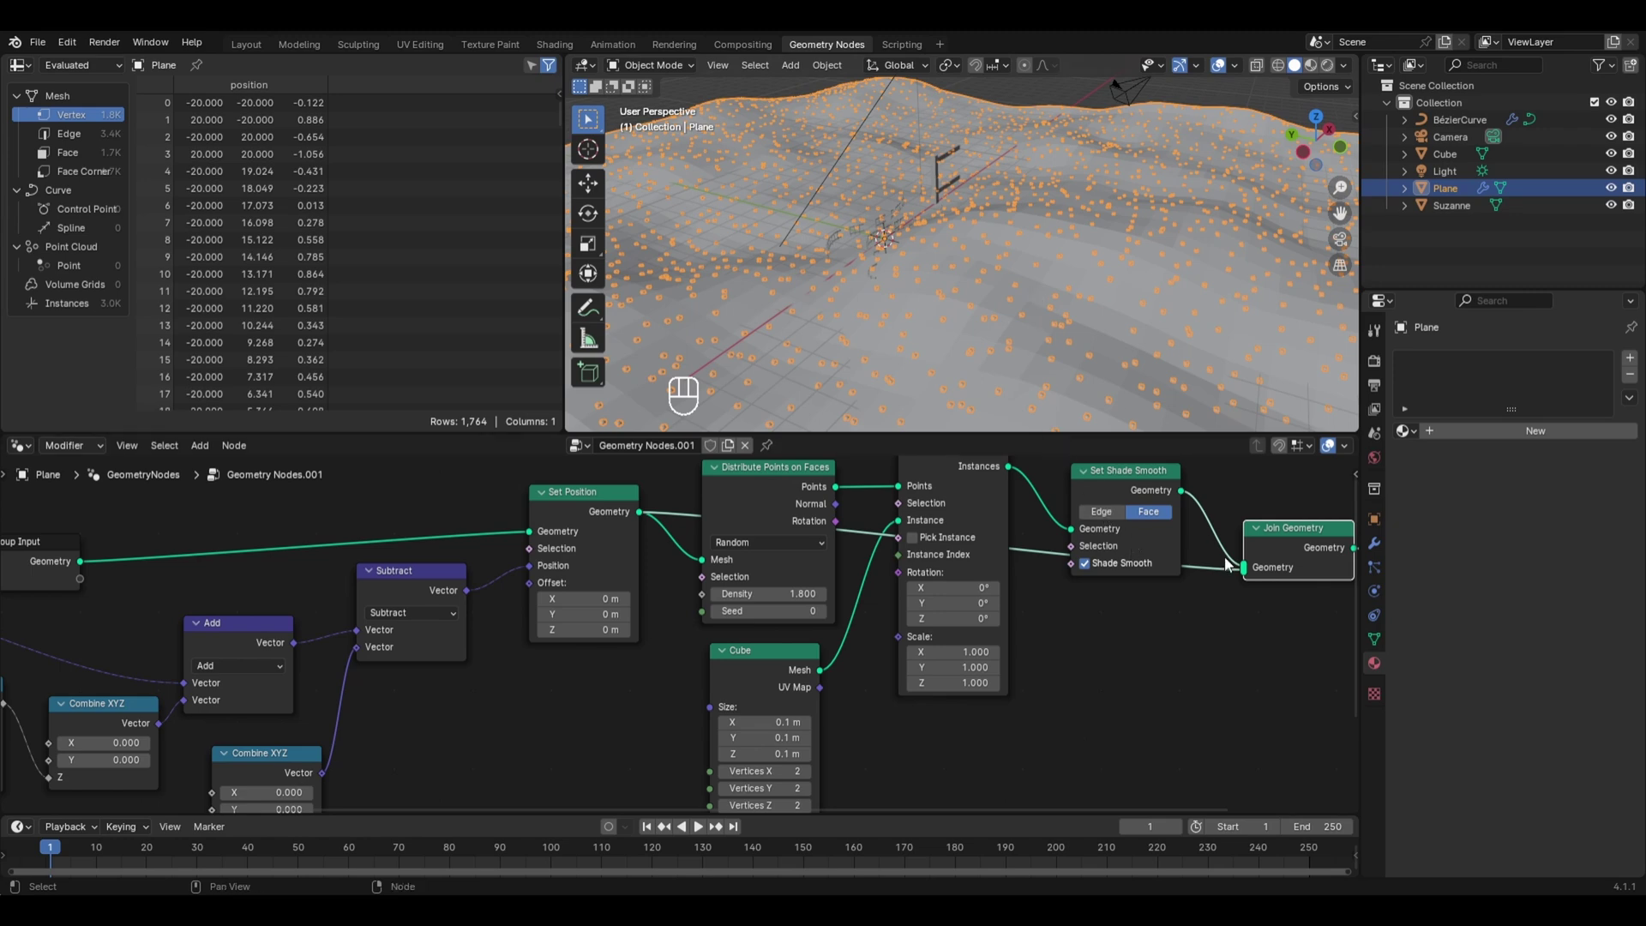
Step: Move the Join Geometry node between Instance on Points and Set Shade Smooth, and reconnect Set Position's Geometry output to it
scroll(1226, 561, down, 2)
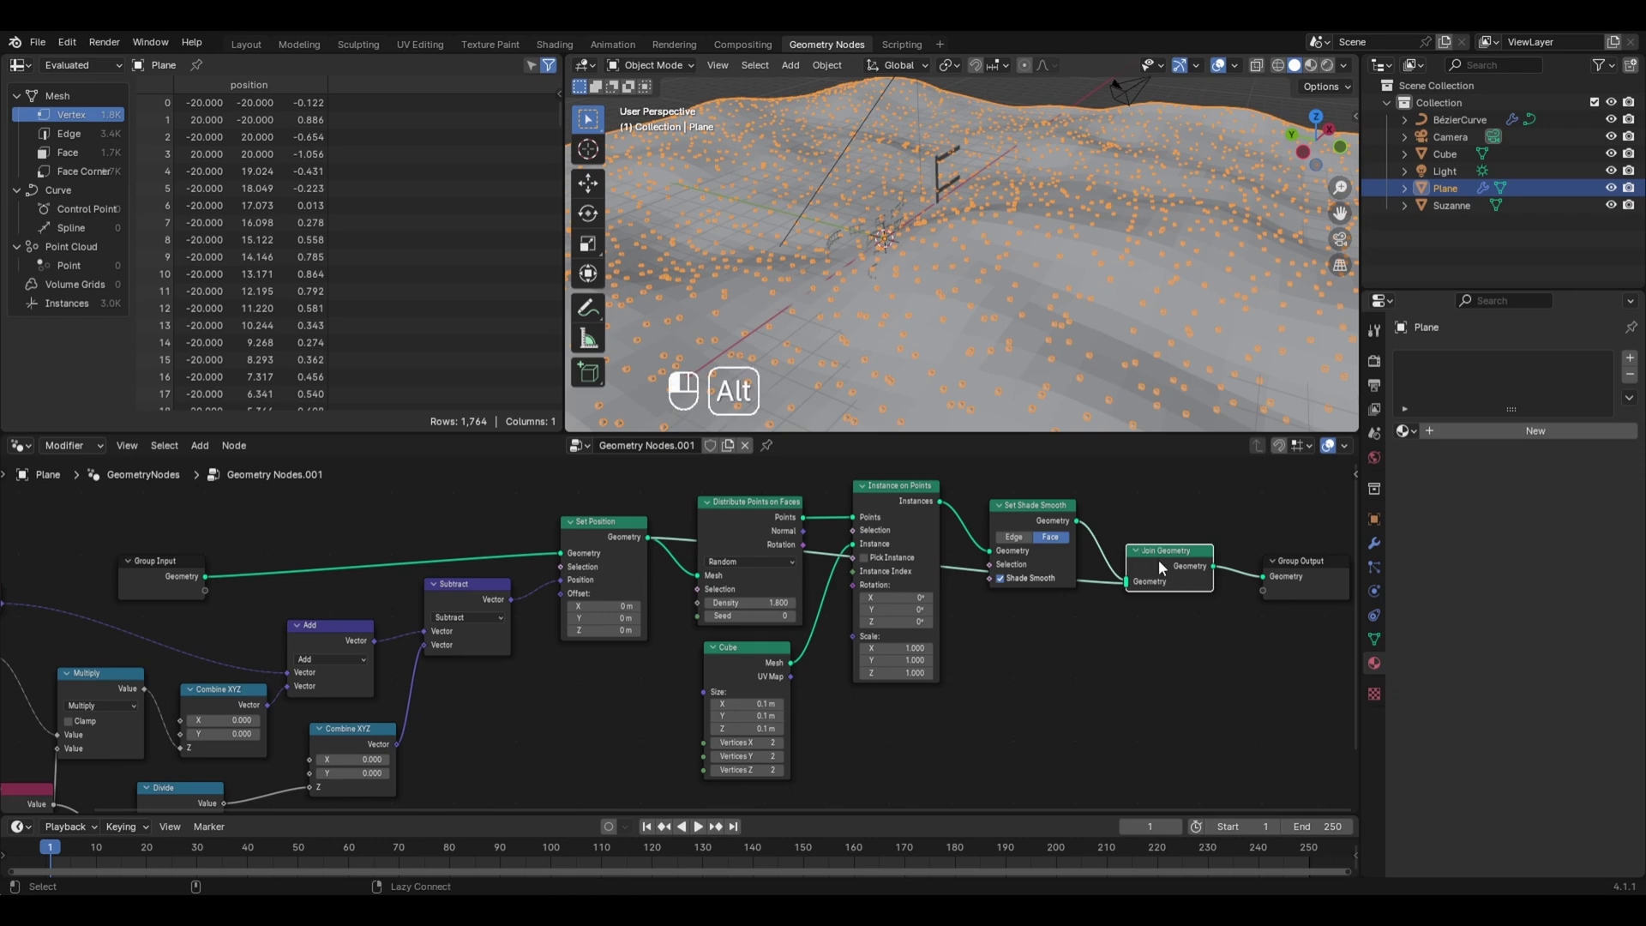
alt+drag(1159, 559, 1028, 523)
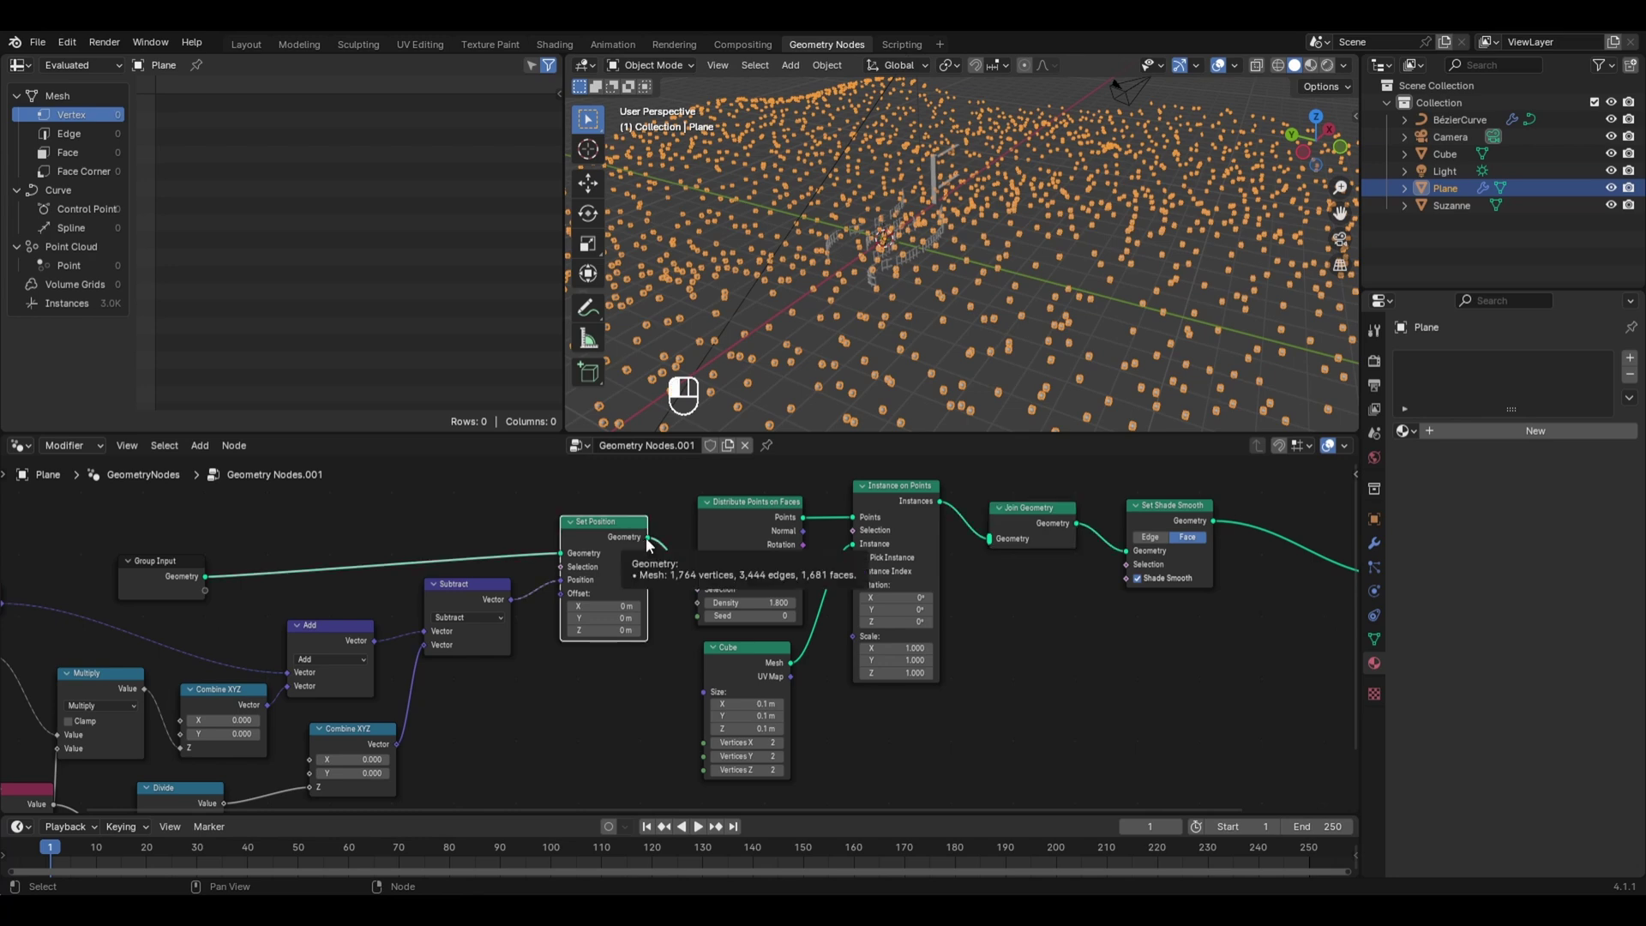
drag(647, 537, 986, 539)
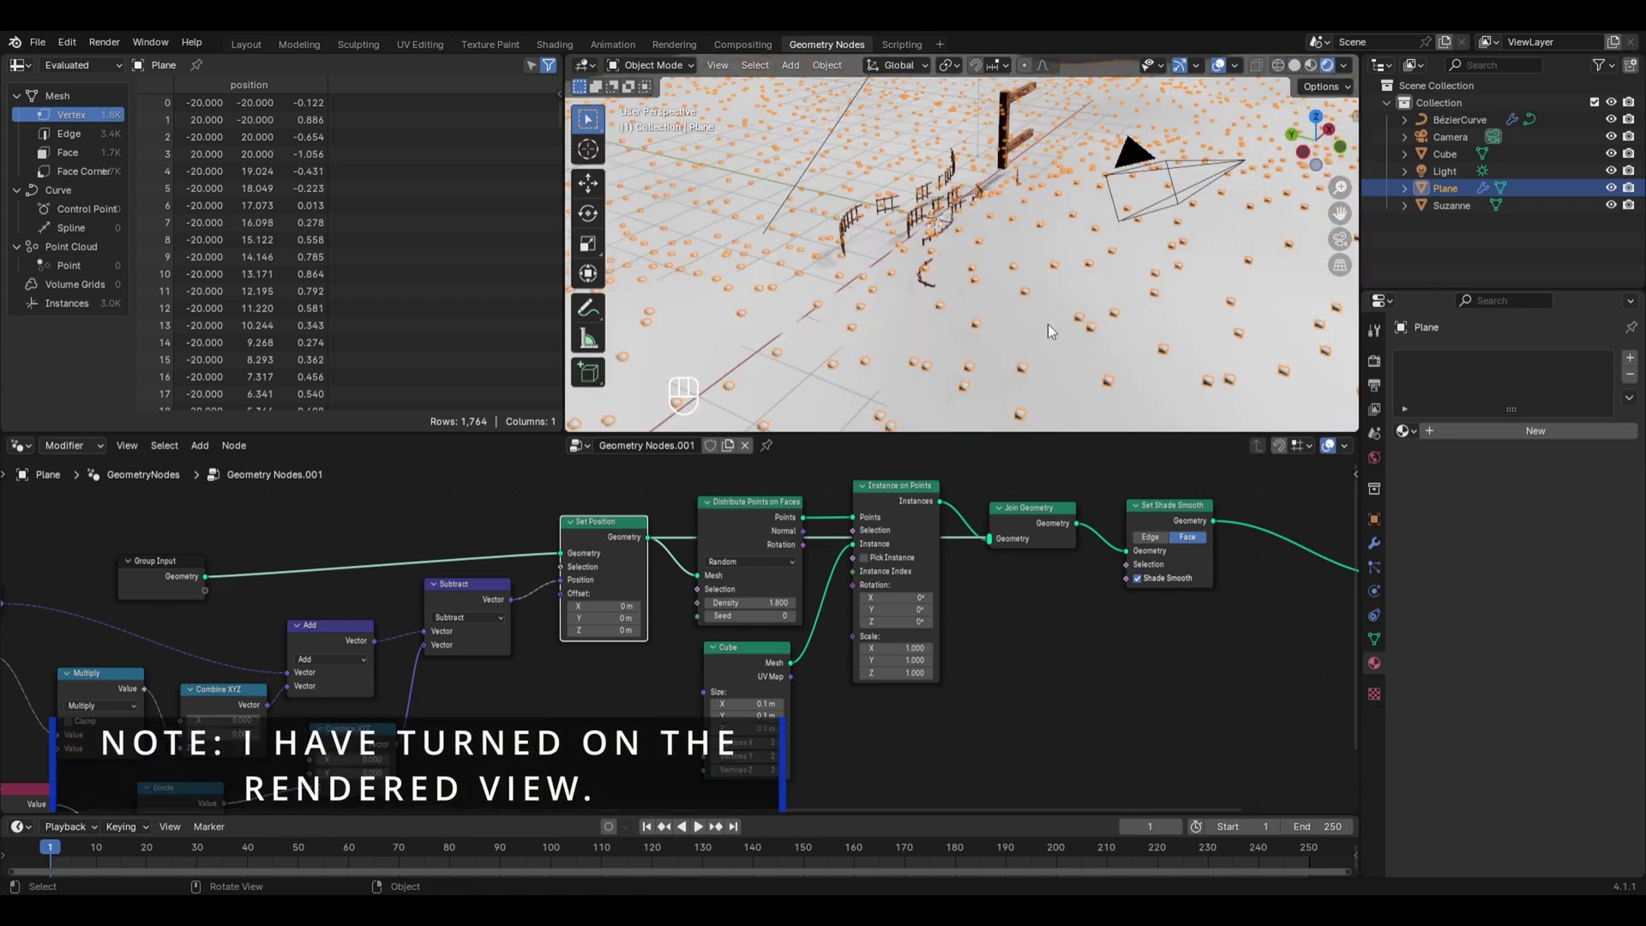
Step: Try a new material with a light green base color on the plane, and remove its material slot
click(1484, 431)
click(1530, 573)
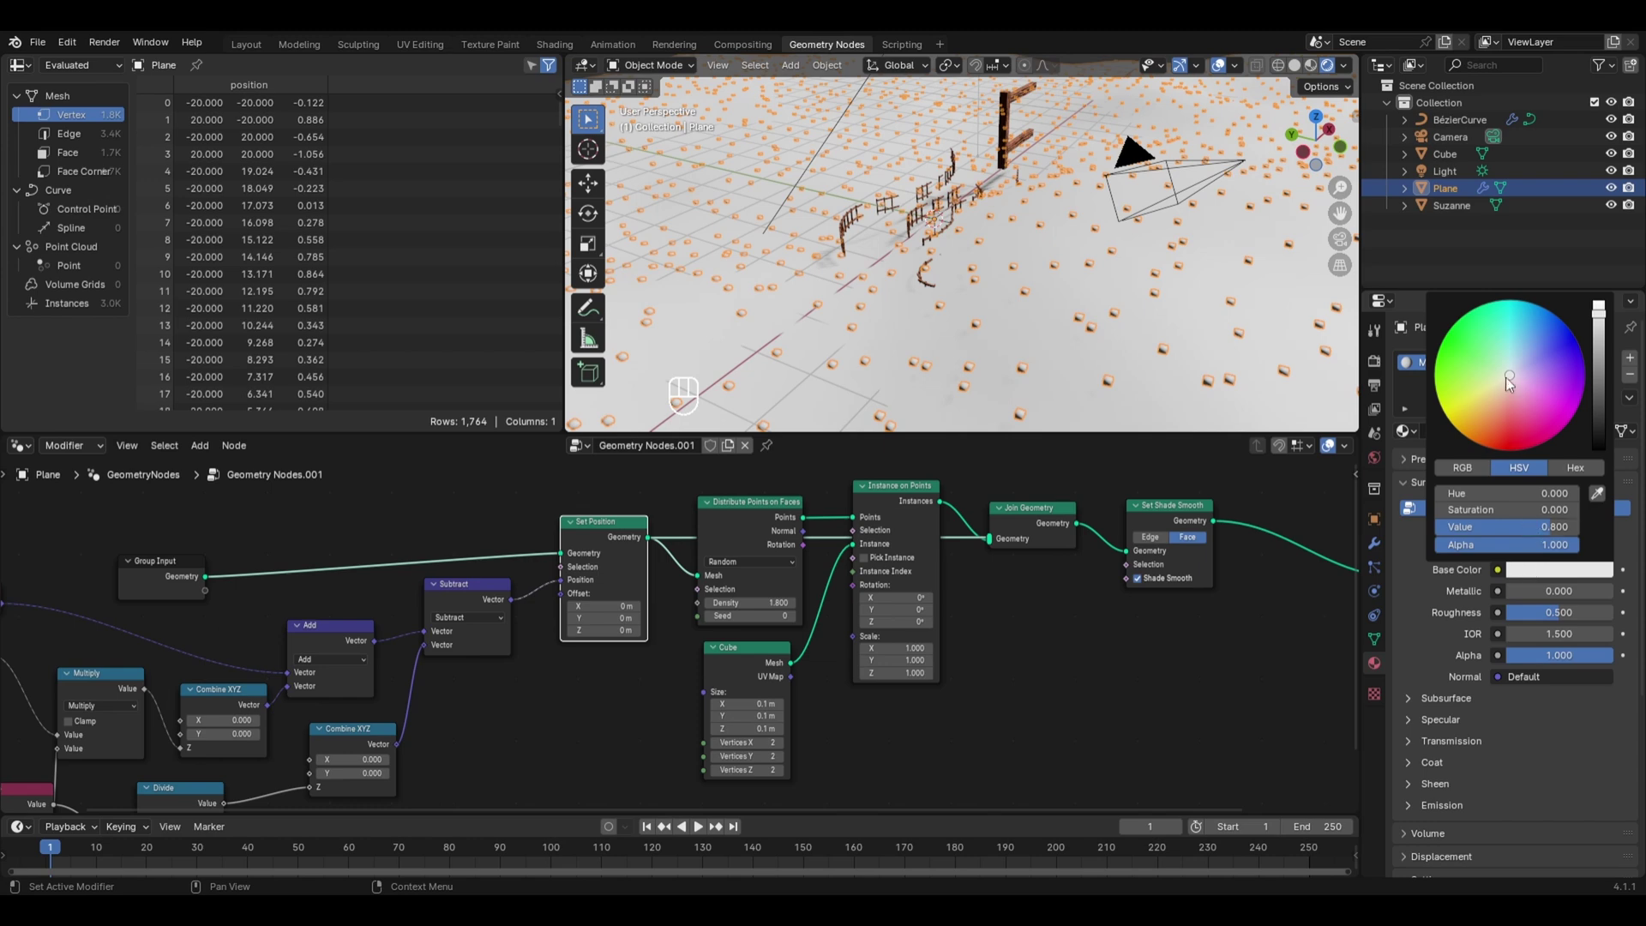
drag(1511, 382, 1464, 377)
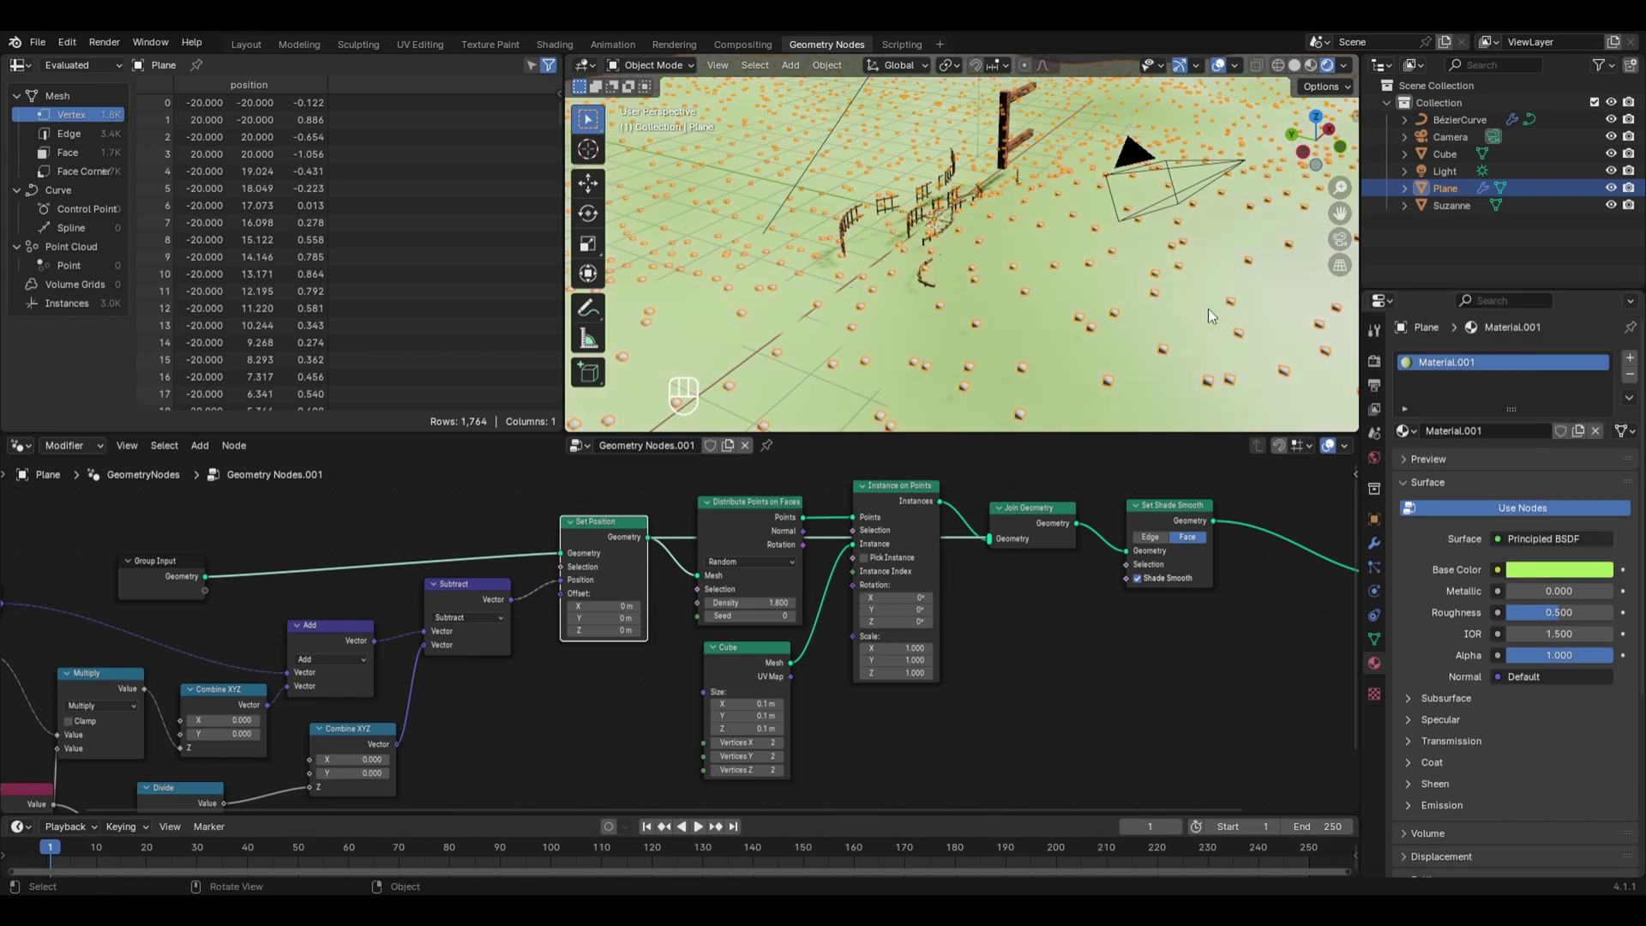
click(1627, 376)
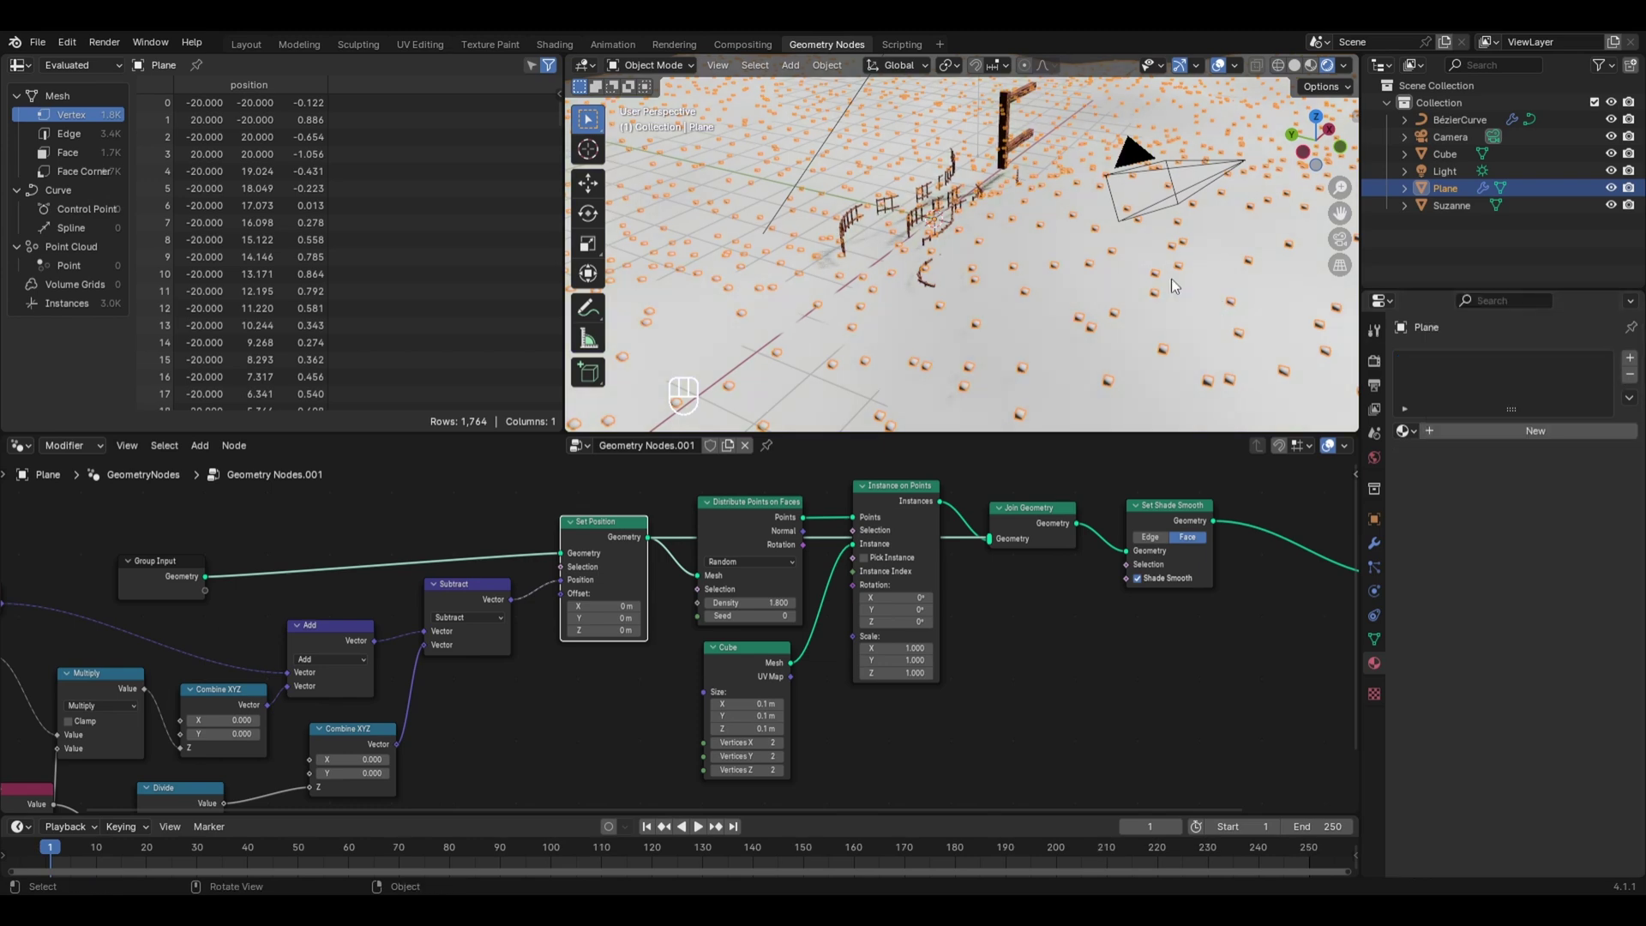